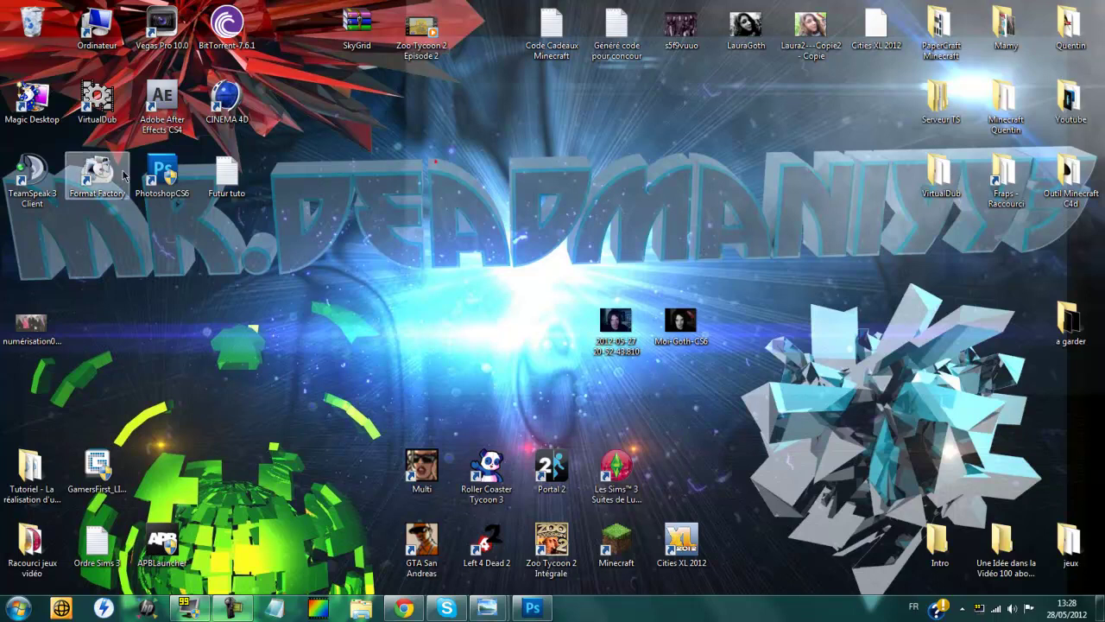
pyautogui.click(150, 178)
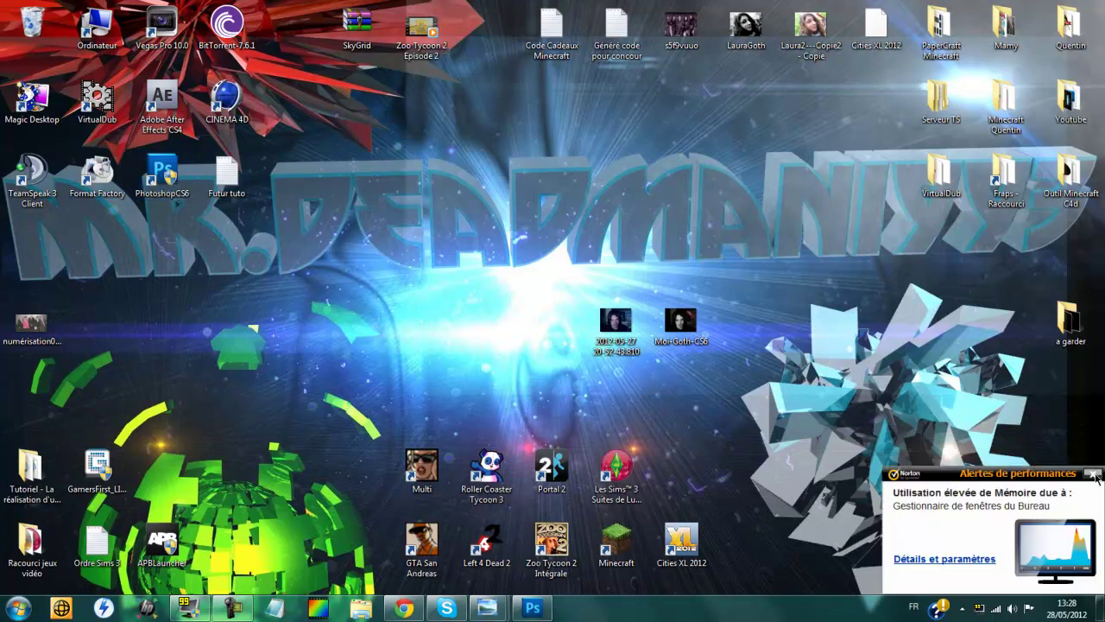
pyautogui.click(1093, 475)
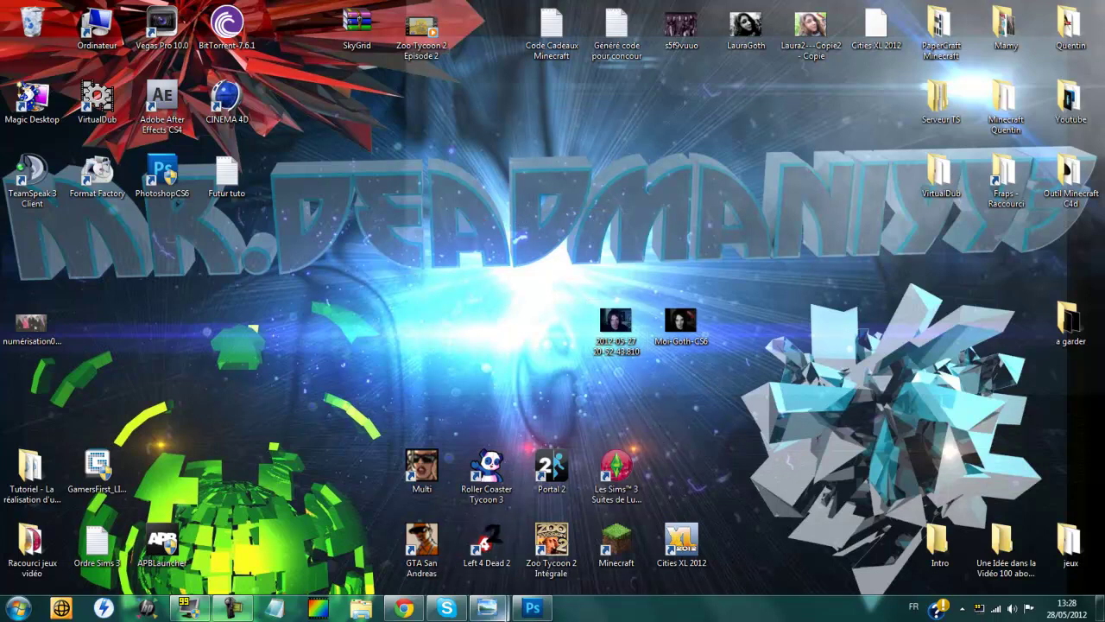
pyautogui.moveTo(503, 614)
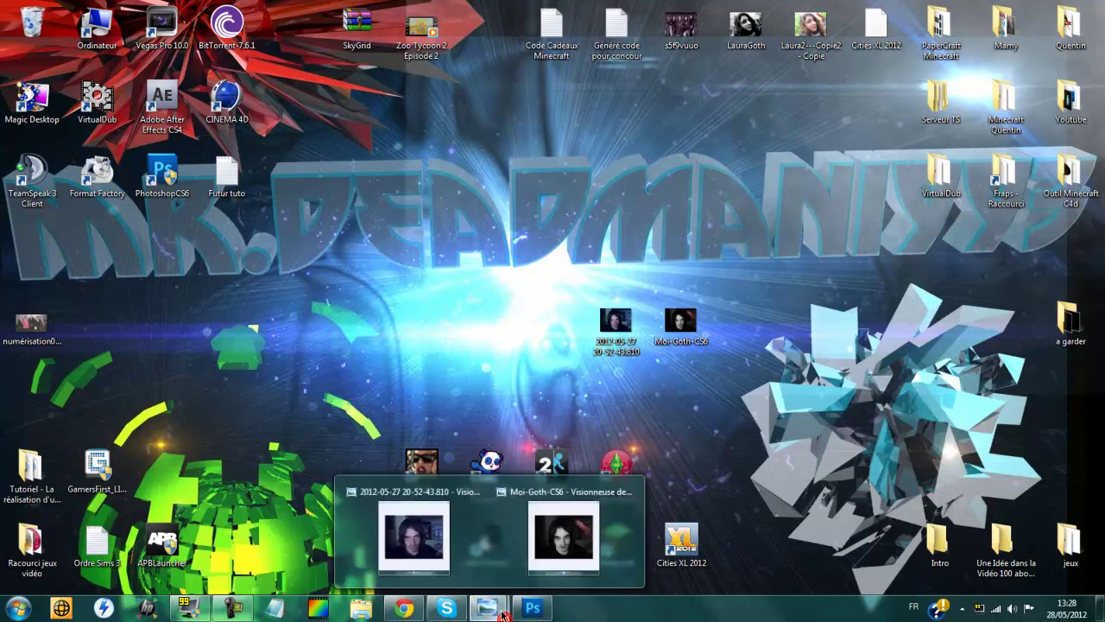
pyautogui.click(425, 536)
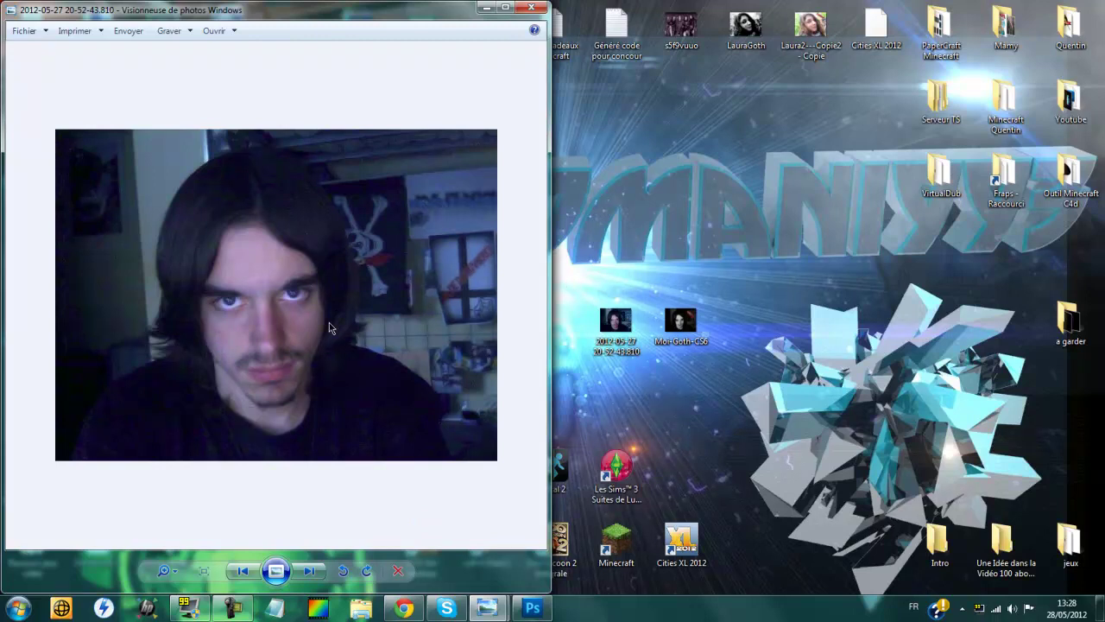
pyautogui.moveTo(484, 611)
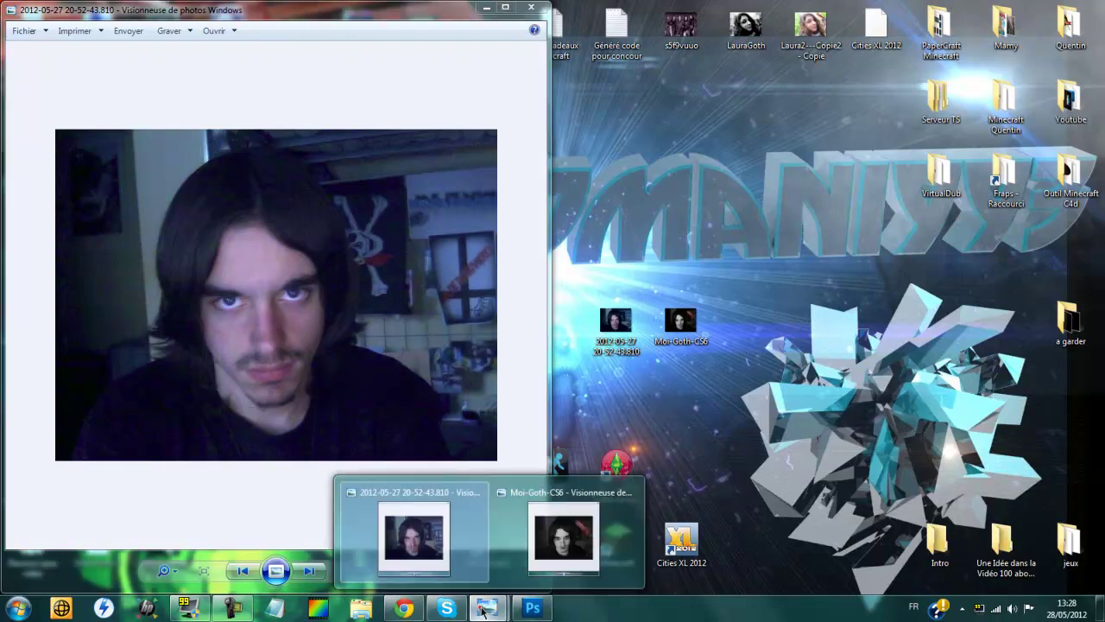
pyautogui.click(563, 536)
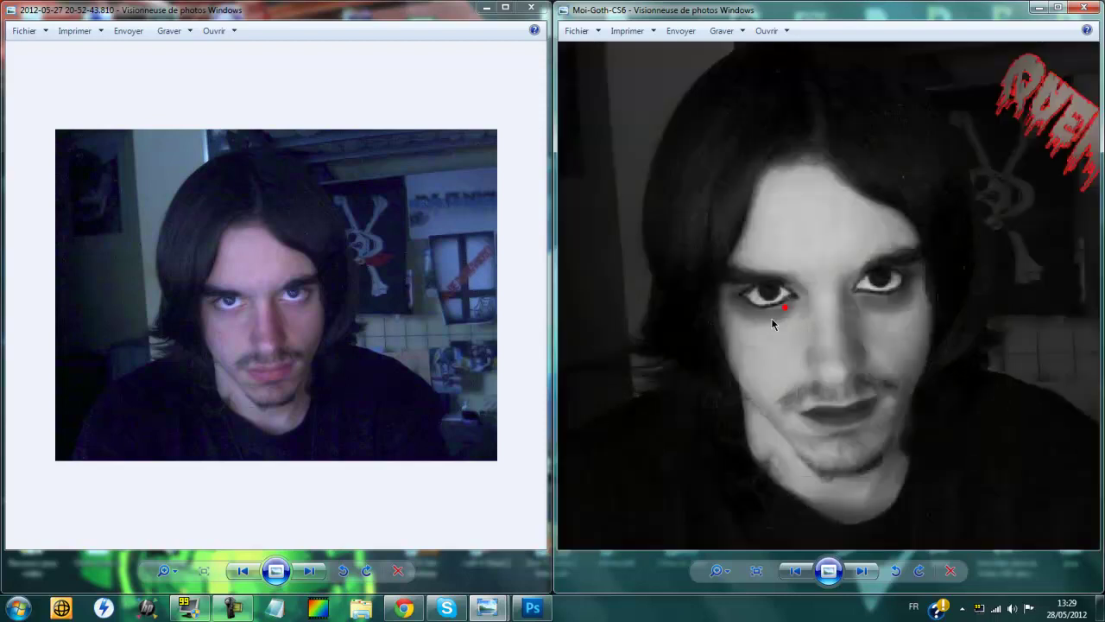
# Examine the retouched portrait closely, checking the darkened eyes, the lips and the dripping red-outlined lettering.
pyautogui.scroll(6, 767, 317)
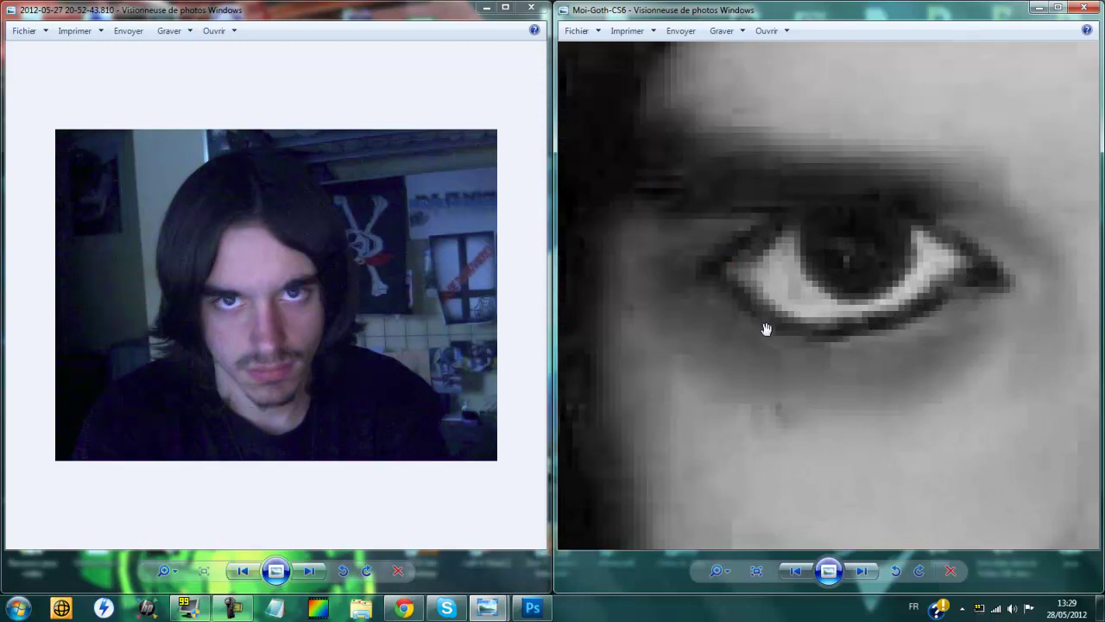
pyautogui.scroll(1, 824, 319)
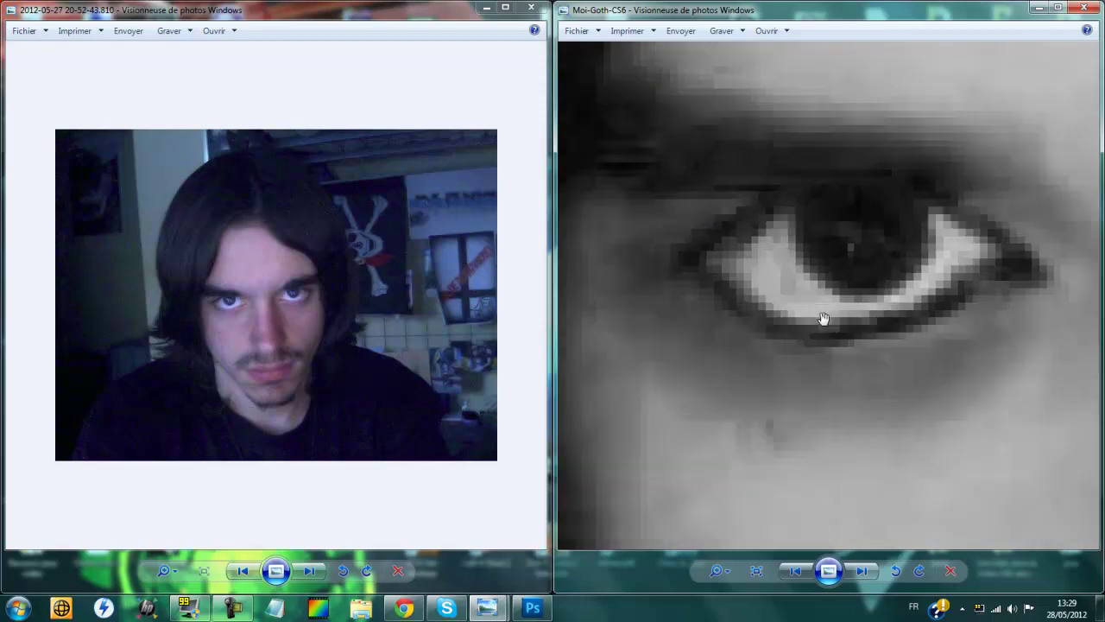
pyautogui.scroll(-2, 824, 318)
pyautogui.scroll(-1, 890, 133)
pyautogui.scroll(-1, 942, 407)
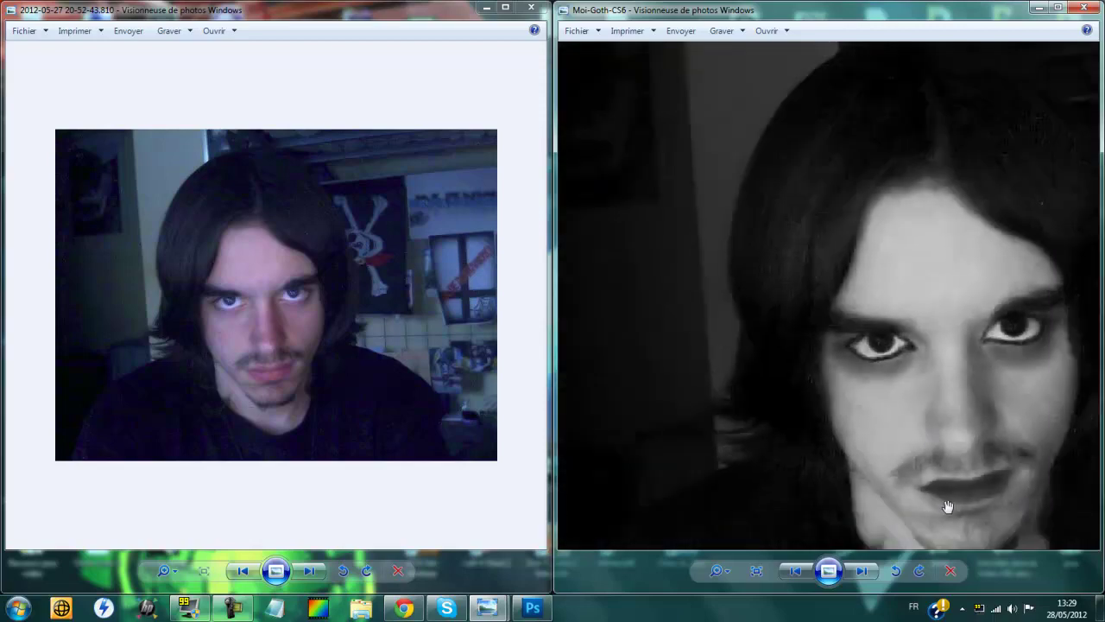
pyautogui.scroll(1, 947, 507)
pyautogui.scroll(-1, 703, 358)
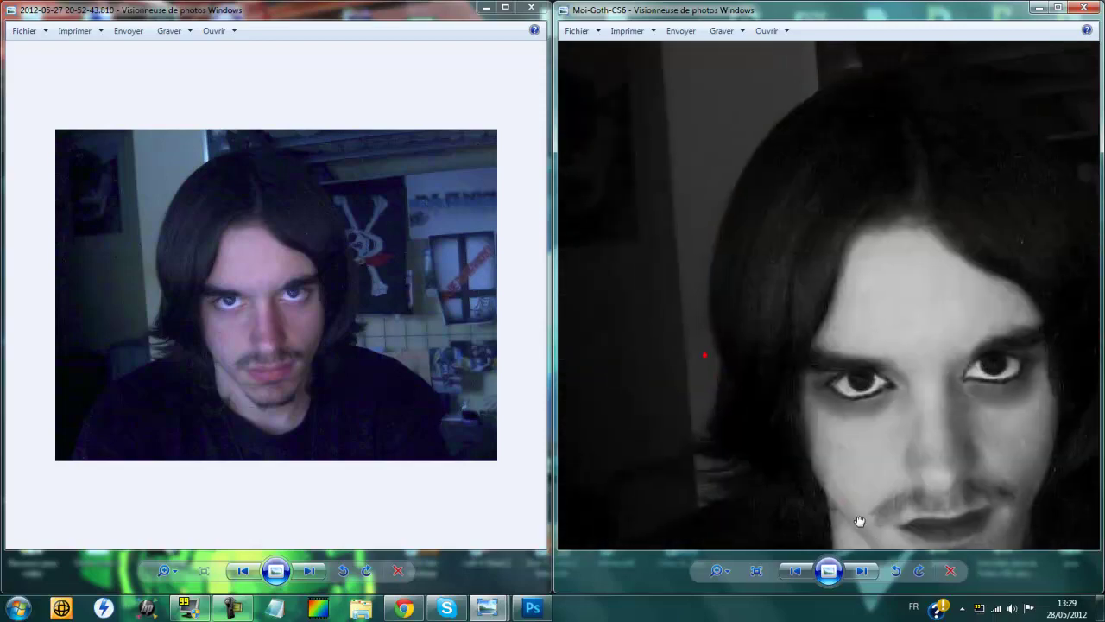
pyautogui.moveTo(859, 520); pyautogui.dragTo(302, 449)
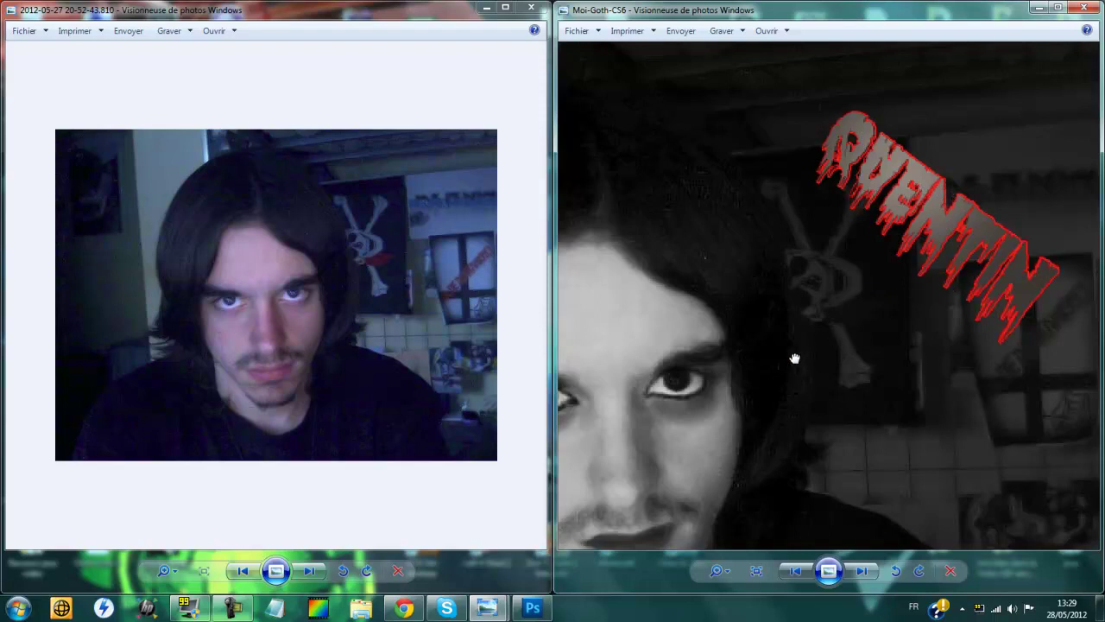
pyautogui.scroll(3, 895, 153)
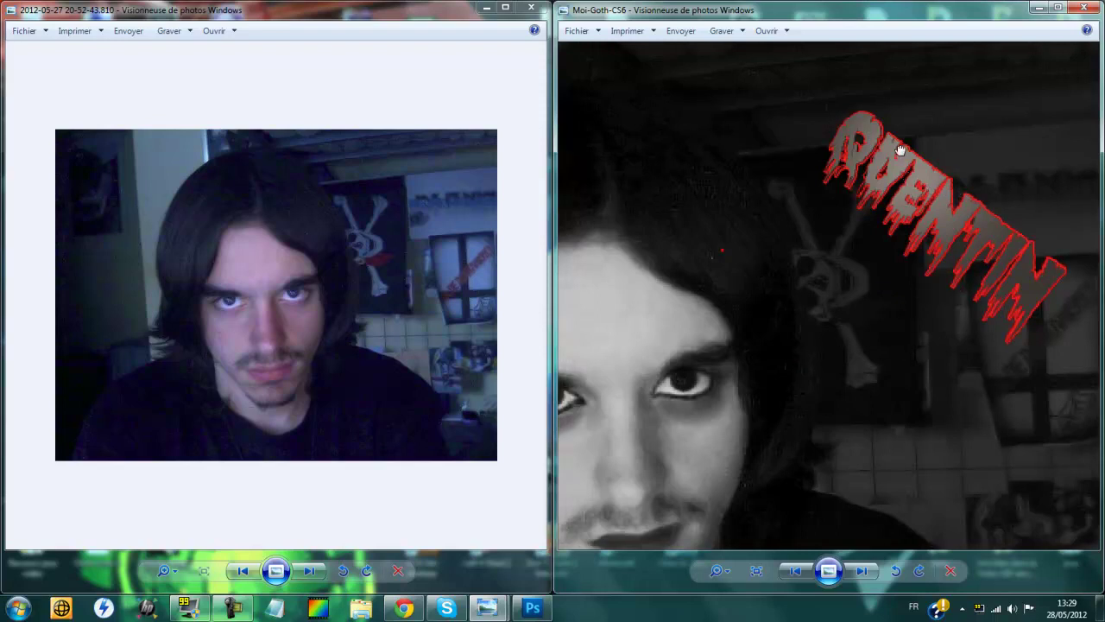
pyautogui.scroll(-4, 837, 215)
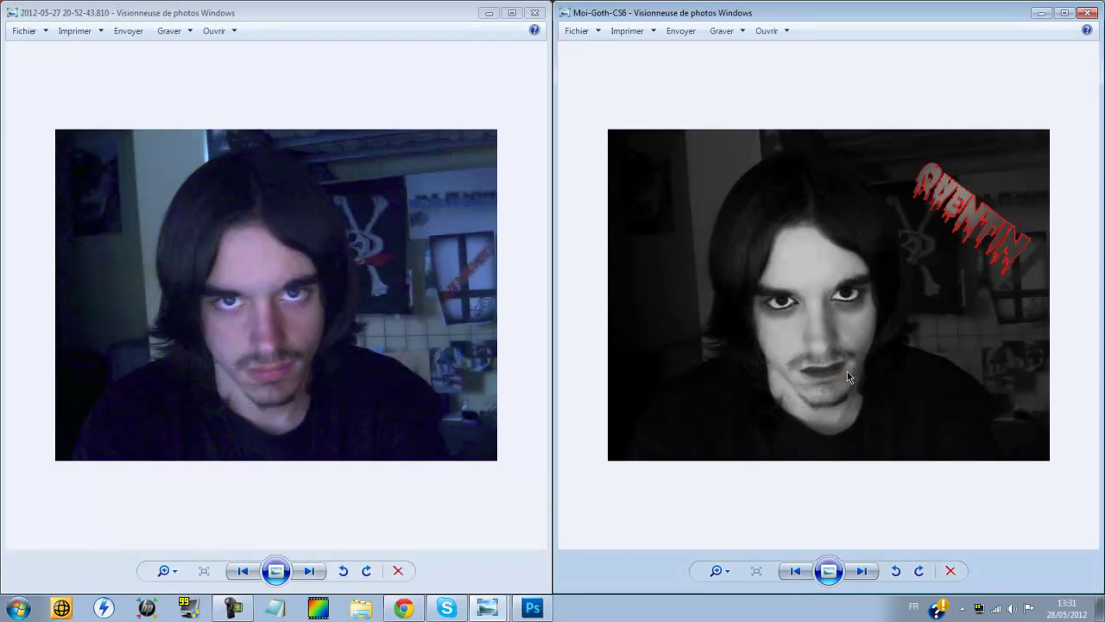
pyautogui.click(536, 12)
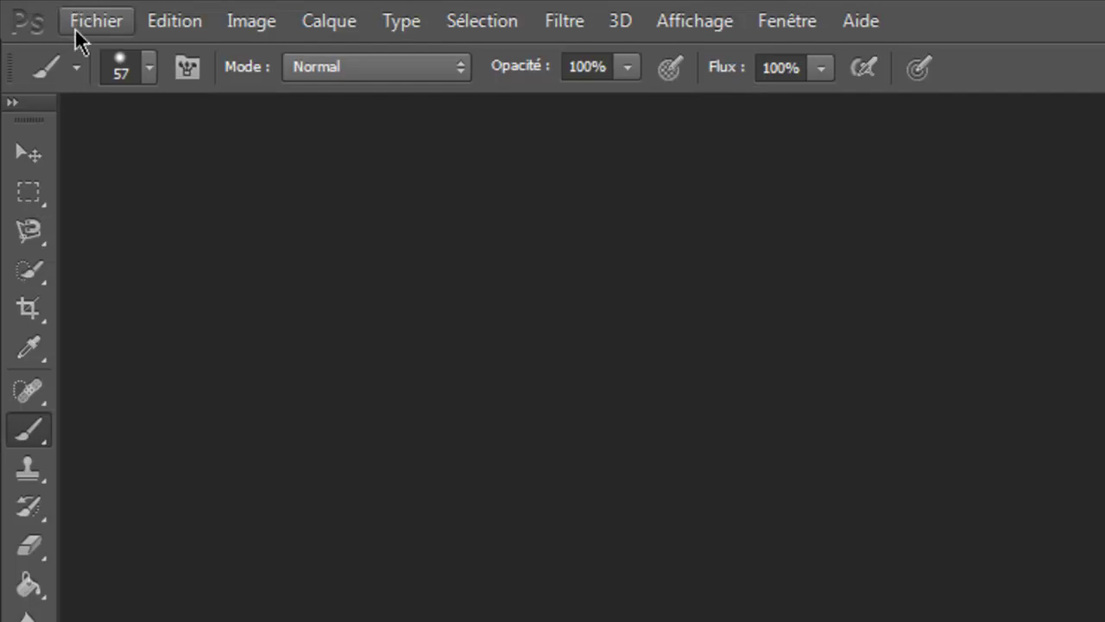
pyautogui.click(90, 10)
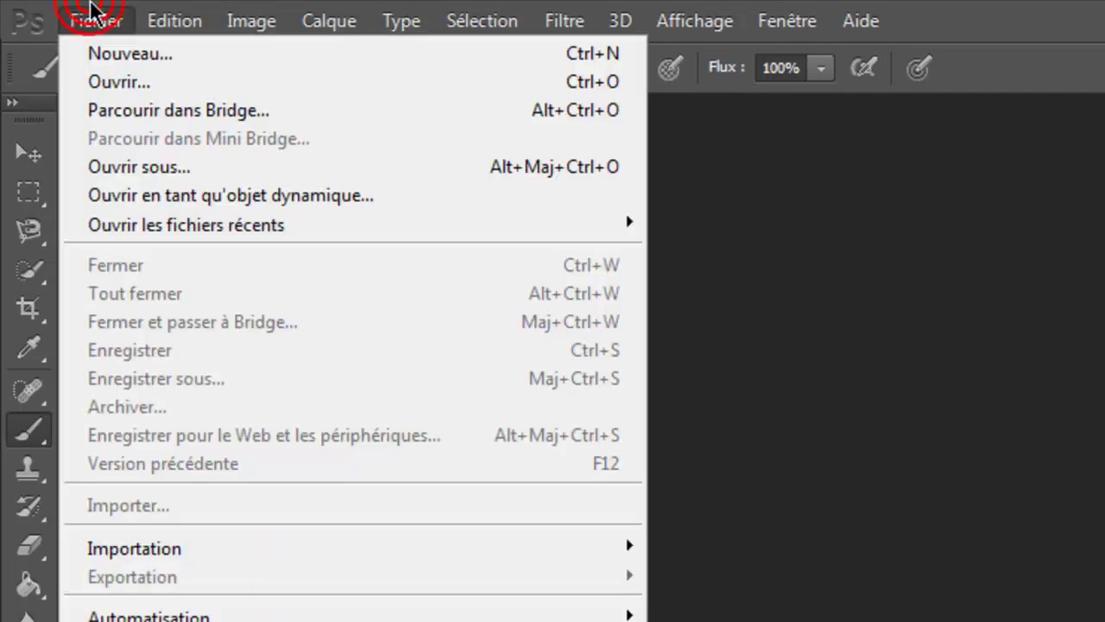
pyautogui.moveTo(156, 235)
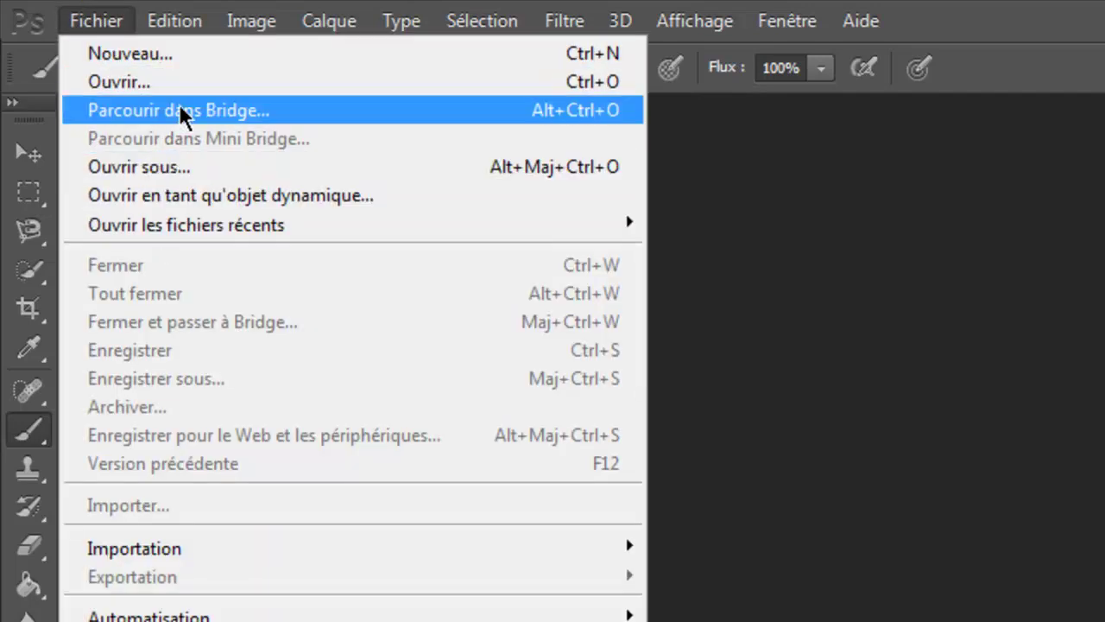
pyautogui.click(180, 84)
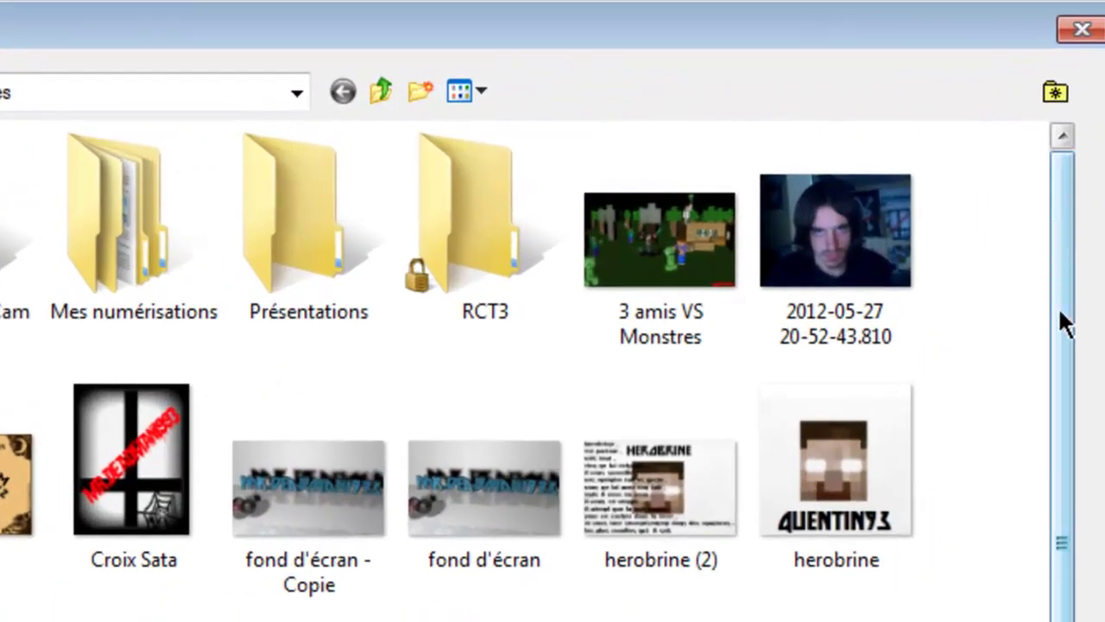
pyautogui.click(809, 251)
pyautogui.doubleClick(842, 250)
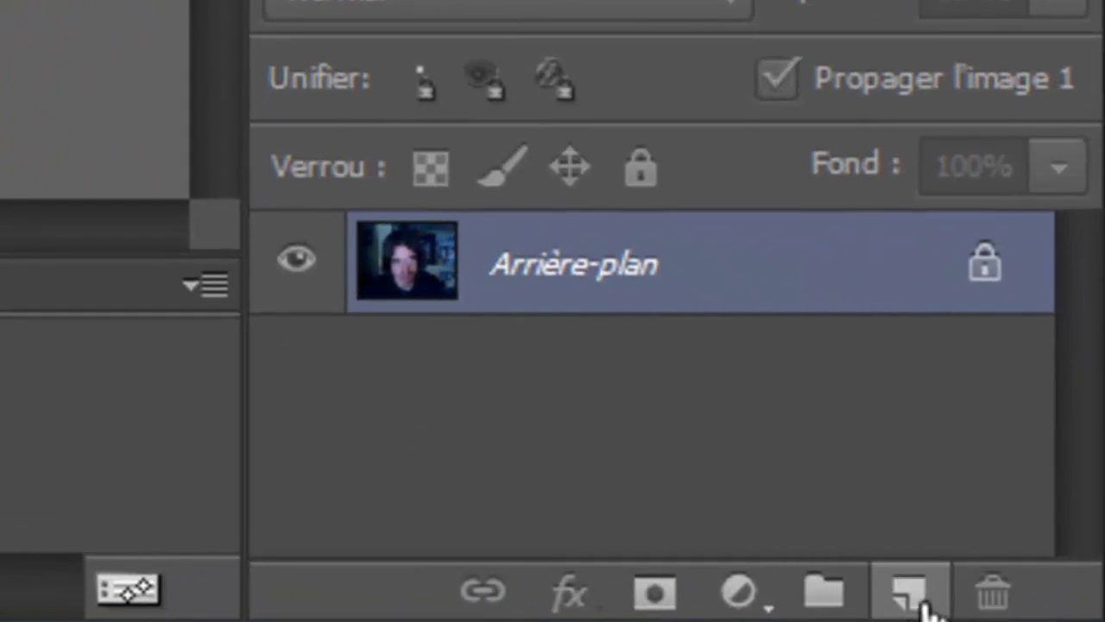
# Add a new layer above the background photo and fill it with black (000000) using the Paint Bucket.
pyautogui.click(921, 601)
pyautogui.click(516, 270)
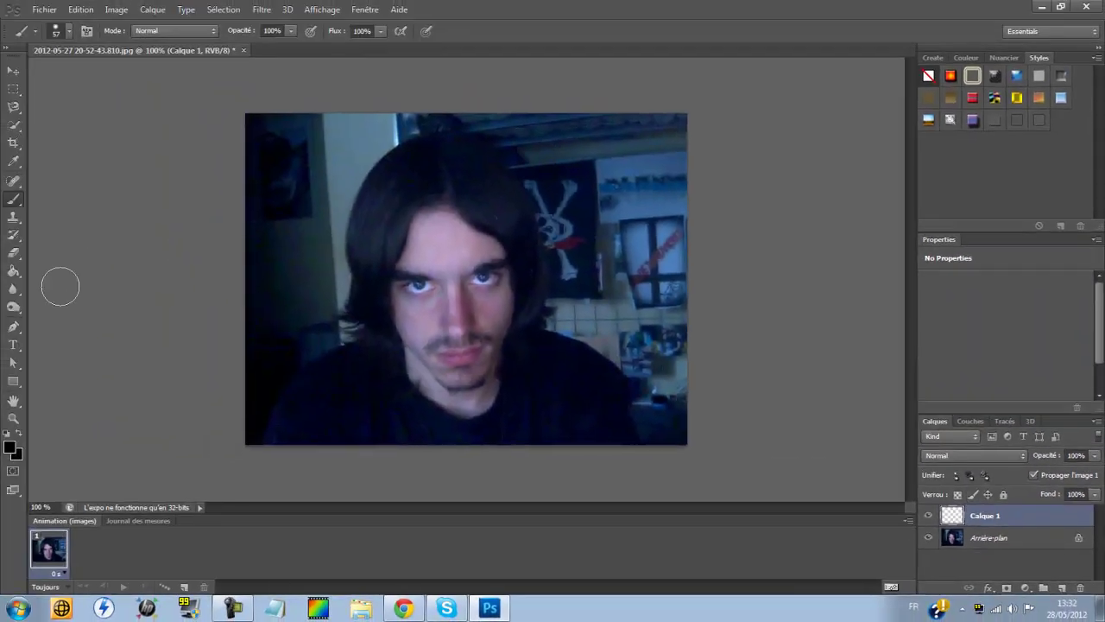
pyautogui.click(10, 447)
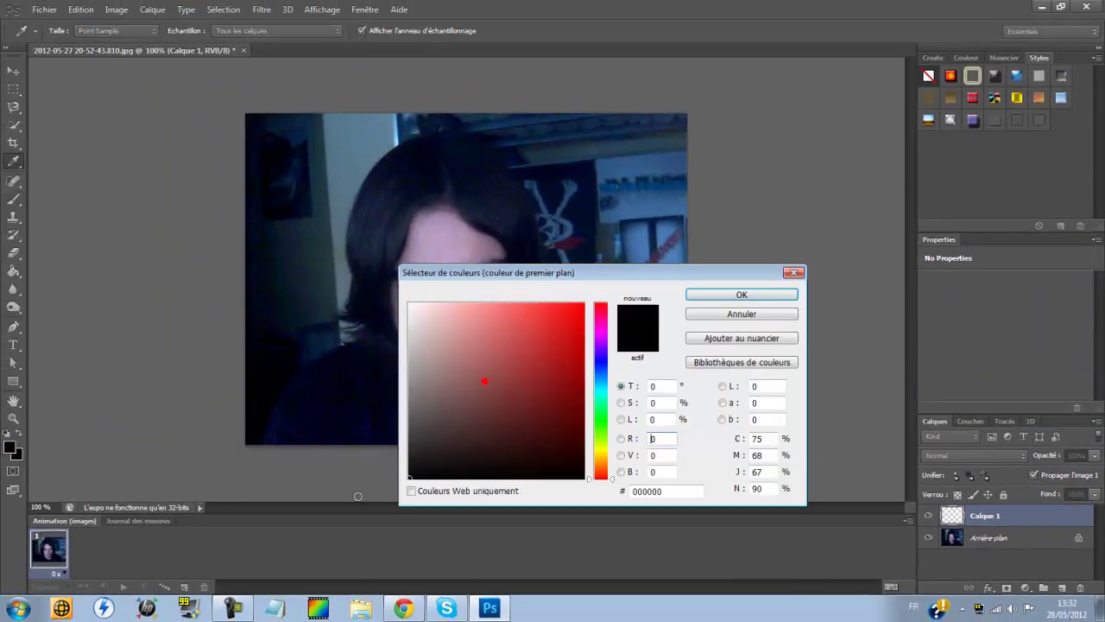
pyautogui.click(760, 294)
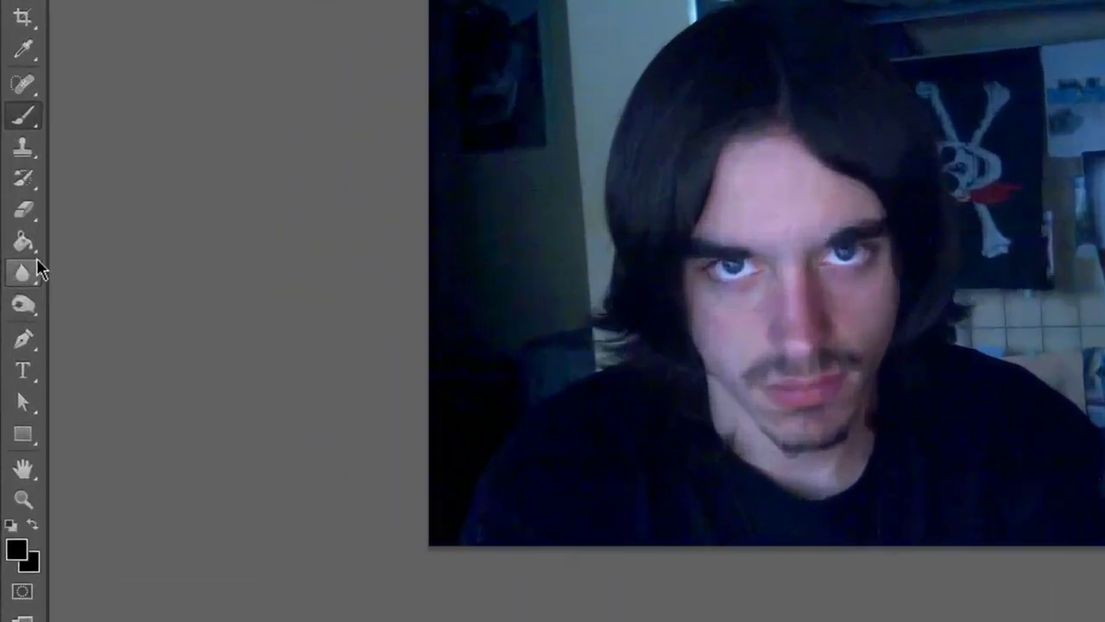
pyautogui.click(14, 272)
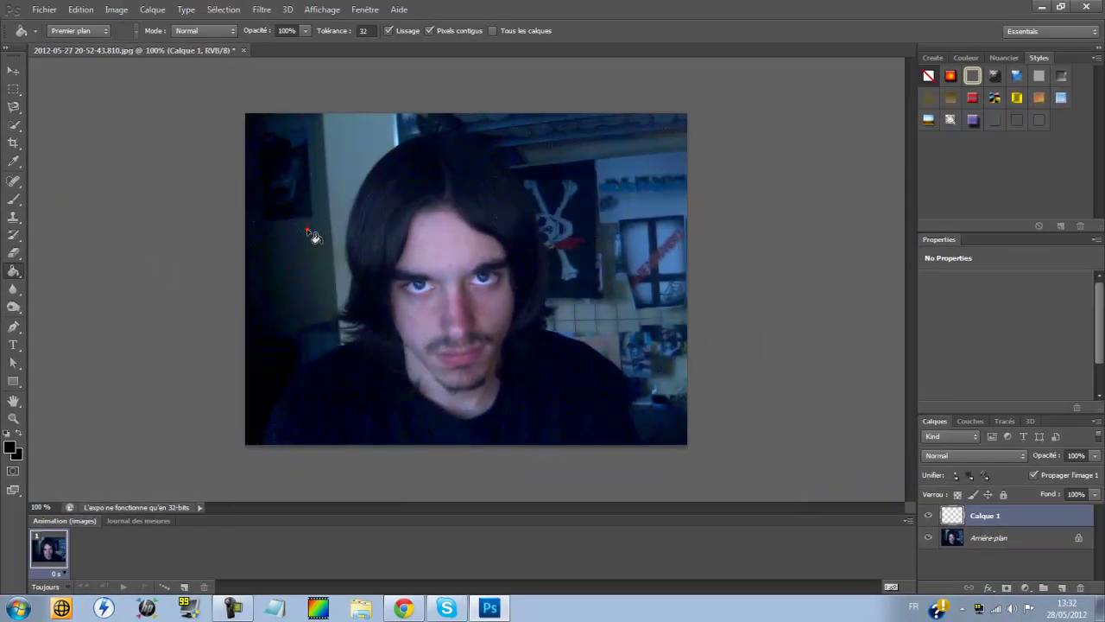
pyautogui.click(308, 235)
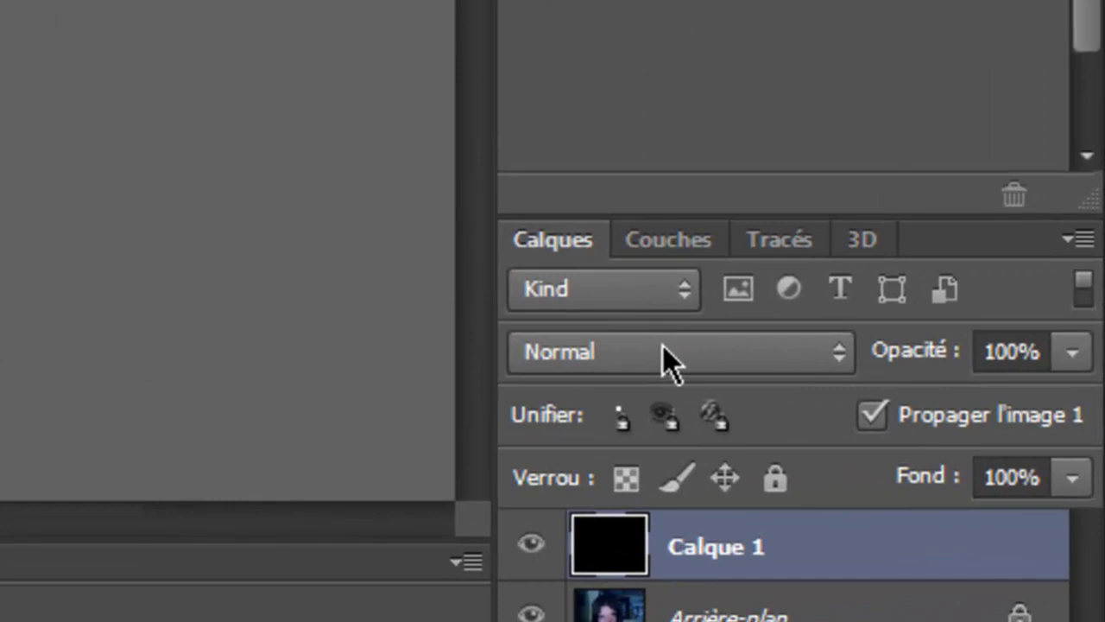
# Set the black layer's blend mode to Couleur so the portrait turns black and white.
pyautogui.click(712, 348)
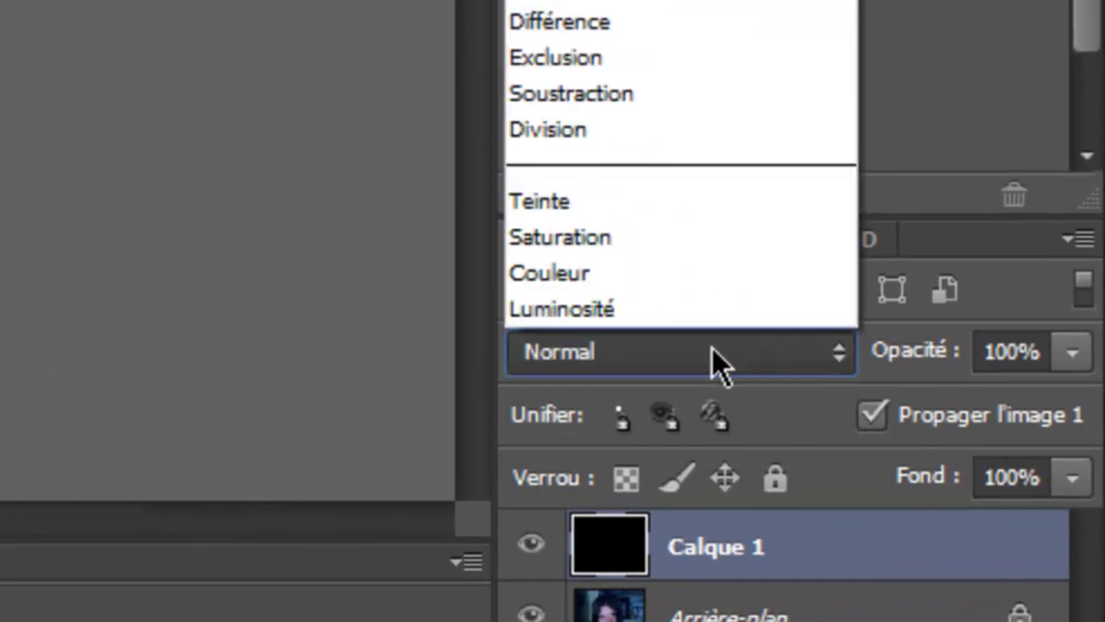
pyautogui.click(712, 303)
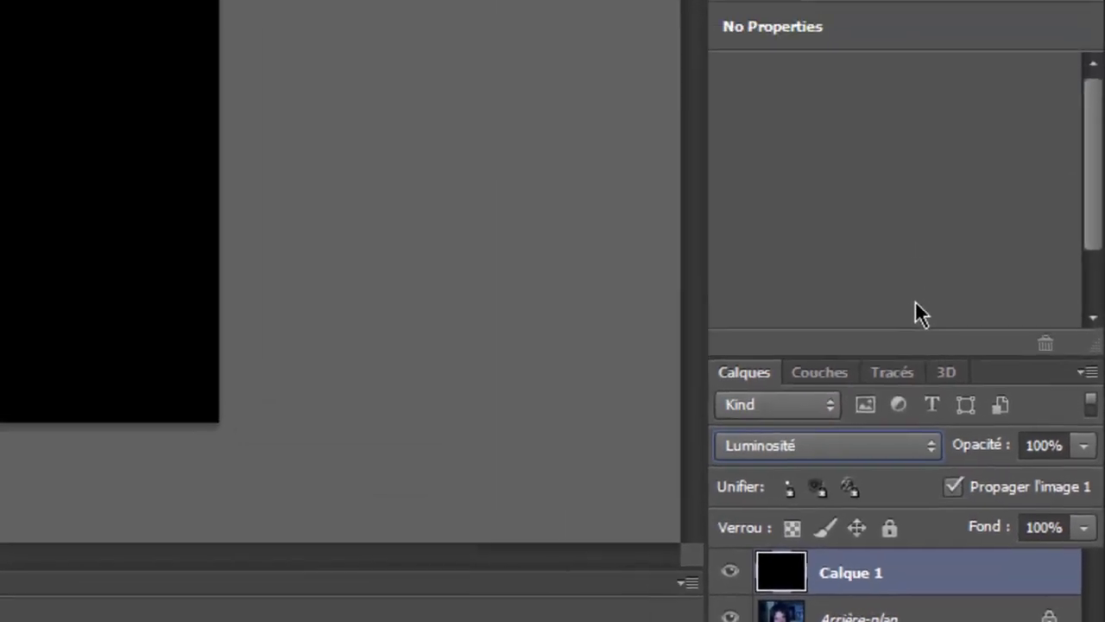
pyautogui.press('Up')
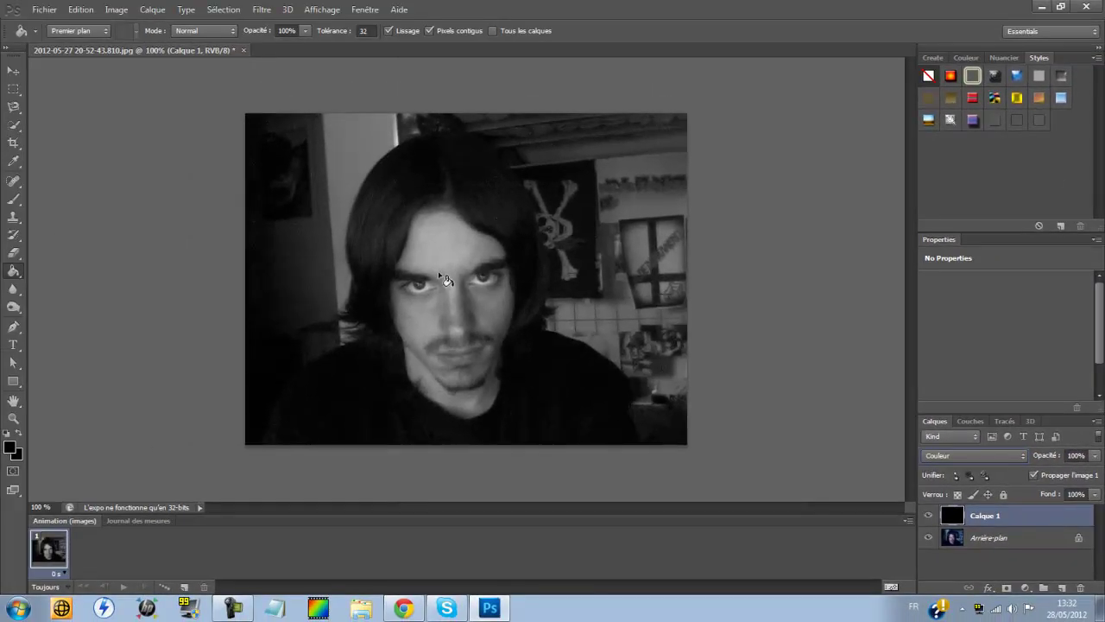
# Add another empty layer above the black one and set up a soft round Brush of 95 px with 0% hardness.
pyautogui.click(1063, 588)
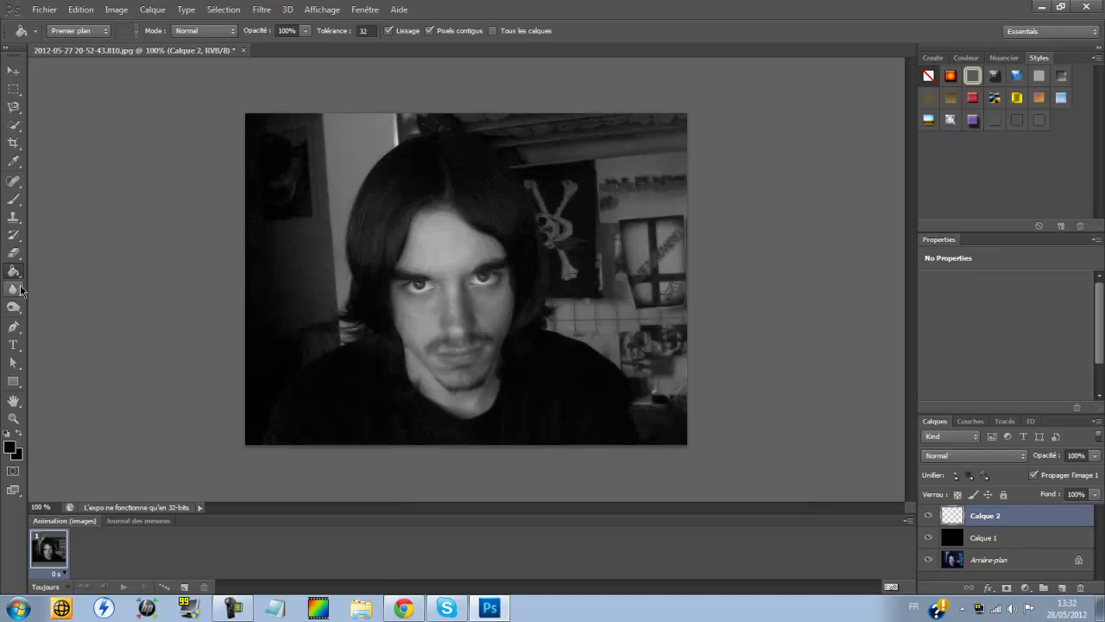
pyautogui.click(15, 201)
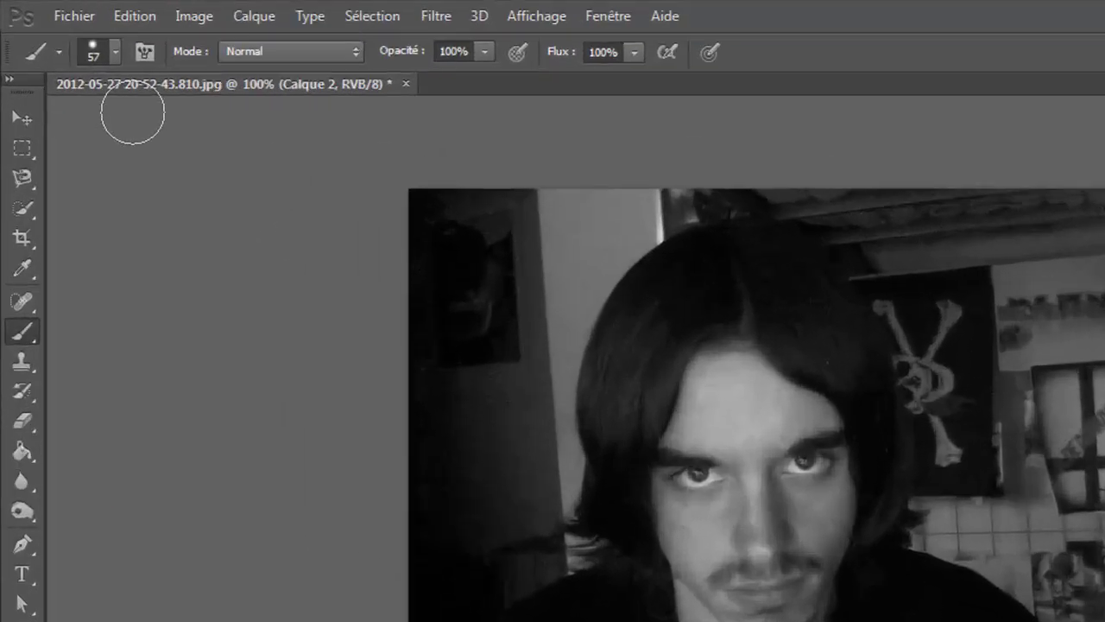
pyautogui.click(57, 33)
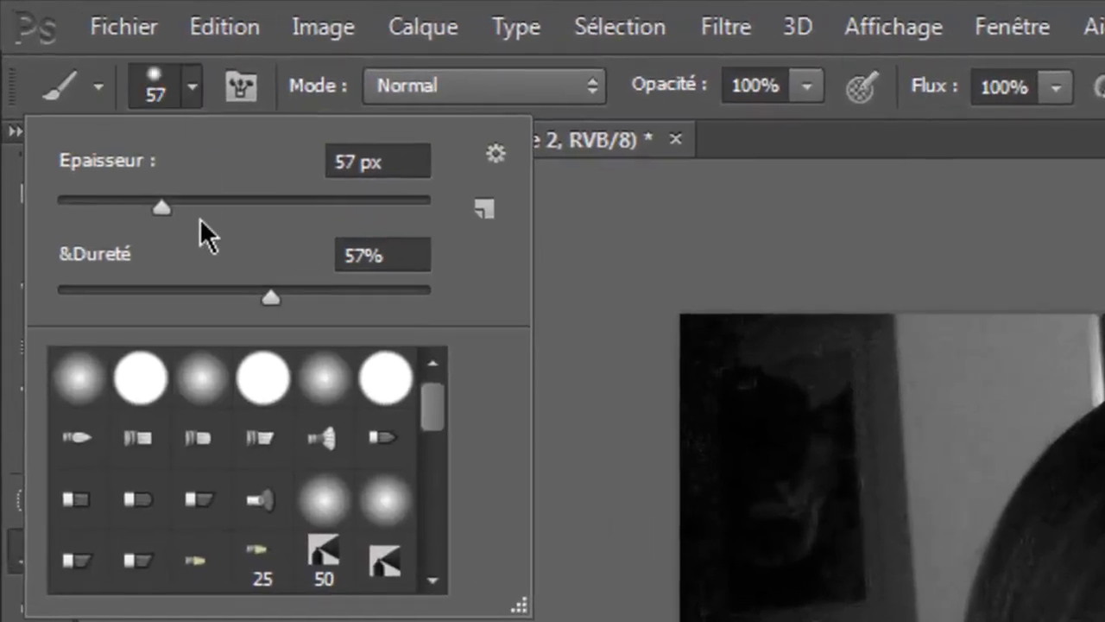
pyautogui.moveTo(62, 72); pyautogui.dragTo(73, 80)
pyautogui.moveTo(206, 223); pyautogui.dragTo(220, 226)
pyautogui.moveTo(270, 296); pyautogui.dragTo(2, 320)
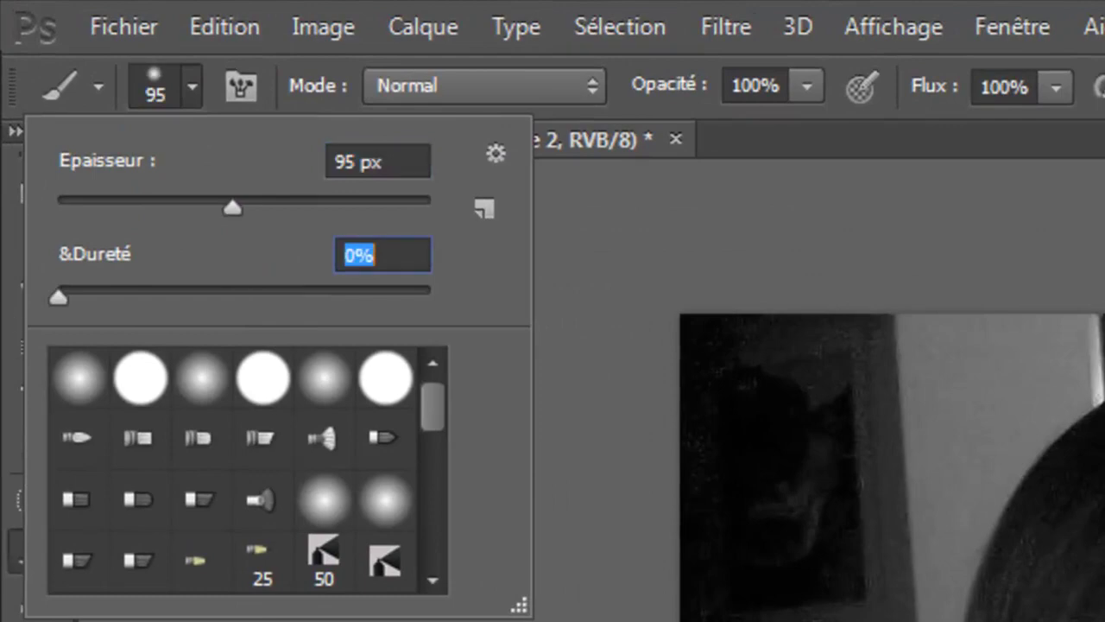
pyautogui.click(76, 386)
pyautogui.click(321, 375)
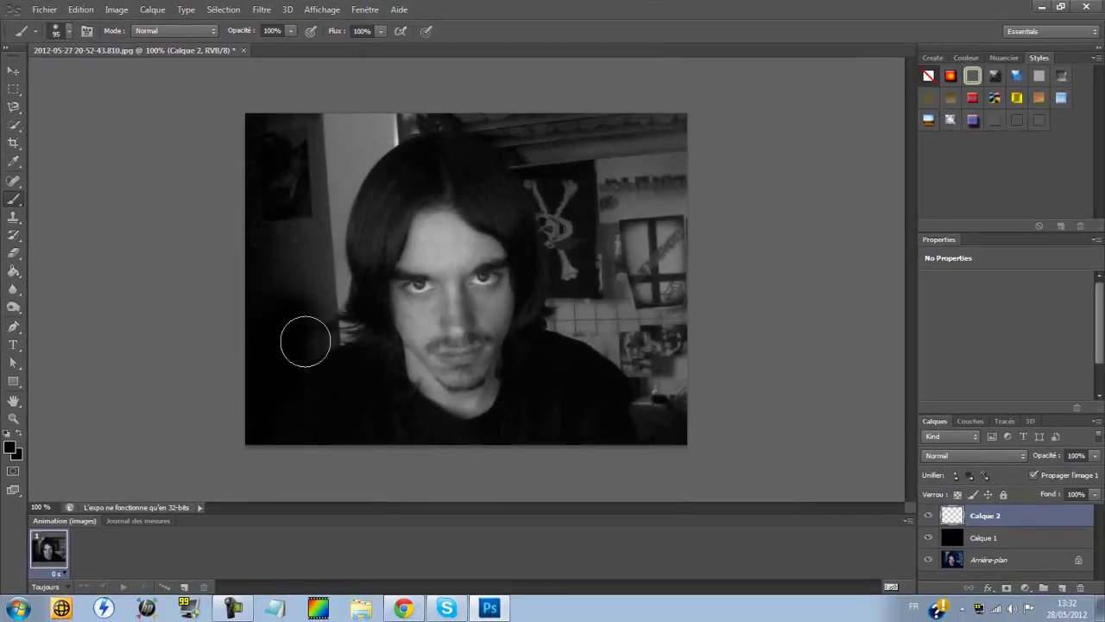
# Try painting black over the wall beside the hair, and undo the stroke.
pyautogui.moveTo(304, 342)
pyautogui.mouseDown()
pyautogui.moveTo(342, 286)
pyautogui.moveTo(321, 319)
pyautogui.moveTo(337, 314)
pyautogui.moveTo(336, 194)
pyautogui.moveTo(276, 260)
pyautogui.mouseUp()
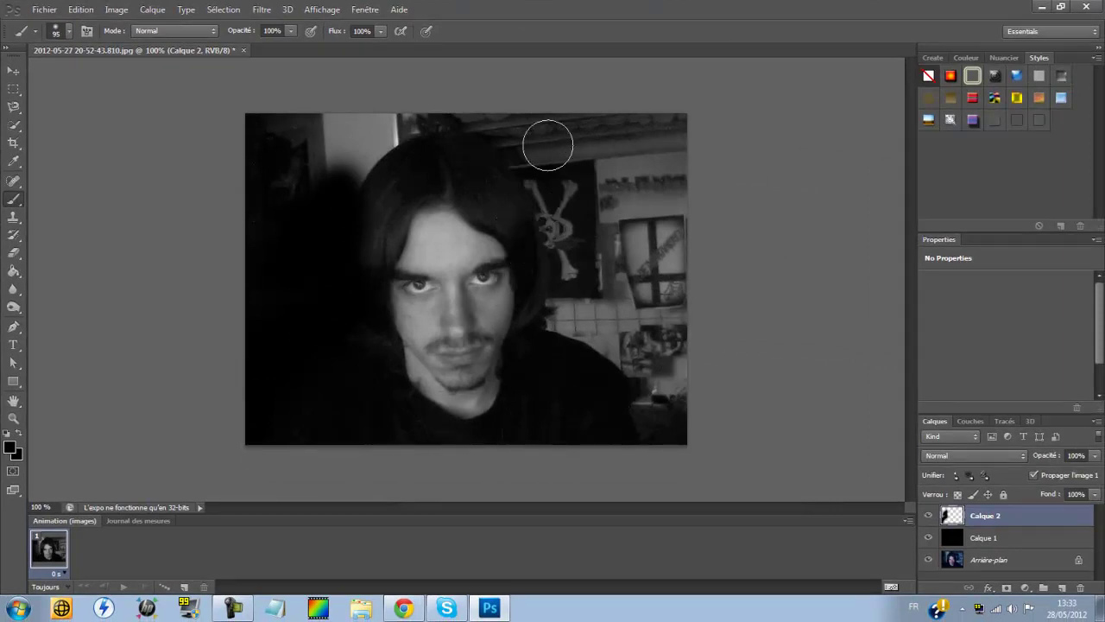
pyautogui.hotkey('ctrl', 'z')
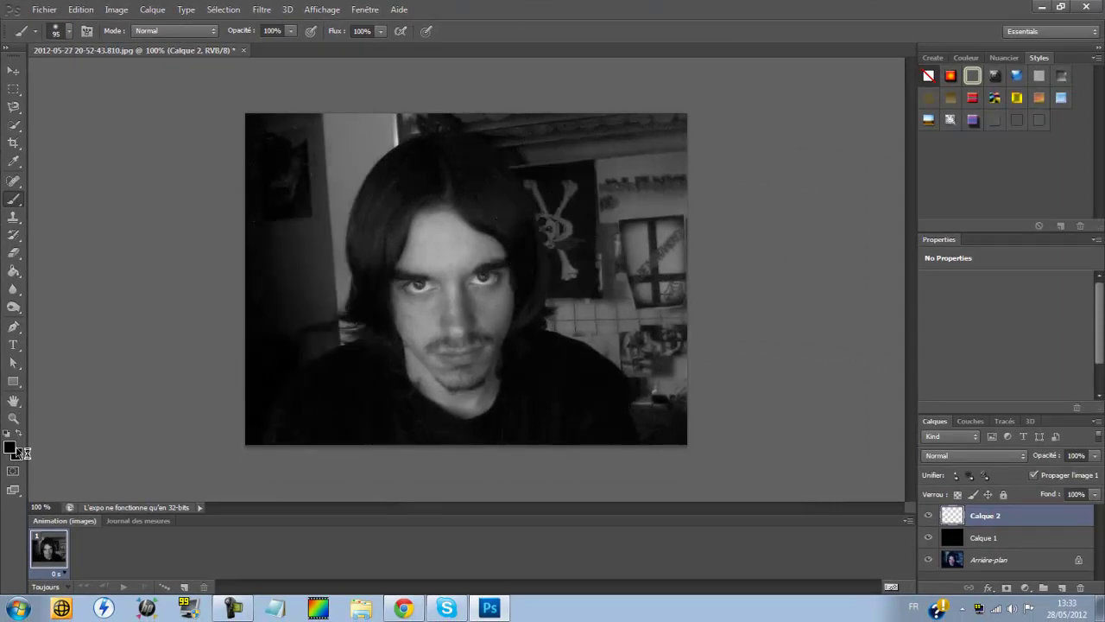
# Set the foreground color to dark grey 353535.
pyautogui.click(11, 449)
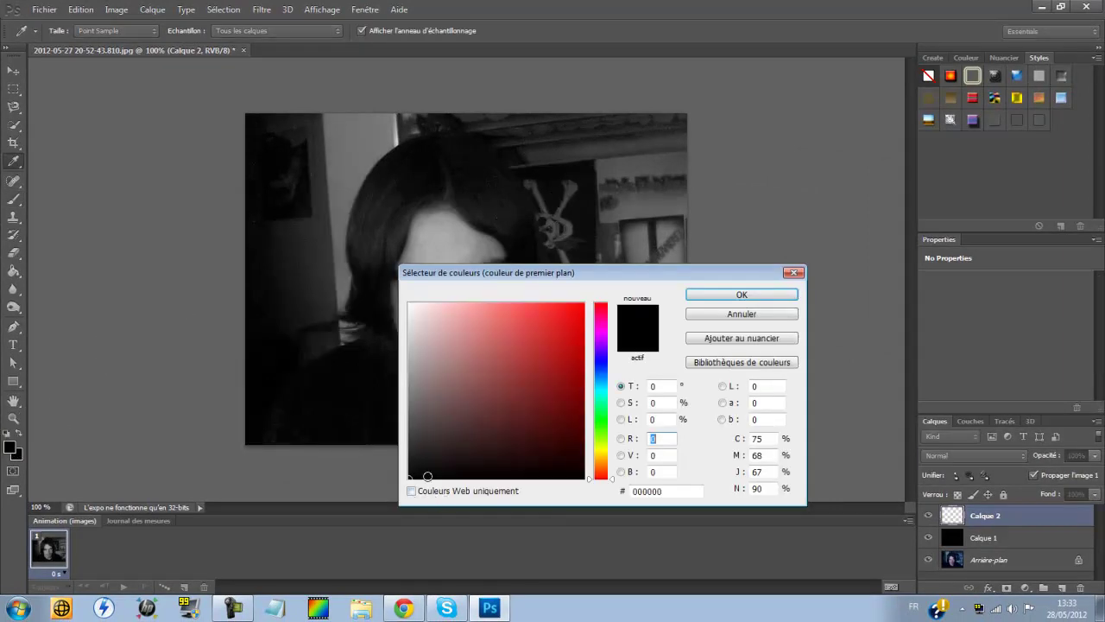
pyautogui.moveTo(427, 476); pyautogui.dragTo(401, 443)
pyautogui.click(736, 294)
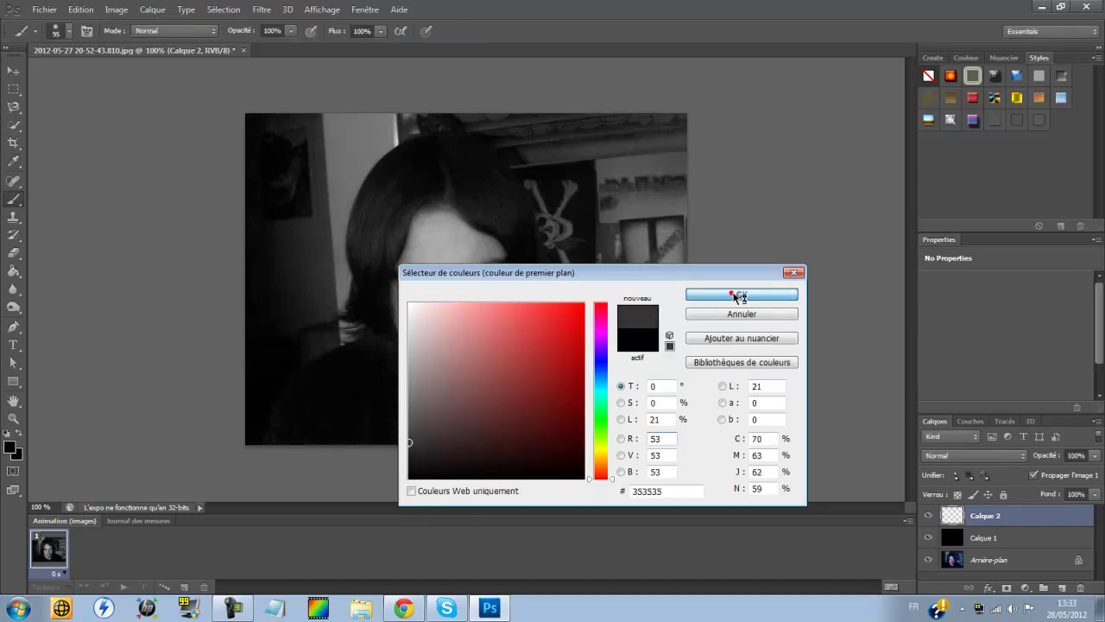
# Paint dark grey over the whole background around the head and shoulders on the empty layer.
pyautogui.moveTo(257, 336)
pyautogui.mouseDown()
pyautogui.moveTo(261, 368)
pyautogui.moveTo(293, 363)
pyautogui.moveTo(320, 302)
pyautogui.moveTo(334, 308)
pyautogui.moveTo(333, 250)
pyautogui.moveTo(309, 203)
pyautogui.moveTo(323, 172)
pyautogui.moveTo(221, 261)
pyautogui.moveTo(259, 102)
pyautogui.moveTo(278, 138)
pyautogui.moveTo(265, 289)
pyautogui.moveTo(273, 226)
pyautogui.moveTo(294, 305)
pyautogui.moveTo(321, 311)
pyautogui.moveTo(337, 306)
pyautogui.moveTo(340, 191)
pyautogui.moveTo(418, 94)
pyautogui.moveTo(320, 177)
pyautogui.moveTo(315, 211)
pyautogui.moveTo(330, 215)
pyautogui.moveTo(382, 115)
pyautogui.moveTo(272, 138)
pyautogui.moveTo(584, 105)
pyautogui.moveTo(598, 129)
pyautogui.moveTo(516, 106)
pyautogui.moveTo(534, 154)
pyautogui.moveTo(575, 183)
pyautogui.moveTo(493, 121)
pyautogui.moveTo(368, 111)
pyautogui.moveTo(294, 164)
pyautogui.moveTo(460, 109)
pyautogui.moveTo(557, 153)
pyautogui.moveTo(556, 176)
pyautogui.moveTo(552, 165)
pyautogui.moveTo(541, 174)
pyautogui.moveTo(581, 237)
pyautogui.moveTo(551, 292)
pyautogui.moveTo(557, 323)
pyautogui.moveTo(667, 374)
pyautogui.moveTo(667, 449)
pyautogui.moveTo(643, 397)
pyautogui.moveTo(638, 425)
pyautogui.moveTo(676, 223)
pyautogui.moveTo(657, 164)
pyautogui.moveTo(658, 329)
pyautogui.moveTo(617, 178)
pyautogui.moveTo(585, 282)
pyautogui.moveTo(614, 217)
pyautogui.moveTo(632, 237)
pyautogui.moveTo(617, 115)
pyautogui.moveTo(567, 223)
pyautogui.moveTo(538, 184)
pyautogui.moveTo(552, 303)
pyautogui.moveTo(640, 190)
pyautogui.mouseUp()
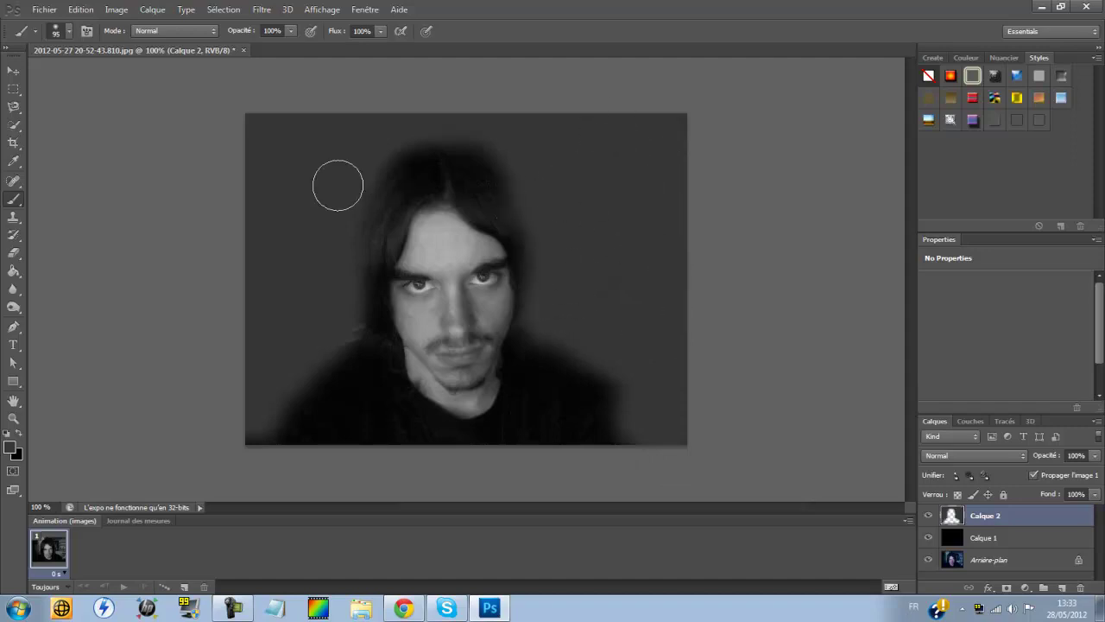
pyautogui.moveTo(313, 314)
pyautogui.mouseDown()
pyautogui.moveTo(348, 335)
pyautogui.moveTo(358, 194)
pyautogui.moveTo(385, 154)
pyautogui.moveTo(478, 132)
pyautogui.moveTo(514, 140)
pyautogui.moveTo(556, 217)
pyautogui.mouseUp()
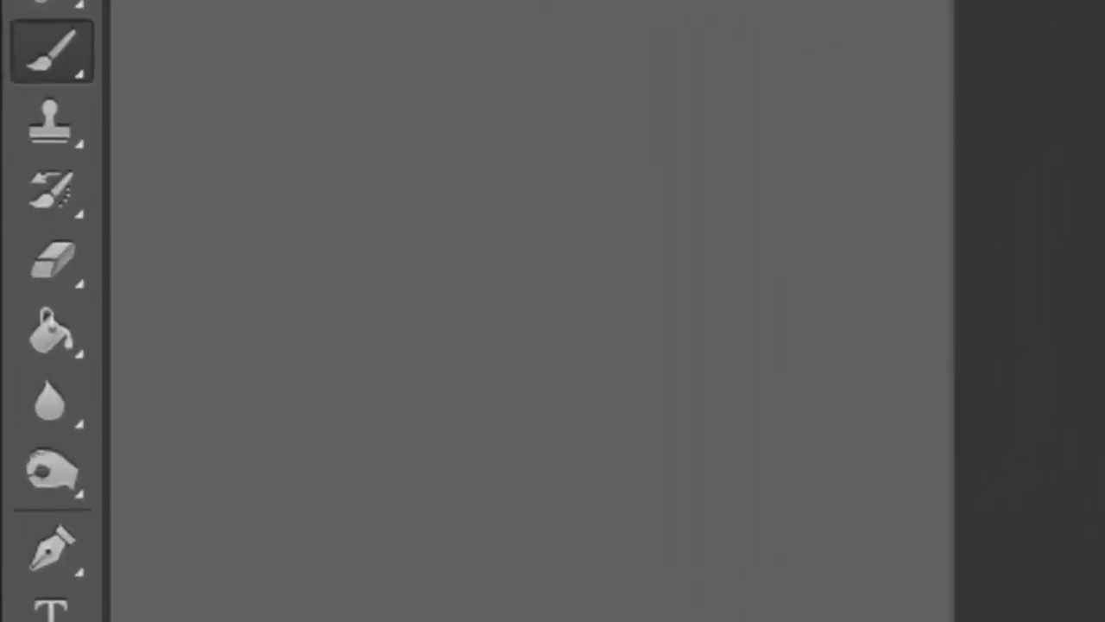
# Set up a soft round Eraser of 77 px with 0% hardness.
pyautogui.click(76, 274)
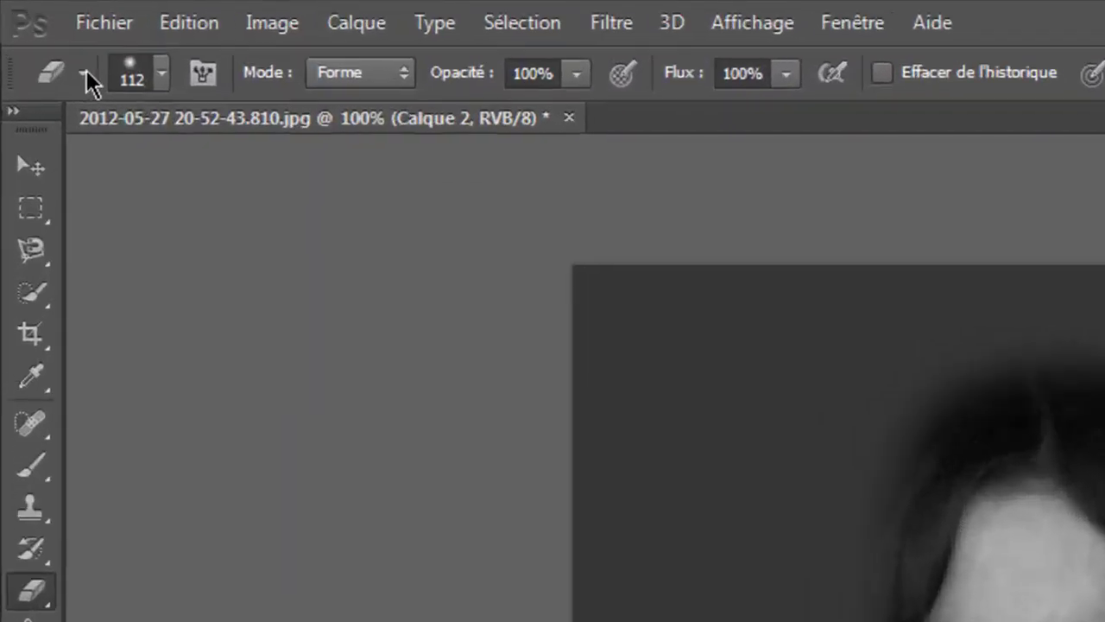
pyautogui.click(86, 70)
pyautogui.moveTo(170, 179); pyautogui.dragTo(176, 180)
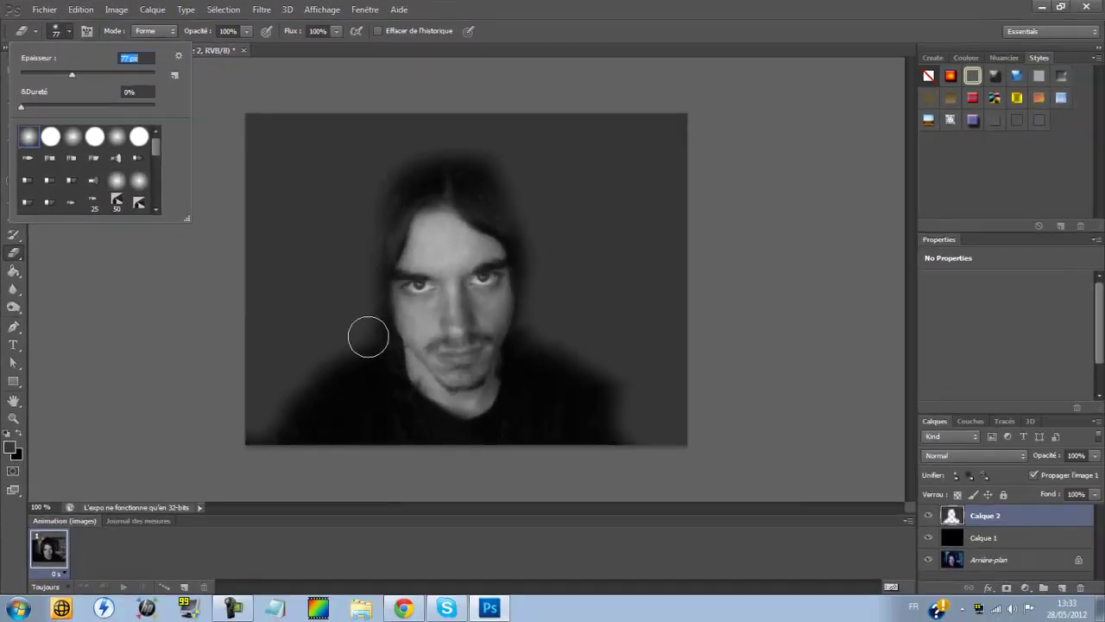
pyautogui.moveTo(368, 337)
pyautogui.mouseDown()
pyautogui.moveTo(367, 273)
pyautogui.moveTo(368, 333)
pyautogui.mouseUp()
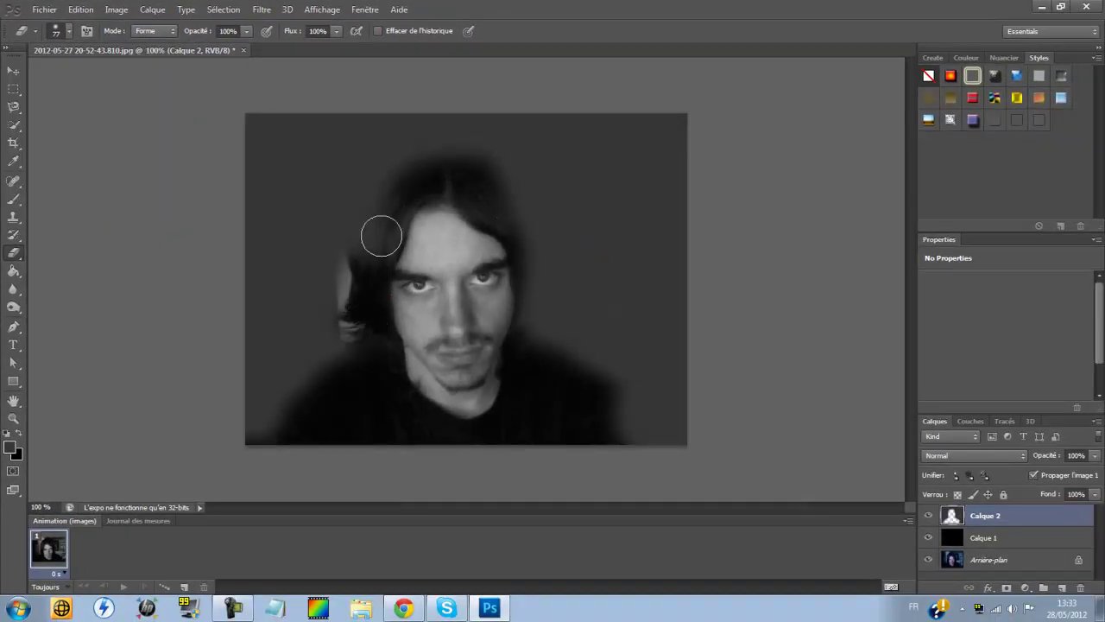
pyautogui.moveTo(382, 236)
pyautogui.mouseDown()
pyautogui.moveTo(355, 275)
pyautogui.moveTo(375, 211)
pyautogui.moveTo(353, 245)
pyautogui.moveTo(413, 165)
pyautogui.moveTo(453, 149)
pyautogui.moveTo(499, 173)
pyautogui.moveTo(530, 242)
pyautogui.moveTo(516, 336)
pyautogui.moveTo(609, 387)
pyautogui.moveTo(625, 440)
pyautogui.mouseUp()
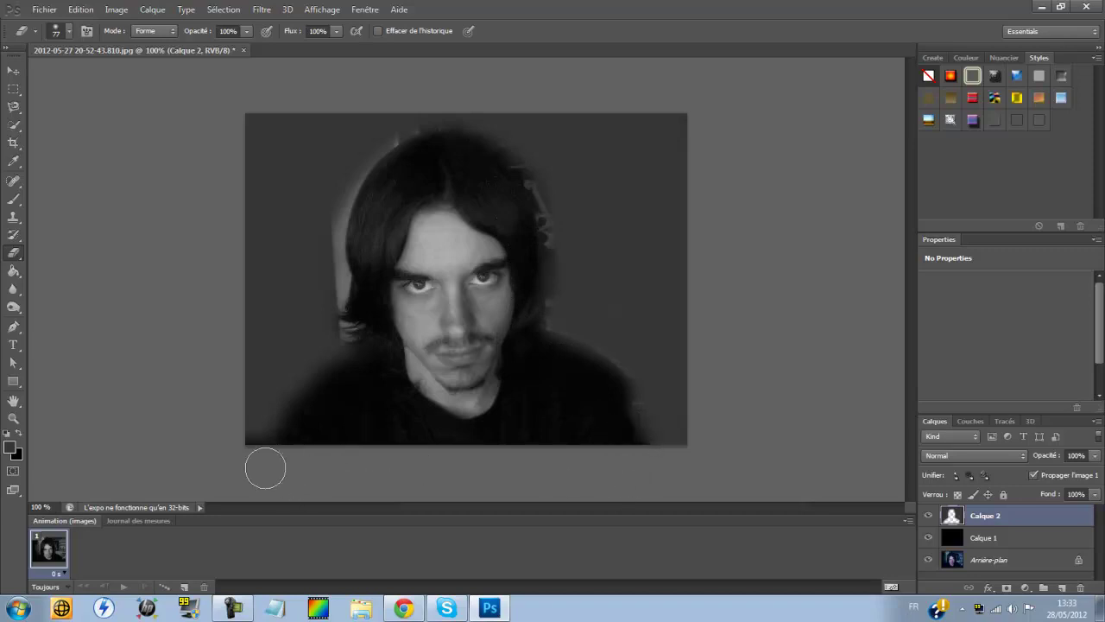
pyautogui.moveTo(265, 468)
pyautogui.mouseDown()
pyautogui.moveTo(260, 437)
pyautogui.moveTo(337, 382)
pyautogui.moveTo(371, 331)
pyautogui.moveTo(285, 442)
pyautogui.mouseUp()
pyautogui.moveTo(333, 371); pyautogui.dragTo(278, 431)
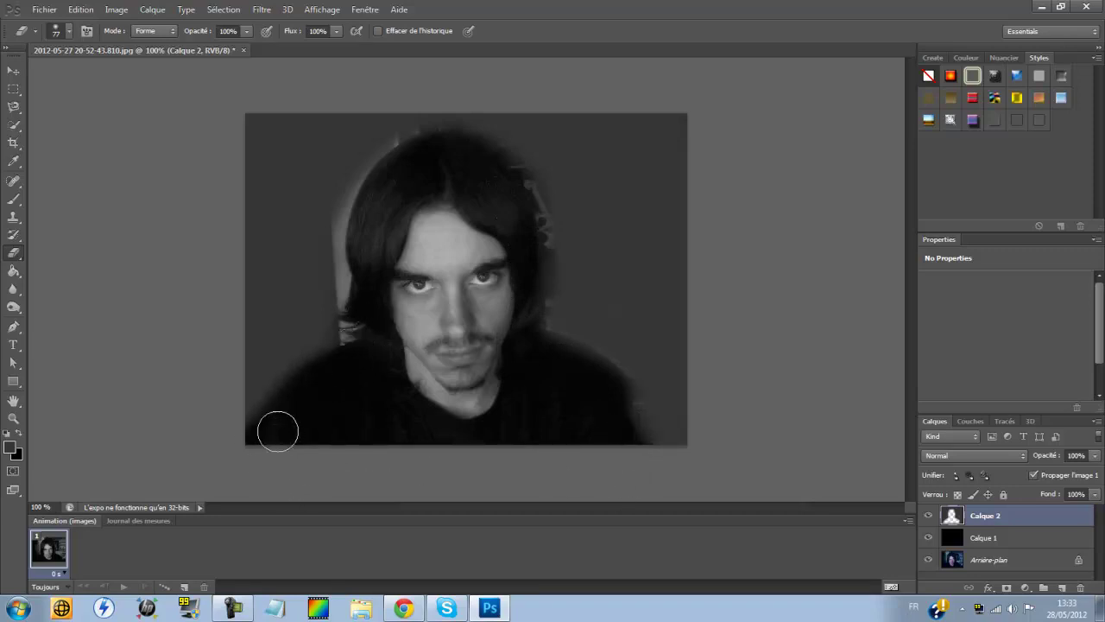
pyautogui.moveTo(342, 356)
pyautogui.mouseDown()
pyautogui.moveTo(278, 407)
pyautogui.moveTo(276, 463)
pyautogui.mouseUp()
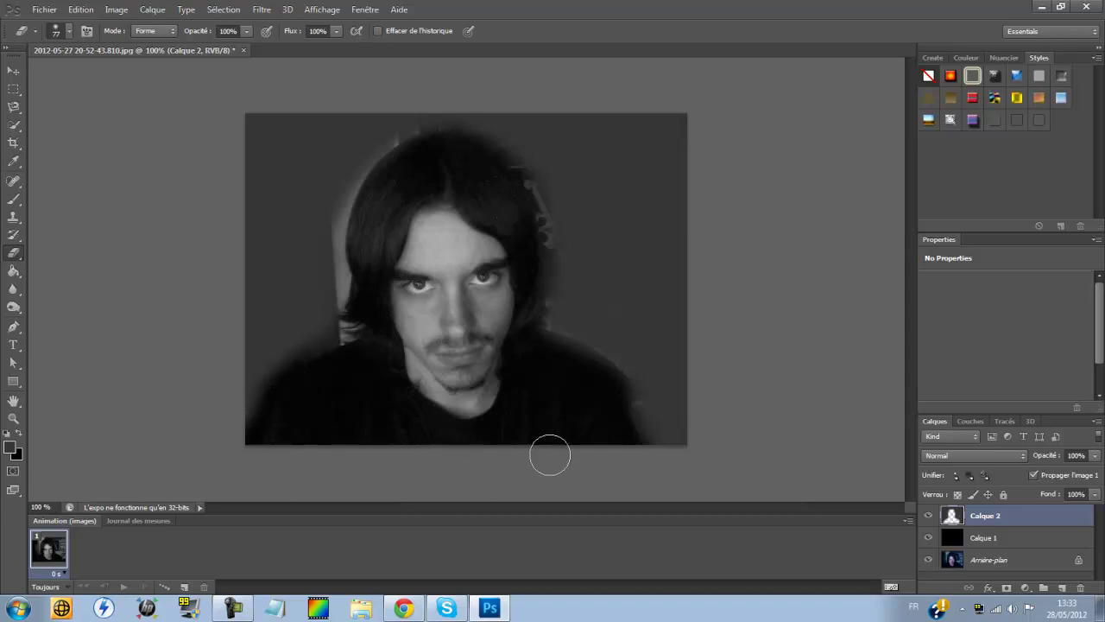
pyautogui.moveTo(657, 449)
pyautogui.mouseDown()
pyautogui.moveTo(614, 389)
pyautogui.moveTo(640, 420)
pyautogui.moveTo(631, 431)
pyautogui.moveTo(617, 391)
pyautogui.moveTo(582, 352)
pyautogui.moveTo(523, 330)
pyautogui.moveTo(530, 214)
pyautogui.moveTo(512, 170)
pyautogui.moveTo(477, 140)
pyautogui.moveTo(386, 138)
pyautogui.moveTo(306, 187)
pyautogui.moveTo(294, 224)
pyautogui.mouseUp()
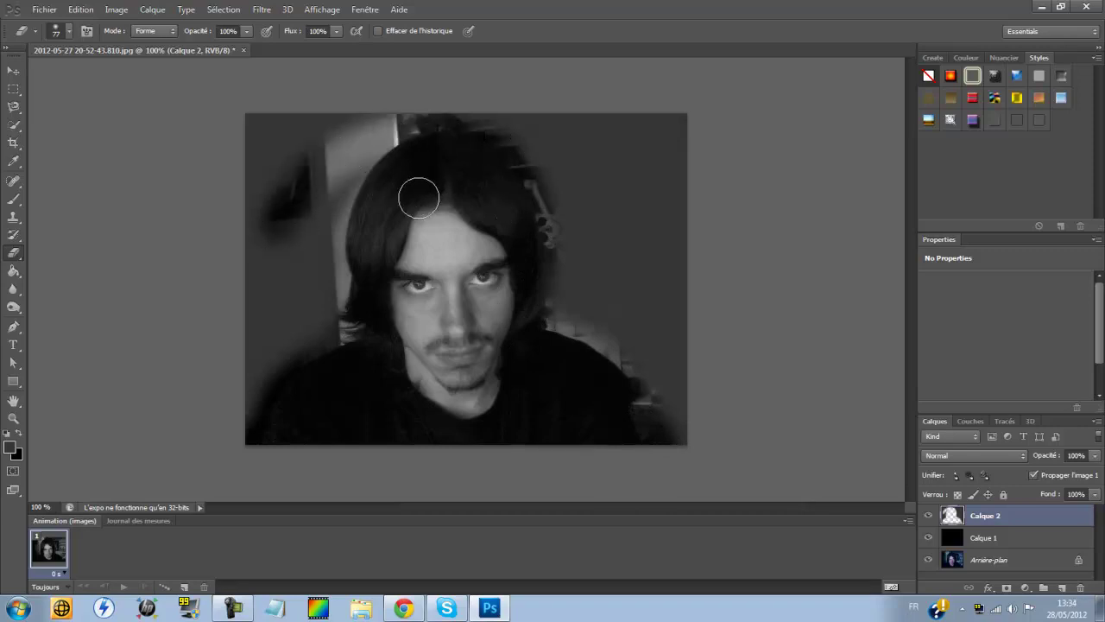
pyautogui.hotkey('ctrl', 'z')
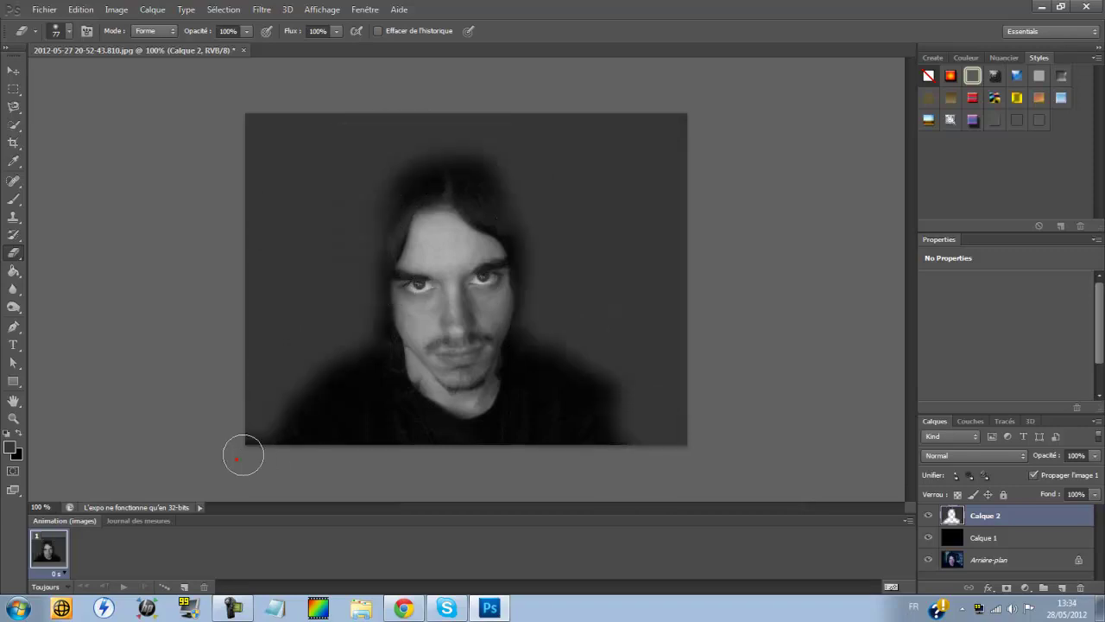
# Erase the grey paint covering the hair and both shoulders, following the outline of the head and body.
pyautogui.moveTo(243, 455)
pyautogui.mouseDown()
pyautogui.moveTo(377, 341)
pyautogui.moveTo(263, 408)
pyautogui.moveTo(256, 444)
pyautogui.moveTo(319, 353)
pyautogui.moveTo(366, 332)
pyautogui.moveTo(370, 240)
pyautogui.moveTo(349, 284)
pyautogui.moveTo(351, 330)
pyautogui.moveTo(342, 290)
pyautogui.moveTo(349, 205)
pyautogui.moveTo(347, 247)
pyautogui.moveTo(375, 203)
pyautogui.moveTo(366, 251)
pyautogui.moveTo(408, 164)
pyautogui.moveTo(464, 155)
pyautogui.moveTo(387, 156)
pyautogui.moveTo(443, 155)
pyautogui.moveTo(521, 217)
pyautogui.mouseUp()
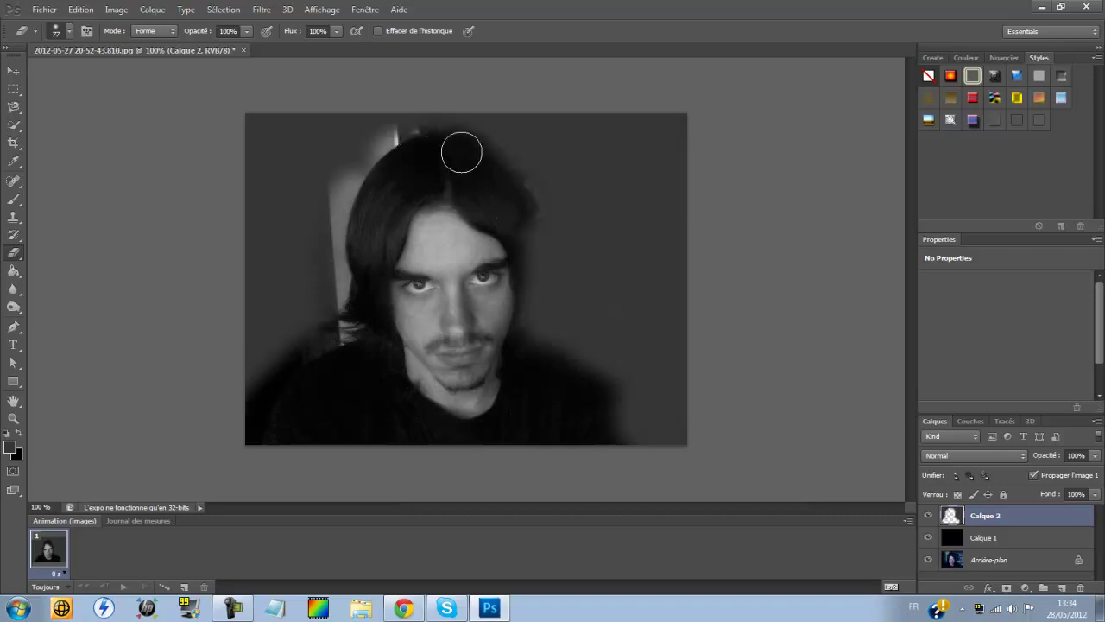
pyautogui.moveTo(440, 143)
pyautogui.mouseDown()
pyautogui.moveTo(497, 167)
pyautogui.moveTo(544, 233)
pyautogui.moveTo(521, 342)
pyautogui.moveTo(554, 341)
pyautogui.moveTo(604, 376)
pyautogui.moveTo(641, 455)
pyautogui.mouseUp()
pyautogui.moveTo(585, 358); pyautogui.dragTo(648, 446)
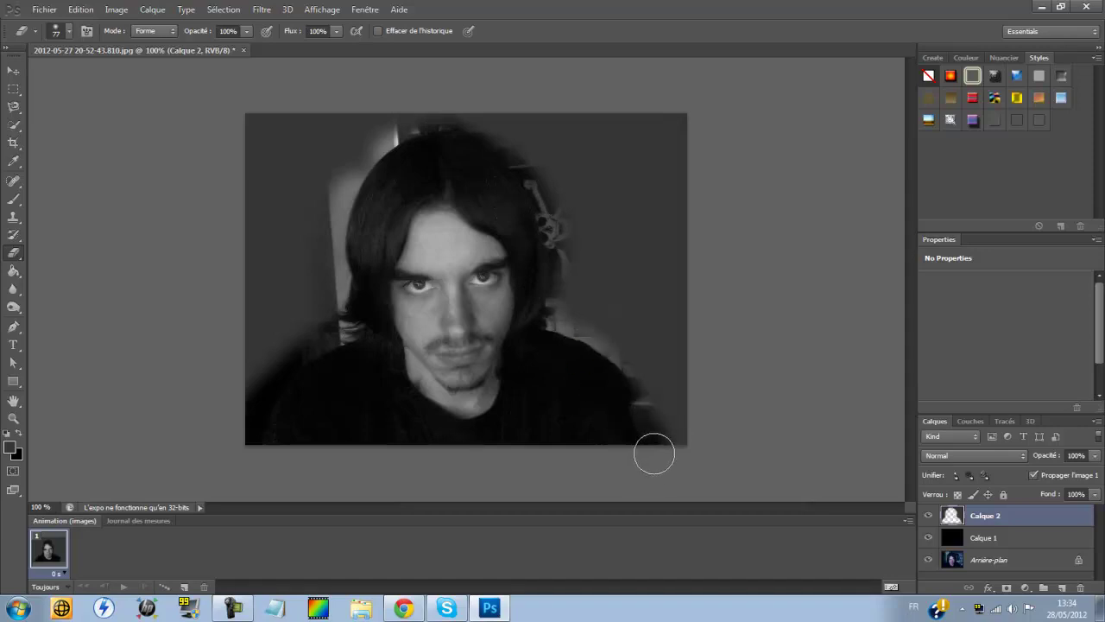
pyautogui.moveTo(496, 263)
pyautogui.mouseDown()
pyautogui.moveTo(570, 182)
pyautogui.moveTo(637, 232)
pyautogui.moveTo(672, 286)
pyautogui.moveTo(706, 265)
pyautogui.mouseUp()
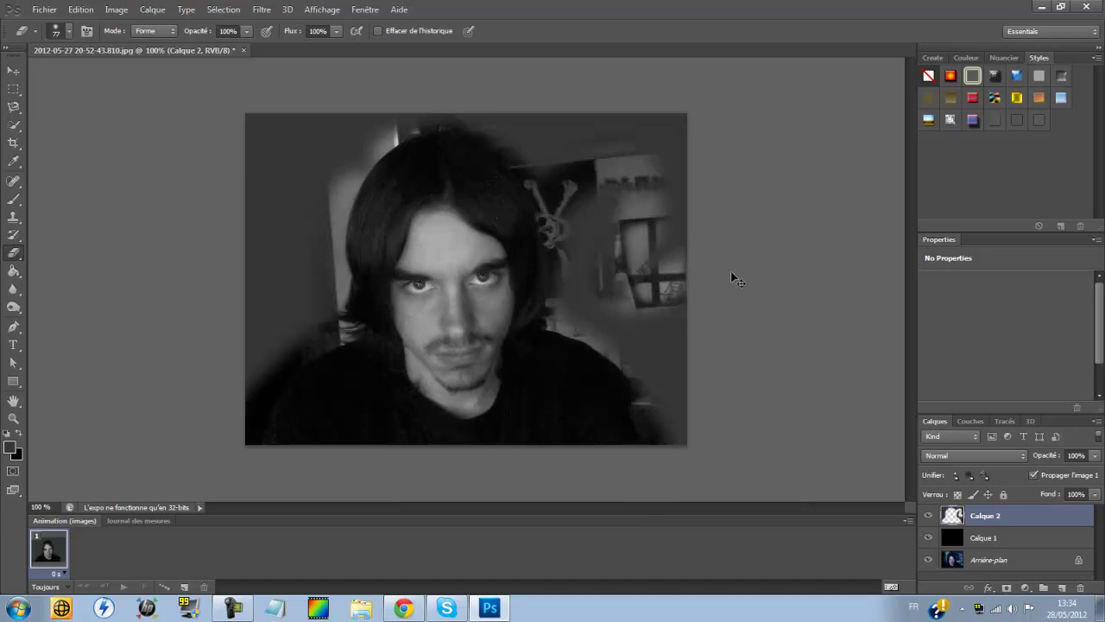
pyautogui.hotkey('ctrl', 'z')
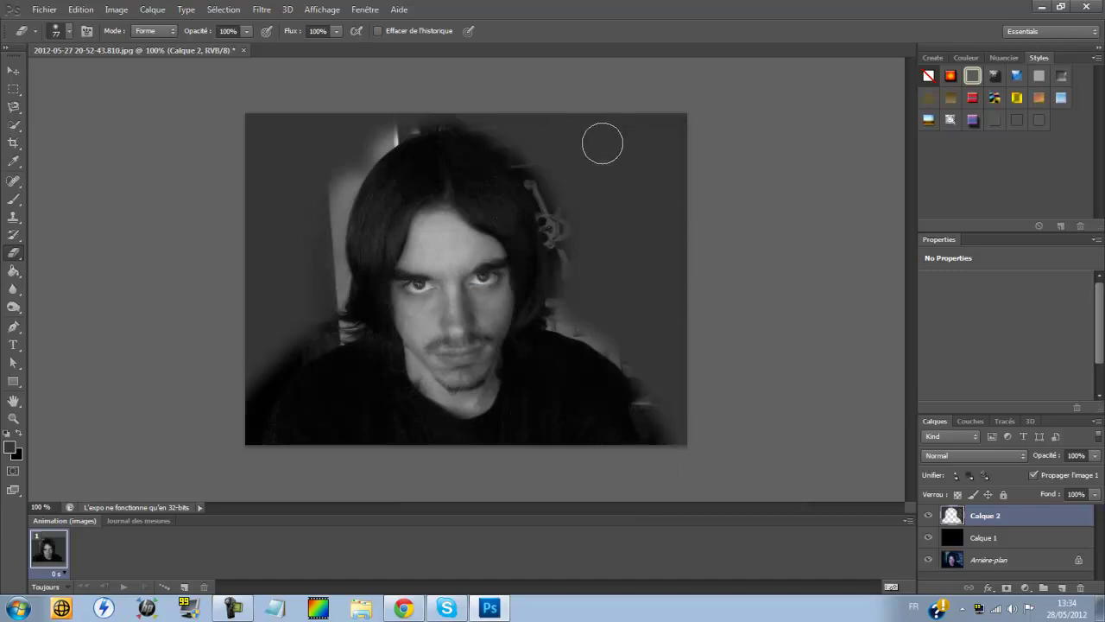
pyautogui.click(595, 141)
pyautogui.click(649, 234)
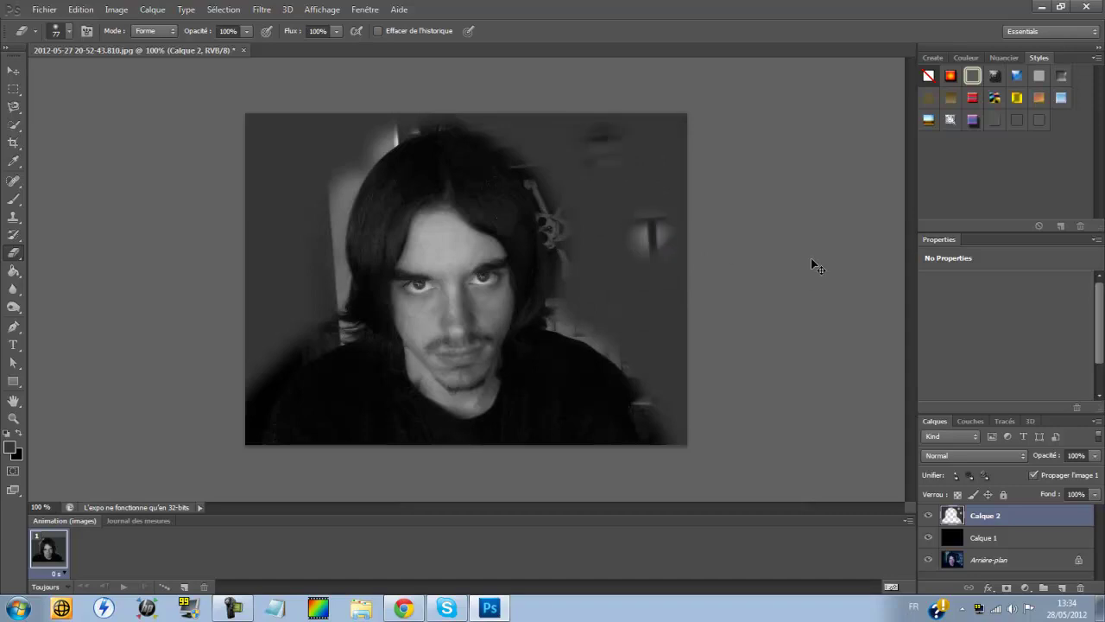
pyautogui.hotkey('ctrl', 'z')
pyautogui.hotkey('ctrl', 'z')
pyautogui.hotkey('ctrl', 'z')
pyautogui.hotkey('ctrl', 'z')
pyautogui.hotkey('ctrl', 'alt', 'z')
pyautogui.hotkey('ctrl', 'alt', 'z')
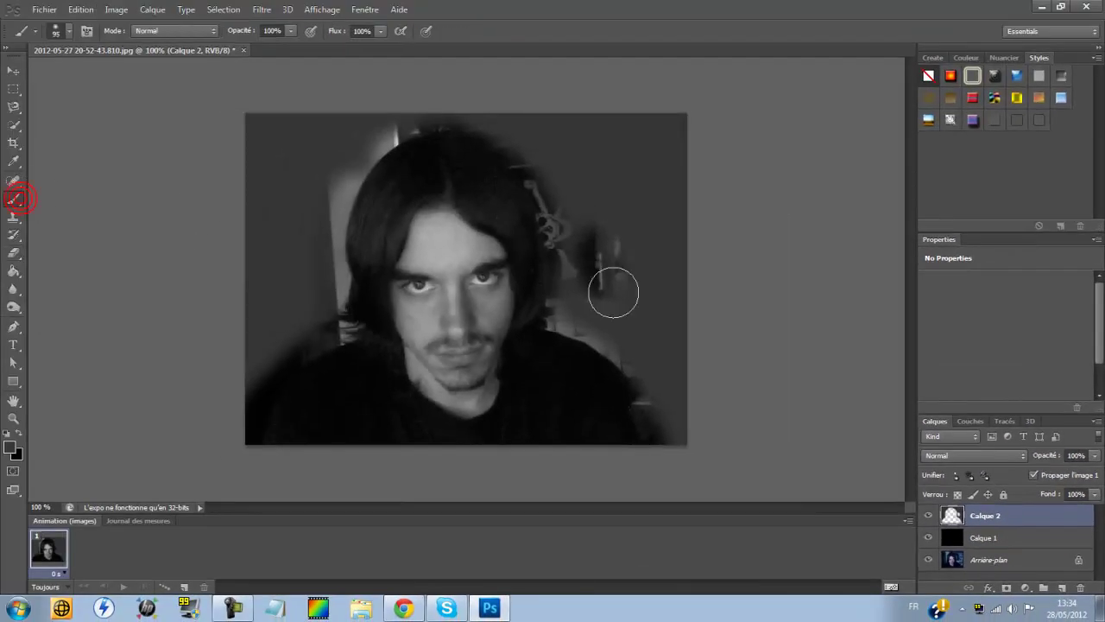
# Paint dark grey with the Brush back over the erased patch of background beside the hair.
pyautogui.moveTo(613, 293)
pyautogui.mouseDown()
pyautogui.moveTo(612, 249)
pyautogui.moveTo(614, 284)
pyautogui.moveTo(594, 260)
pyautogui.moveTo(599, 214)
pyautogui.moveTo(611, 281)
pyautogui.mouseUp()
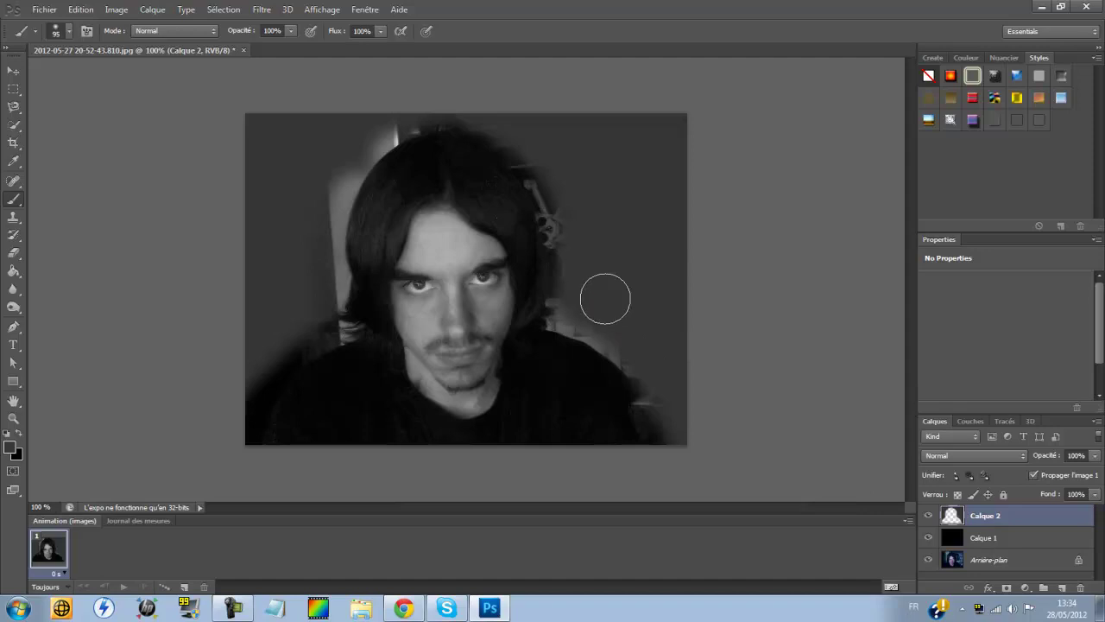
pyautogui.click(649, 198)
# Try out the blend modes on the grey layer, from Fondu through Luminosité and back to Exclusion.
pyautogui.click(952, 456)
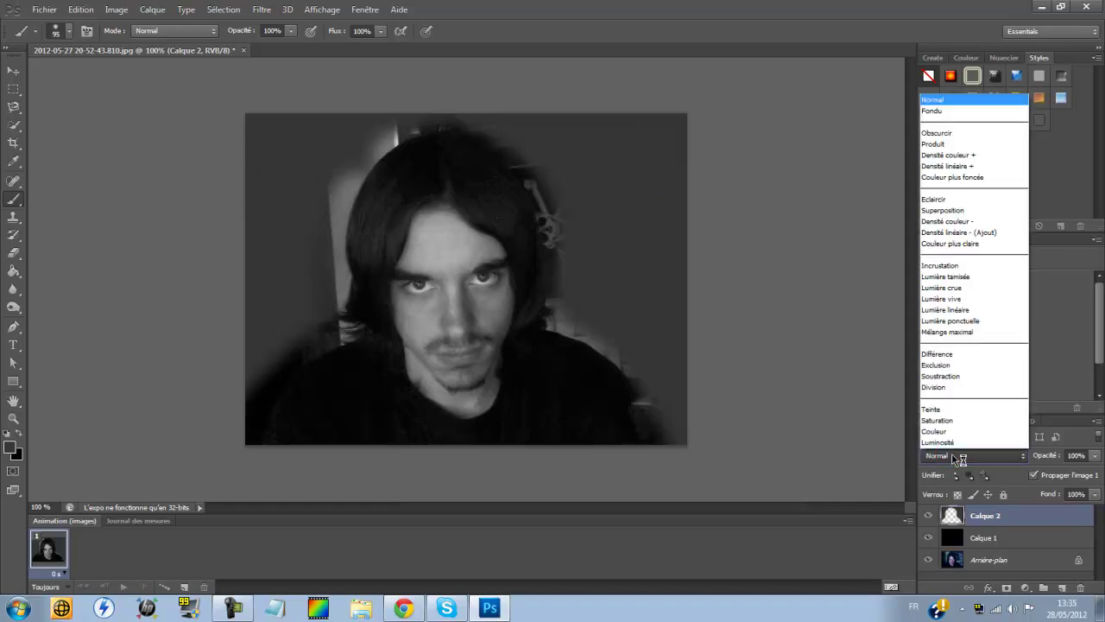
pyautogui.click(953, 455)
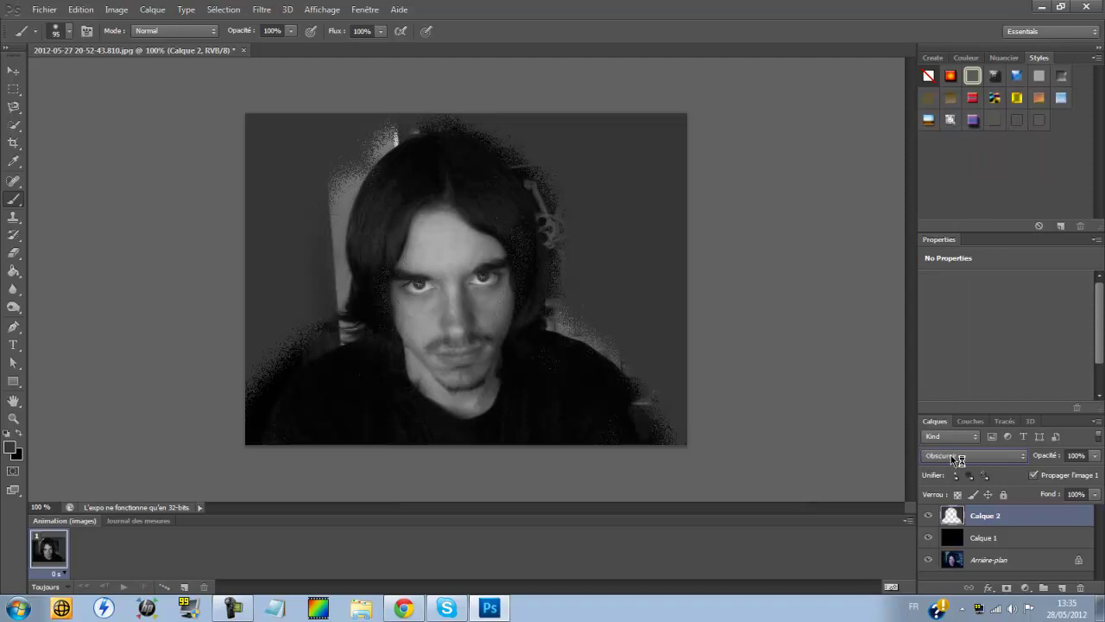
pyautogui.scroll(-1, 953, 459)
pyautogui.scroll(-2, 958, 460)
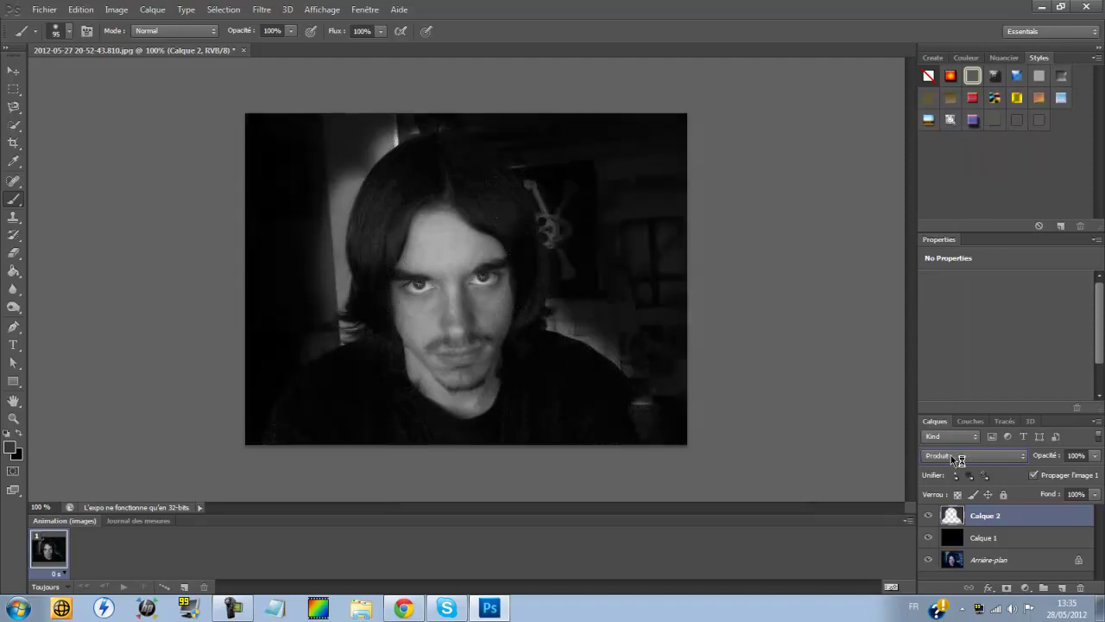
pyautogui.press('Down')
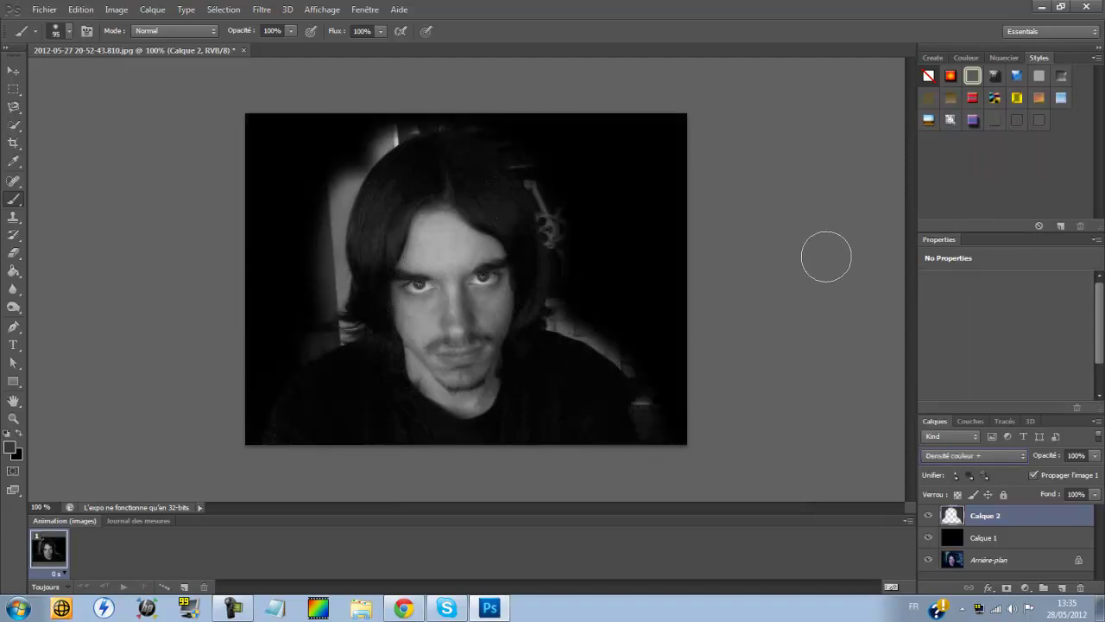
pyautogui.press('Down')
pyautogui.press('Down')
pyautogui.press('Up')
pyautogui.press('Up')
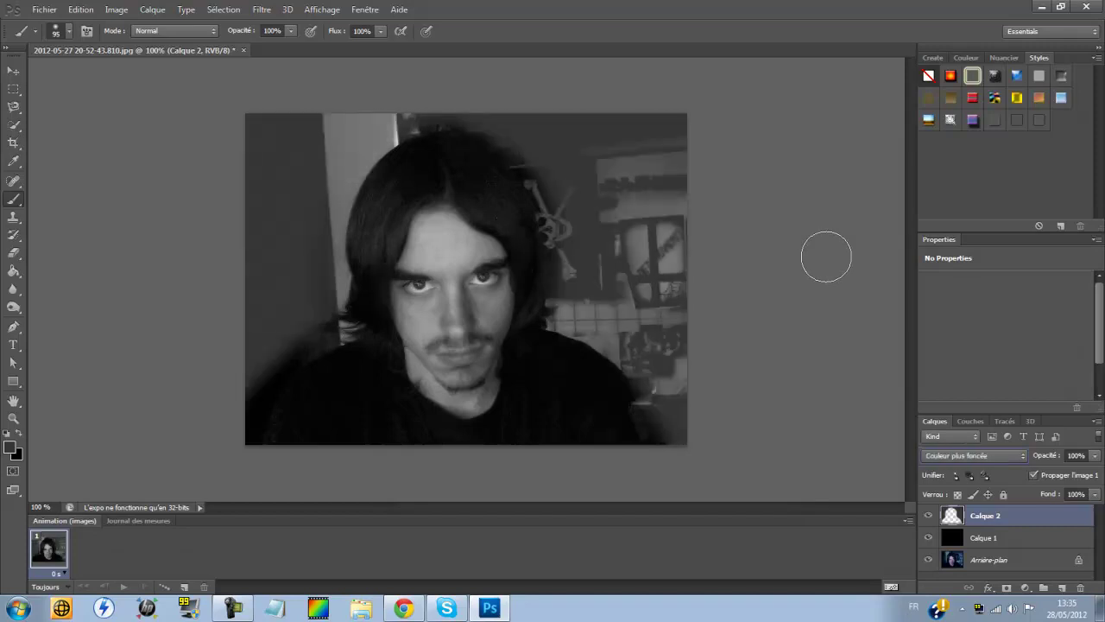
pyautogui.press('Down')
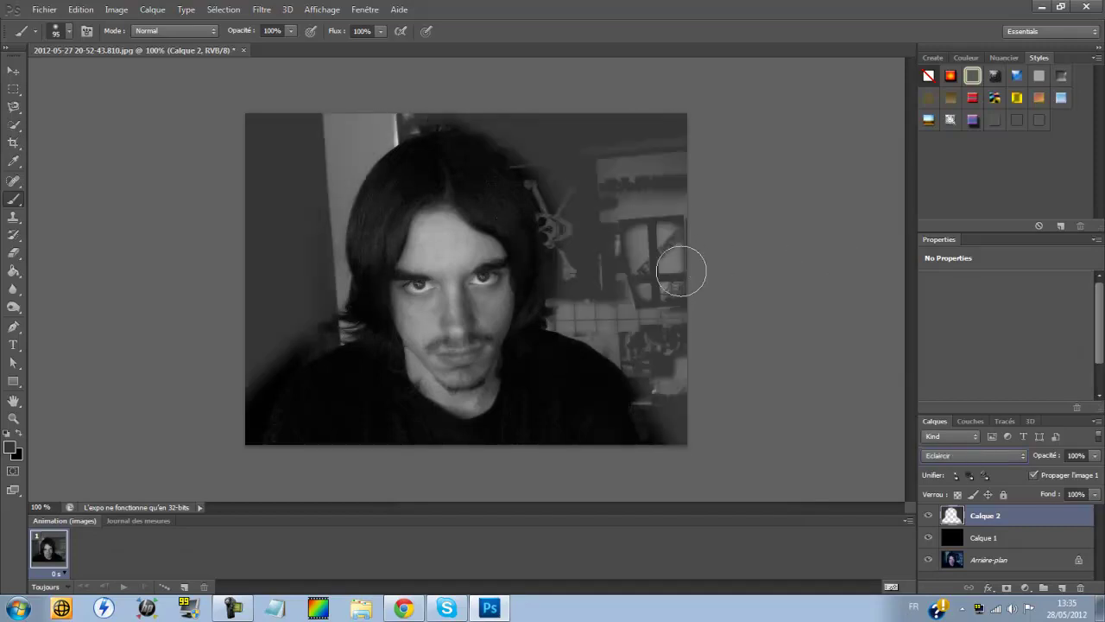
pyautogui.press('Down')
pyautogui.press('Down')
pyautogui.press('Up')
pyautogui.press('Down')
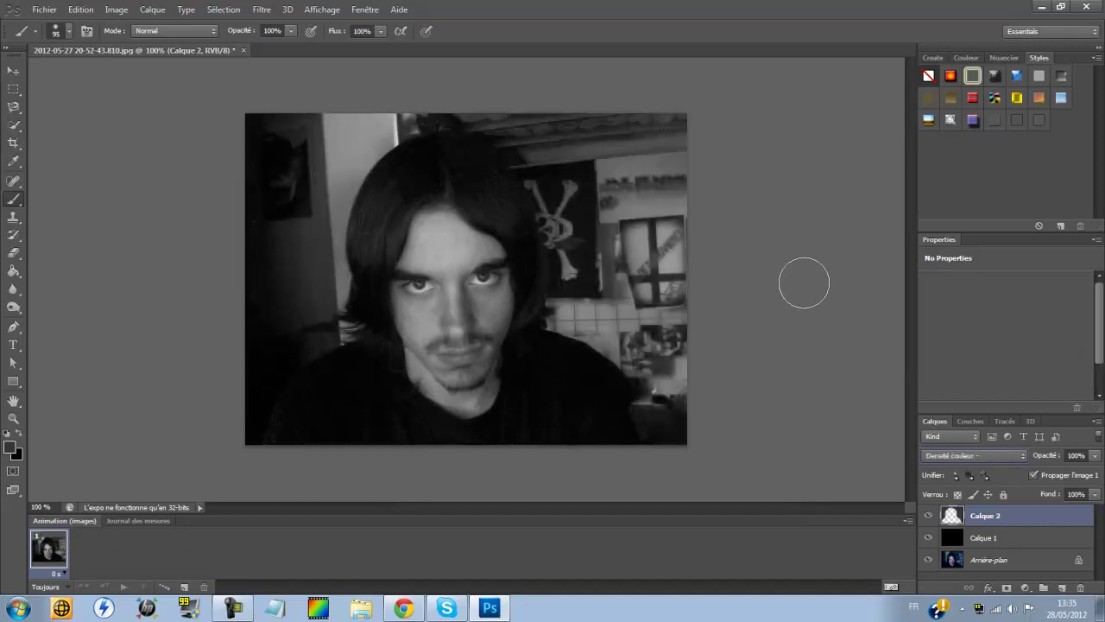
pyautogui.press('Down')
pyautogui.press('Down')
pyautogui.press('Down')
pyautogui.press('Down')
pyautogui.press('Down')
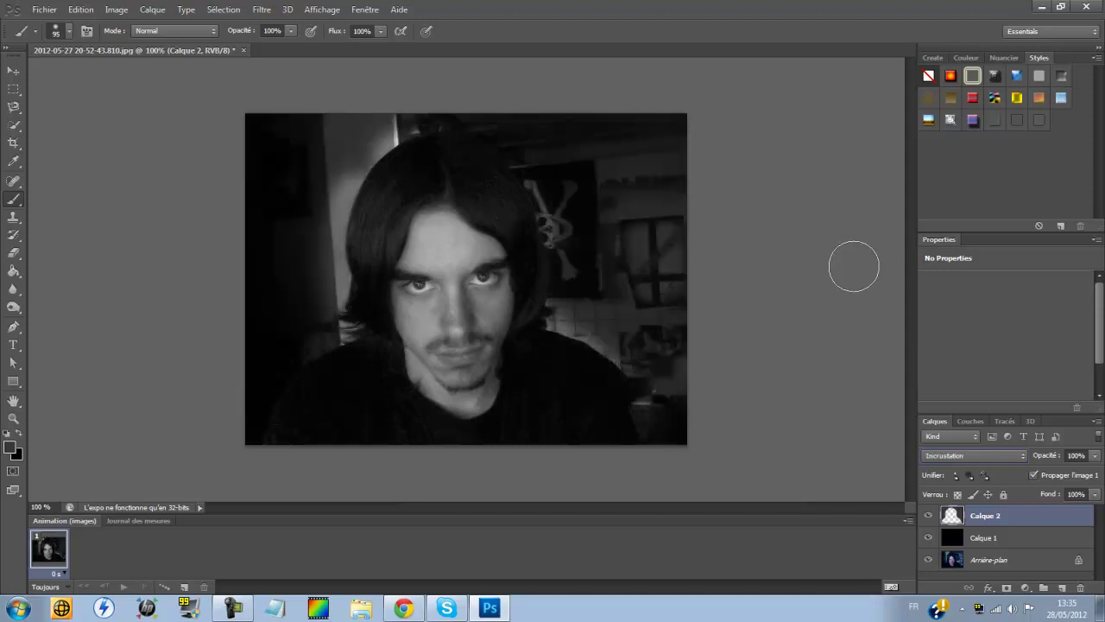
pyautogui.press('Down')
pyautogui.press('Up')
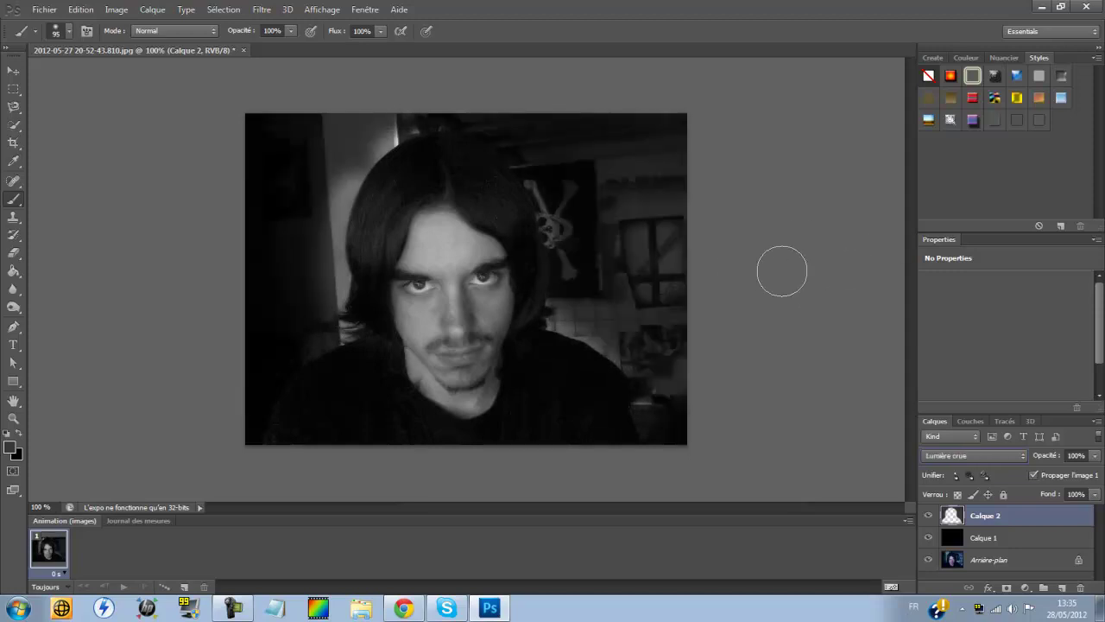
pyautogui.press('Down')
pyautogui.press('Down')
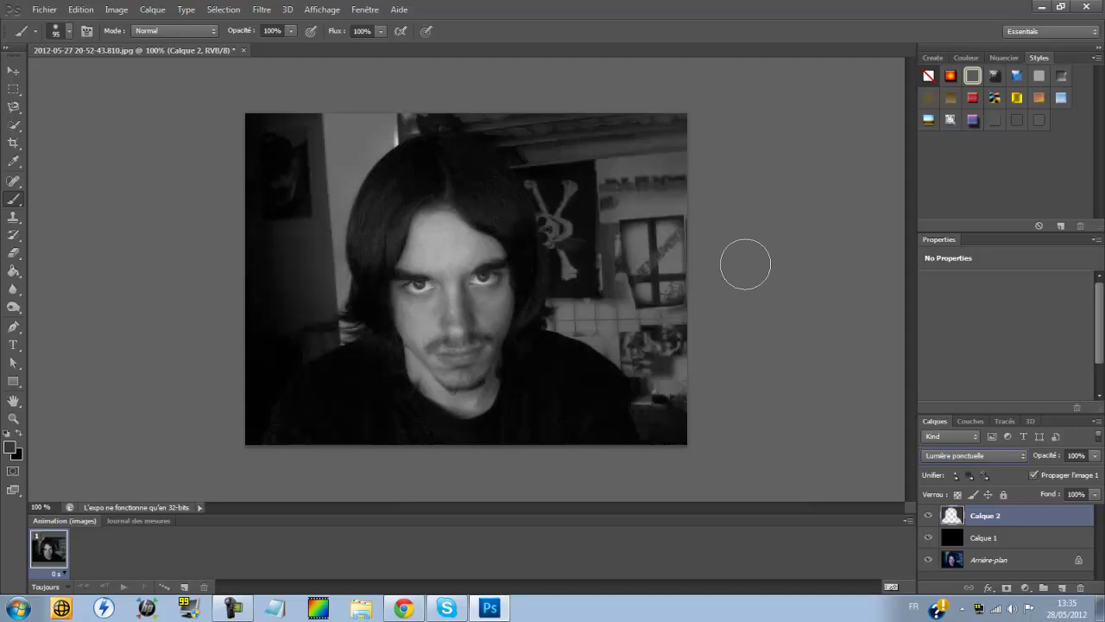
pyautogui.press('Down')
pyautogui.press('Down')
pyautogui.press('Down')
pyautogui.press('Down')
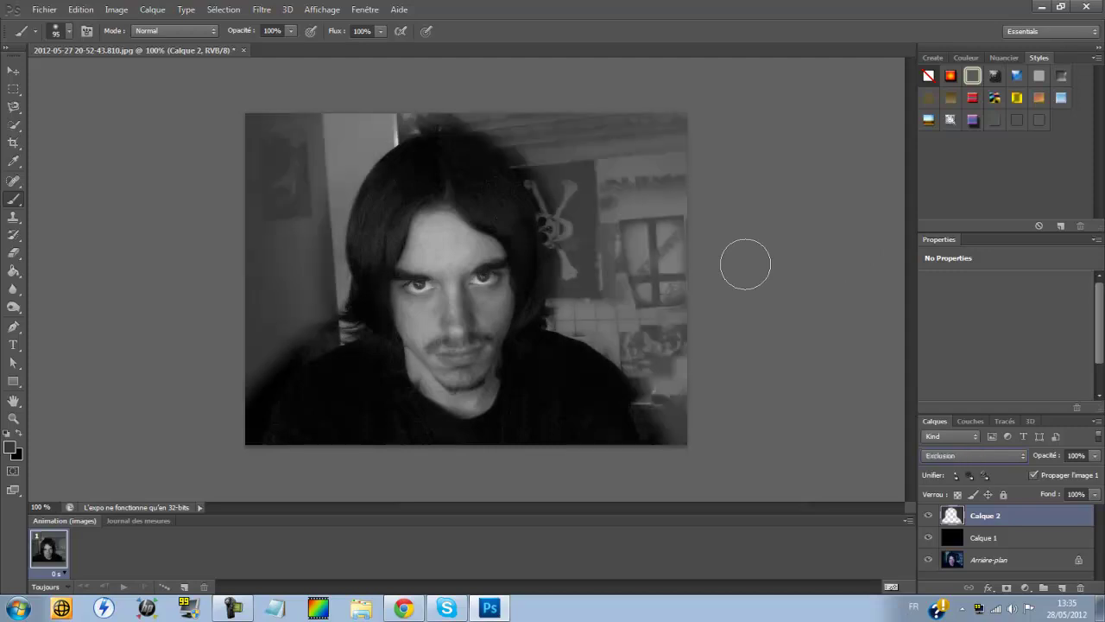
pyautogui.press('Down')
pyautogui.press('Down')
pyautogui.press('Down')
pyautogui.press('Down')
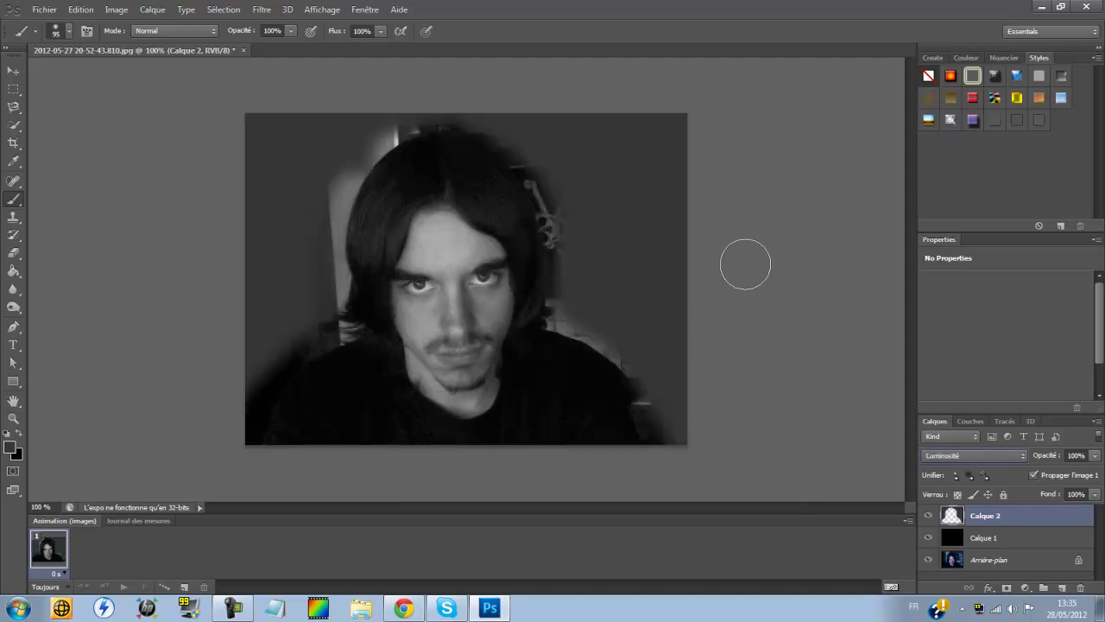
pyautogui.press('Up')
pyautogui.press('Up')
pyautogui.press('Up')
pyautogui.press('Up')
pyautogui.press('Up')
pyautogui.press('Up')
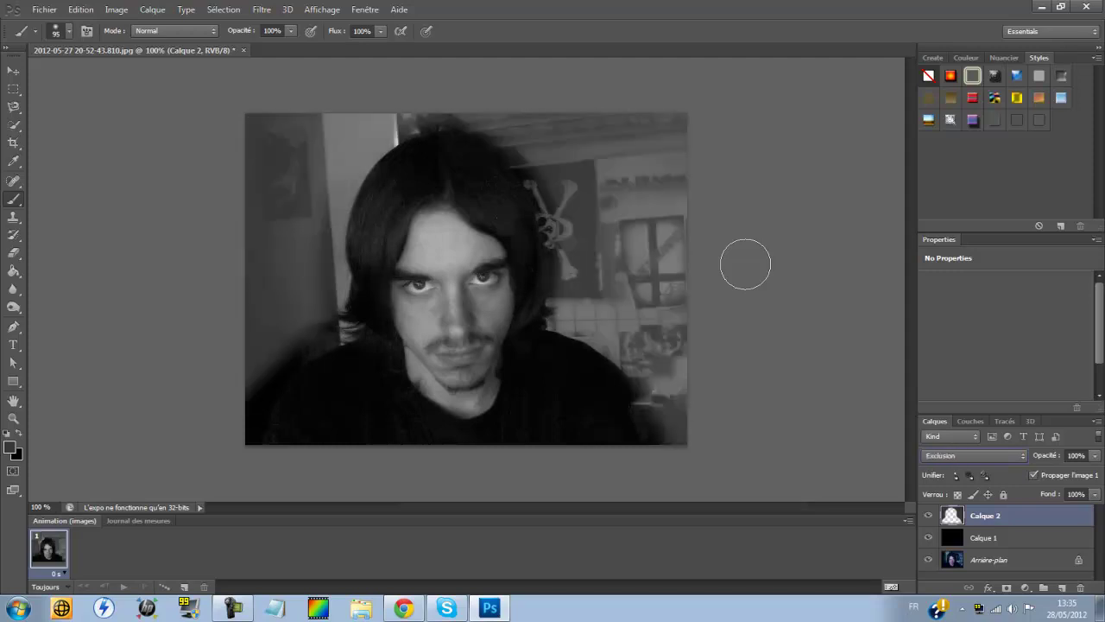
# Set the grey layer's blend mode to Incrustation and paint over the remaining bright areas around the hair and shoulders.
pyautogui.click(984, 456)
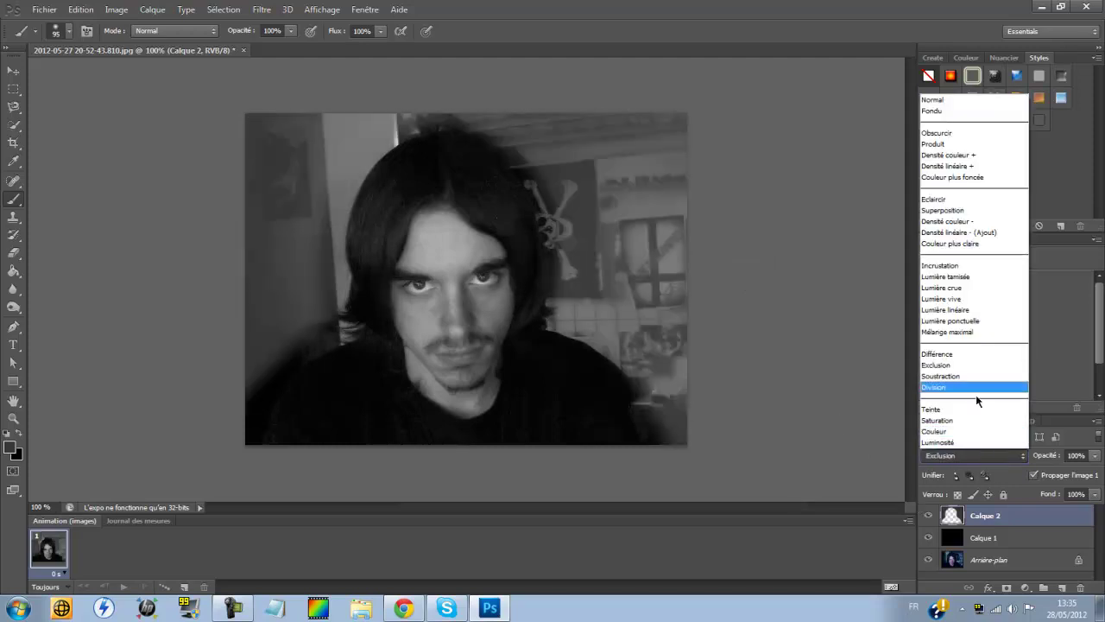
pyautogui.click(940, 265)
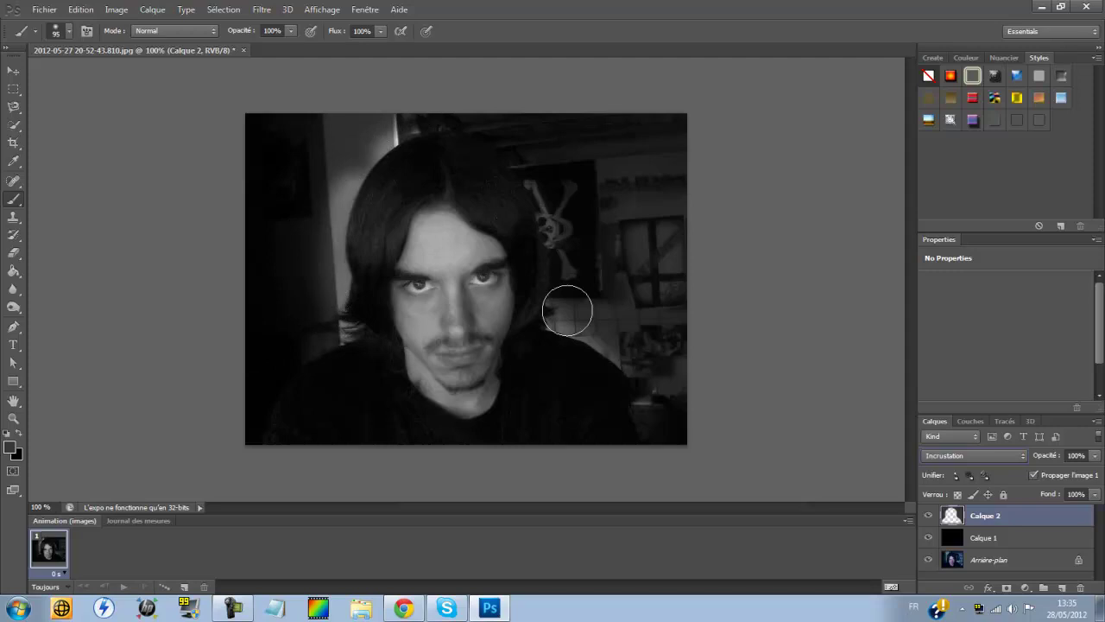
pyautogui.moveTo(587, 313)
pyautogui.mouseDown()
pyautogui.moveTo(631, 353)
pyautogui.moveTo(651, 406)
pyautogui.moveTo(570, 307)
pyautogui.moveTo(587, 320)
pyautogui.moveTo(567, 291)
pyautogui.moveTo(567, 222)
pyautogui.moveTo(537, 169)
pyautogui.moveTo(469, 129)
pyautogui.moveTo(389, 116)
pyautogui.moveTo(396, 122)
pyautogui.moveTo(343, 155)
pyautogui.moveTo(353, 168)
pyautogui.moveTo(320, 261)
pyautogui.moveTo(323, 247)
pyautogui.moveTo(331, 274)
pyautogui.moveTo(316, 337)
pyautogui.moveTo(337, 330)
pyautogui.moveTo(357, 147)
pyautogui.moveTo(395, 123)
pyautogui.moveTo(391, 132)
pyautogui.mouseUp()
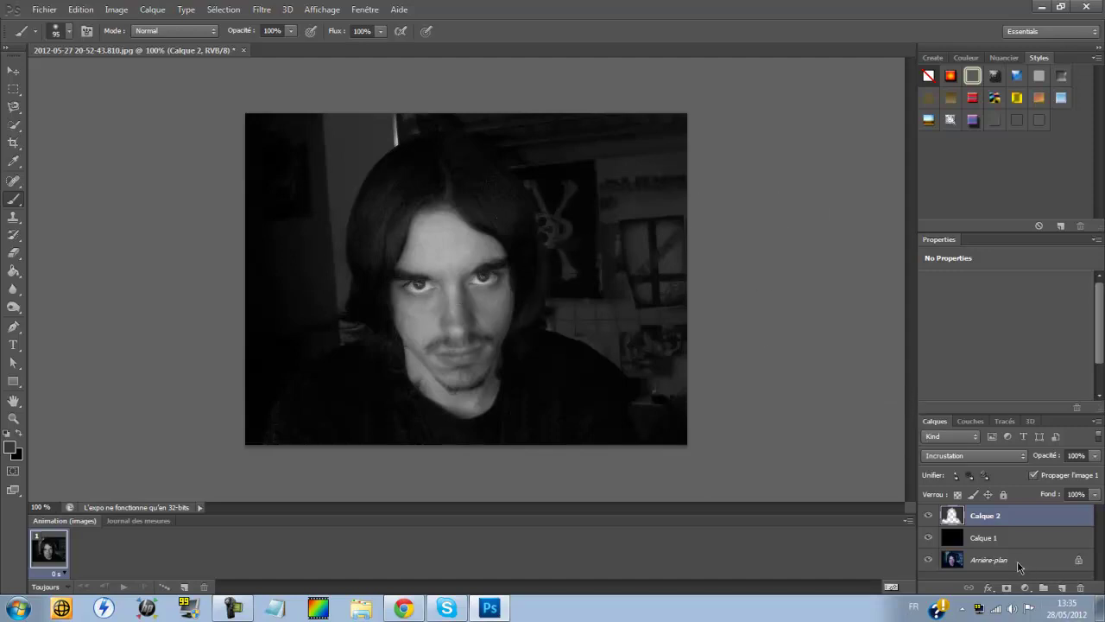
# Add an empty layer on top of the stack and reselect the grey layer Calque 2.
pyautogui.click(1064, 589)
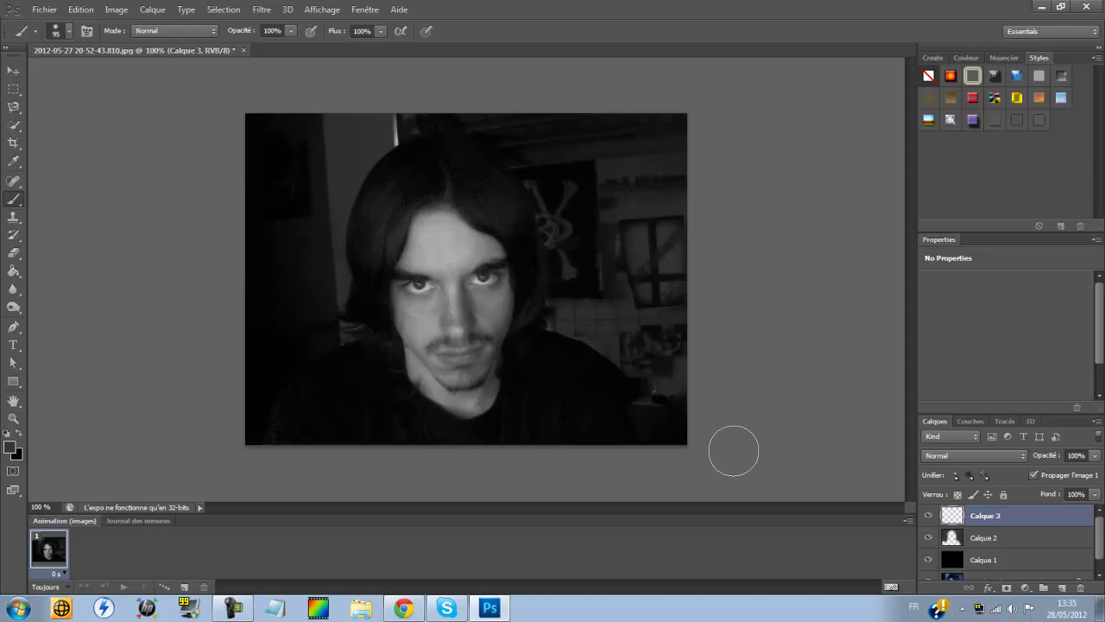
pyautogui.click(998, 540)
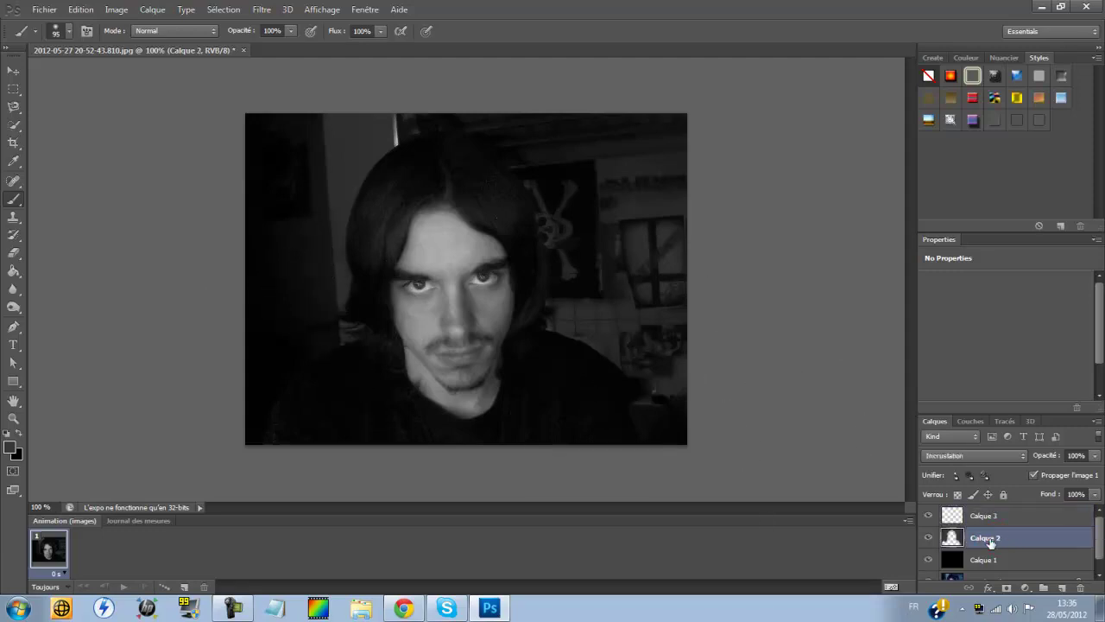
# Rename the grey-painted layer Calque 2 as "Fond image".
pyautogui.doubleClick(998, 538)
pyautogui.press('Return')
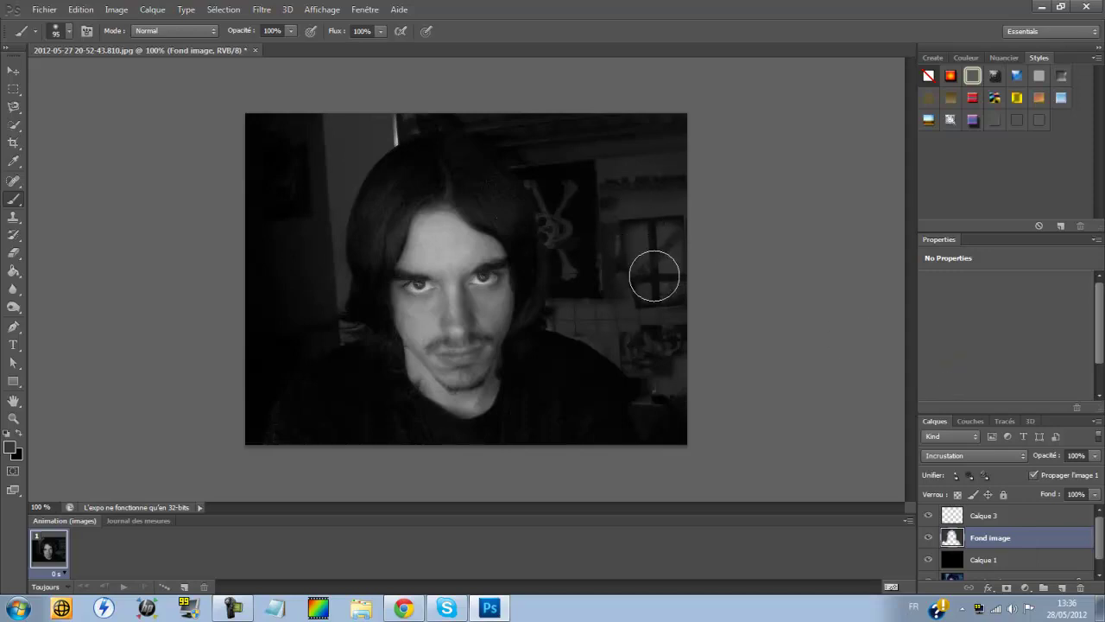
pyautogui.moveTo(654, 276)
pyautogui.mouseDown()
pyautogui.moveTo(631, 273)
pyautogui.moveTo(610, 210)
pyautogui.moveTo(645, 205)
pyautogui.mouseUp()
# Select the empty layer Calque 3 and set the foreground colour to black (000000).
pyautogui.click(993, 517)
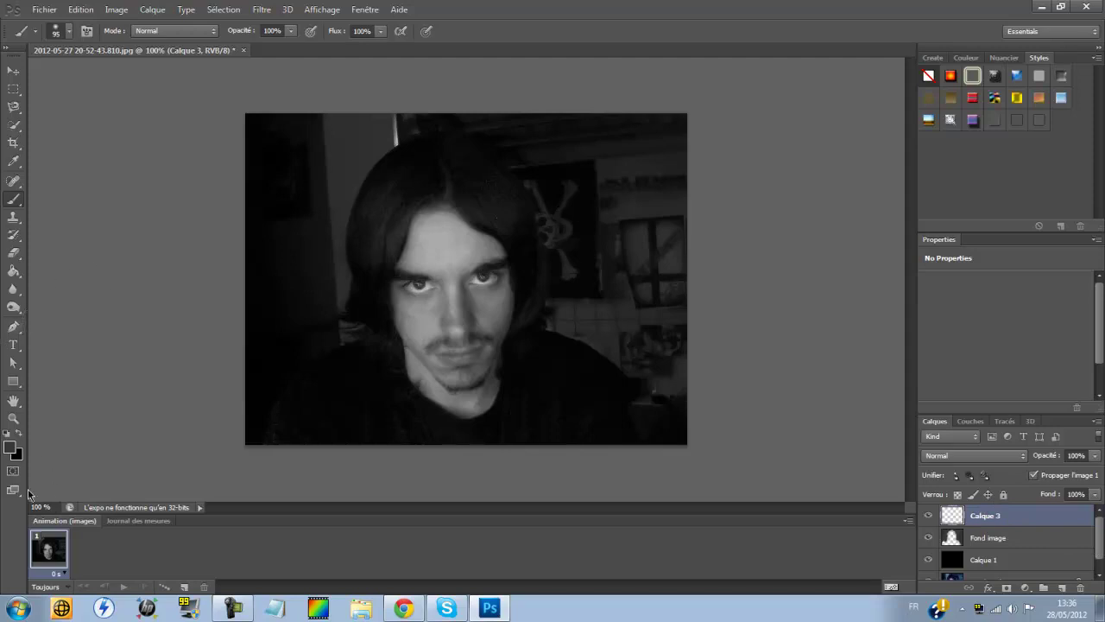
pyautogui.click(16, 449)
pyautogui.write('000000')
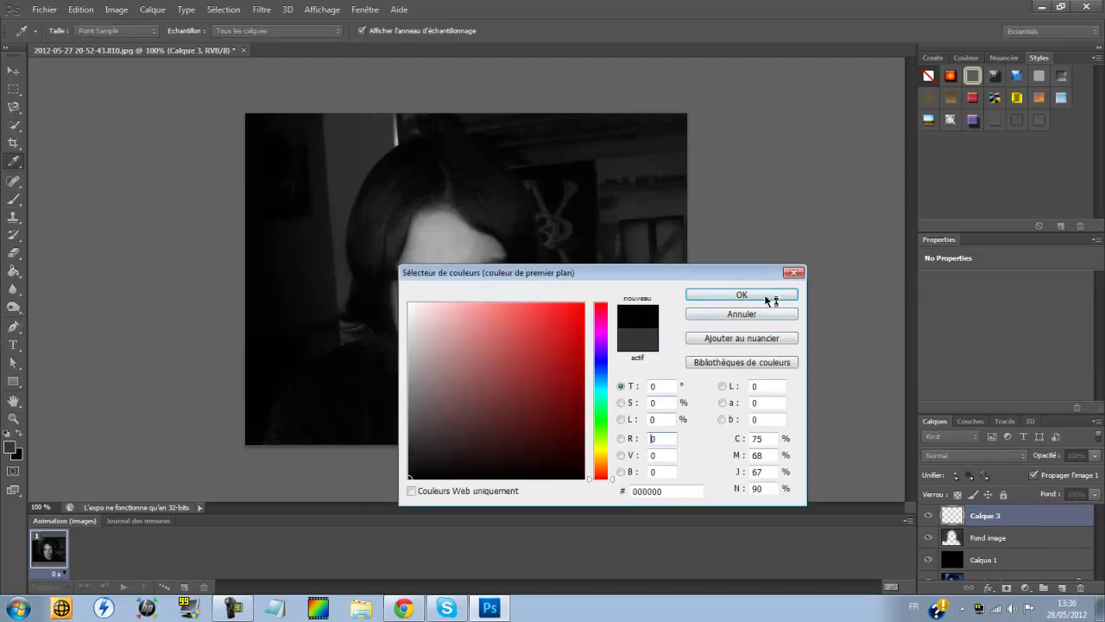
pyautogui.click(767, 298)
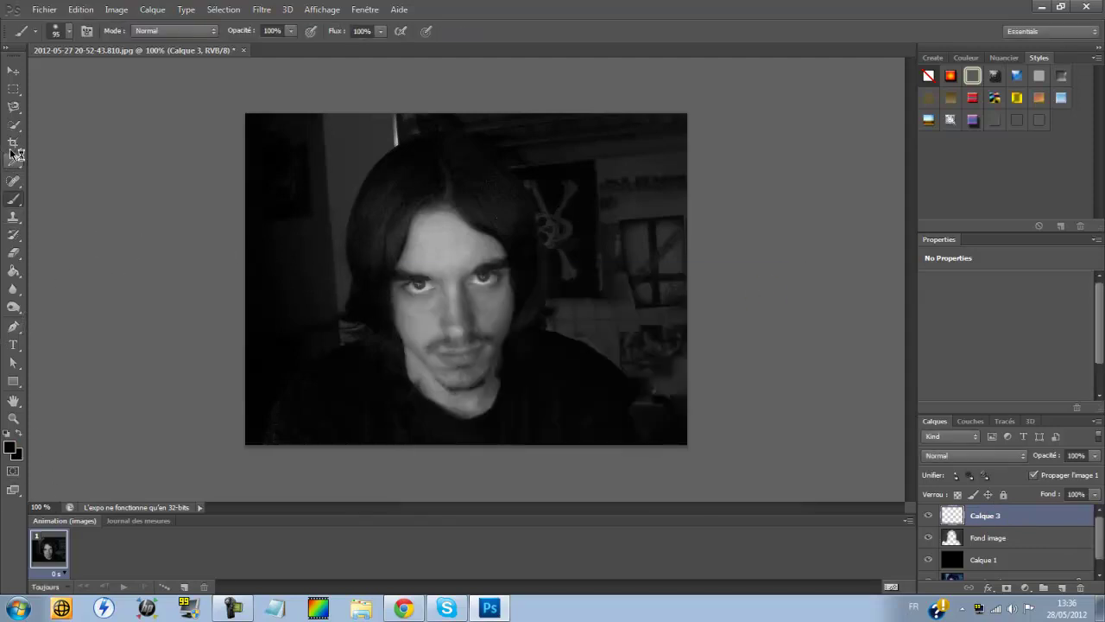
# Reduce the Brush size to 58 px and paint black over all the hair on Calque 3.
pyautogui.click(56, 33)
pyautogui.moveTo(83, 73); pyautogui.dragTo(59, 75)
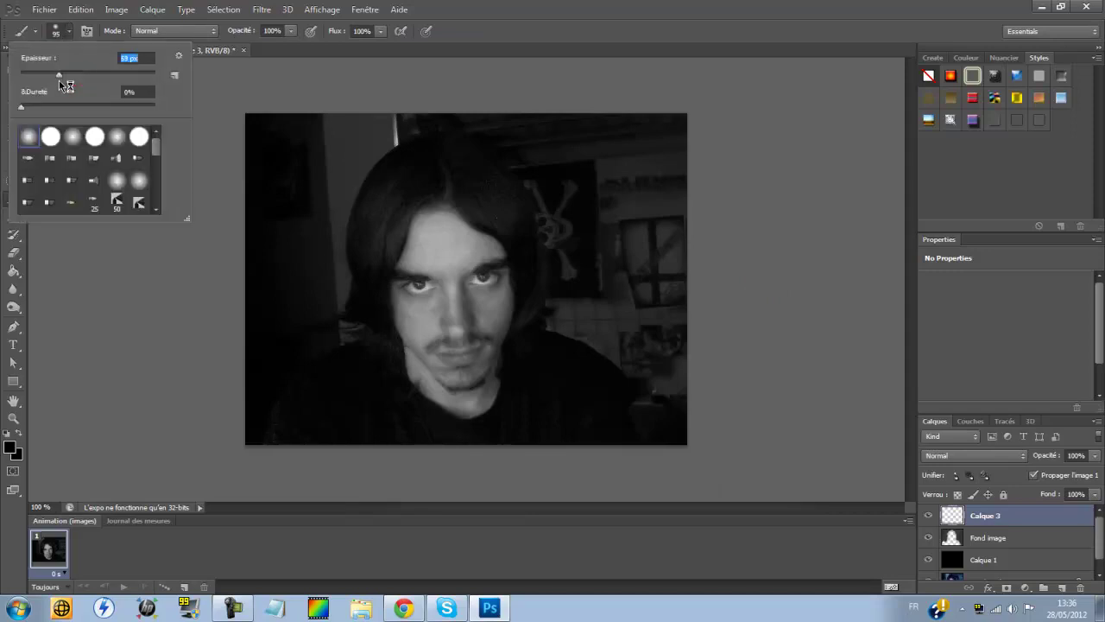
pyautogui.press('Return')
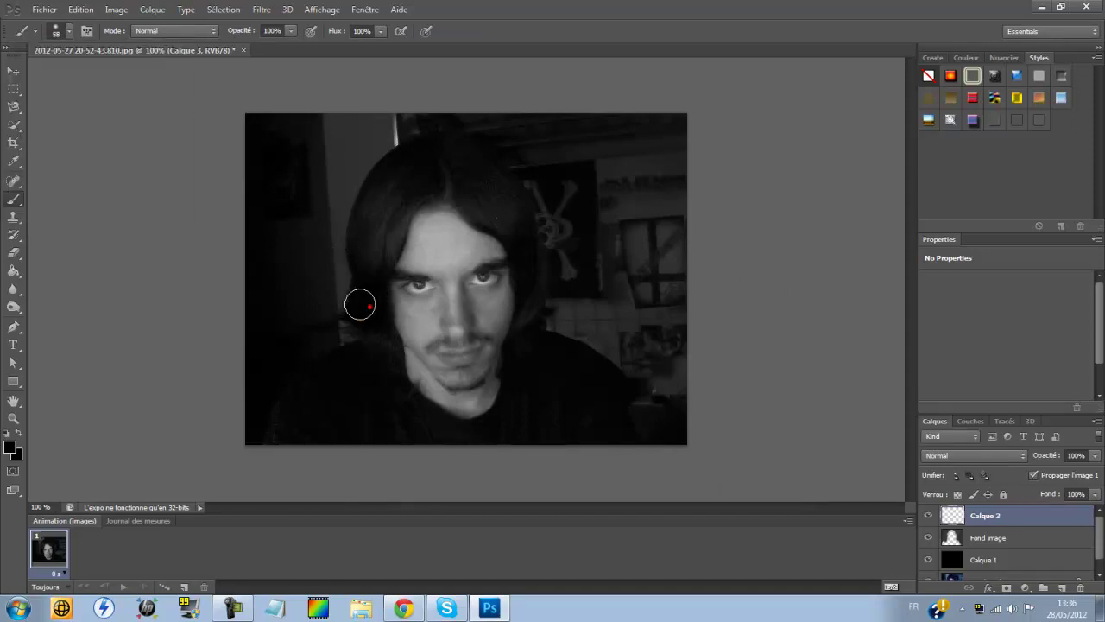
pyautogui.click(365, 303)
pyautogui.moveTo(388, 351)
pyautogui.mouseDown()
pyautogui.moveTo(372, 234)
pyautogui.moveTo(381, 272)
pyautogui.moveTo(410, 187)
pyautogui.moveTo(361, 236)
pyautogui.moveTo(370, 209)
pyautogui.moveTo(358, 233)
pyautogui.moveTo(359, 261)
pyautogui.moveTo(377, 190)
pyautogui.moveTo(425, 148)
pyautogui.moveTo(382, 189)
pyautogui.moveTo(490, 202)
pyautogui.moveTo(468, 199)
pyautogui.moveTo(524, 237)
pyautogui.moveTo(525, 248)
pyautogui.moveTo(505, 211)
pyautogui.moveTo(532, 284)
pyautogui.moveTo(523, 271)
pyautogui.moveTo(530, 309)
pyautogui.moveTo(510, 367)
pyautogui.moveTo(546, 295)
pyautogui.moveTo(540, 314)
pyautogui.moveTo(521, 199)
pyautogui.moveTo(487, 174)
pyautogui.moveTo(422, 158)
pyautogui.moveTo(424, 168)
pyautogui.moveTo(463, 173)
pyautogui.moveTo(429, 145)
pyautogui.moveTo(490, 216)
pyautogui.moveTo(483, 200)
pyautogui.moveTo(436, 184)
pyautogui.moveTo(418, 190)
pyautogui.moveTo(454, 201)
pyautogui.moveTo(410, 201)
pyautogui.moveTo(367, 223)
pyautogui.moveTo(405, 208)
pyautogui.mouseUp()
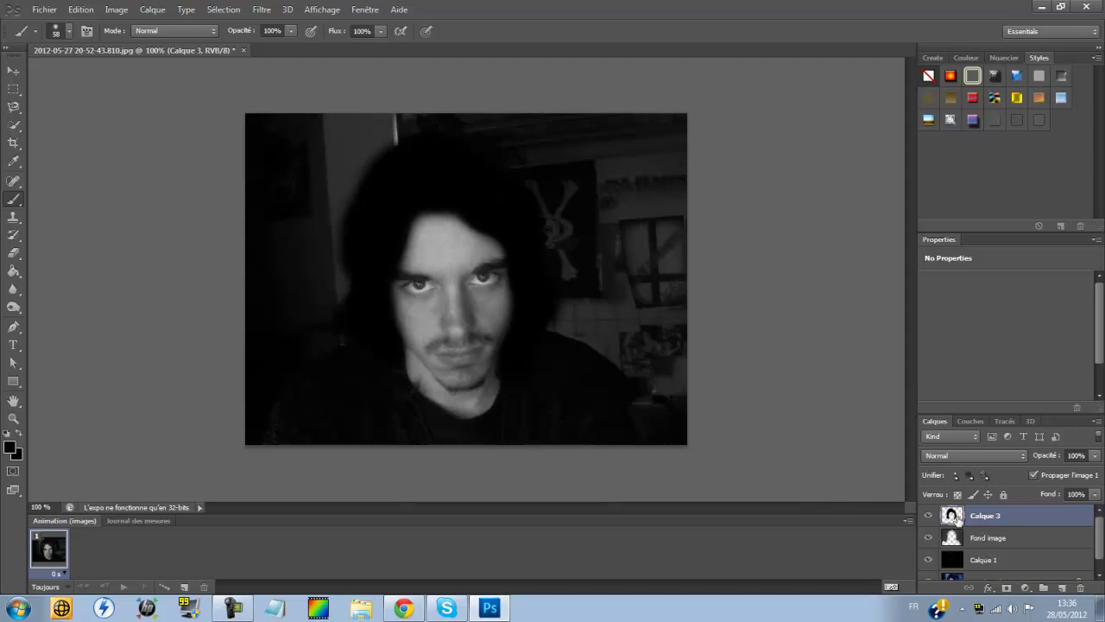
# Try out blend modes on the black hair layer, from Incrustation and Luminosité through Soustraction and Lumière tamisée to Normal and Eclaircir.
pyautogui.click(966, 456)
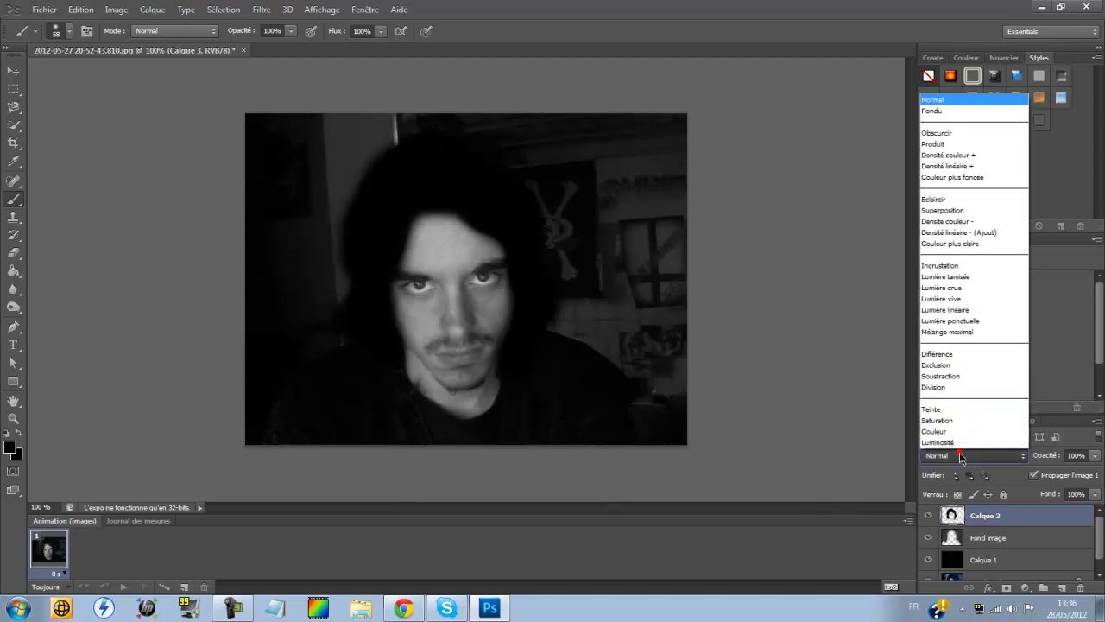
pyautogui.click(942, 270)
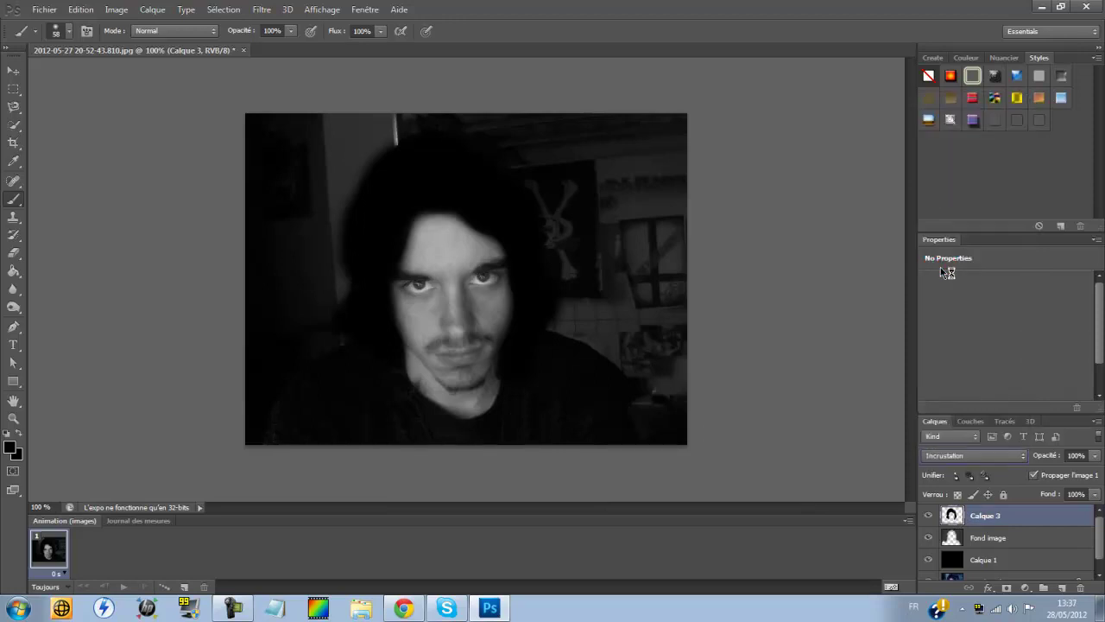
pyautogui.click(986, 455)
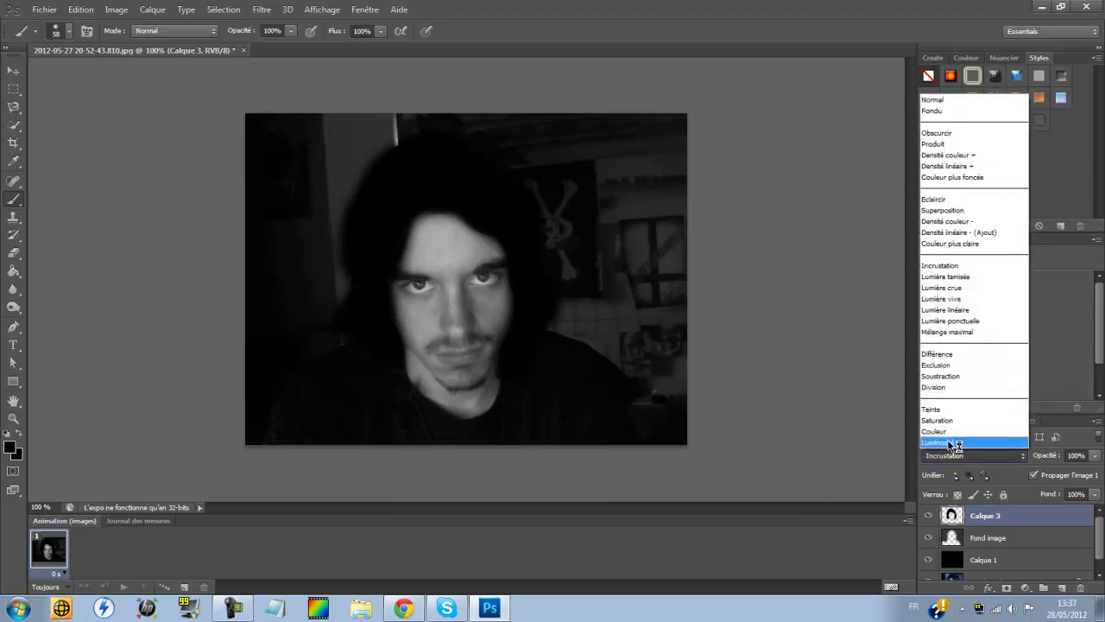
pyautogui.click(953, 443)
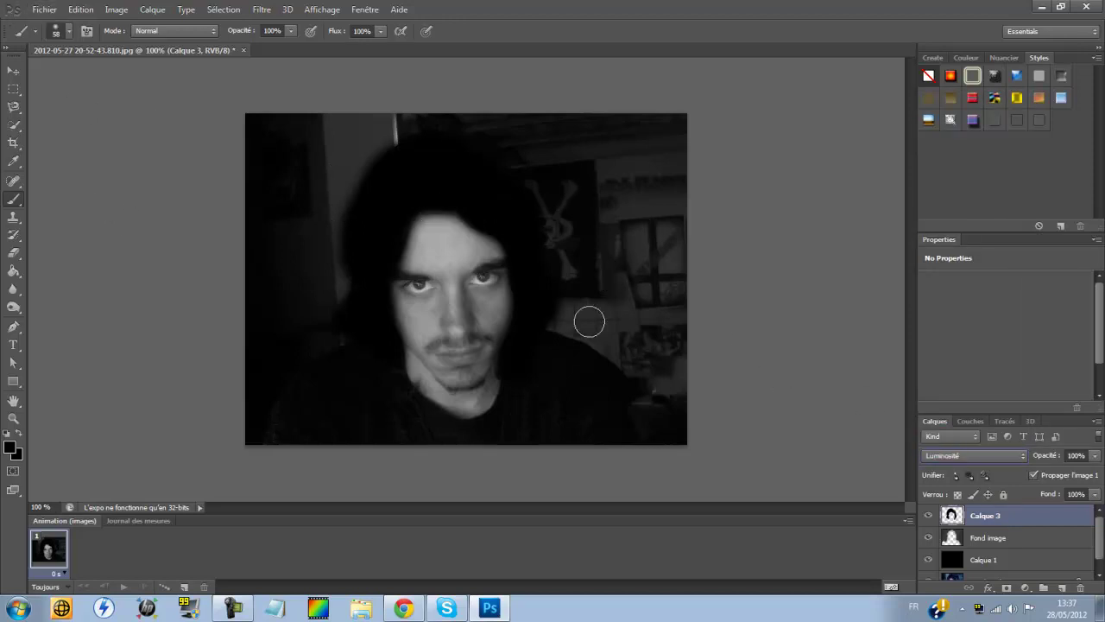
pyautogui.press('Up')
pyautogui.press('Up')
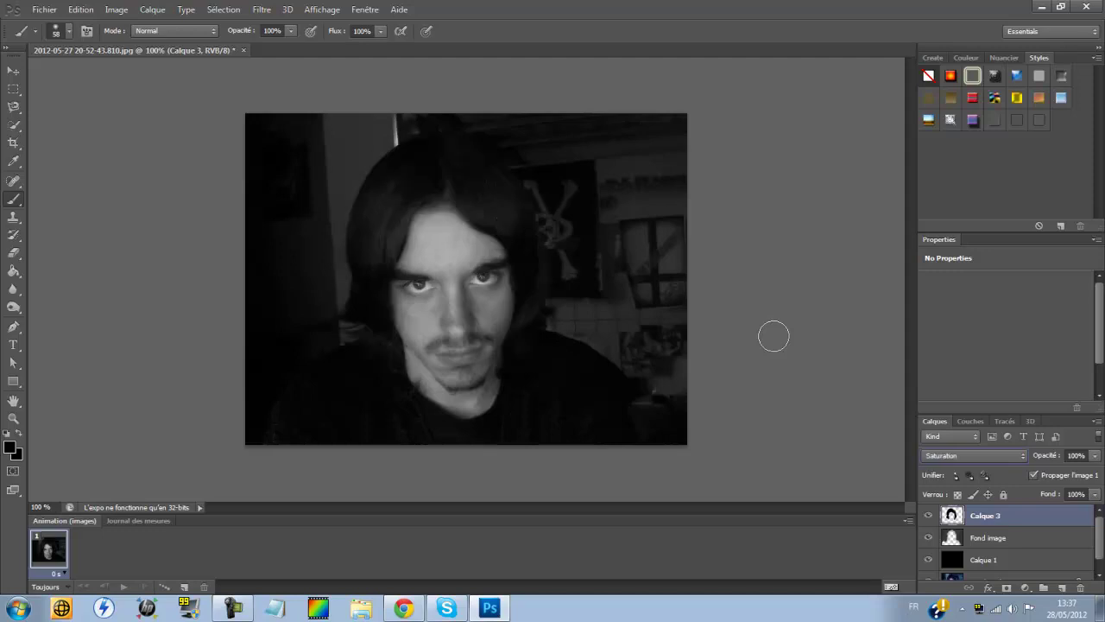
pyautogui.press('Up')
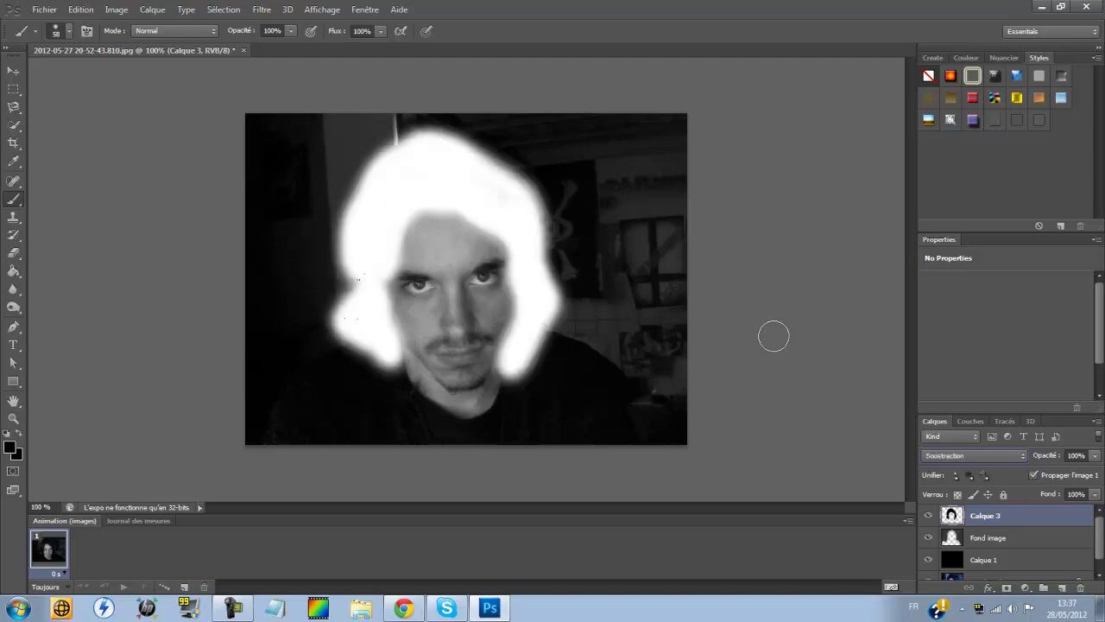
pyautogui.press('Up')
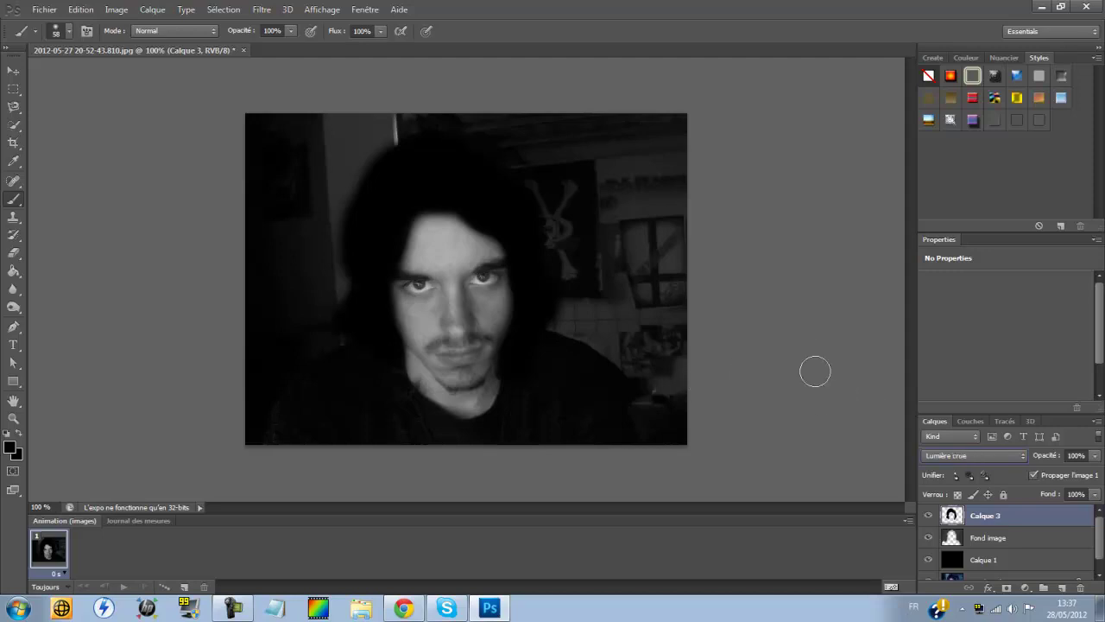
pyautogui.press('Up')
pyautogui.press('Down')
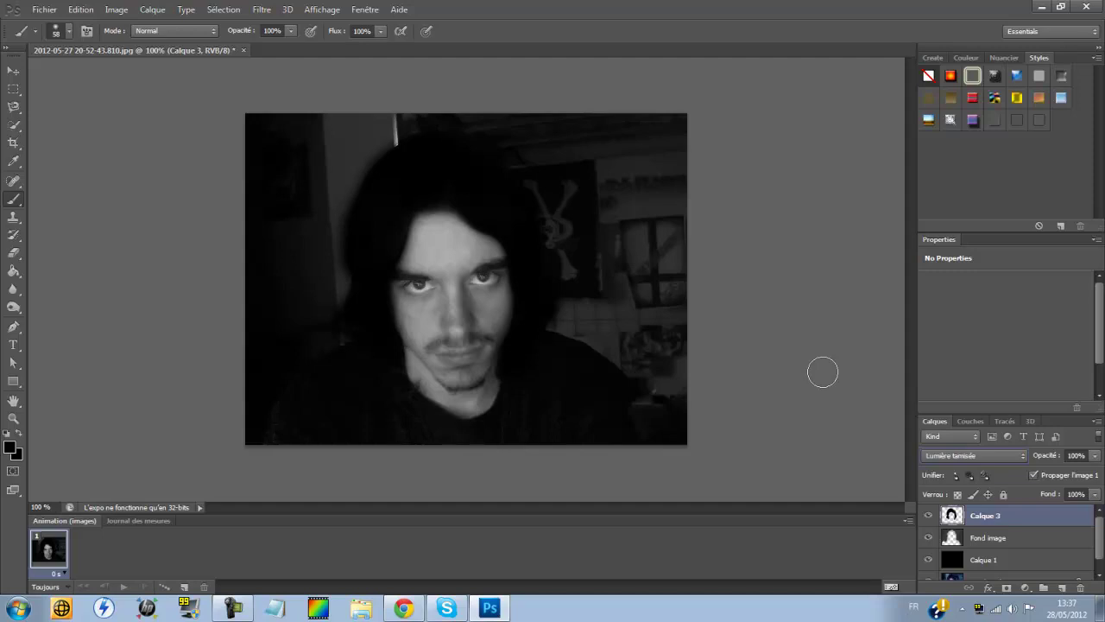
pyautogui.press('Up')
pyautogui.press('Up')
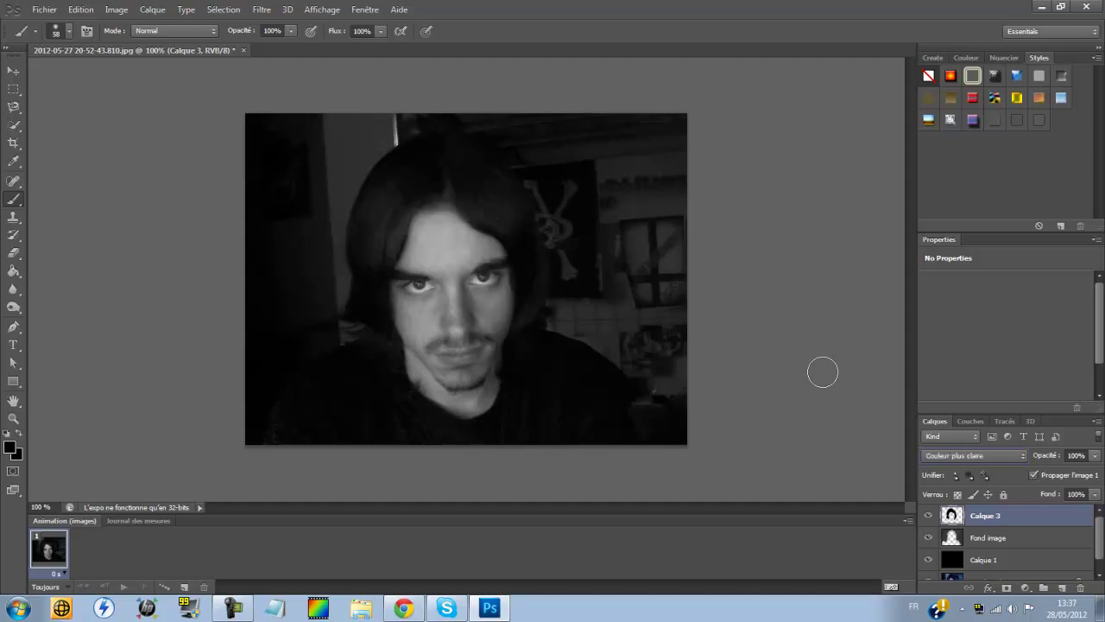
pyautogui.press('Down')
pyautogui.press('Up')
pyautogui.press('Down')
pyautogui.press('Up')
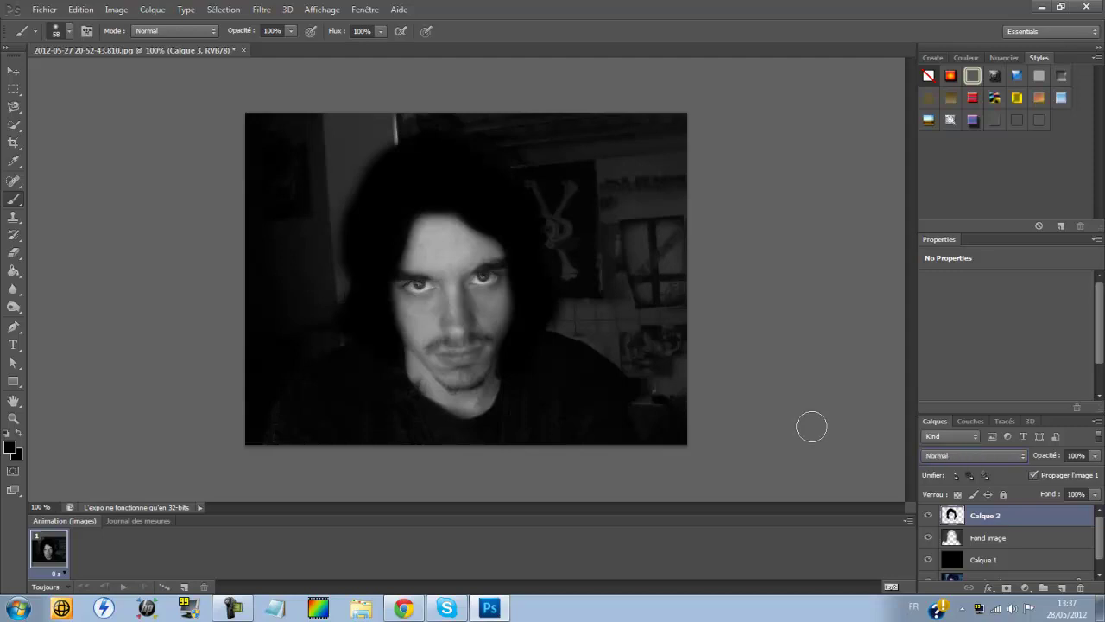
pyautogui.press('Down')
pyautogui.press('Down')
pyautogui.press('Down')
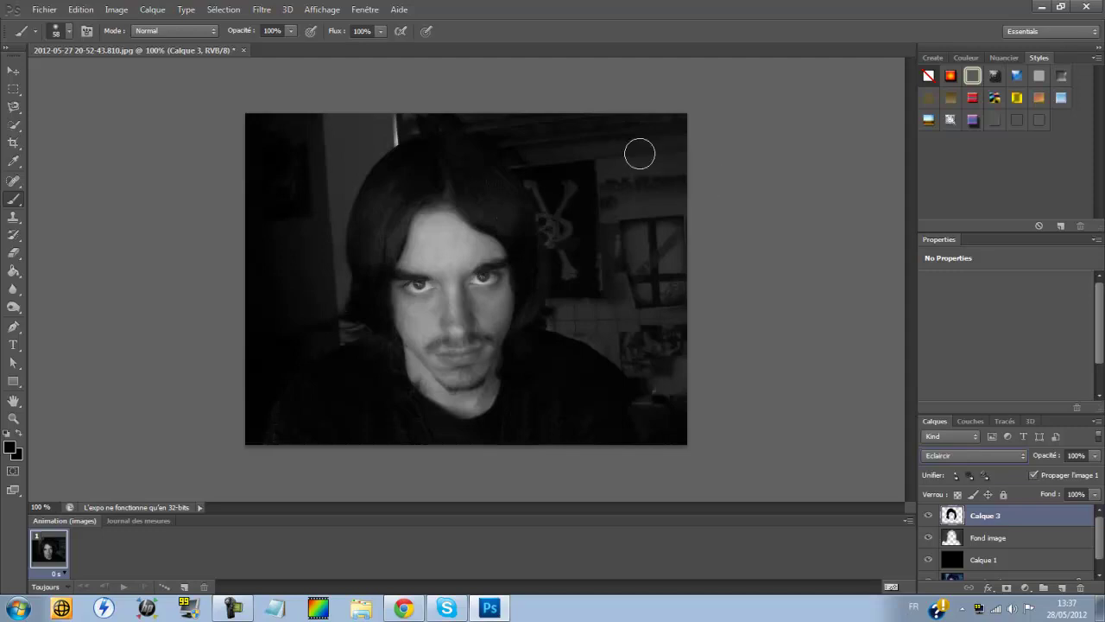
# Switch the black hair layer's blend mode to Couleur and step back to the neighbouring Saturation mode.
pyautogui.click(993, 455)
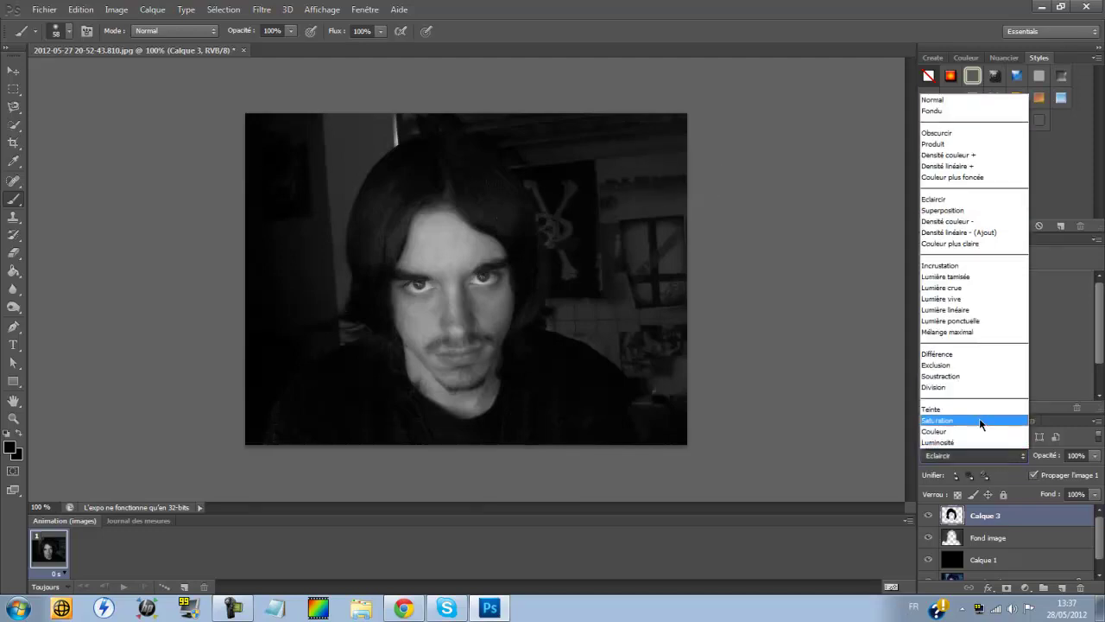
pyautogui.click(973, 432)
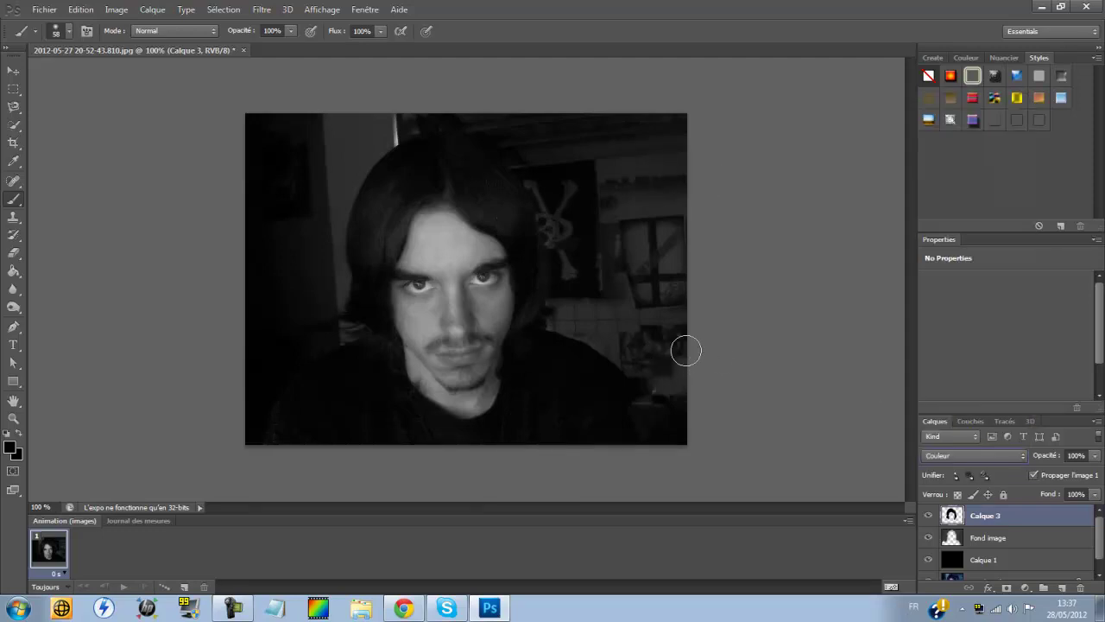
pyautogui.press('Up')
# Add an empty layer on top of the stack and set the foreground colour to a medium grey for the face.
pyautogui.click(1061, 588)
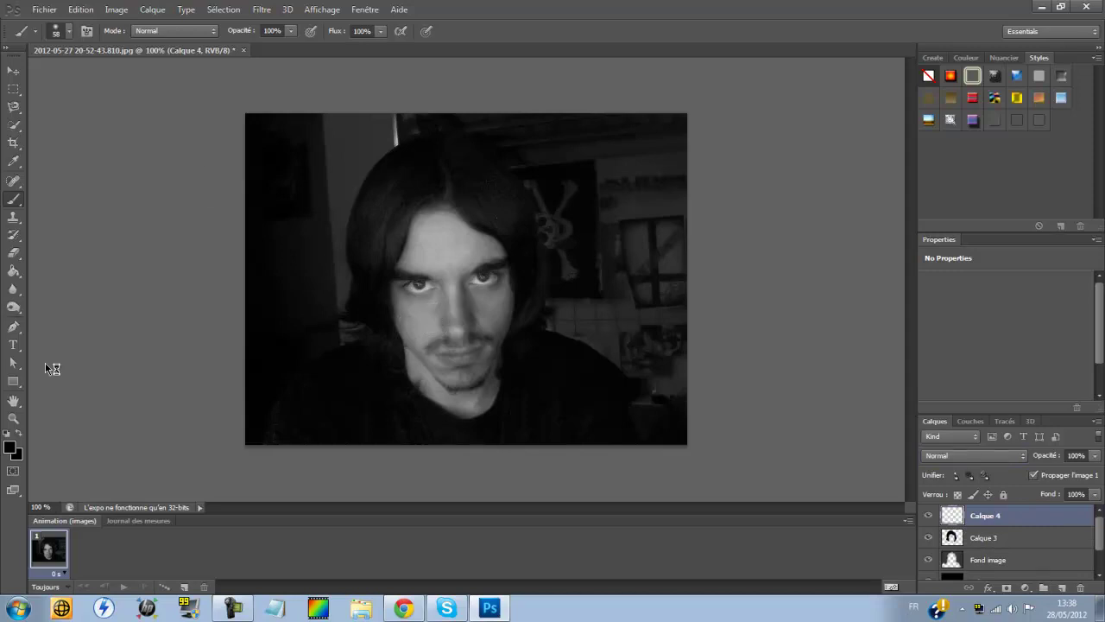
pyautogui.click(13, 418)
pyautogui.click(366, 309)
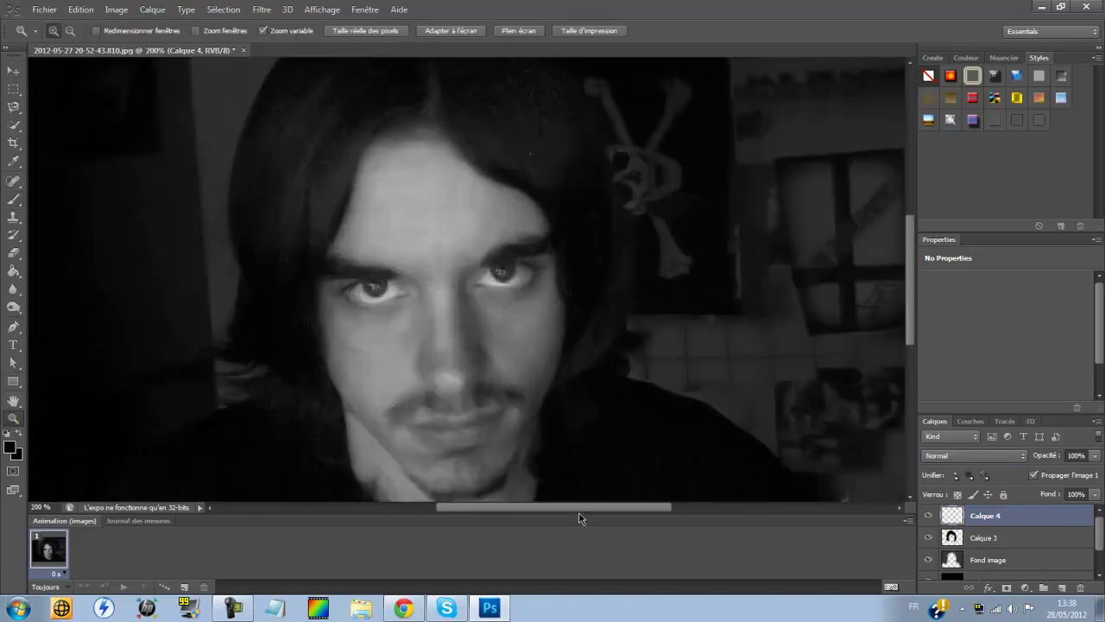
pyautogui.moveTo(568, 513); pyautogui.dragTo(547, 513)
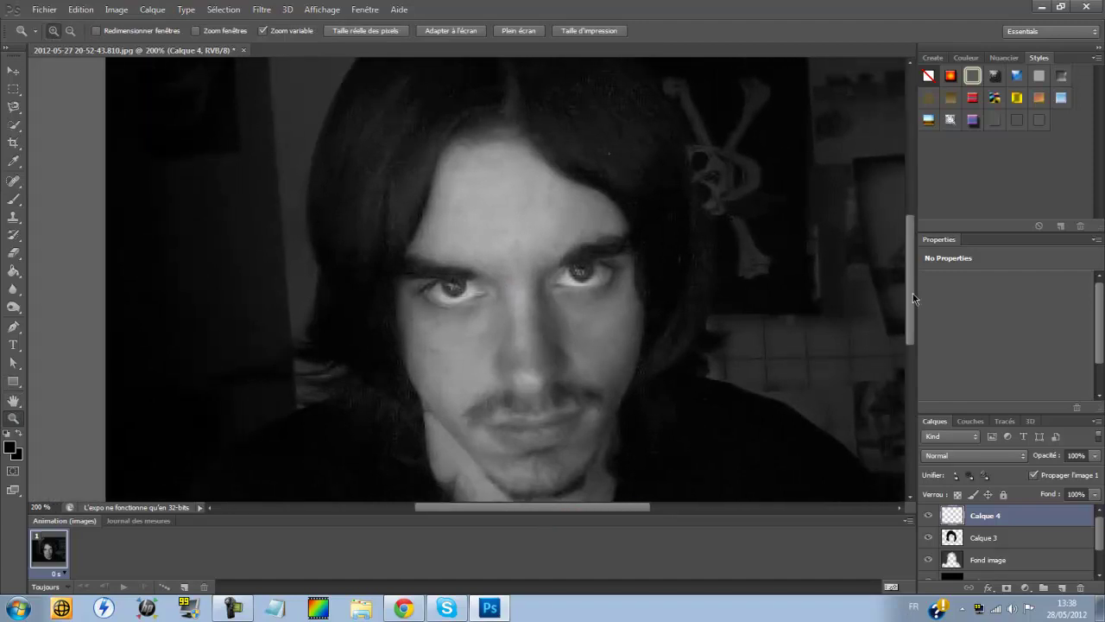
pyautogui.moveTo(914, 297); pyautogui.dragTo(907, 318)
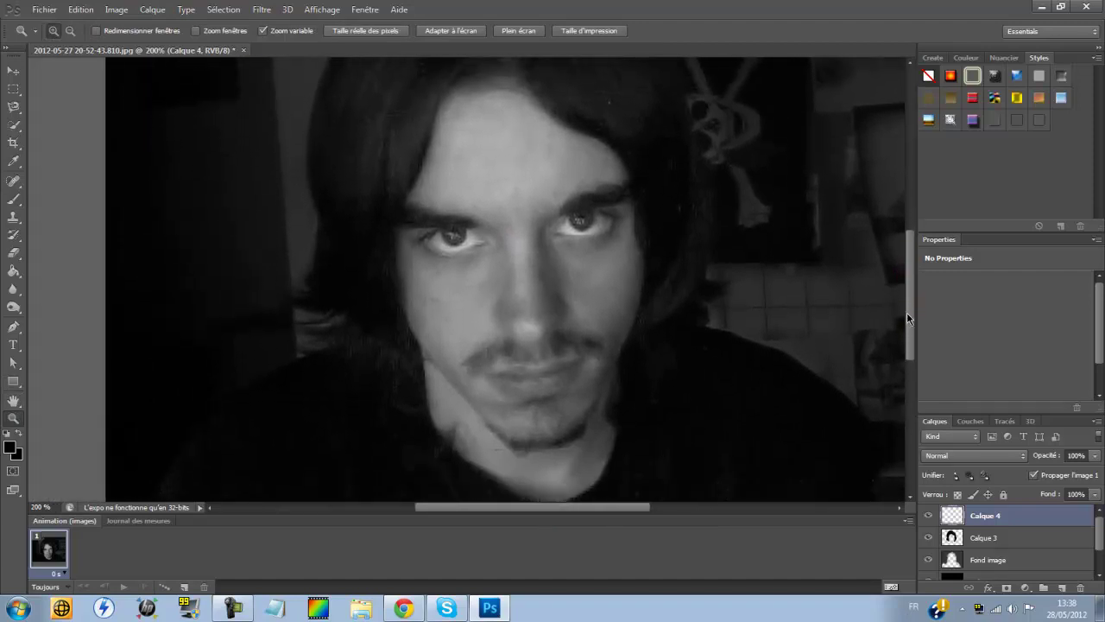
pyautogui.click(10, 448)
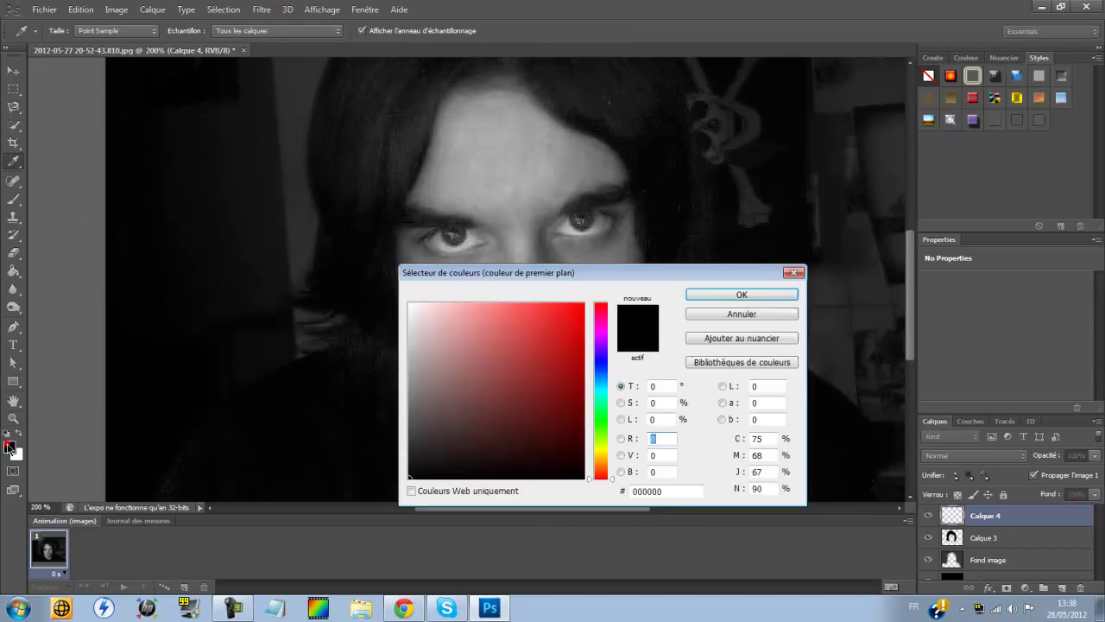
pyautogui.moveTo(392, 425); pyautogui.dragTo(405, 380)
pyautogui.click(736, 294)
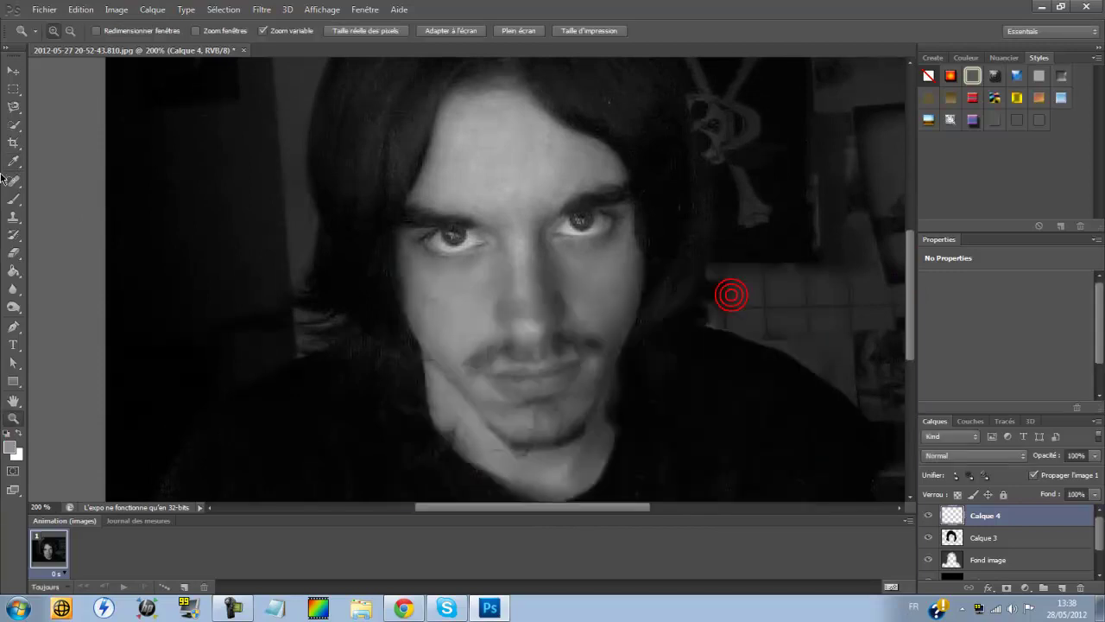
# Set the Brush size to 29 px and paint grey over the whole face and neck, leaving only the eyes uncovered.
pyautogui.click(15, 200)
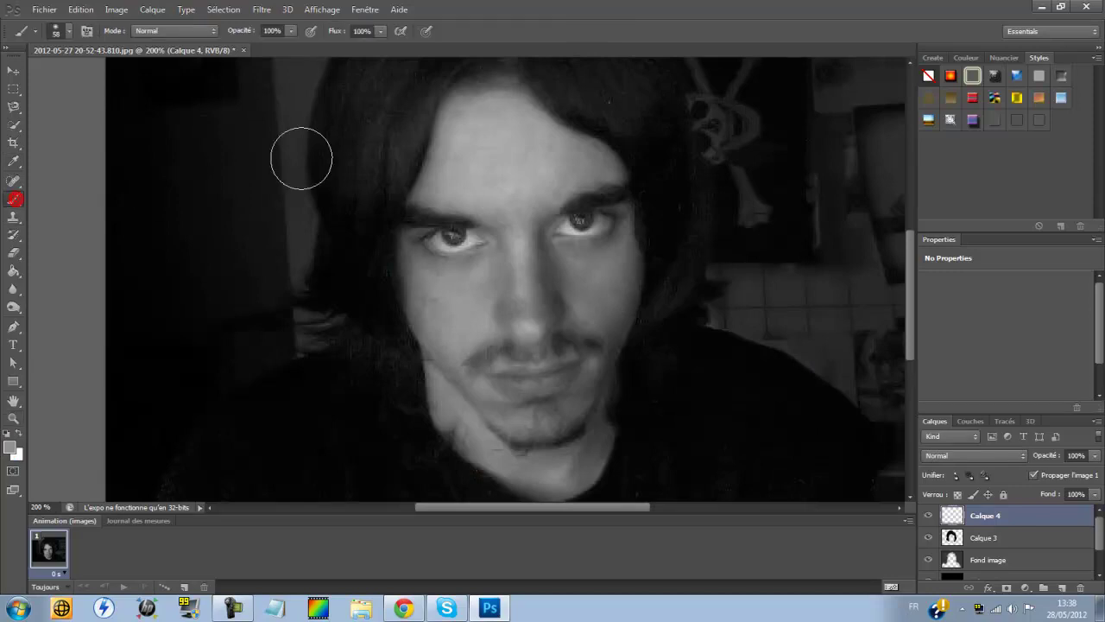
pyautogui.click(59, 38)
pyautogui.moveTo(59, 74); pyautogui.dragTo(48, 74)
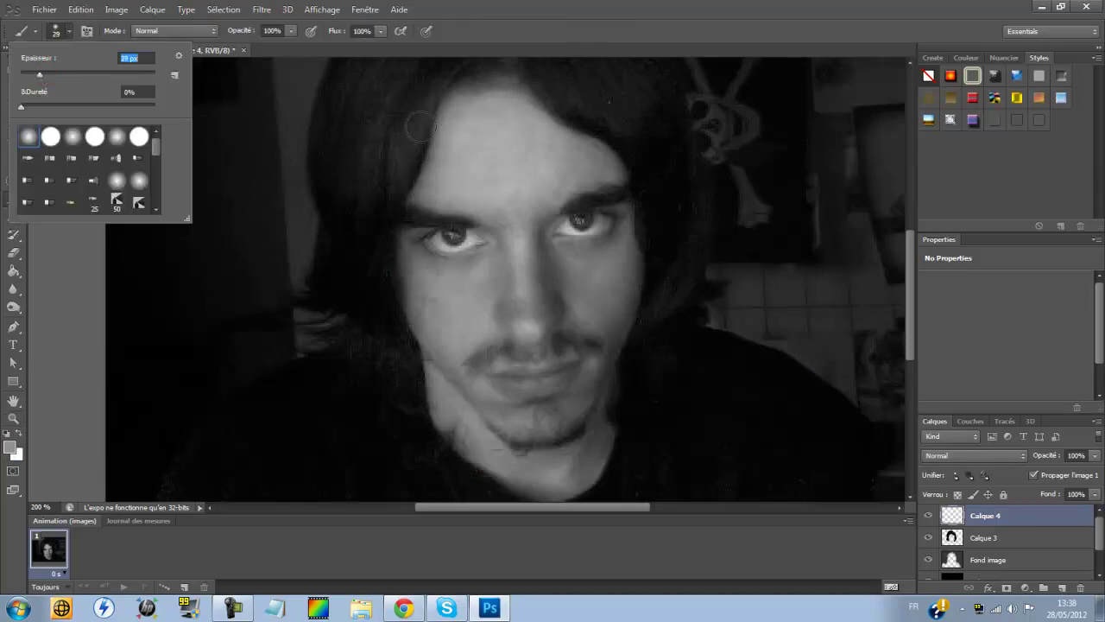
pyautogui.click(426, 194)
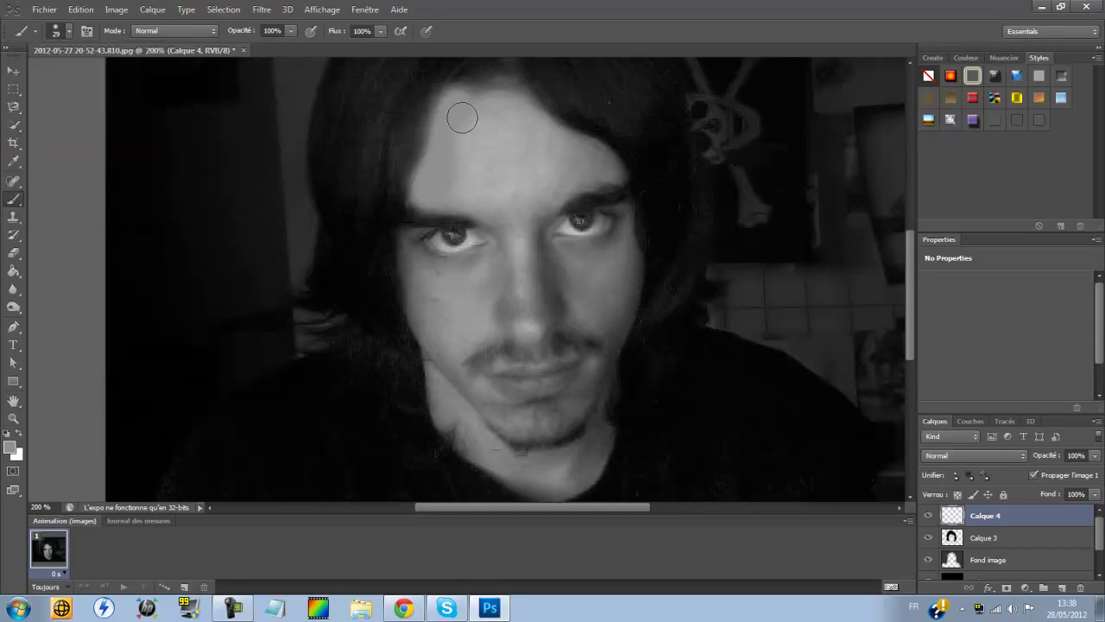
pyautogui.moveTo(514, 102)
pyautogui.mouseDown()
pyautogui.moveTo(457, 149)
pyautogui.moveTo(452, 182)
pyautogui.moveTo(437, 189)
pyautogui.moveTo(489, 208)
pyautogui.moveTo(421, 197)
pyautogui.moveTo(507, 223)
pyautogui.moveTo(492, 258)
pyautogui.moveTo(473, 271)
pyautogui.moveTo(419, 271)
pyautogui.moveTo(406, 259)
pyautogui.moveTo(422, 209)
pyautogui.moveTo(411, 209)
pyautogui.moveTo(400, 278)
pyautogui.moveTo(431, 347)
pyautogui.moveTo(461, 372)
pyautogui.moveTo(462, 330)
pyautogui.moveTo(434, 316)
pyautogui.moveTo(511, 337)
pyautogui.moveTo(471, 368)
pyautogui.moveTo(481, 405)
pyautogui.moveTo(508, 419)
pyautogui.moveTo(481, 397)
pyautogui.moveTo(547, 413)
pyautogui.moveTo(505, 415)
pyautogui.moveTo(553, 411)
pyautogui.moveTo(590, 373)
pyautogui.moveTo(598, 343)
pyautogui.moveTo(481, 343)
pyautogui.moveTo(600, 342)
pyautogui.moveTo(507, 368)
pyautogui.moveTo(474, 346)
pyautogui.moveTo(451, 370)
pyautogui.moveTo(610, 367)
pyautogui.moveTo(508, 402)
pyautogui.moveTo(471, 389)
pyautogui.moveTo(486, 420)
pyautogui.moveTo(528, 441)
pyautogui.moveTo(564, 437)
pyautogui.moveTo(626, 318)
pyautogui.moveTo(631, 261)
pyautogui.moveTo(610, 169)
pyautogui.moveTo(583, 140)
pyautogui.moveTo(501, 91)
pyautogui.moveTo(455, 152)
pyautogui.moveTo(515, 128)
pyautogui.moveTo(513, 109)
pyautogui.moveTo(547, 197)
pyautogui.moveTo(596, 182)
pyautogui.moveTo(565, 198)
pyautogui.moveTo(600, 190)
pyautogui.moveTo(631, 244)
pyautogui.moveTo(566, 257)
pyautogui.moveTo(538, 212)
pyautogui.moveTo(518, 314)
pyautogui.moveTo(504, 330)
pyautogui.moveTo(602, 262)
pyautogui.moveTo(605, 294)
pyautogui.moveTo(548, 429)
pyautogui.moveTo(595, 428)
pyautogui.moveTo(567, 469)
pyautogui.moveTo(532, 480)
pyautogui.moveTo(444, 400)
pyautogui.moveTo(489, 451)
pyautogui.moveTo(582, 451)
pyautogui.moveTo(602, 398)
pyautogui.moveTo(563, 432)
pyautogui.mouseUp()
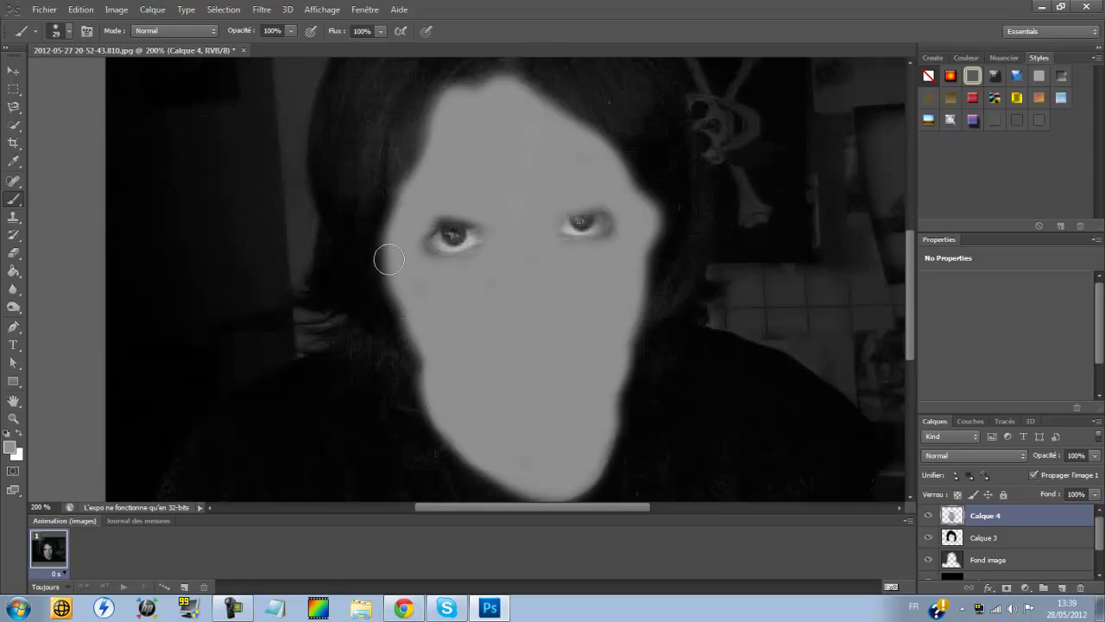
pyautogui.moveTo(414, 232)
pyautogui.mouseDown()
pyautogui.moveTo(472, 265)
pyautogui.moveTo(500, 253)
pyautogui.moveTo(484, 218)
pyautogui.moveTo(465, 212)
pyautogui.moveTo(426, 208)
pyautogui.moveTo(414, 229)
pyautogui.moveTo(441, 210)
pyautogui.mouseUp()
pyautogui.moveTo(554, 242)
pyautogui.mouseDown()
pyautogui.moveTo(619, 245)
pyautogui.moveTo(632, 217)
pyautogui.moveTo(615, 243)
pyautogui.mouseUp()
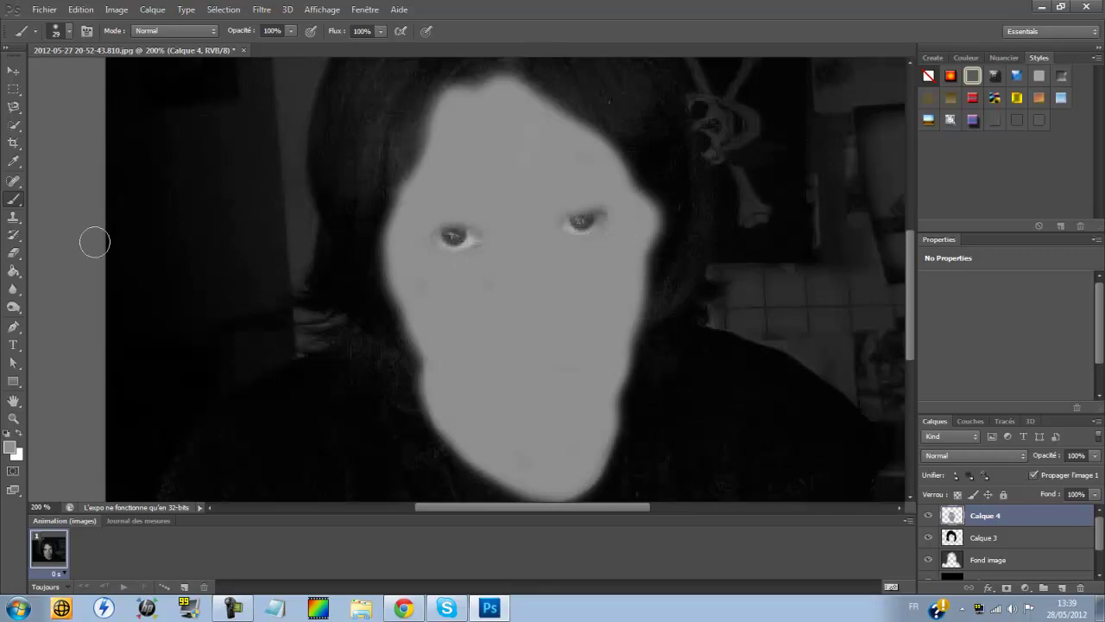
# Erase the grey overflow along the face's outline, neck and hairline with a soft 77 px eraser.
pyautogui.click(14, 255)
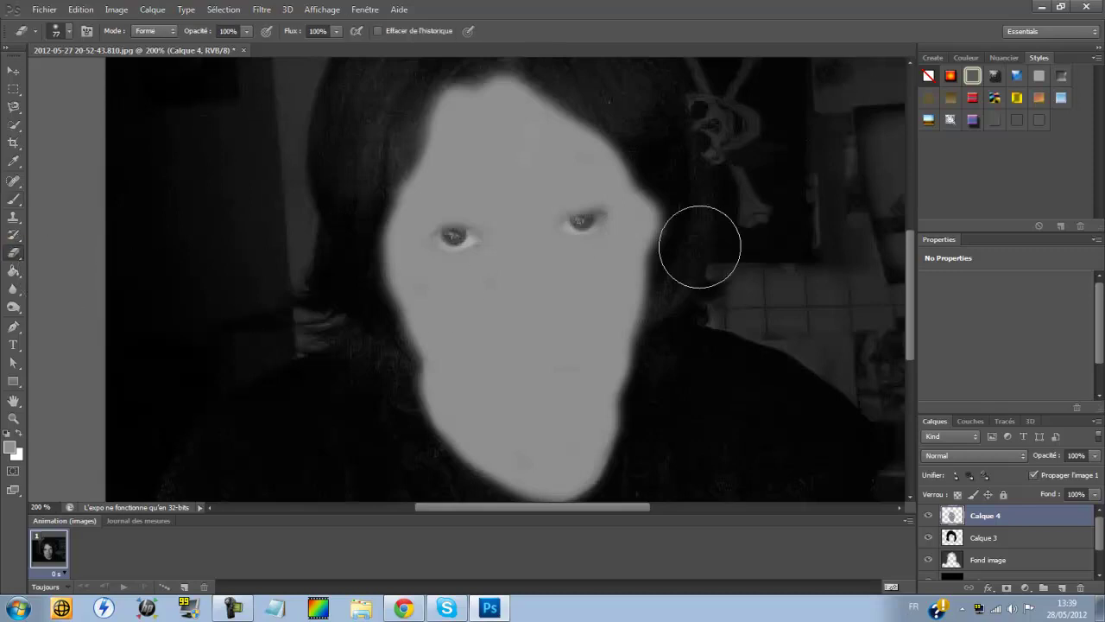
pyautogui.moveTo(686, 273)
pyautogui.mouseDown()
pyautogui.moveTo(635, 444)
pyautogui.moveTo(558, 493)
pyautogui.moveTo(451, 456)
pyautogui.moveTo(375, 371)
pyautogui.mouseUp()
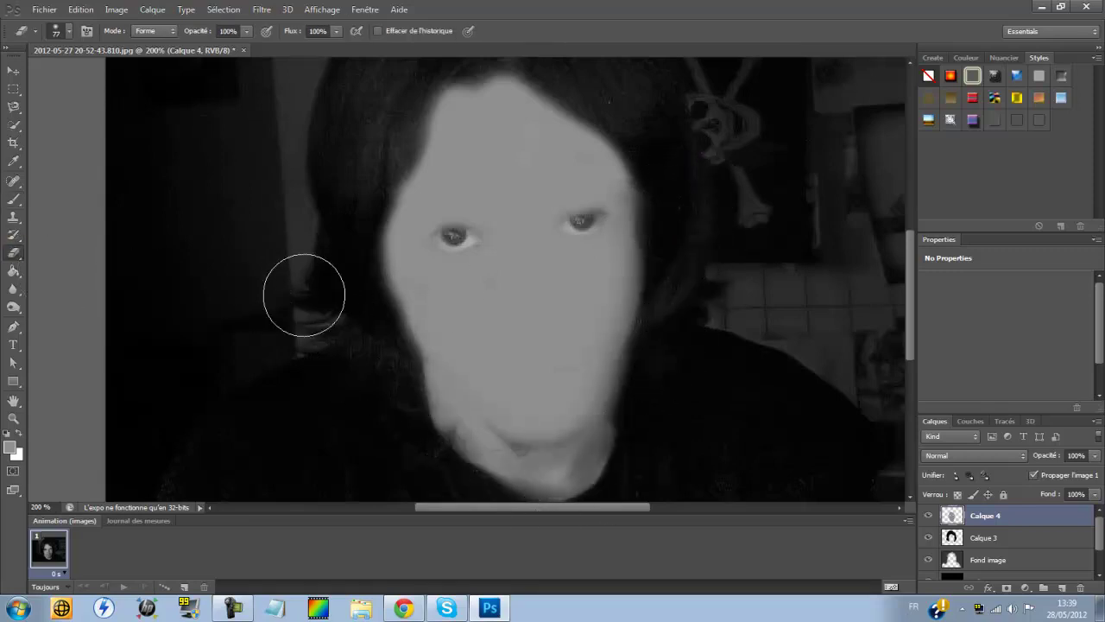
pyautogui.moveTo(348, 175)
pyautogui.mouseDown()
pyautogui.moveTo(406, 103)
pyautogui.moveTo(518, 49)
pyautogui.mouseUp()
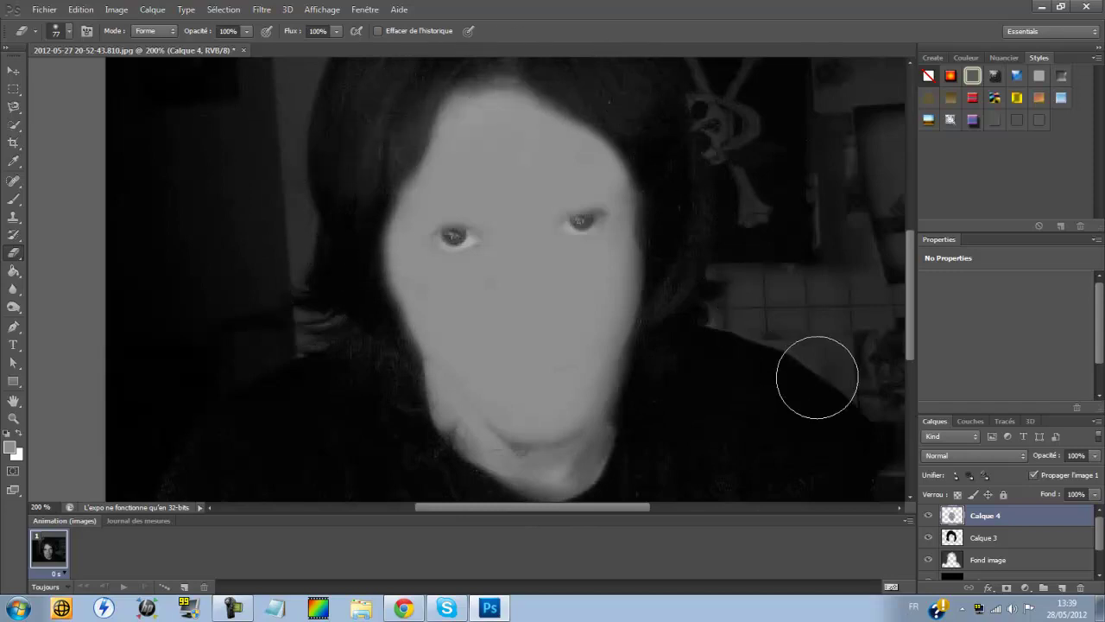
pyautogui.click(61, 29)
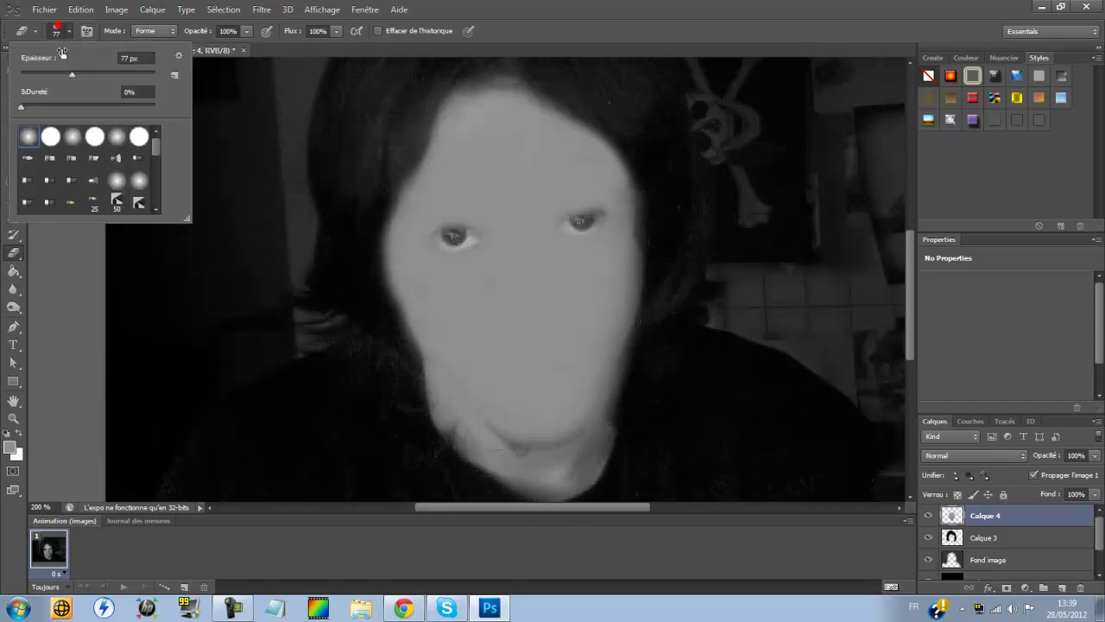
pyautogui.click(51, 137)
pyautogui.click(432, 367)
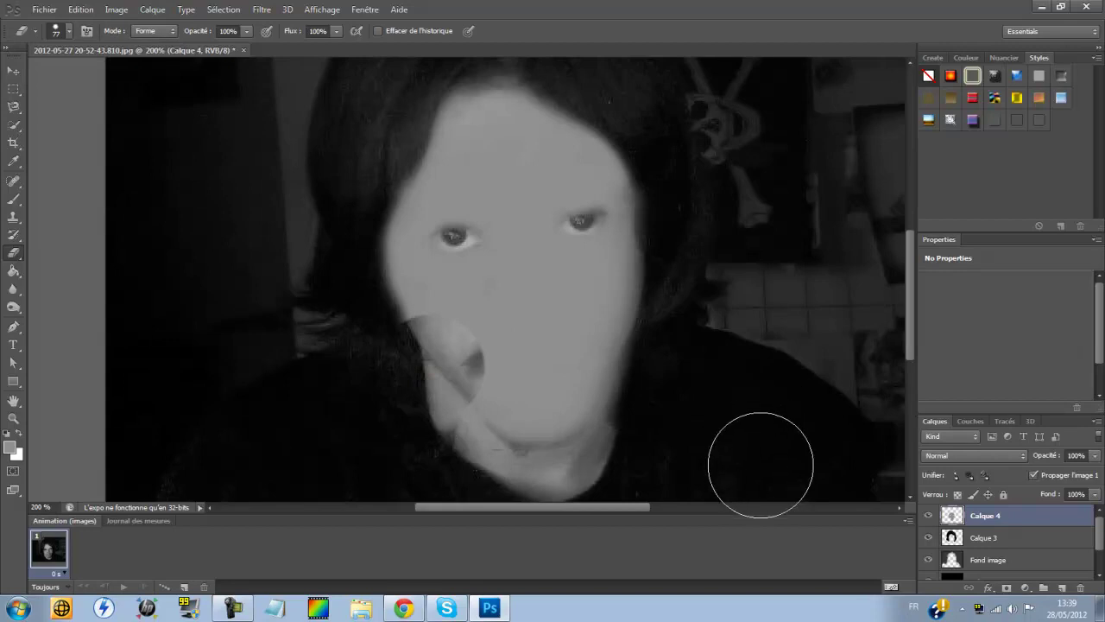
pyautogui.hotkey('ctrl', 'z')
pyautogui.click(57, 30)
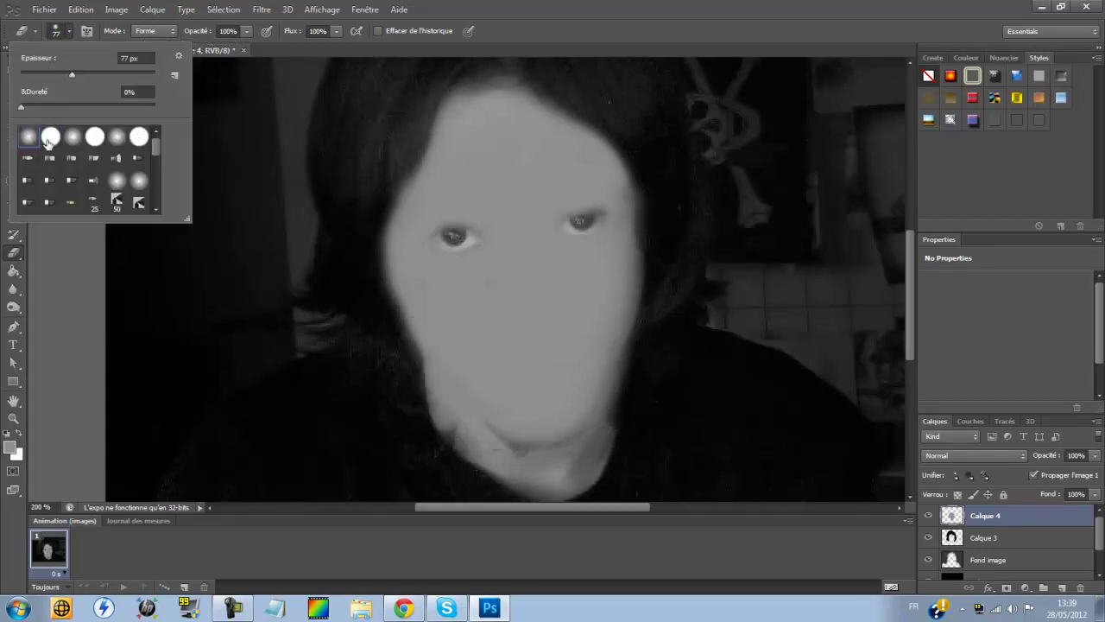
pyautogui.click(427, 354)
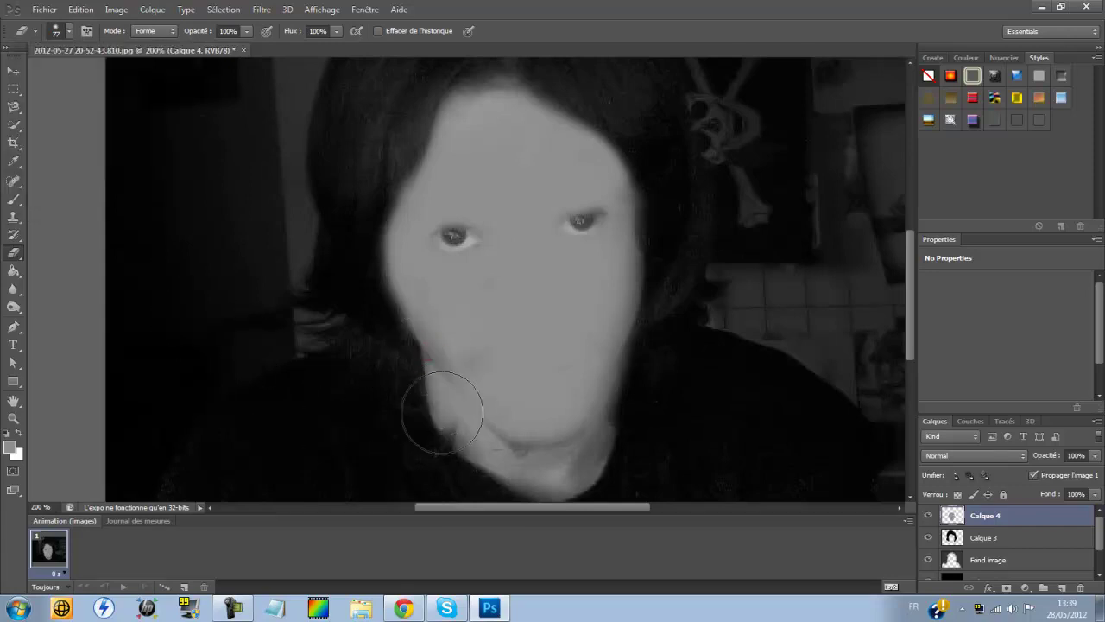
pyautogui.click(525, 311)
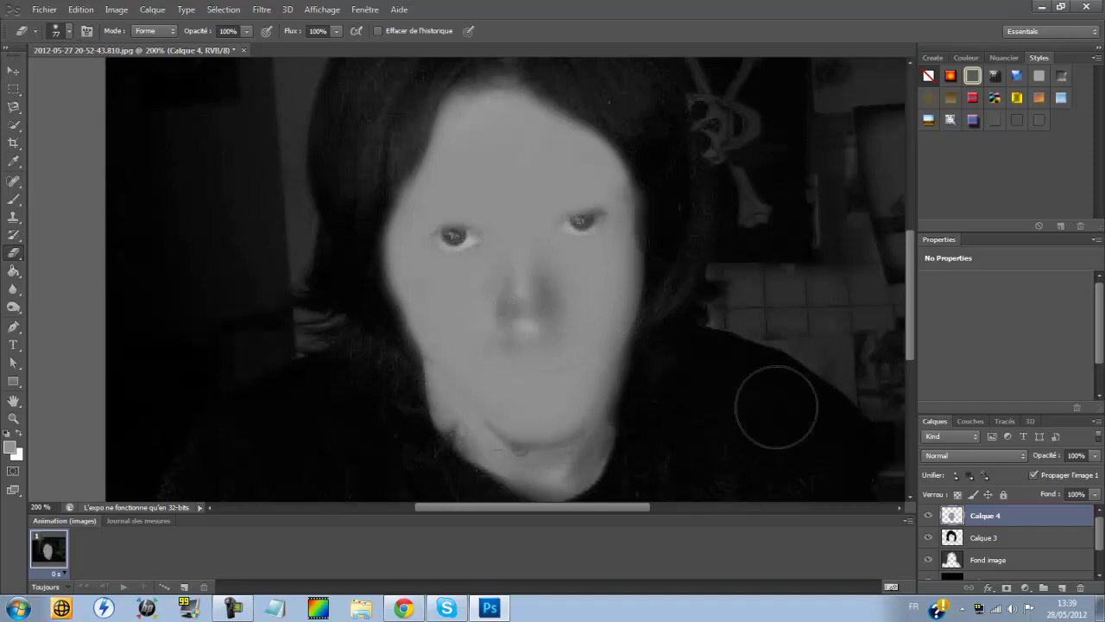
pyautogui.hotkey('ctrl', 'z')
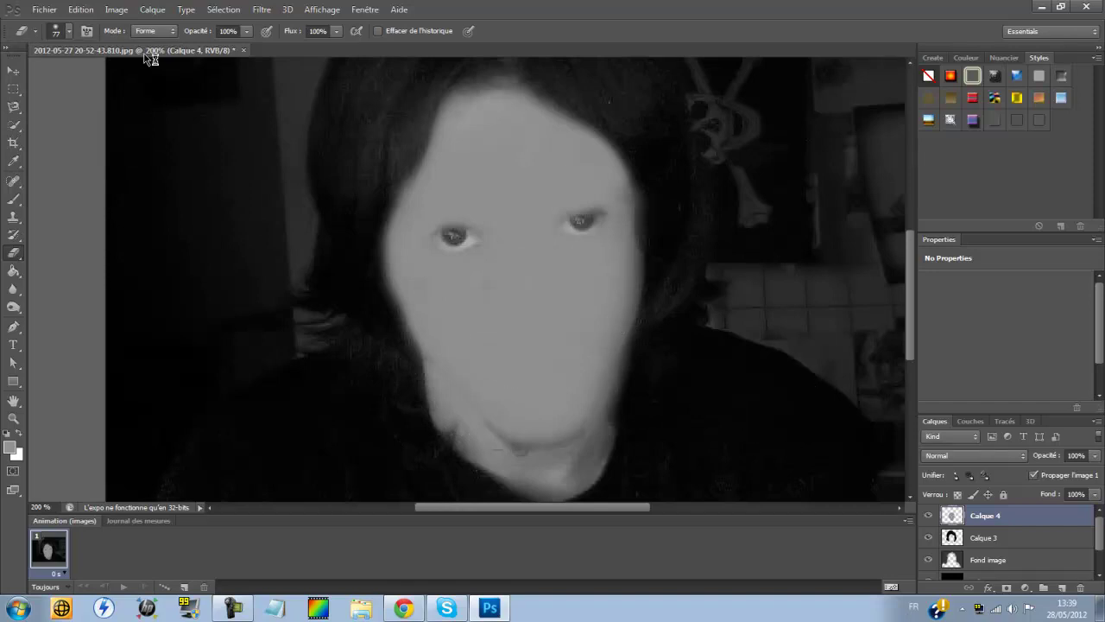
# Choose a hard round eraser tip, reduce it to 22 px and erase the grey covering both eyes.
pyautogui.click(55, 31)
pyautogui.click(540, 324)
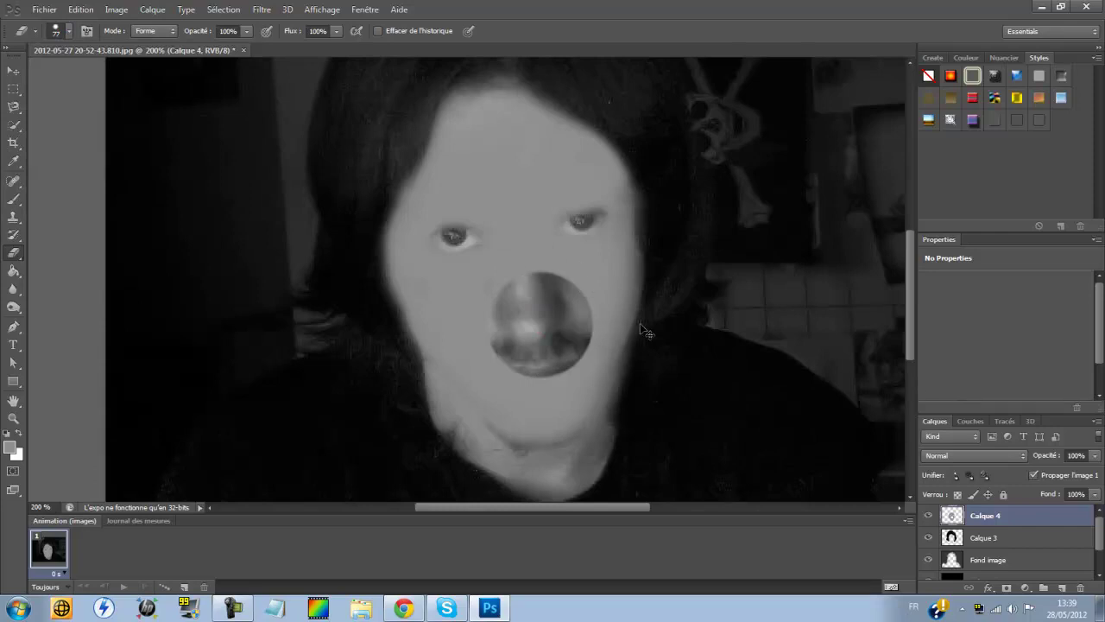
pyautogui.hotkey('ctrl', 'z')
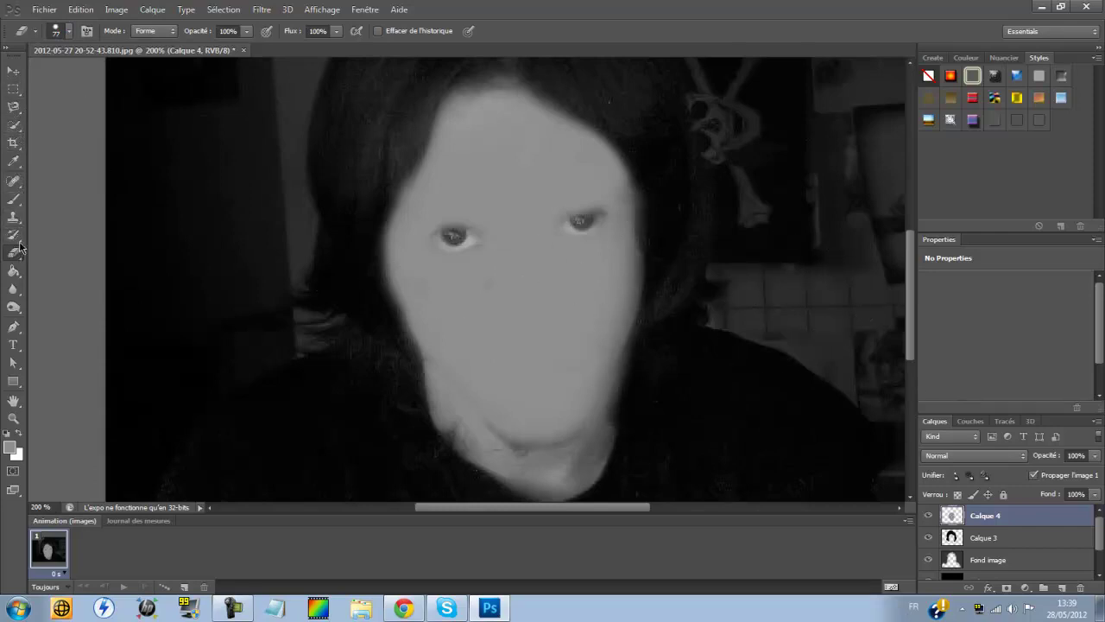
pyautogui.click(68, 35)
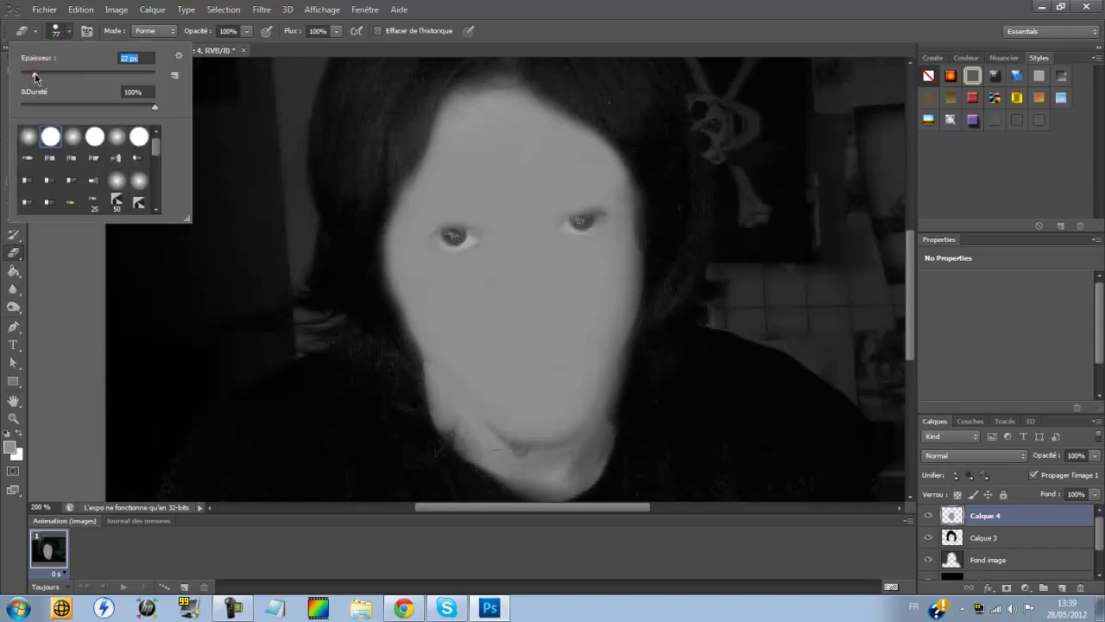
pyautogui.press('Return')
pyautogui.moveTo(441, 236); pyautogui.dragTo(456, 235)
pyautogui.moveTo(582, 221)
pyautogui.mouseDown()
pyautogui.moveTo(574, 226)
pyautogui.moveTo(591, 216)
pyautogui.moveTo(579, 230)
pyautogui.mouseUp()
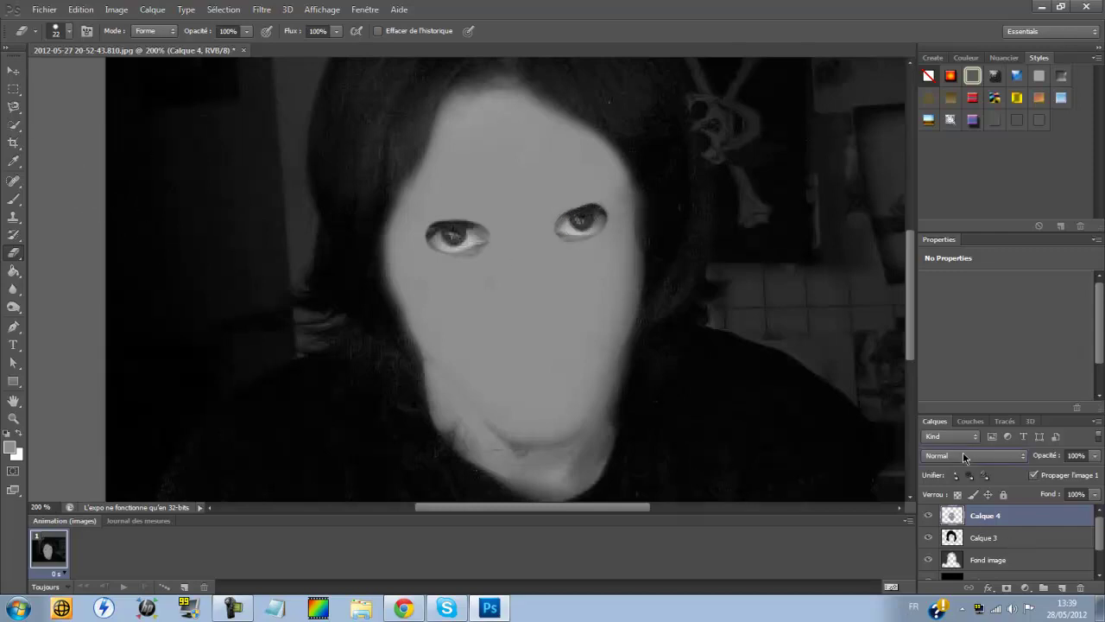
# Try blend modes on the grey face layer, from Saturation through Division and Différence to Lumière linéaire.
pyautogui.click(963, 452)
pyautogui.click(959, 443)
pyautogui.press('Up')
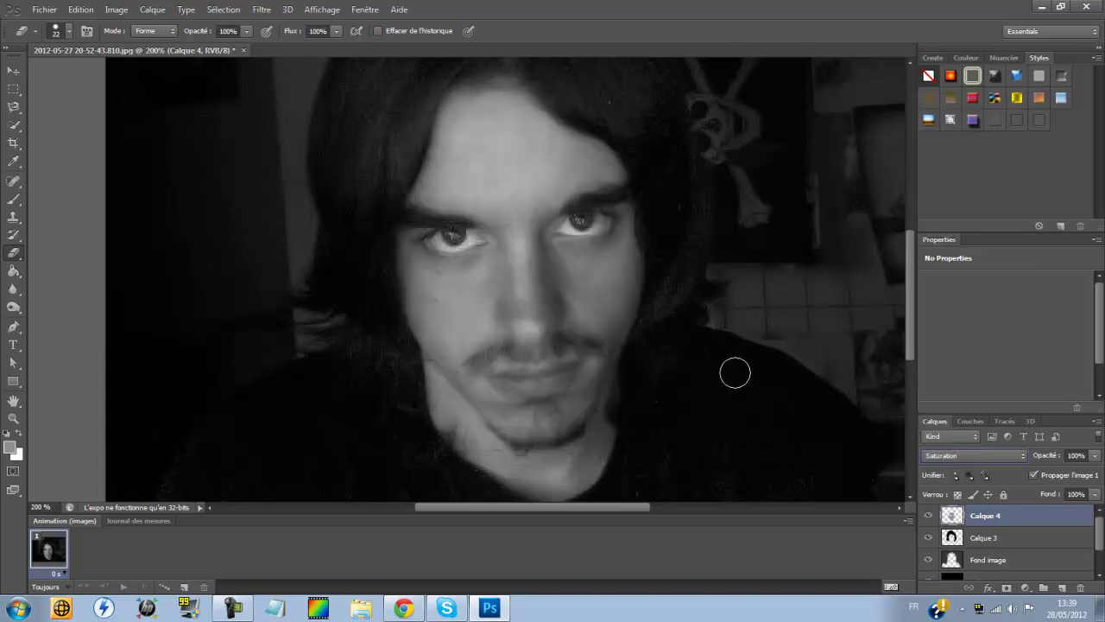
pyautogui.press('Up')
pyautogui.press('Up')
pyautogui.press('Down')
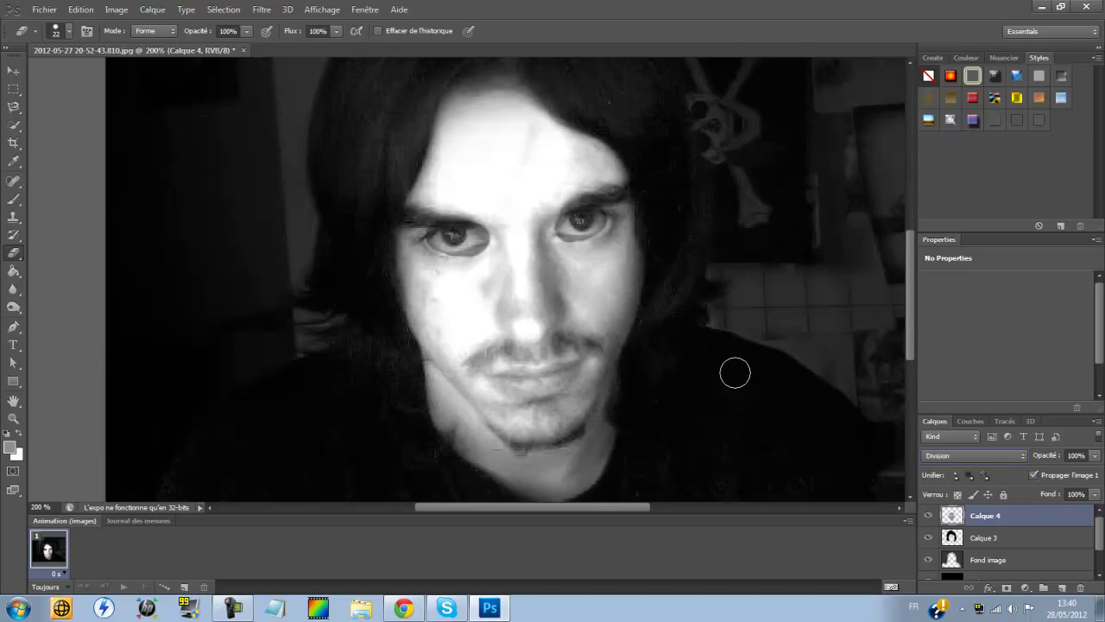
pyautogui.press('Up')
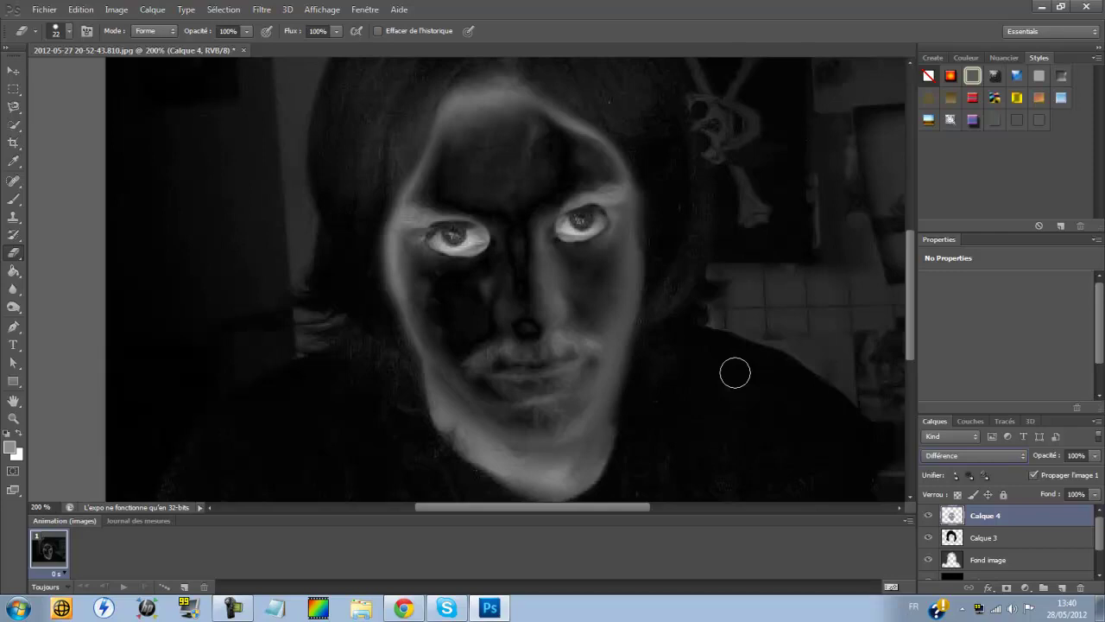
pyautogui.press('Up')
pyautogui.press('Up')
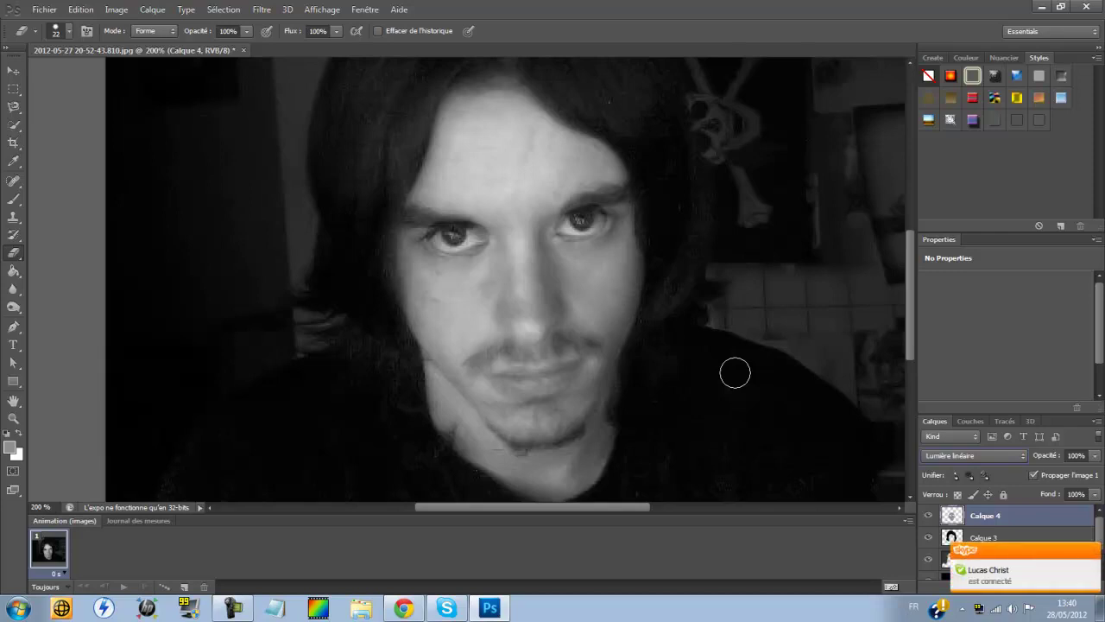
# Compare the Lumière crue and Incrustation blend modes on the grey face layer and return to Lumière linéaire.
pyautogui.press('Up')
pyautogui.press('Down')
pyautogui.press('Up')
pyautogui.press('Up')
pyautogui.press('Up')
pyautogui.press('Up')
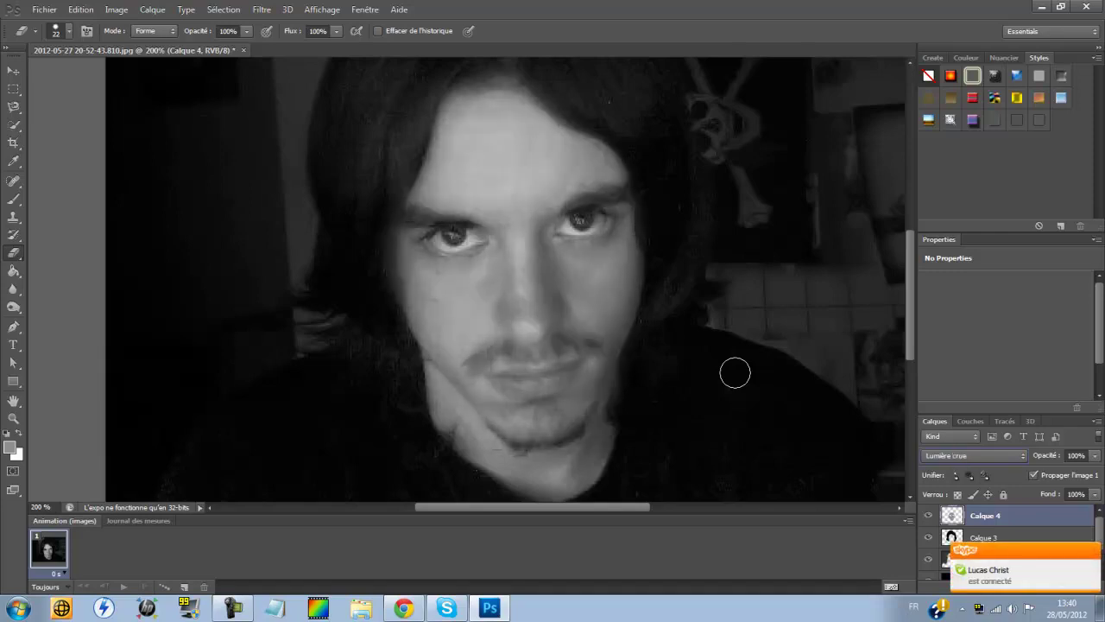
pyautogui.press('Up')
pyautogui.press('Down')
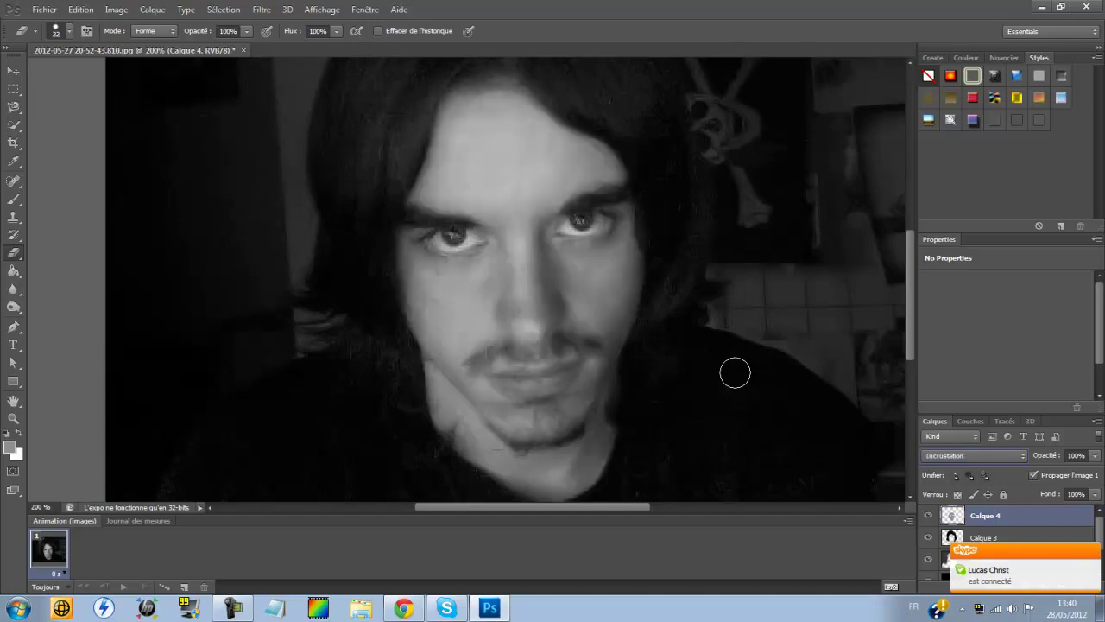
pyautogui.press('Down')
pyautogui.press('Down')
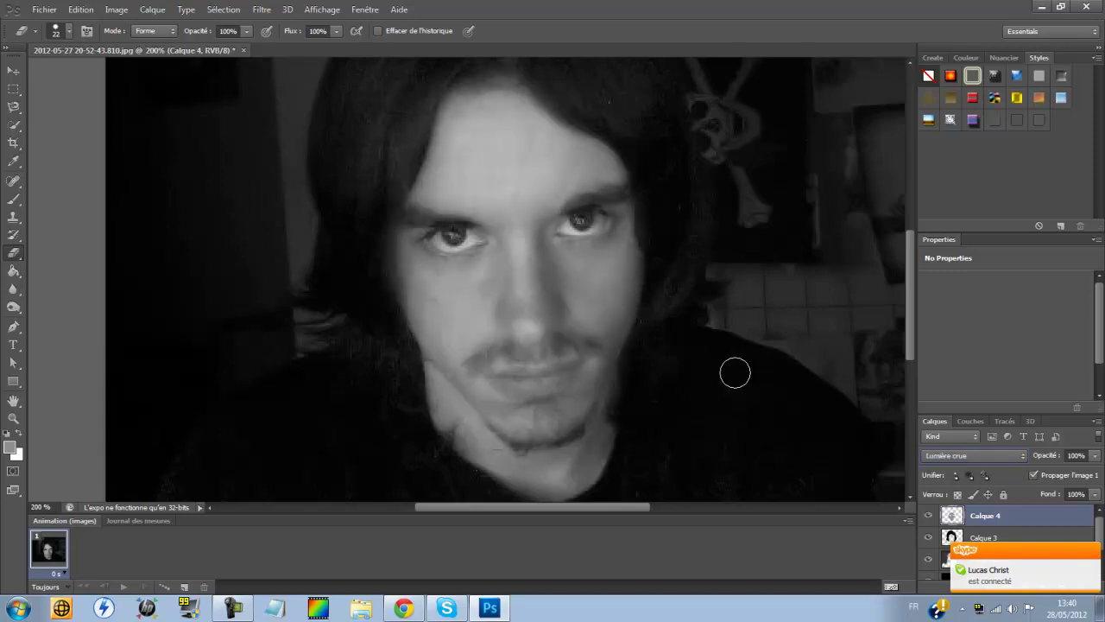
pyautogui.press('Down')
pyautogui.press('Down')
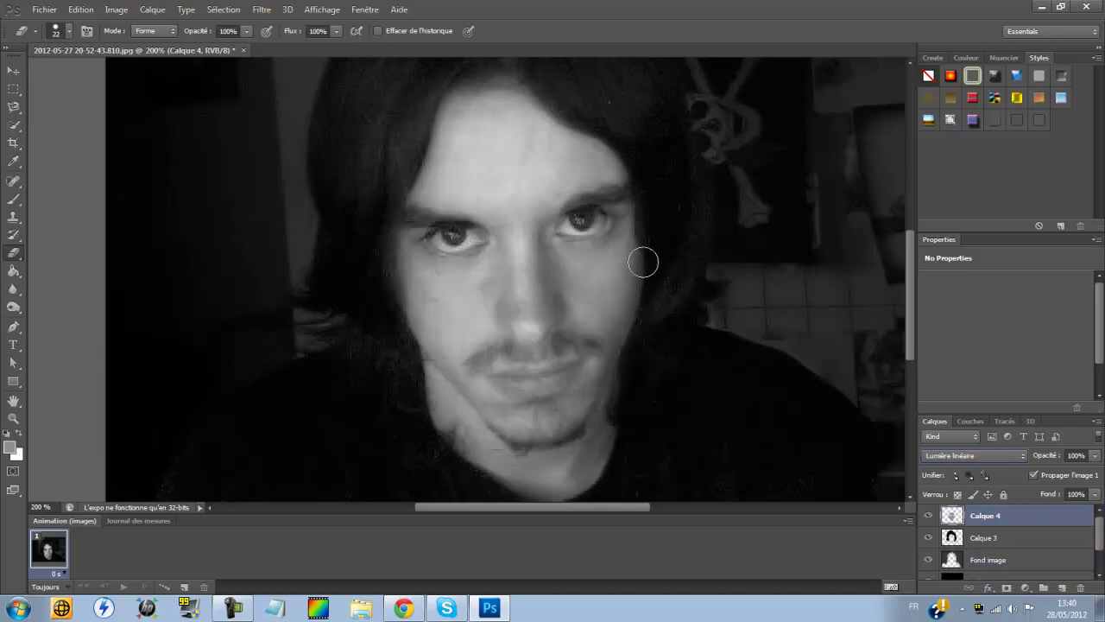
# Step the grey face layer's blend mode through Lumière tamisée and Couleur plus claire to Densité couleur -.
pyautogui.press('Up')
pyautogui.press('Up')
pyautogui.press('Up')
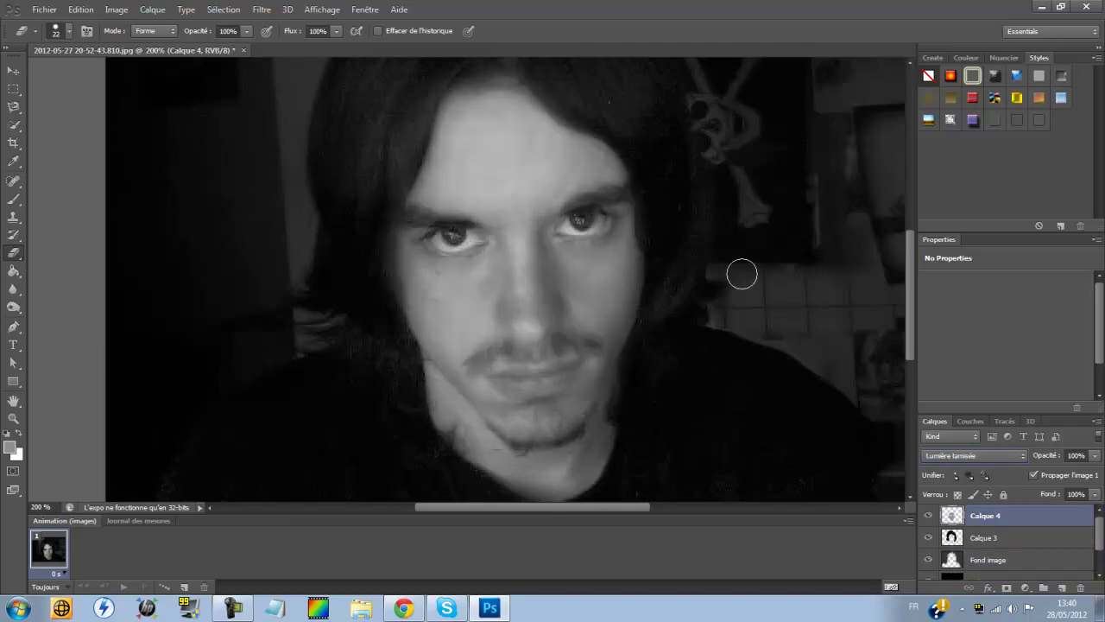
pyautogui.press('Up')
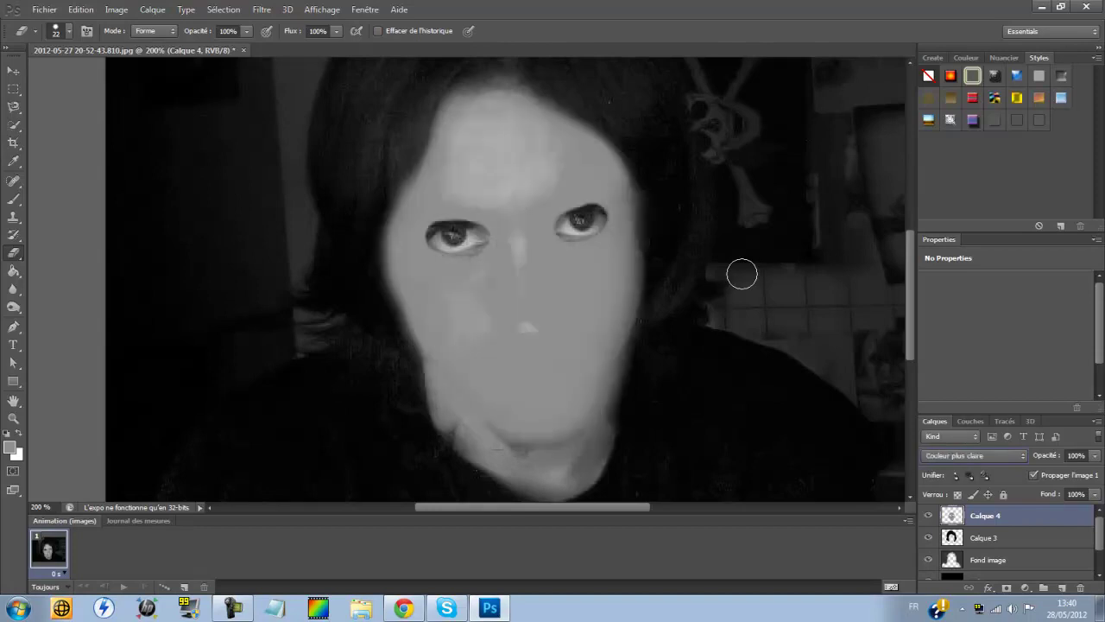
pyautogui.press('Down')
pyautogui.press('Up')
pyautogui.press('Up')
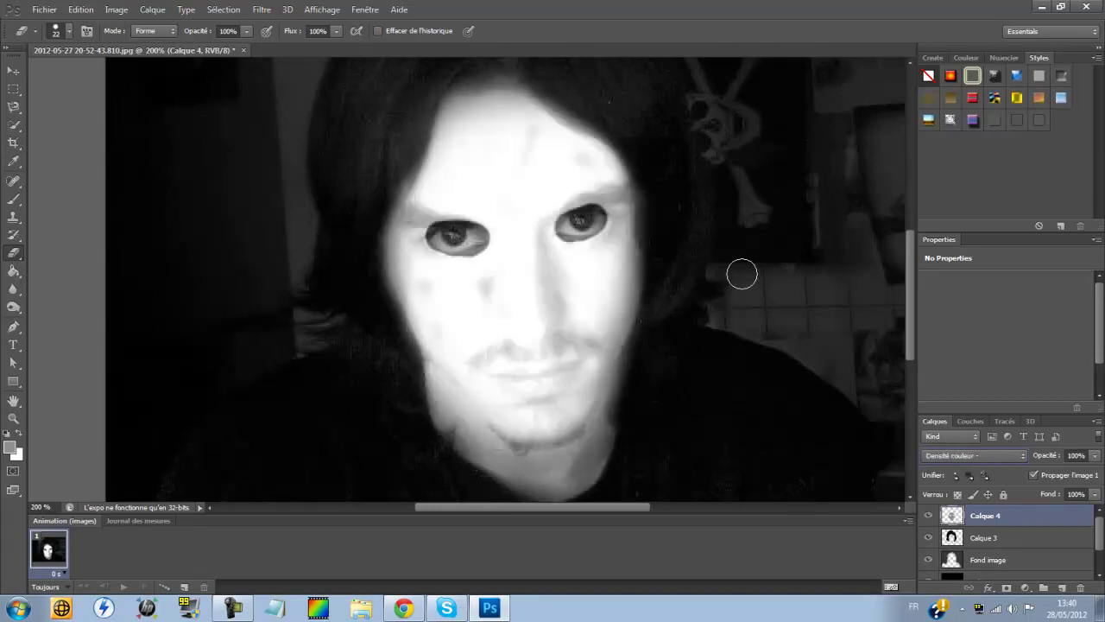
pyautogui.press('Up')
pyautogui.press('Up')
pyautogui.press('Down')
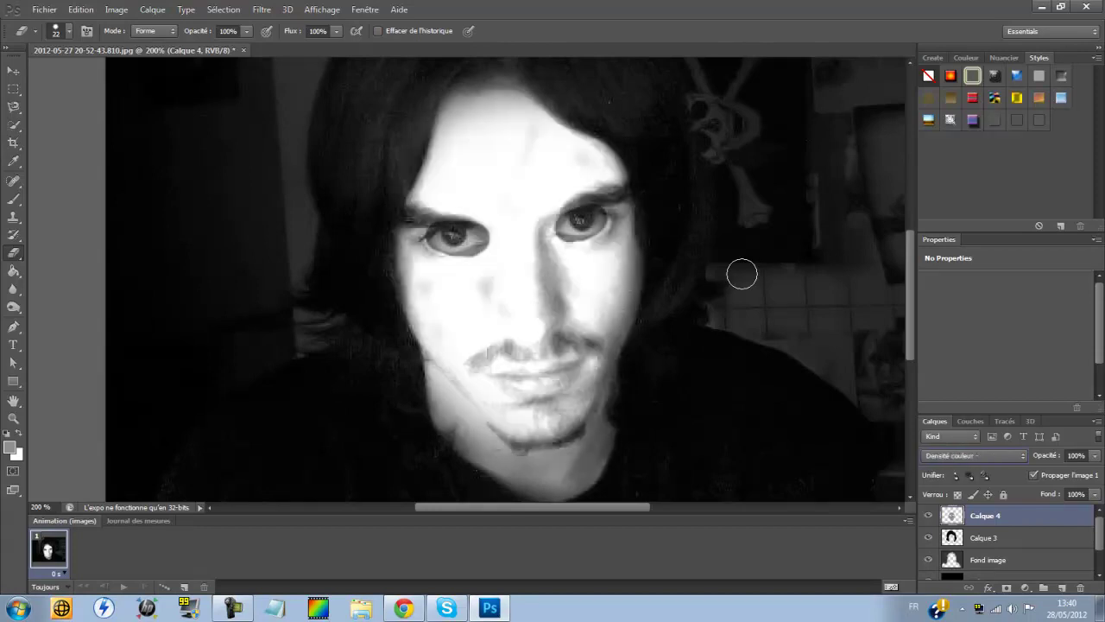
# Try the Superposition, Obscurcir and Fondu blend modes on the grey face layer.
pyautogui.press('Up')
pyautogui.press('Up')
pyautogui.press('Up')
pyautogui.press('Up')
pyautogui.press('Up')
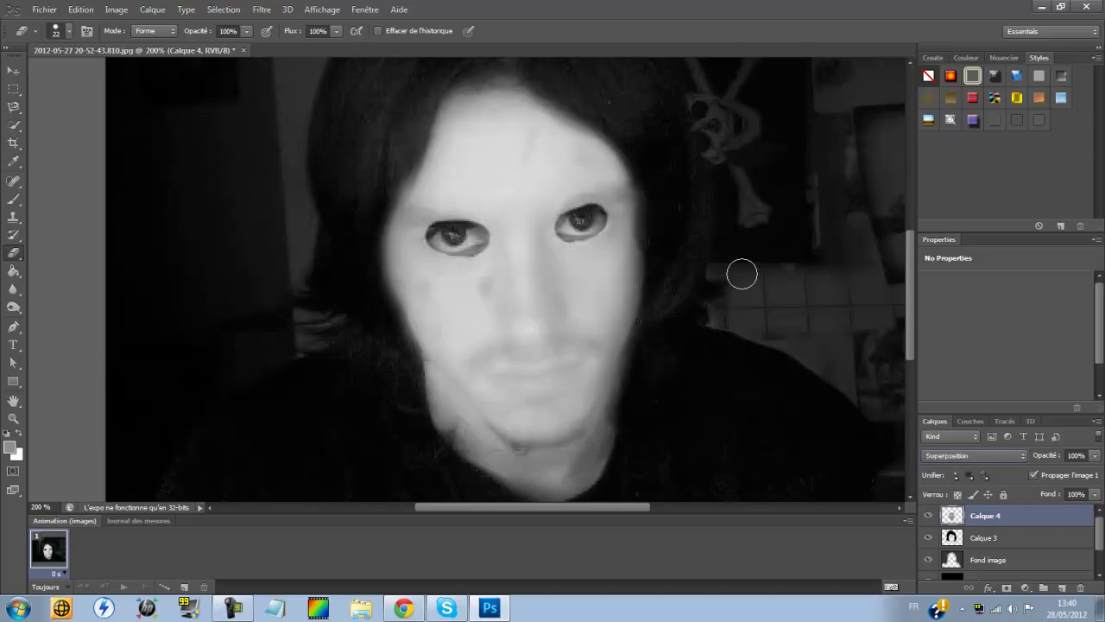
pyautogui.press('Up')
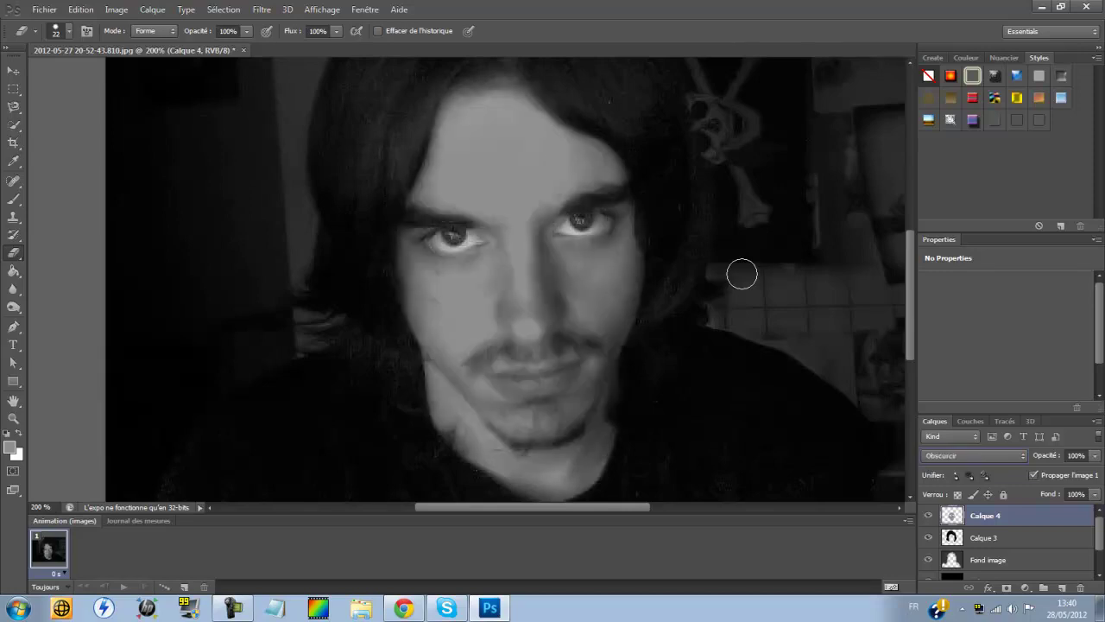
pyautogui.press('Down')
pyautogui.press('Up')
pyautogui.press('Up')
pyautogui.press('Up')
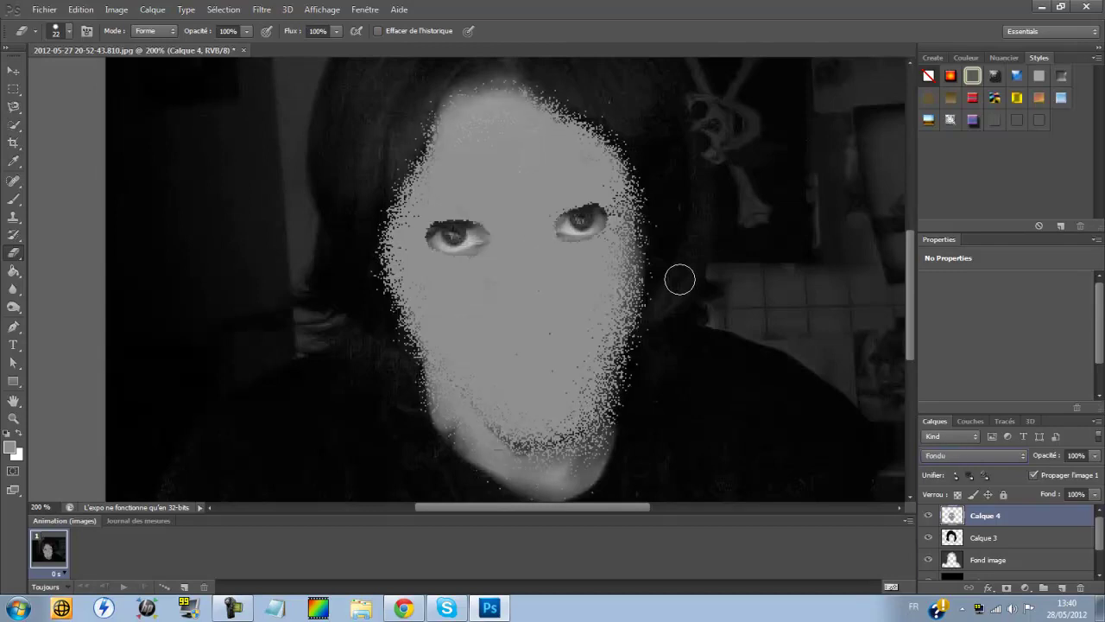
# Step the grey face layer's blend mode forward to Eclaircir and back to Densité couleur -.
pyautogui.press('Down')
pyautogui.press('Down')
pyautogui.press('Down')
pyautogui.press('Down')
pyautogui.press('Down')
pyautogui.press('Down')
pyautogui.press('Down')
pyautogui.press('Down')
pyautogui.press('Down')
pyautogui.press('Down')
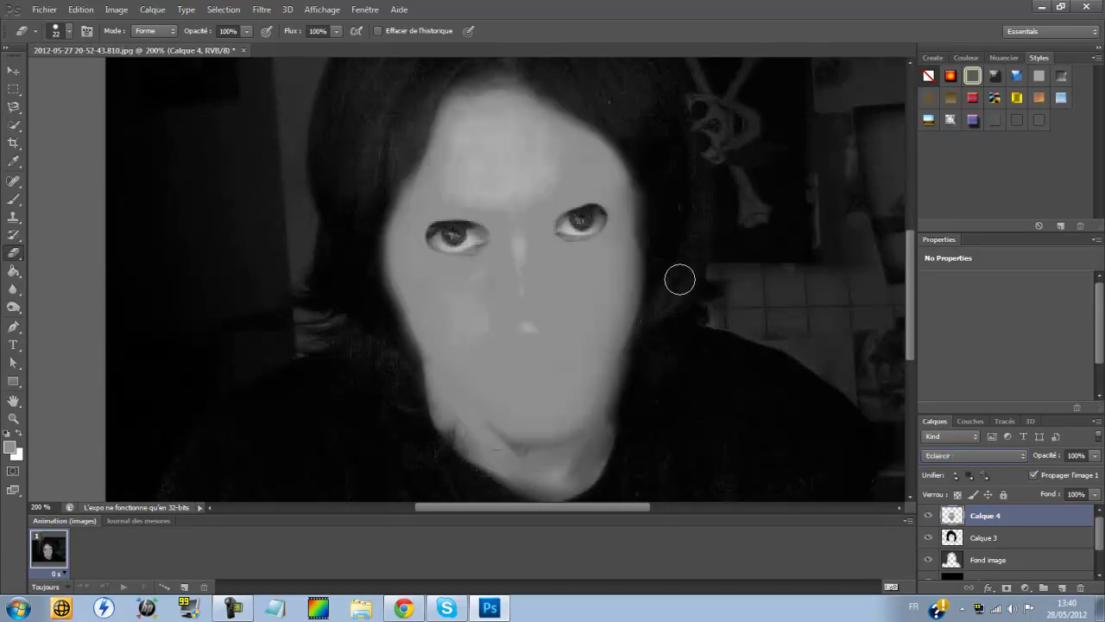
pyautogui.press('Up')
pyautogui.press('Up')
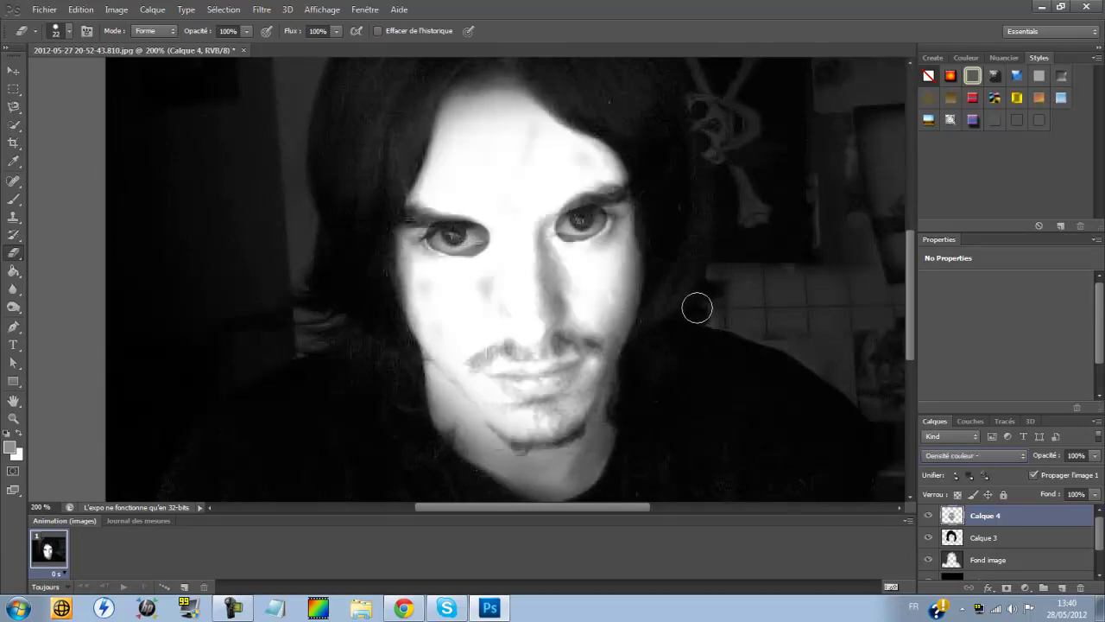
pyautogui.press('Down')
pyautogui.press('Up')
# Step the grey face layer's blend mode through Densité linéaire - (Ajout), Lumière tamisée and Lumière vive to Lumière linéaire.
pyautogui.click(13, 418)
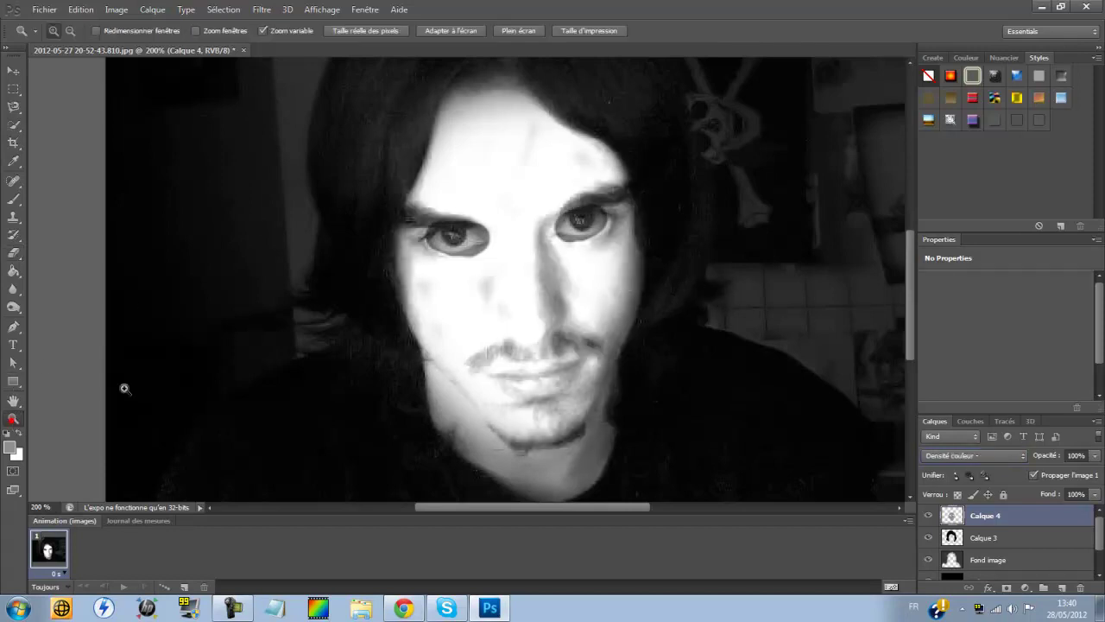
pyautogui.rightClick(351, 326)
pyautogui.click(373, 336)
pyautogui.click(483, 328)
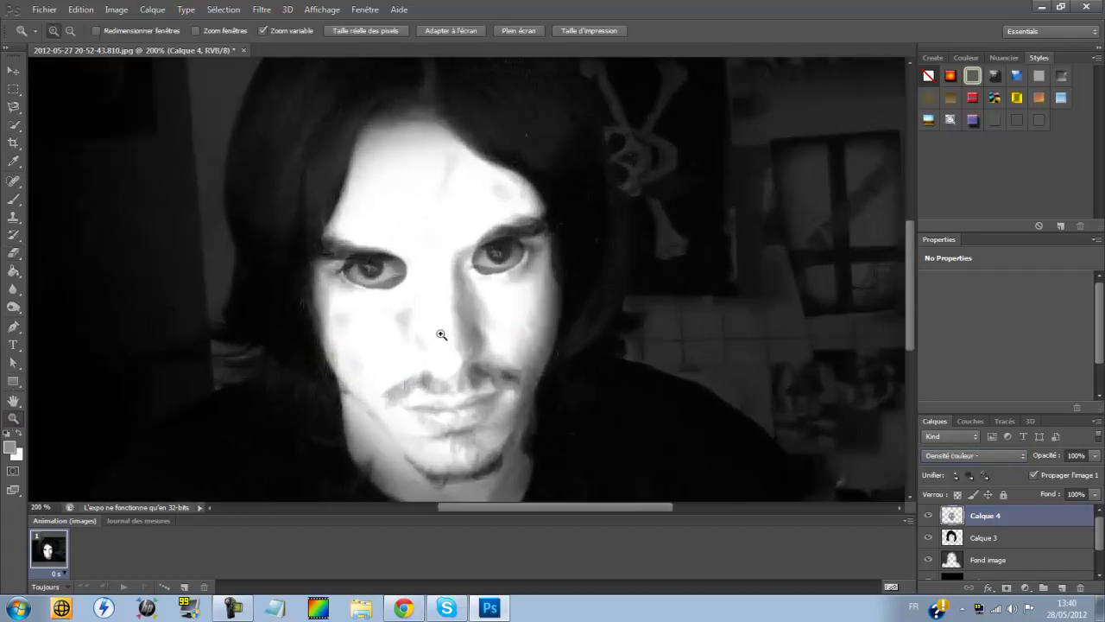
pyautogui.moveTo(489, 512); pyautogui.dragTo(482, 494)
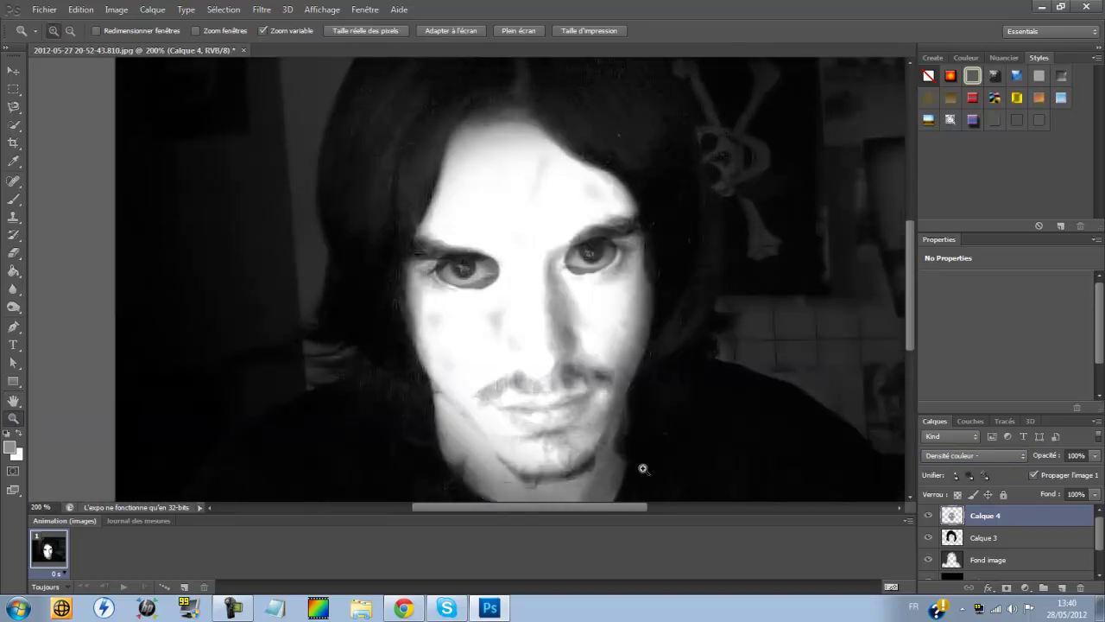
pyautogui.click(987, 455)
pyautogui.click(993, 453)
pyautogui.scroll(-6, 998, 456)
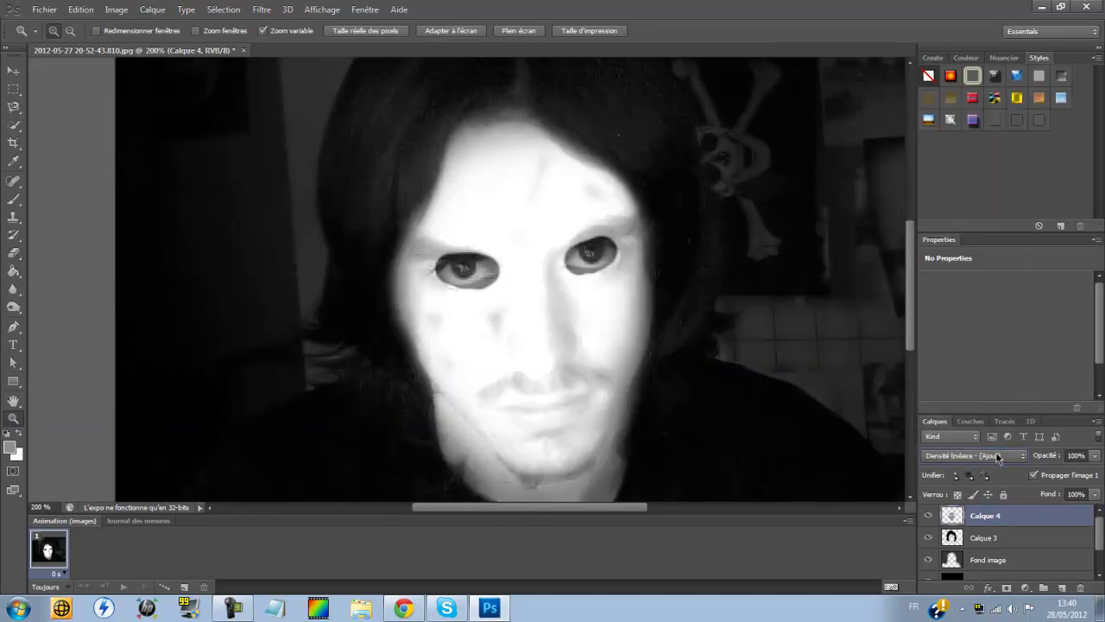
pyautogui.scroll(-3, 997, 456)
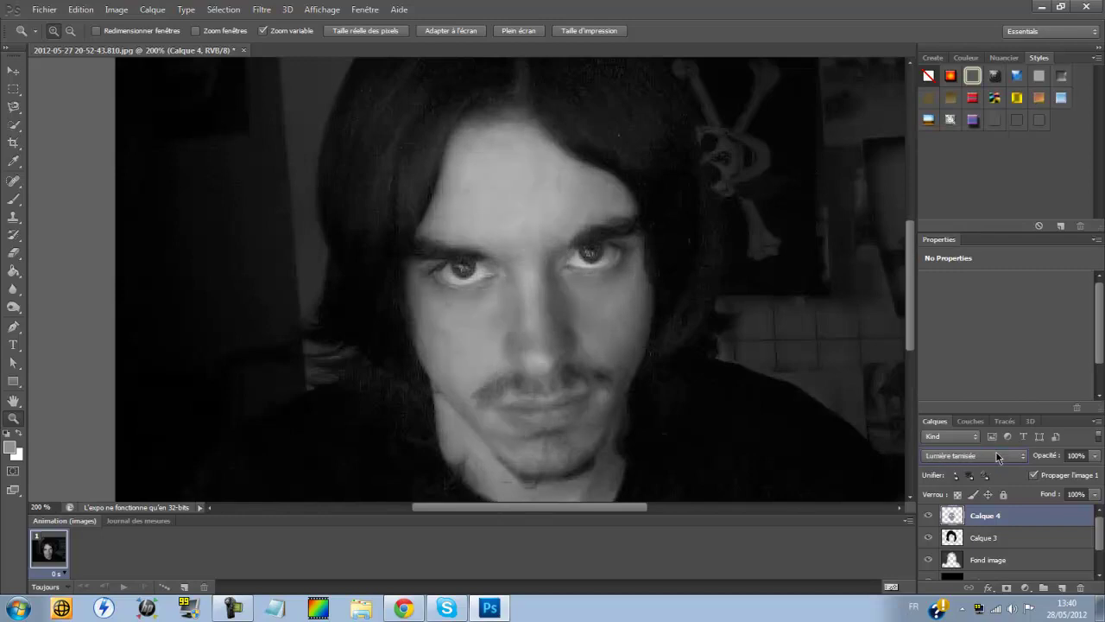
pyautogui.scroll(-1, 997, 456)
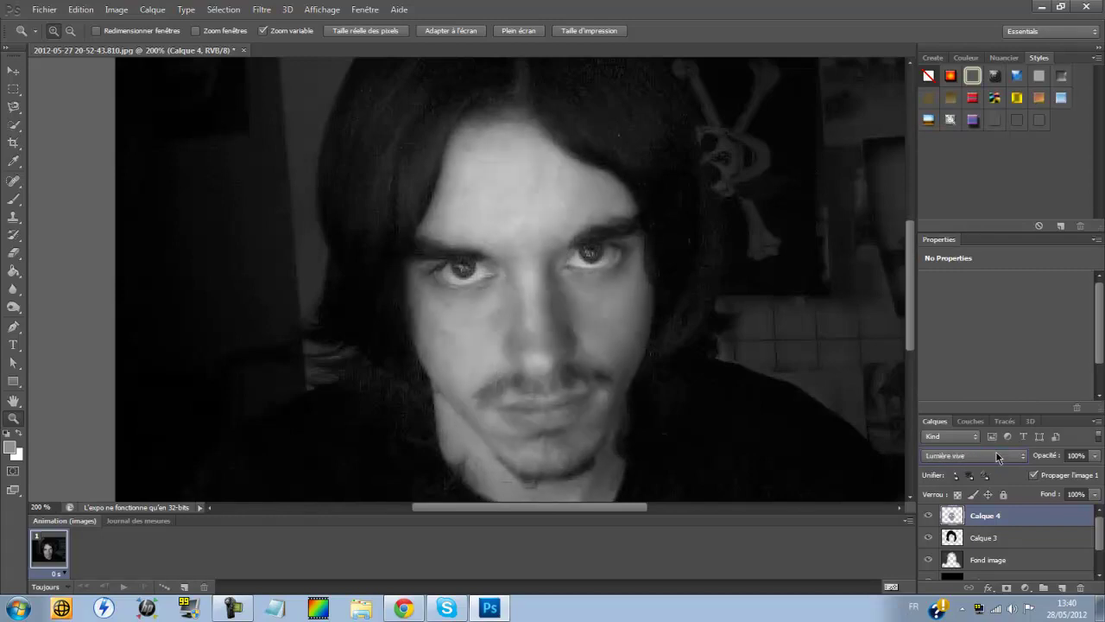
pyautogui.scroll(-1, 997, 456)
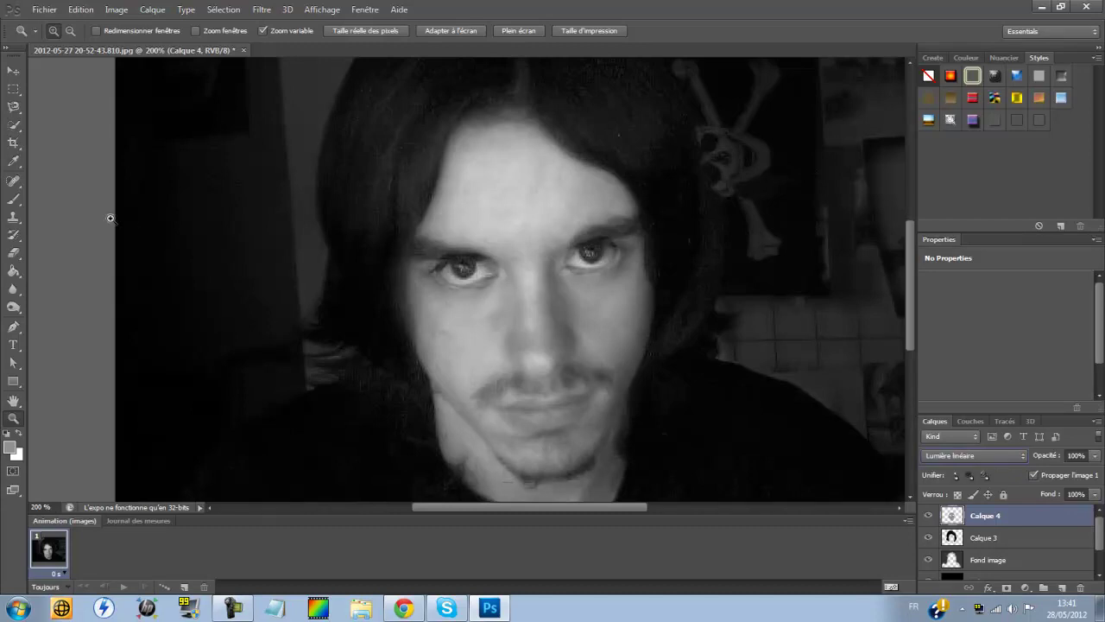
# Paint grey around both eyes and eyebrows on the face layer with the 29 px brush, undoing one stroke under the eye.
pyautogui.click(14, 199)
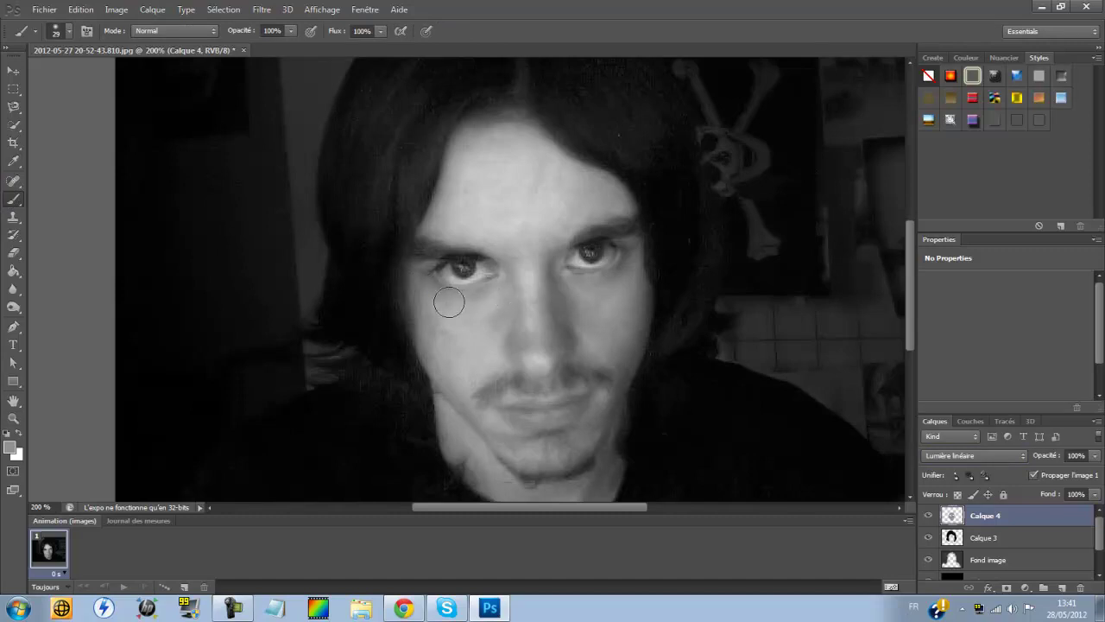
pyautogui.moveTo(503, 259)
pyautogui.mouseDown()
pyautogui.moveTo(458, 245)
pyautogui.moveTo(477, 273)
pyautogui.mouseUp()
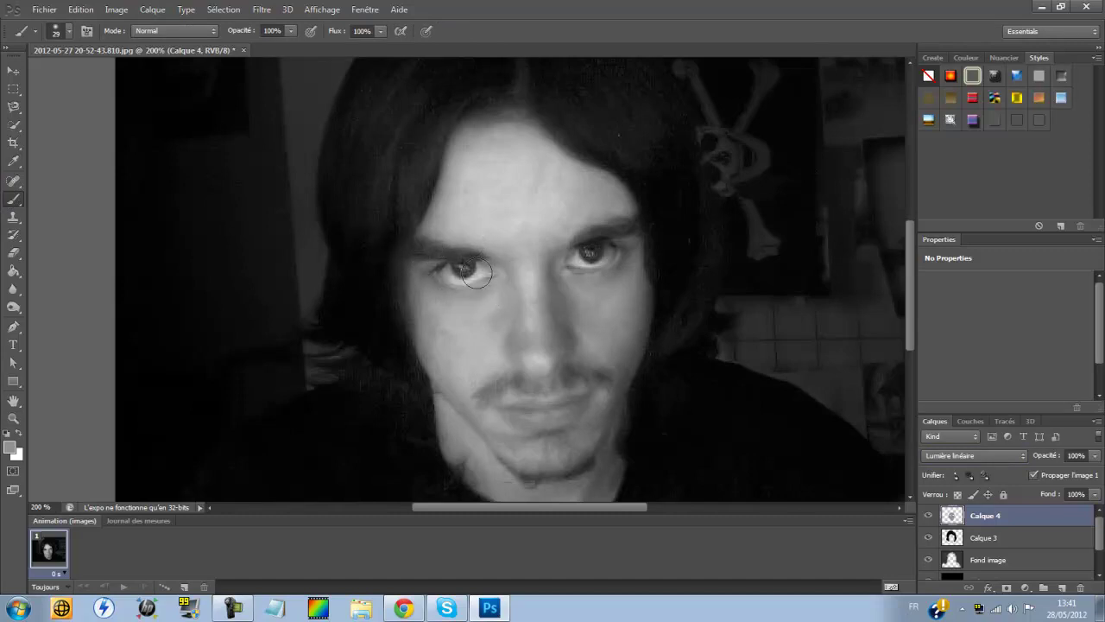
pyautogui.moveTo(579, 281)
pyautogui.mouseDown()
pyautogui.moveTo(623, 276)
pyautogui.moveTo(632, 262)
pyautogui.moveTo(620, 231)
pyautogui.moveTo(544, 256)
pyautogui.moveTo(566, 275)
pyautogui.mouseUp()
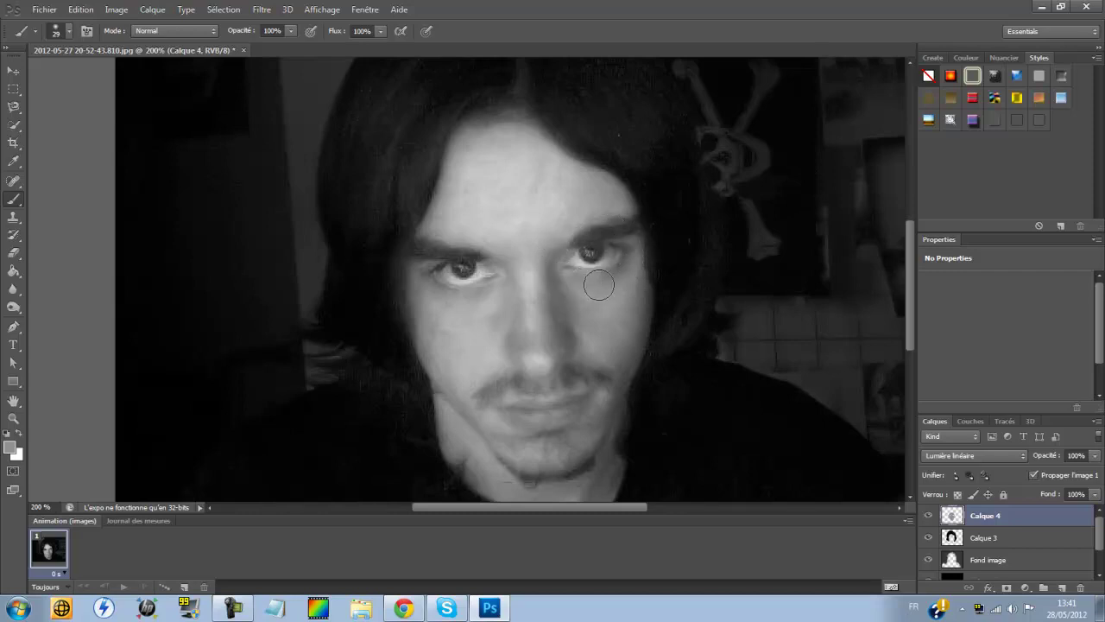
pyautogui.hotkey('ctrl', 'z')
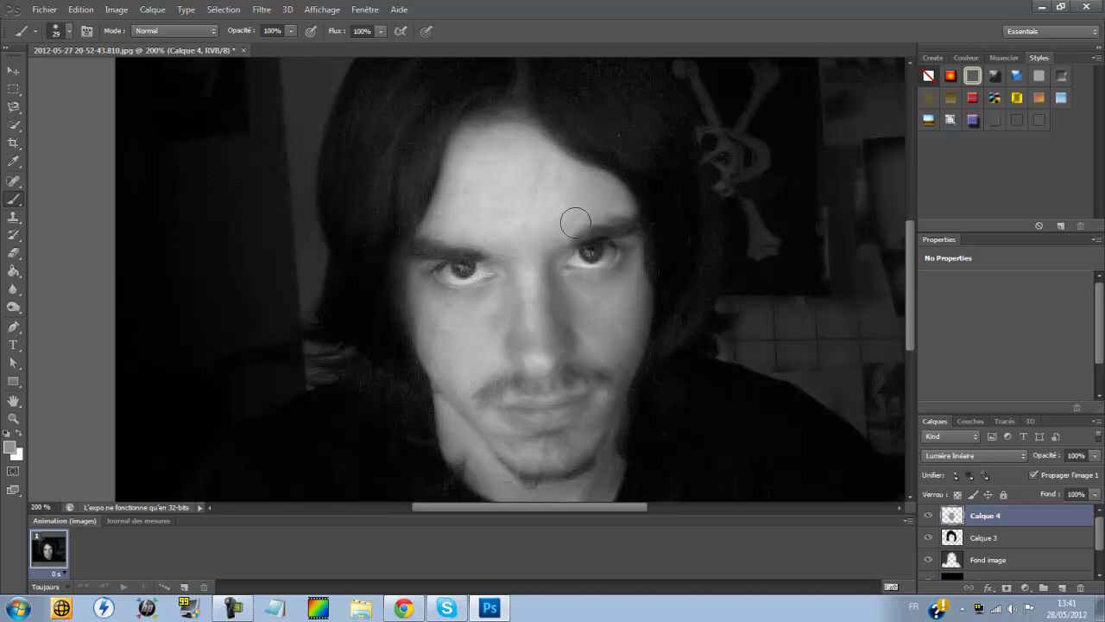
pyautogui.moveTo(568, 225); pyautogui.dragTo(630, 244)
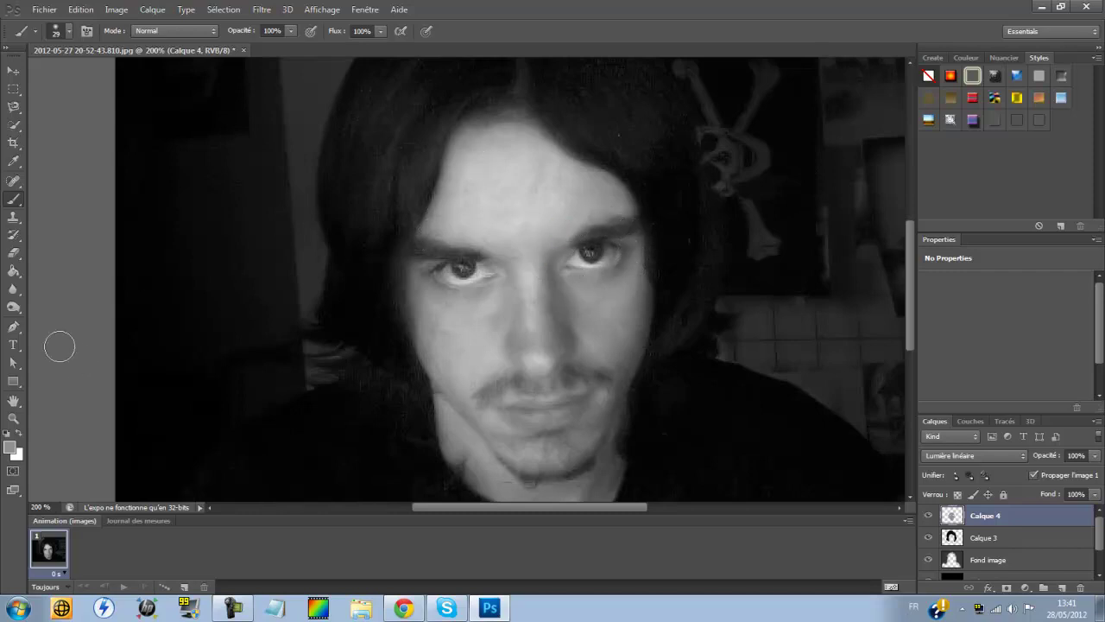
# Erase the grey overlay spilling onto the hair around the face and the area beside the neck with the 22 px Eraser.
pyautogui.click(14, 252)
pyautogui.moveTo(366, 256); pyautogui.dragTo(374, 195)
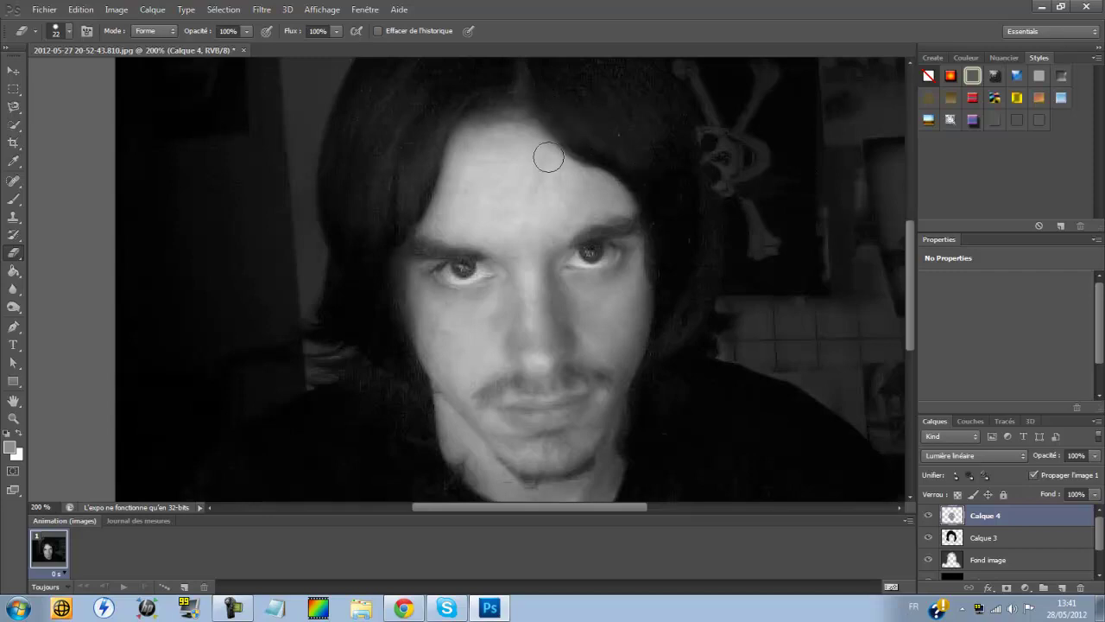
pyautogui.moveTo(423, 150)
pyautogui.mouseDown()
pyautogui.moveTo(412, 192)
pyautogui.moveTo(427, 179)
pyautogui.moveTo(367, 302)
pyautogui.mouseUp()
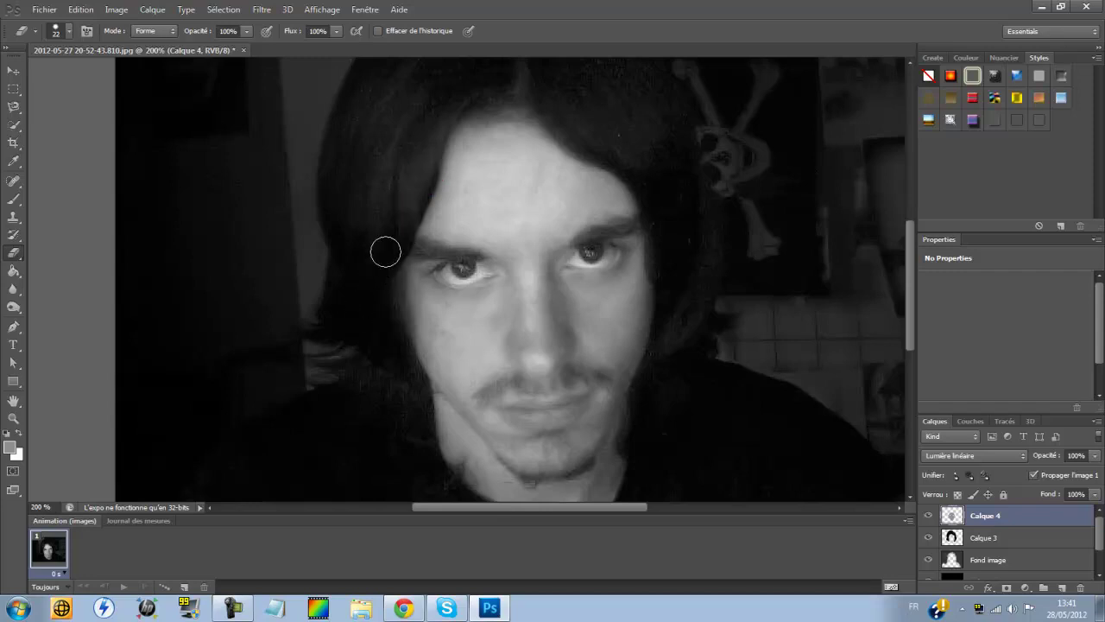
pyautogui.click(386, 251)
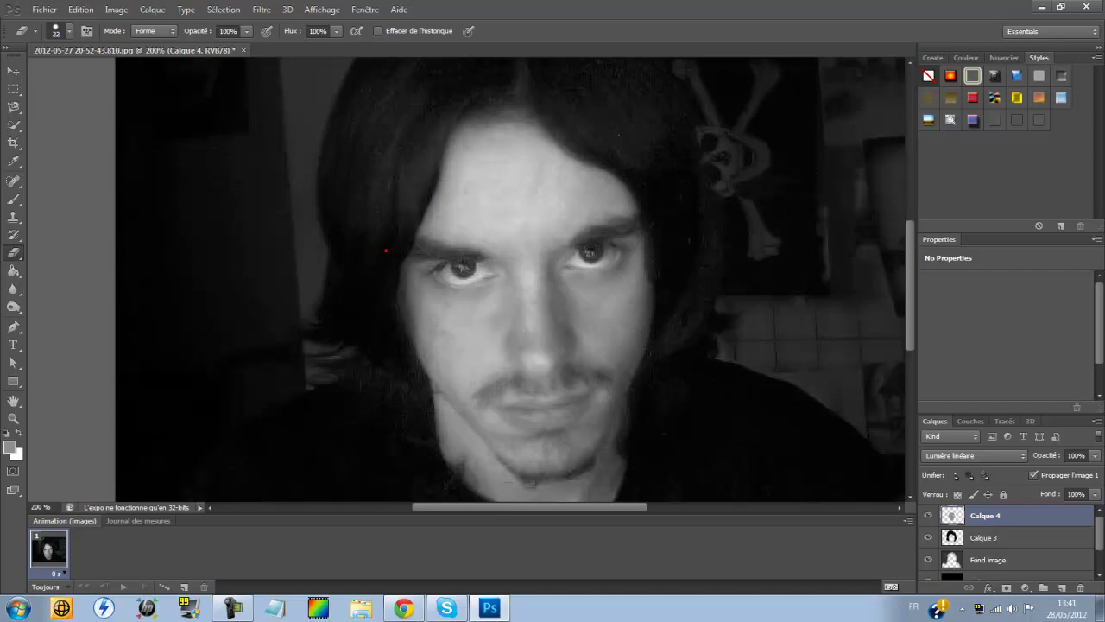
pyautogui.click(564, 115)
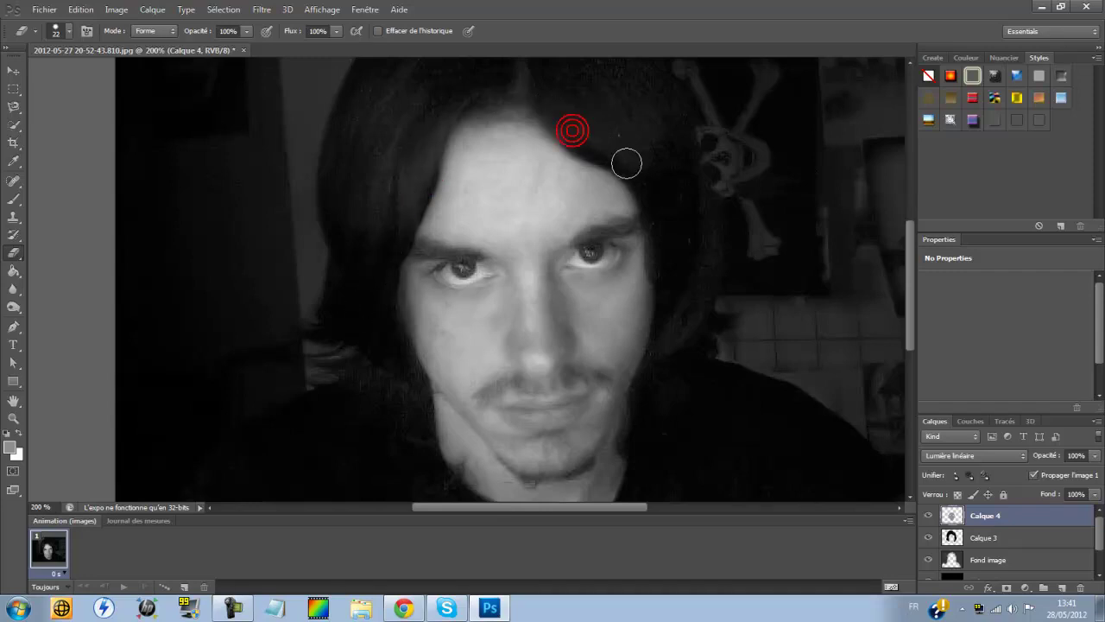
pyautogui.moveTo(666, 252); pyautogui.dragTo(671, 284)
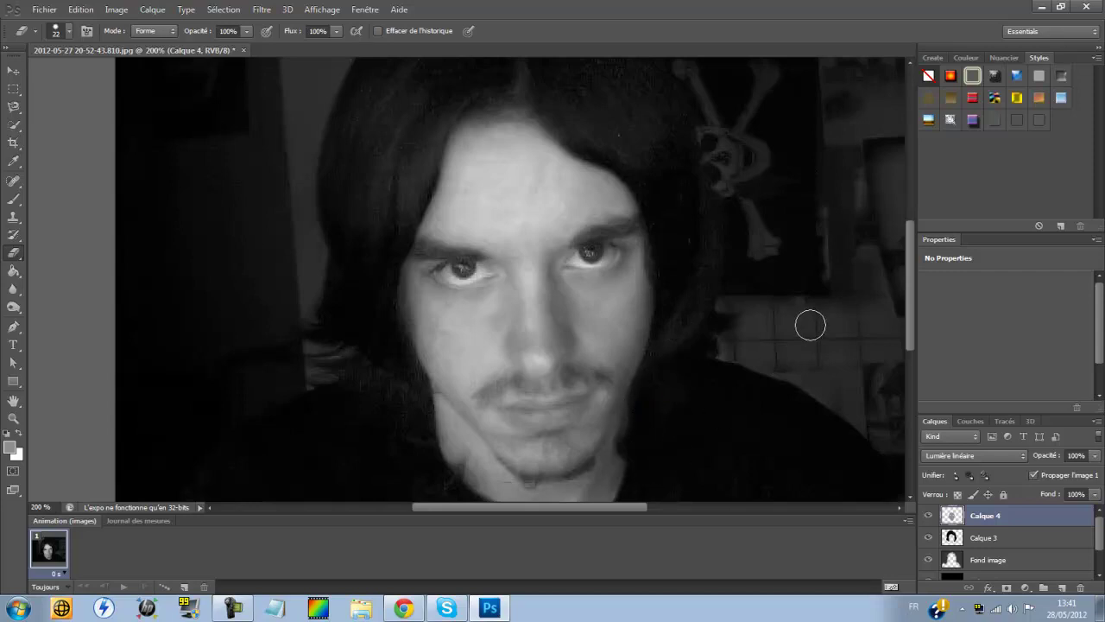
pyautogui.click(676, 358)
pyautogui.moveTo(909, 339); pyautogui.dragTo(909, 381)
pyautogui.click(646, 272)
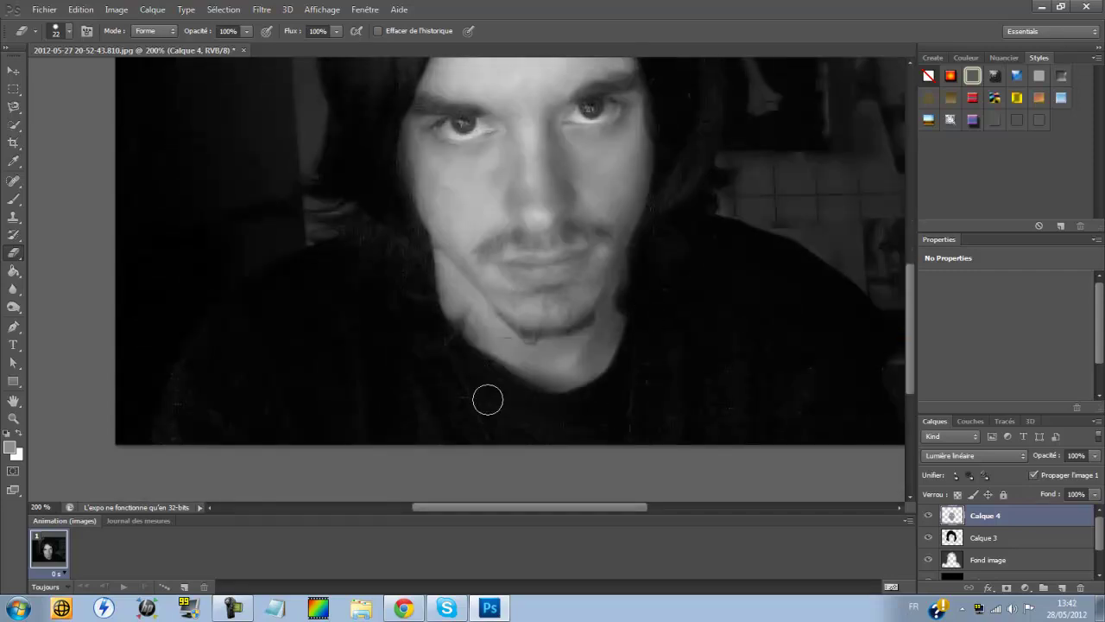
pyautogui.moveTo(911, 325); pyautogui.dragTo(931, 283)
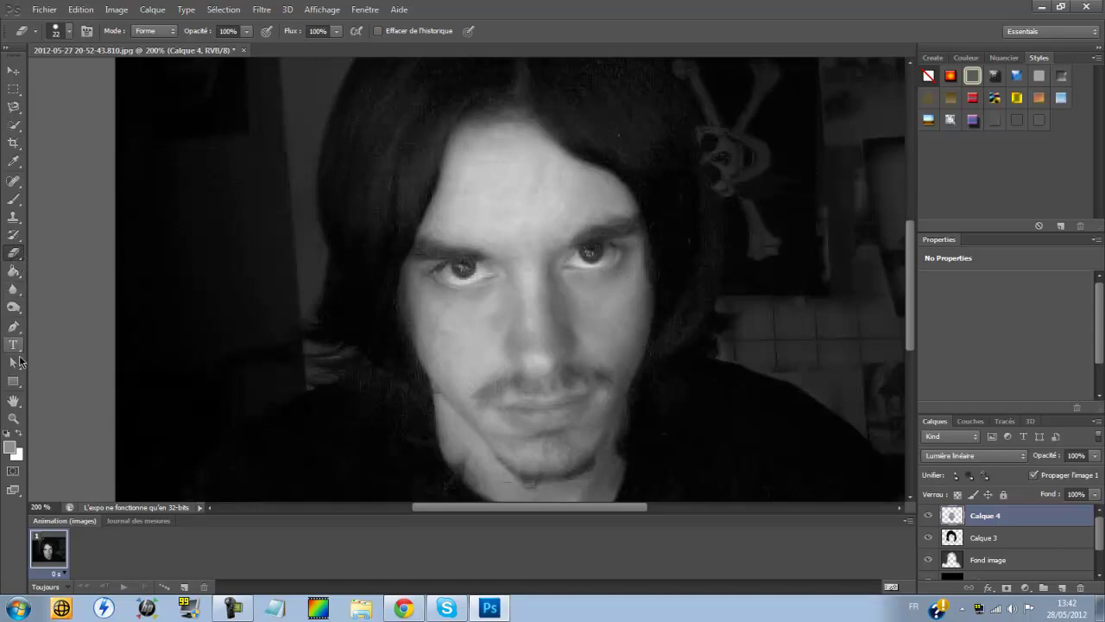
pyautogui.click(14, 418)
pyautogui.click(473, 271)
pyautogui.click(473, 271)
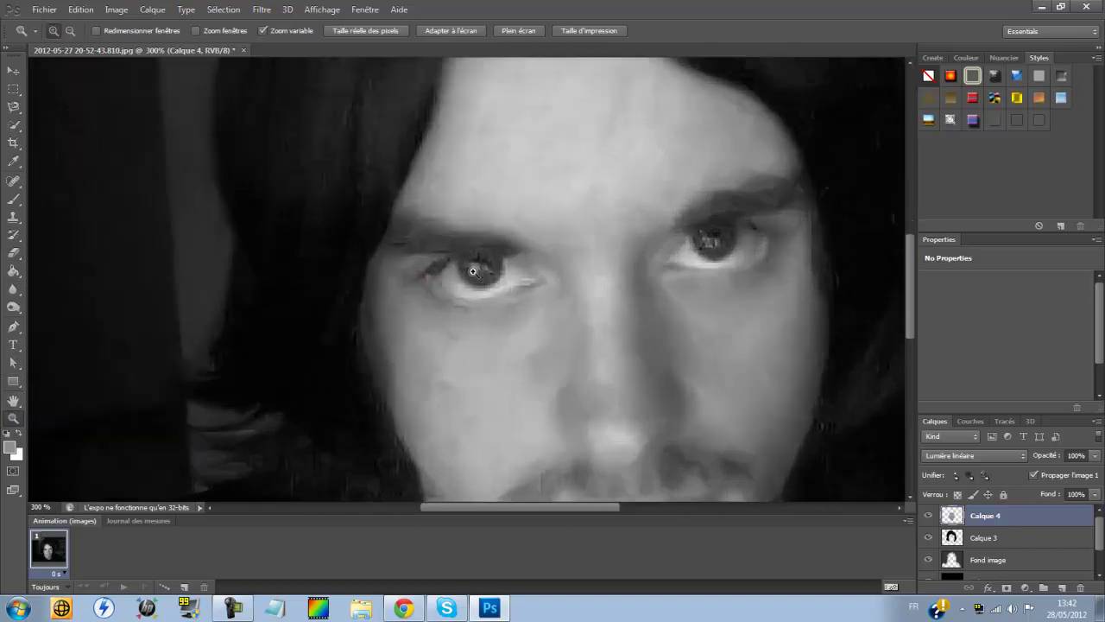
pyautogui.click(473, 271)
pyautogui.click(472, 271)
pyautogui.click(472, 272)
pyautogui.click(466, 276)
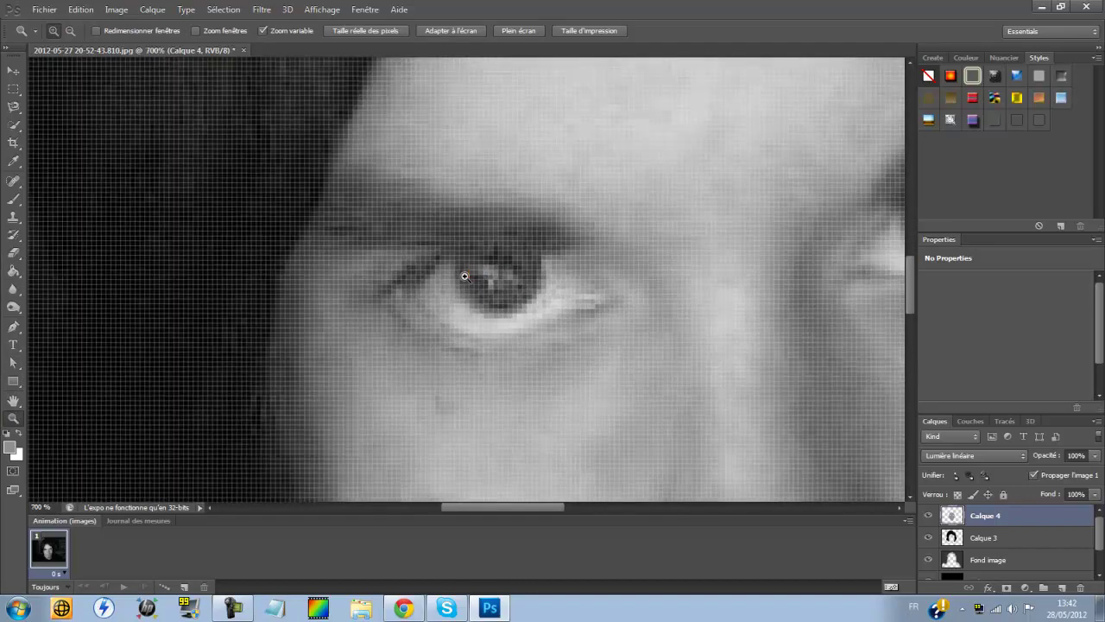
pyautogui.click(458, 285)
pyautogui.click(453, 288)
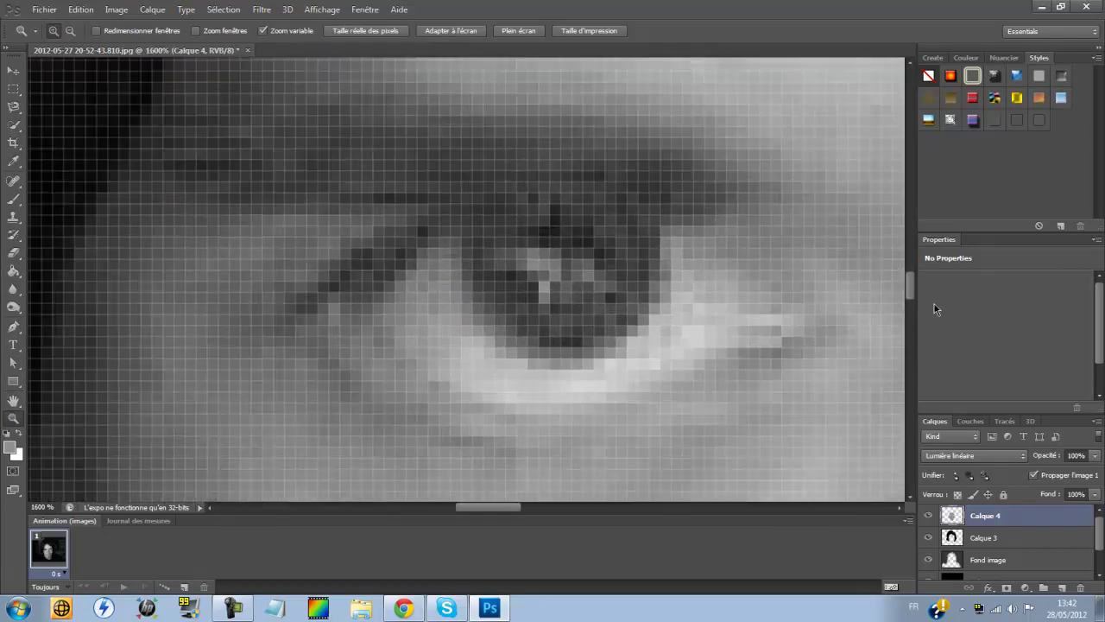
pyautogui.scroll(-1, 910, 288)
pyautogui.scroll(2, 909, 288)
pyautogui.rightClick(601, 296)
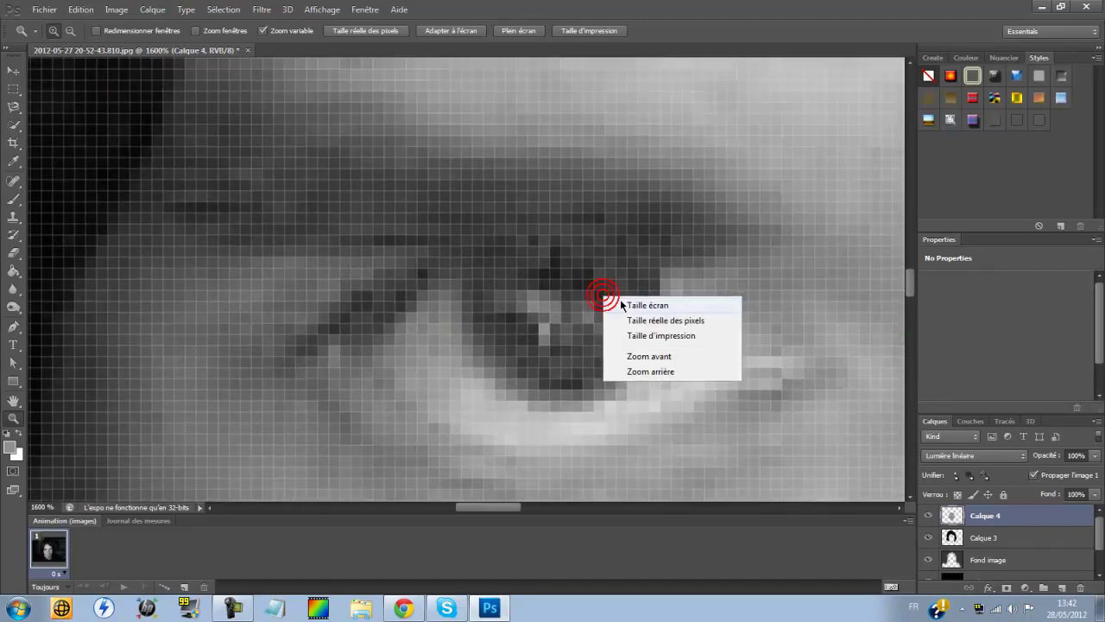
pyautogui.click(625, 321)
# Create a new empty layer above the grey face layer for working on the eye.
pyautogui.click(400, 289)
pyautogui.click(401, 288)
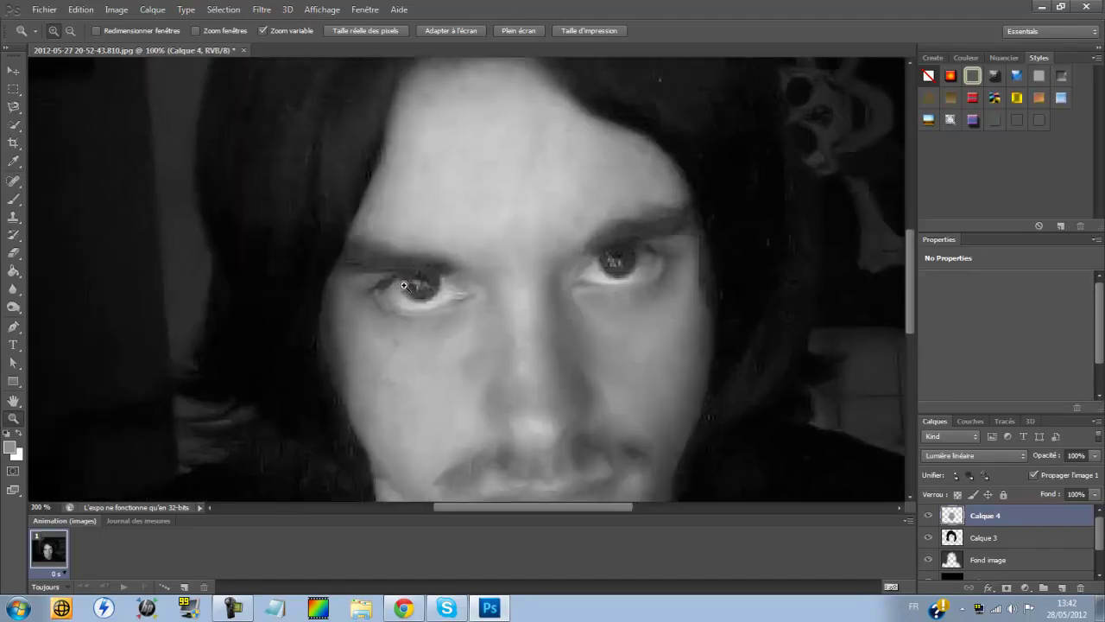
pyautogui.click(404, 286)
pyautogui.click(403, 285)
pyautogui.click(403, 287)
pyautogui.click(402, 293)
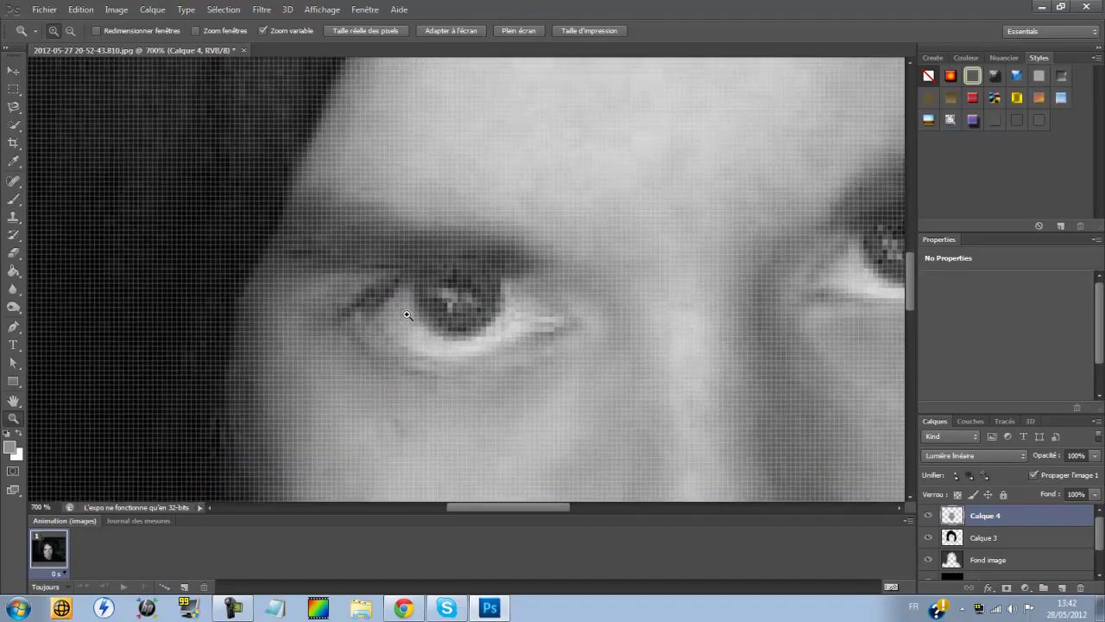
pyautogui.click(407, 312)
pyautogui.moveTo(536, 509); pyautogui.dragTo(528, 509)
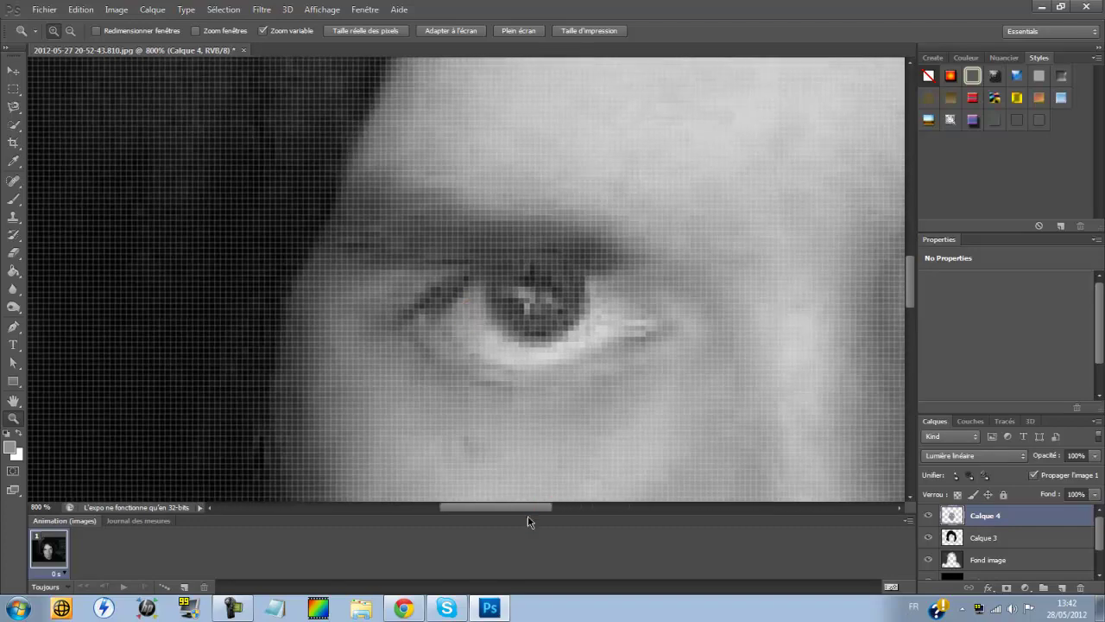
pyautogui.click(574, 363)
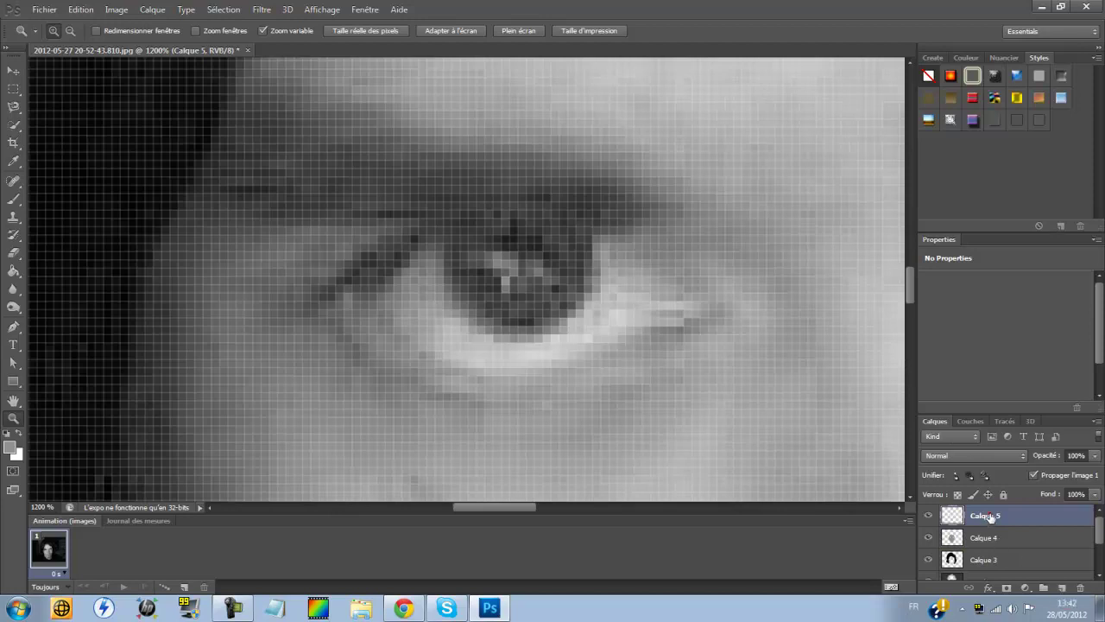
# Set the soft round brush's size to 3 px for detail work on the eye.
pyautogui.click(12, 199)
pyautogui.click(57, 32)
pyautogui.moveTo(43, 74); pyautogui.dragTo(24, 76)
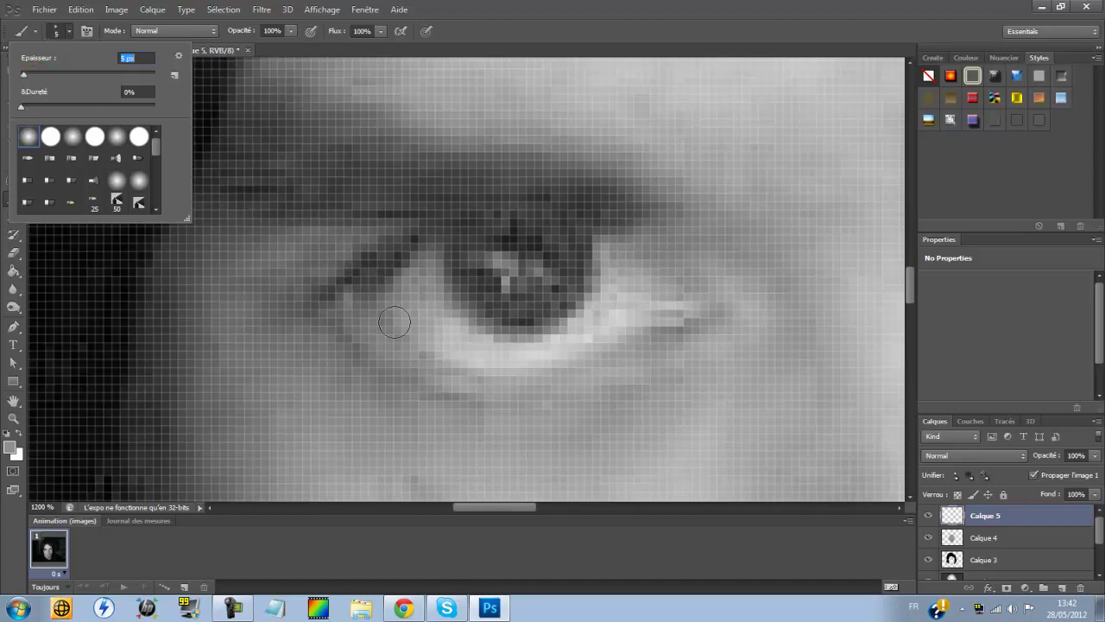
pyautogui.click(149, 58)
pyautogui.press('BackSpace')
pyautogui.press('BackSpace')
pyautogui.press('BackSpace')
# Set the foreground colour to black (000000).
pyautogui.click(5, 449)
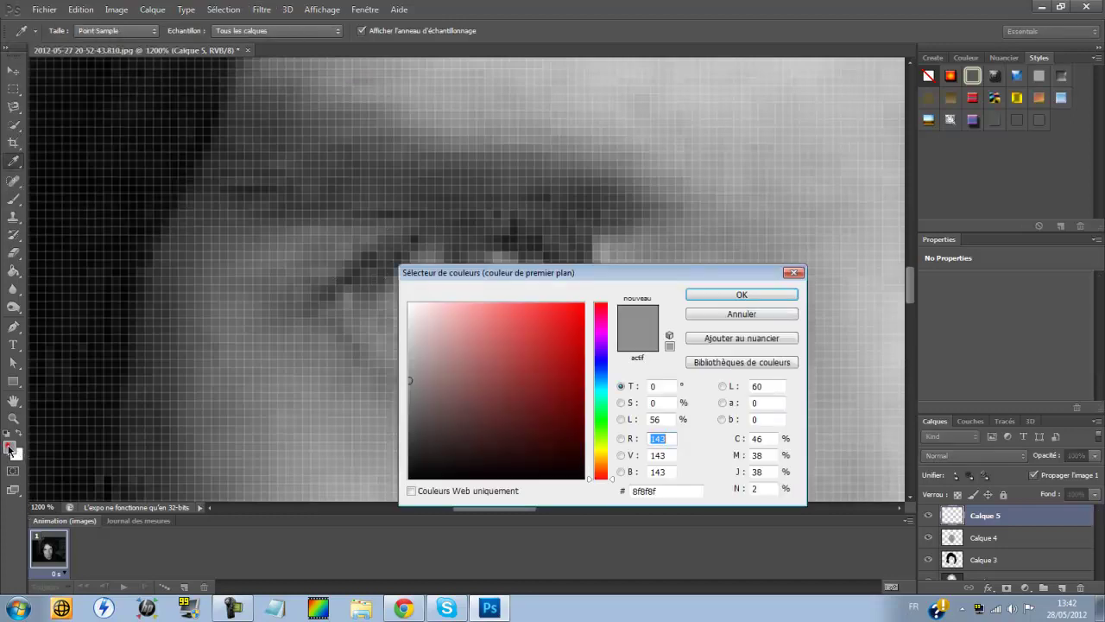
pyautogui.moveTo(416, 414)
pyautogui.mouseDown()
pyautogui.moveTo(395, 440)
pyautogui.moveTo(399, 482)
pyautogui.mouseUp()
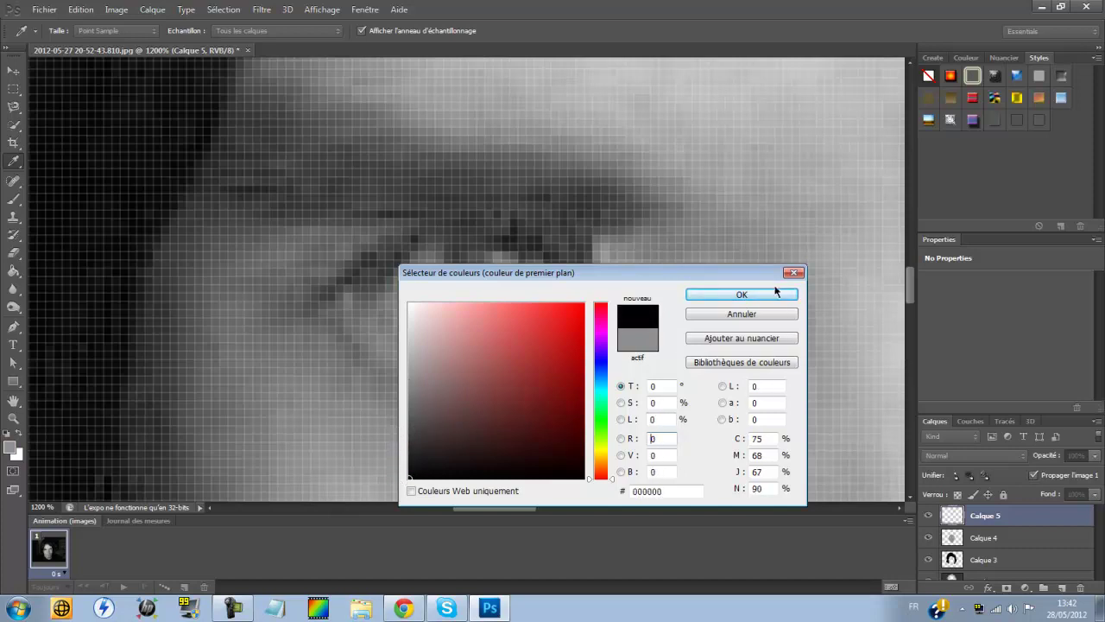
pyautogui.click(748, 295)
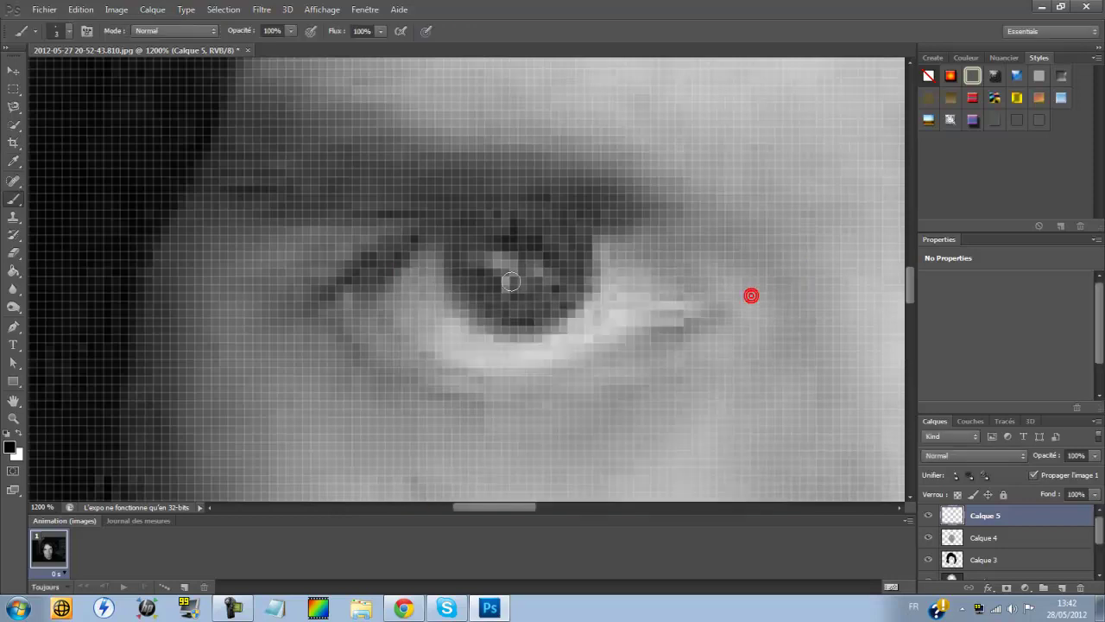
# Set the soft round brush's size to 2 px for outlining the eye.
pyautogui.click(62, 33)
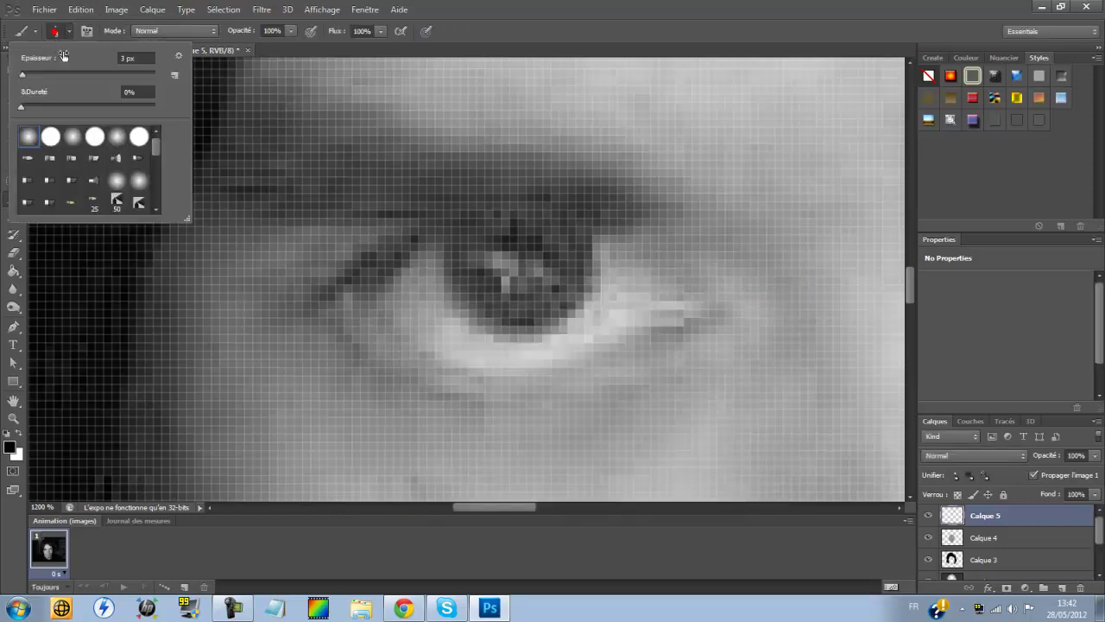
pyautogui.click(142, 53)
pyautogui.click(14, 418)
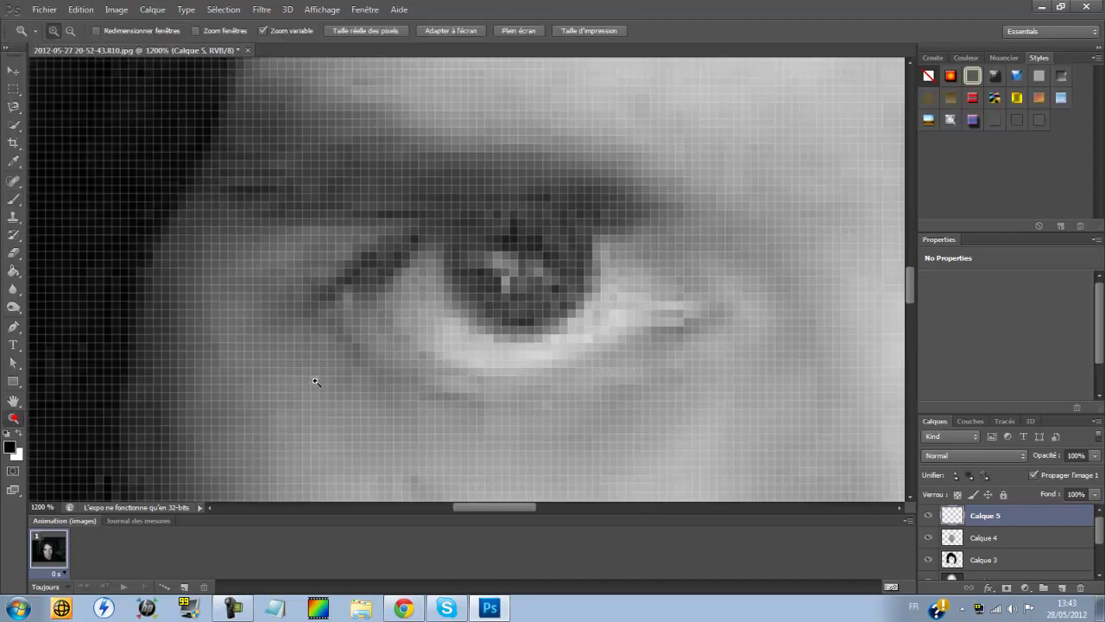
pyautogui.rightClick(359, 358)
pyautogui.click(407, 439)
pyautogui.rightClick(403, 440)
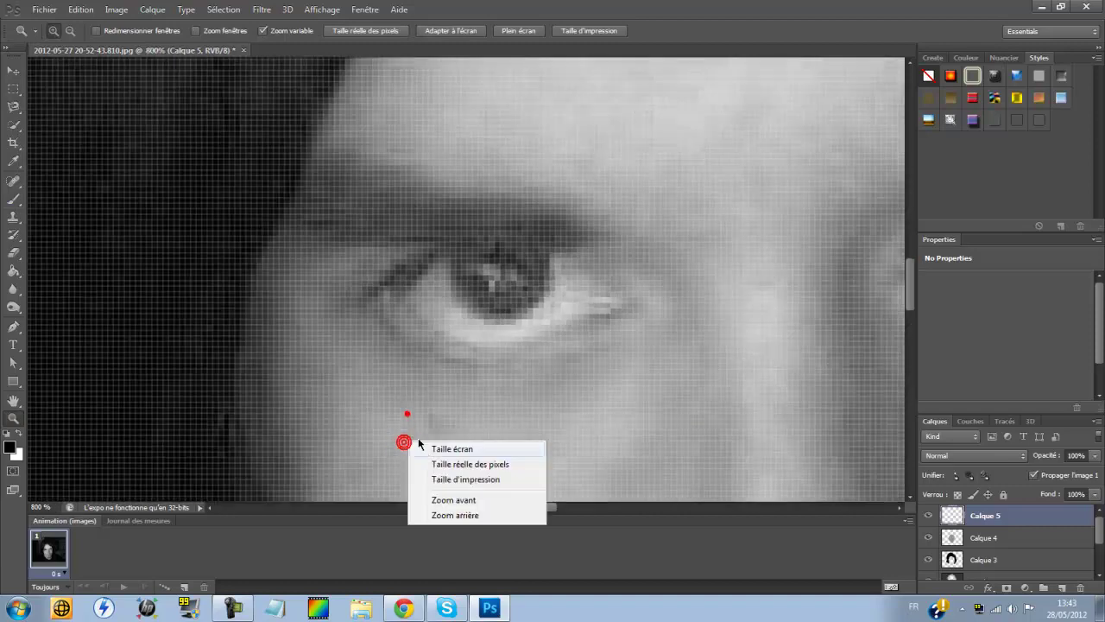
pyautogui.click(434, 516)
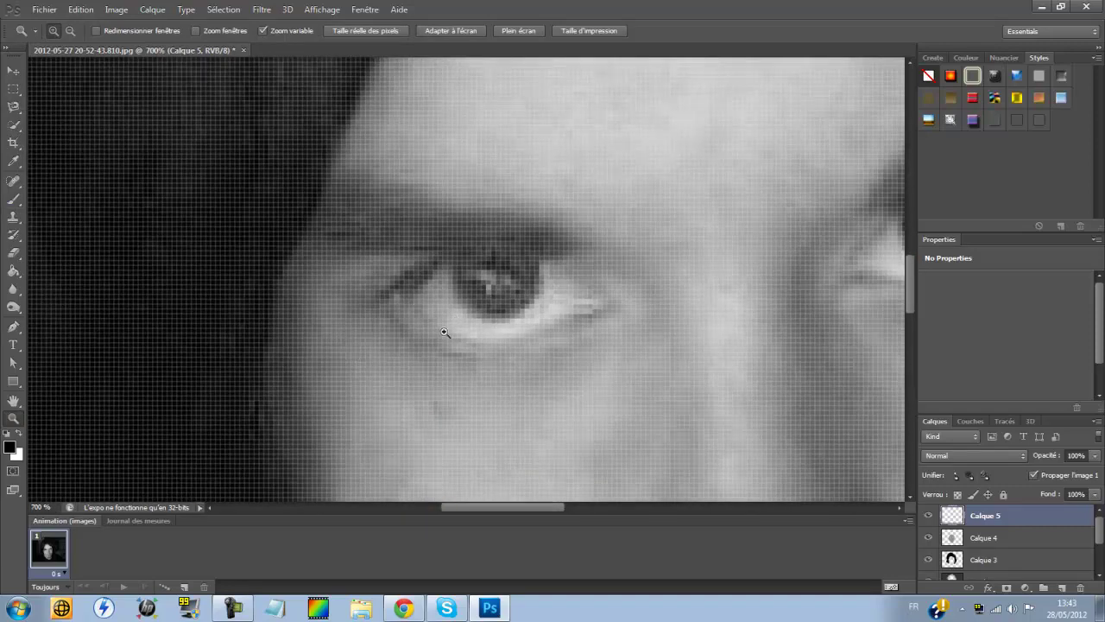
pyautogui.click(593, 507)
pyautogui.moveTo(594, 507); pyautogui.dragTo(496, 510)
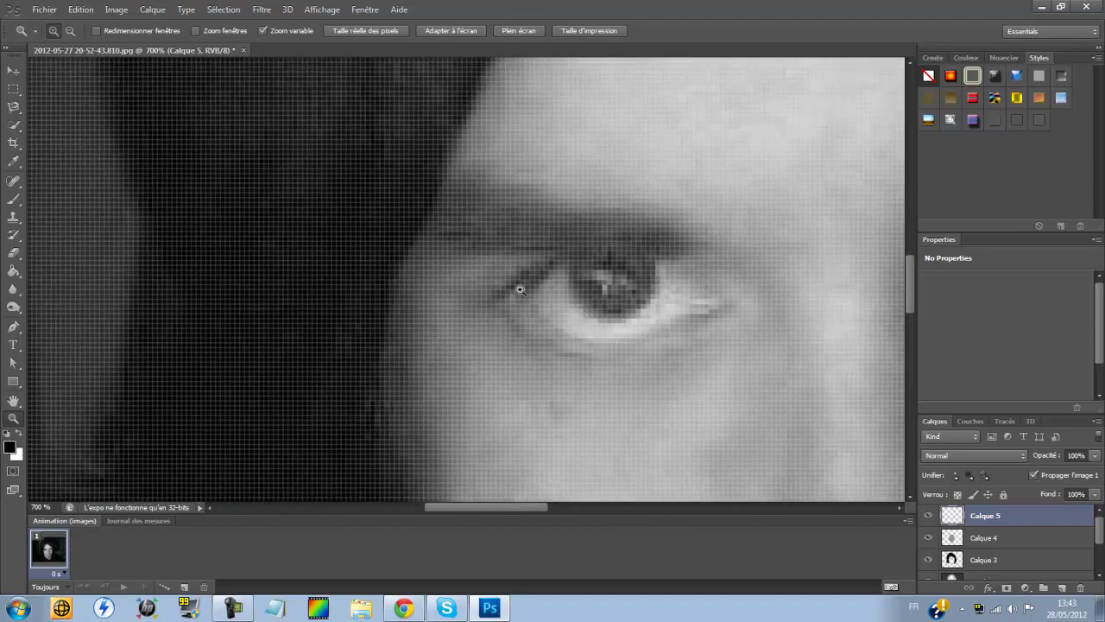
pyautogui.rightClick(536, 337)
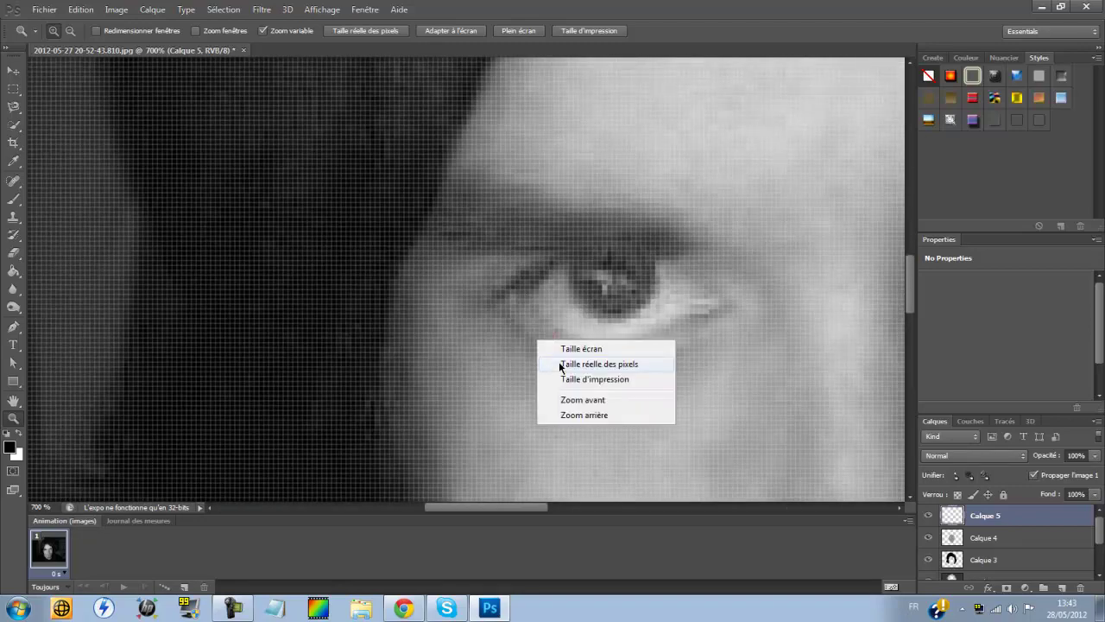
pyautogui.click(599, 364)
pyautogui.click(419, 303)
pyautogui.moveTo(532, 511)
pyautogui.mouseDown()
pyautogui.moveTo(511, 522)
pyautogui.moveTo(527, 516)
pyautogui.mouseUp()
pyautogui.click(422, 304)
pyautogui.click(421, 308)
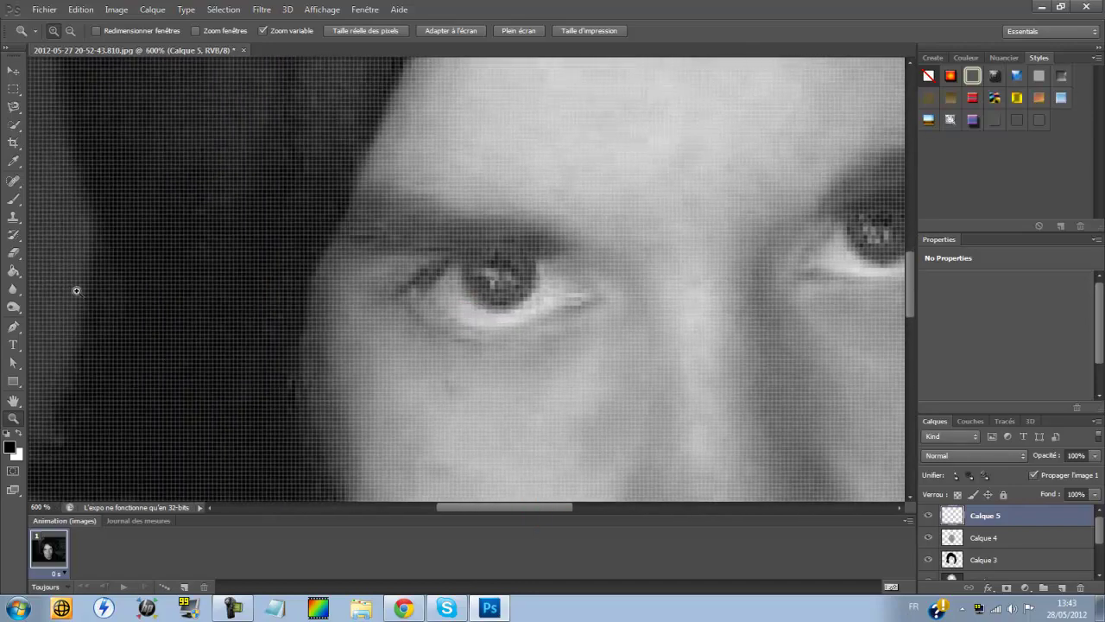
pyautogui.click(10, 199)
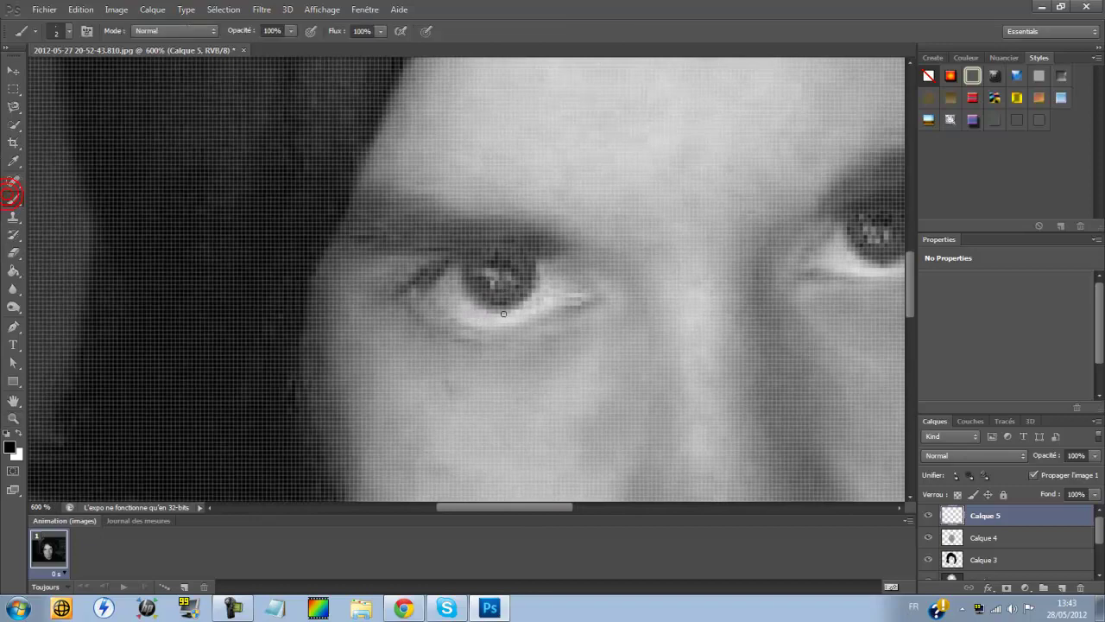
# Paint a thin black line around the eye's outer corner, the adjoining lower lid and along the upper lid.
pyautogui.click(13, 418)
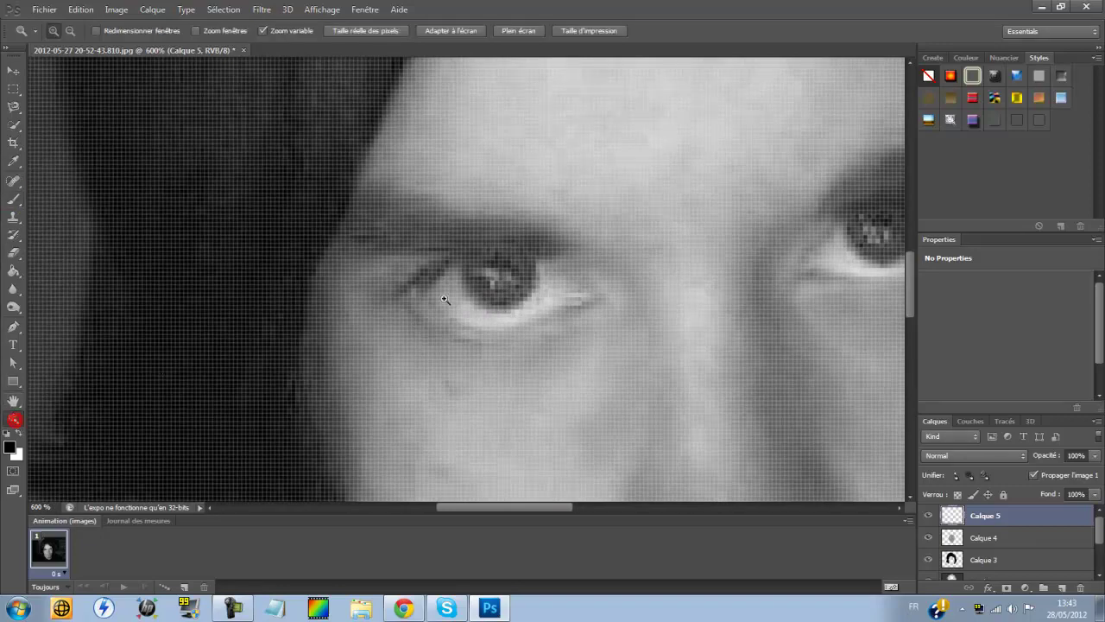
pyautogui.click(445, 300)
pyautogui.click(477, 293)
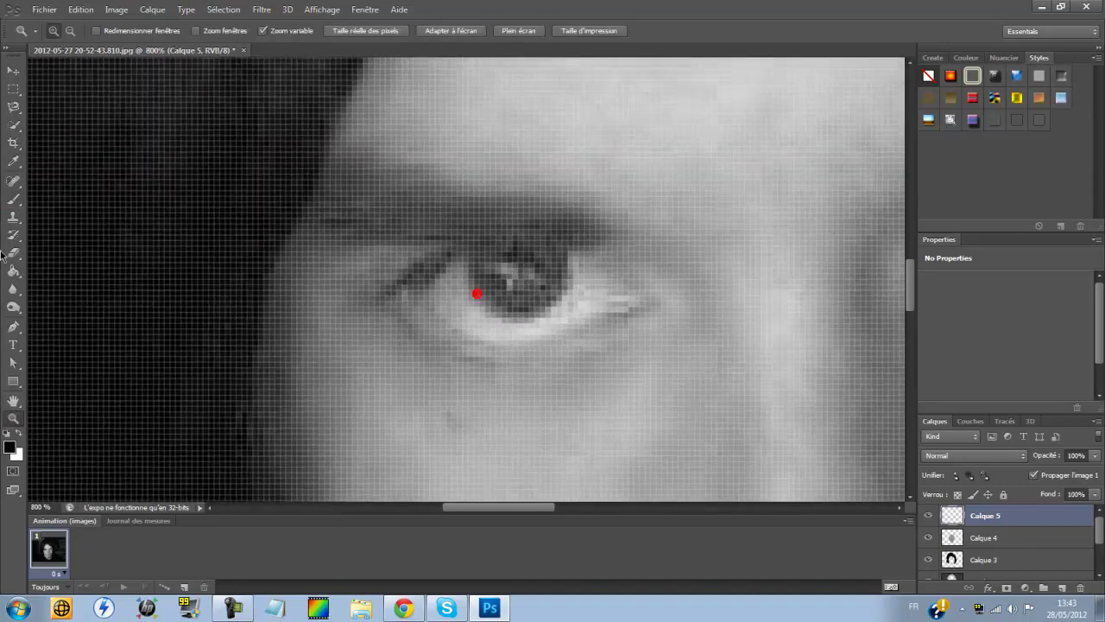
pyautogui.click(13, 200)
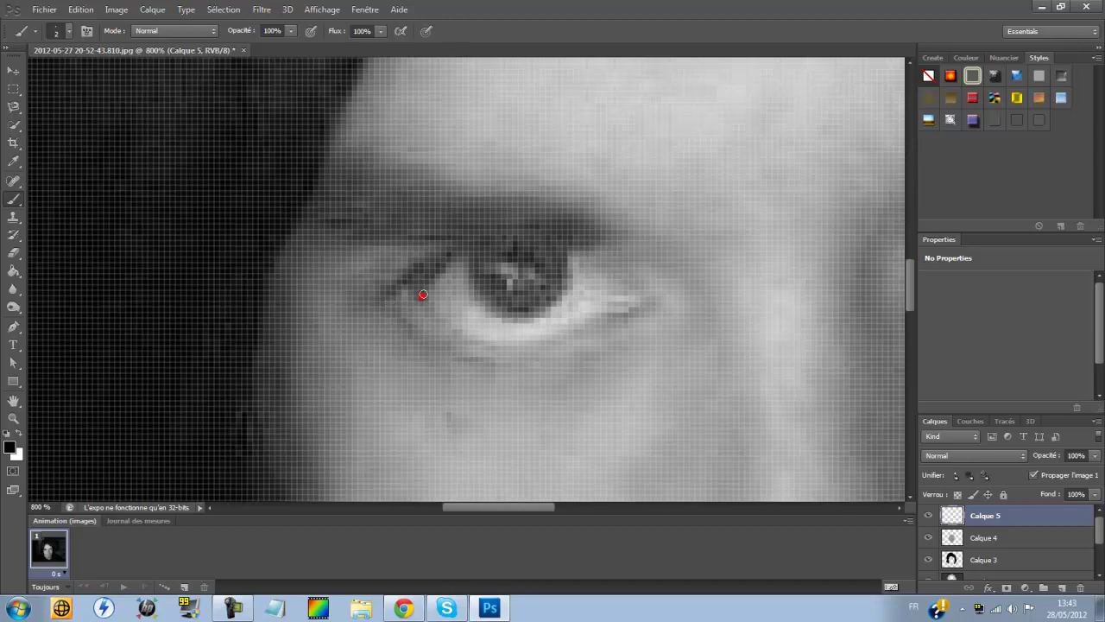
pyautogui.moveTo(423, 294)
pyautogui.mouseDown()
pyautogui.moveTo(448, 262)
pyautogui.moveTo(435, 313)
pyautogui.mouseUp()
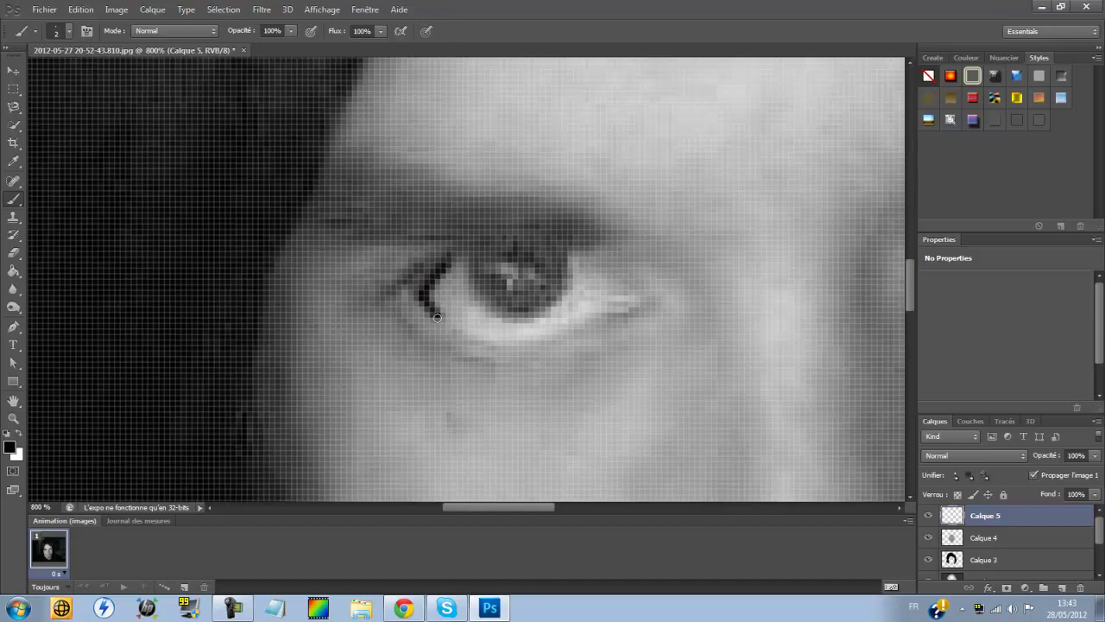
pyautogui.moveTo(439, 319); pyautogui.dragTo(489, 346)
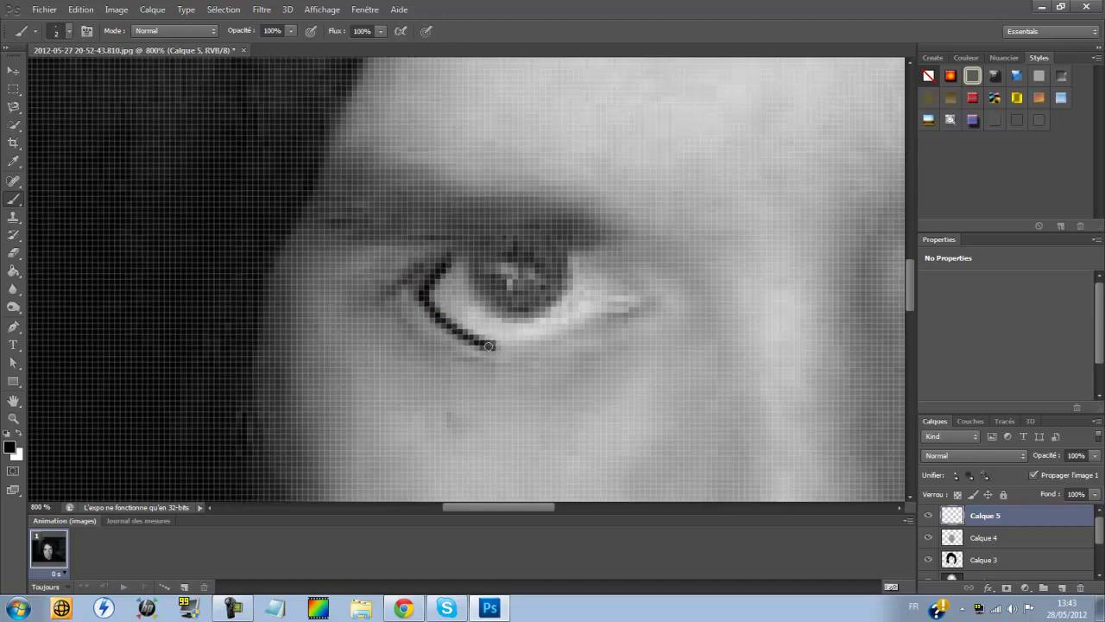
pyautogui.moveTo(448, 268)
pyautogui.mouseDown()
pyautogui.moveTo(526, 239)
pyautogui.moveTo(582, 251)
pyautogui.moveTo(615, 273)
pyautogui.mouseUp()
# Close the black eye outline by painting the rest of the lower lid and the inner corner beside the nose.
pyautogui.moveTo(496, 345); pyautogui.dragTo(573, 331)
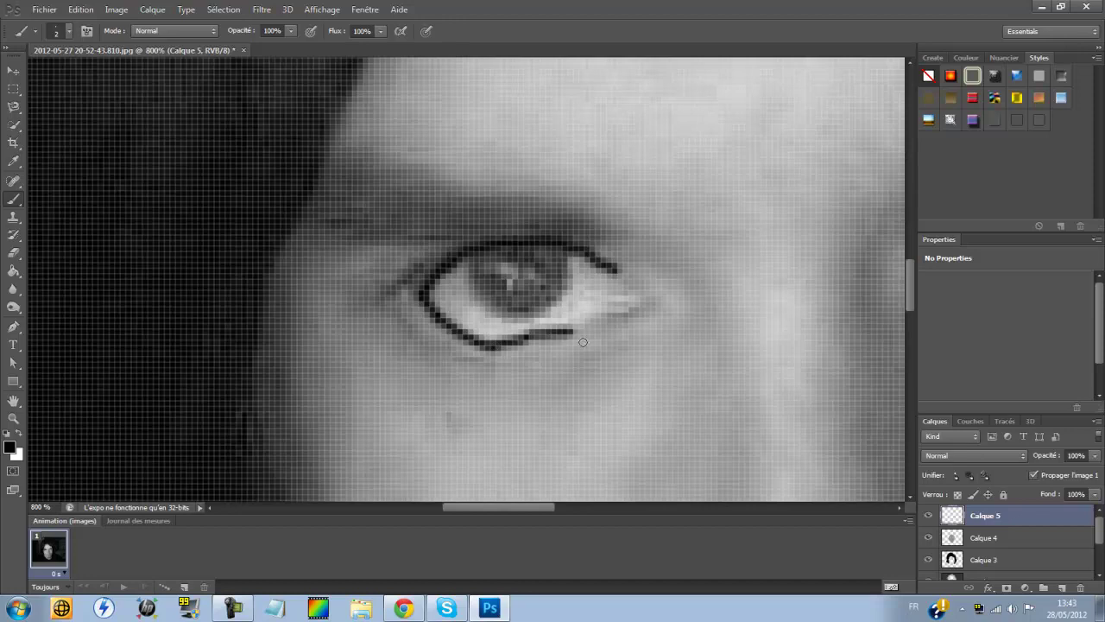
pyautogui.hotkey('ctrl', 'z')
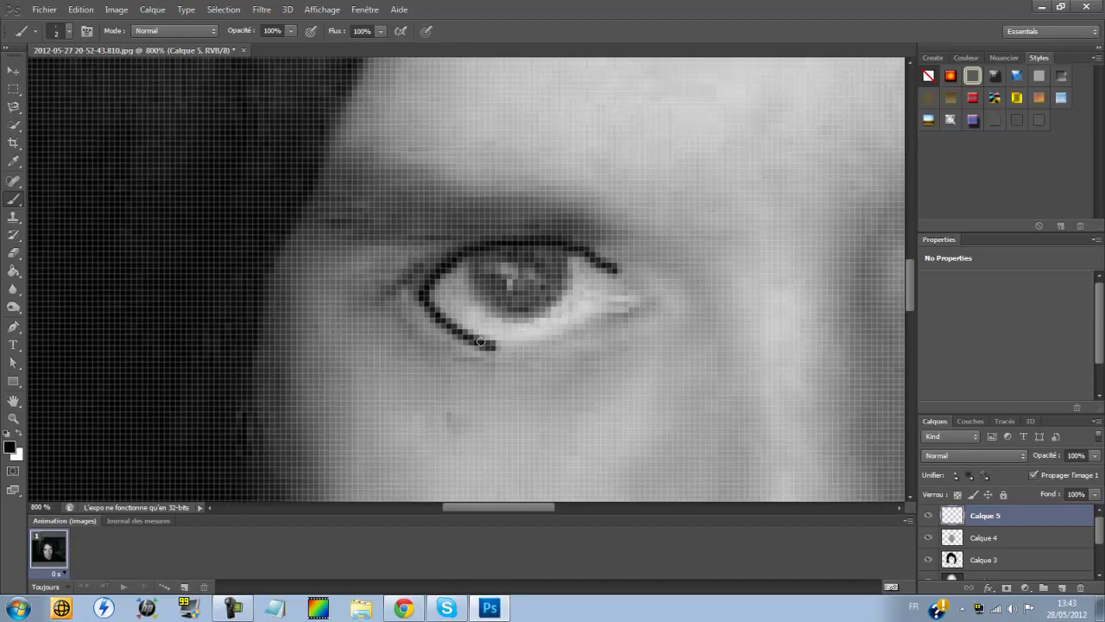
pyautogui.moveTo(485, 346)
pyautogui.mouseDown()
pyautogui.moveTo(548, 336)
pyautogui.moveTo(561, 317)
pyautogui.mouseUp()
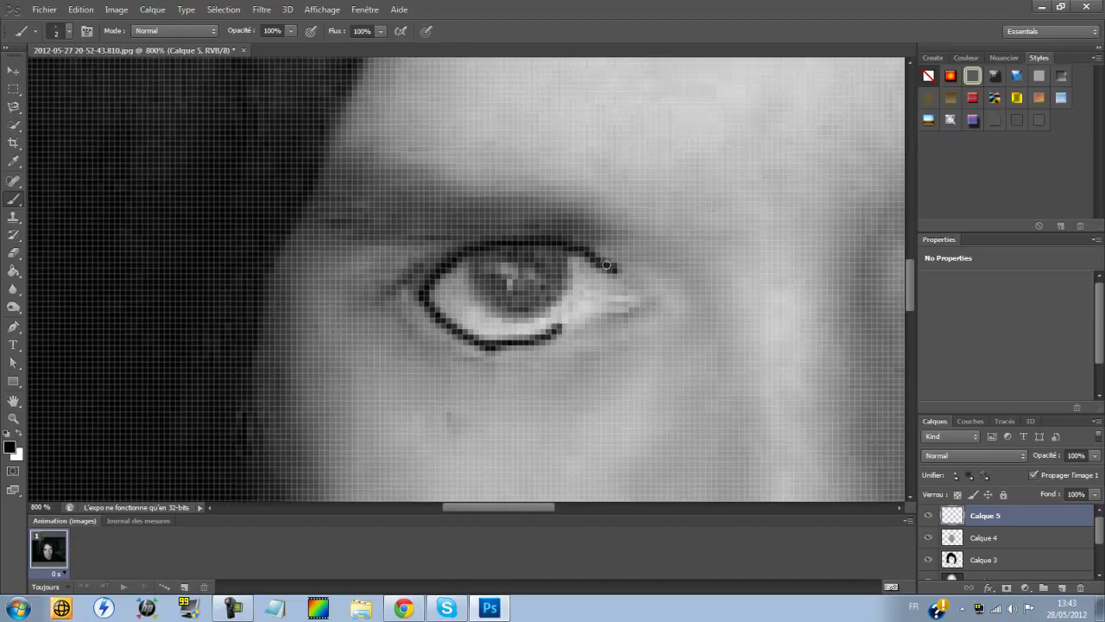
pyautogui.moveTo(607, 265); pyautogui.dragTo(642, 296)
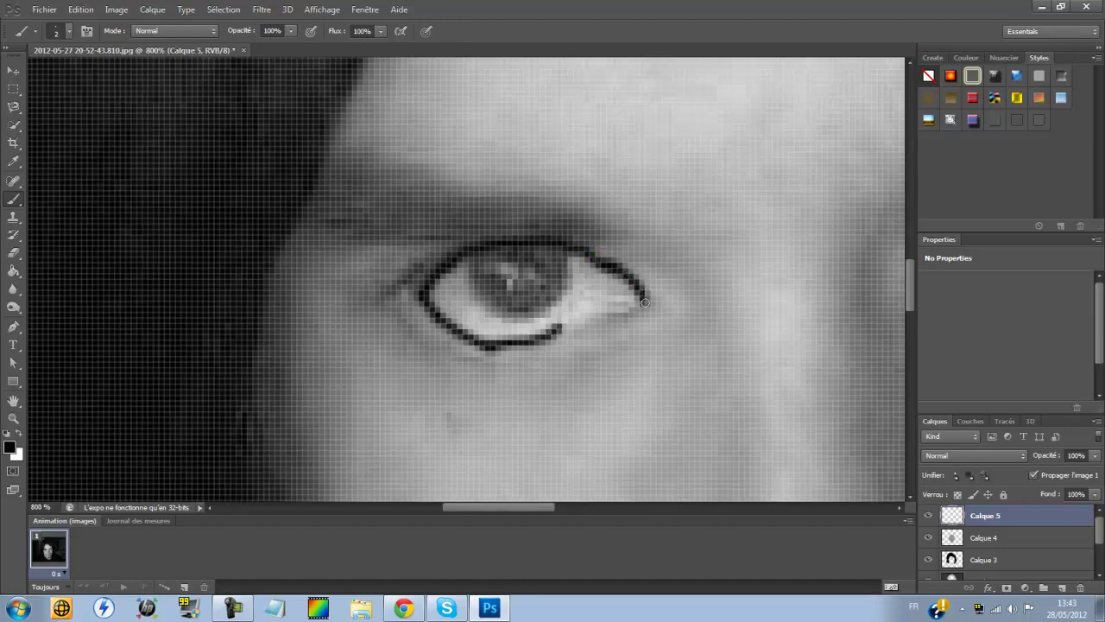
pyautogui.moveTo(555, 334); pyautogui.dragTo(645, 301)
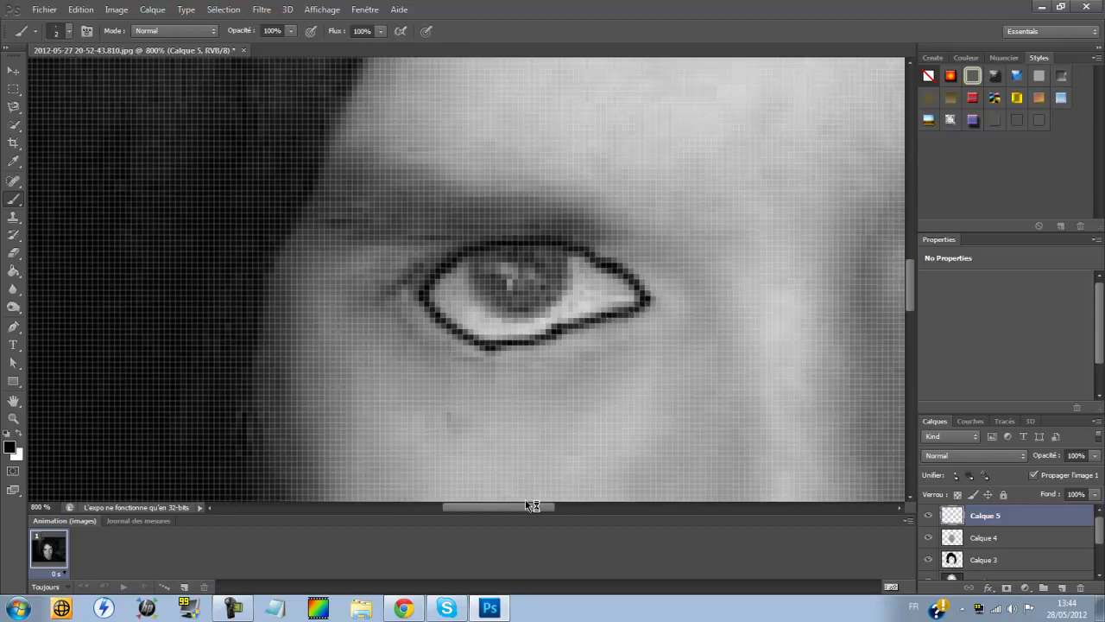
# Outline the other eye in black along its lower and upper lids, joining the lines at both corners.
pyautogui.moveTo(529, 505)
pyautogui.mouseDown()
pyautogui.moveTo(609, 488)
pyautogui.moveTo(572, 498)
pyautogui.mouseUp()
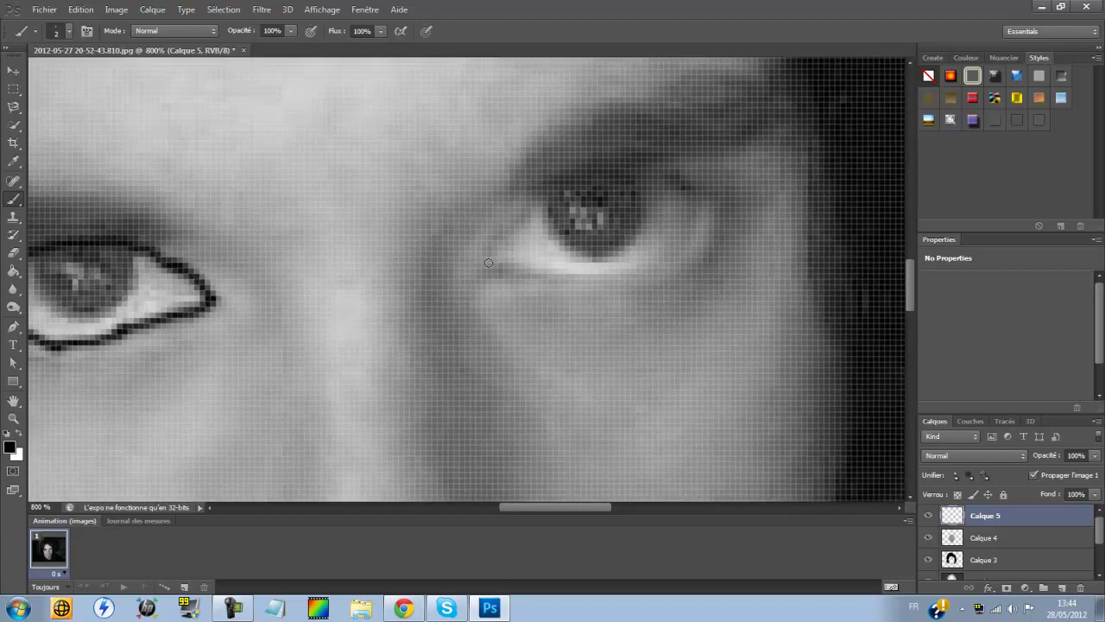
pyautogui.moveTo(493, 257); pyautogui.dragTo(566, 273)
pyautogui.moveTo(497, 257); pyautogui.dragTo(563, 192)
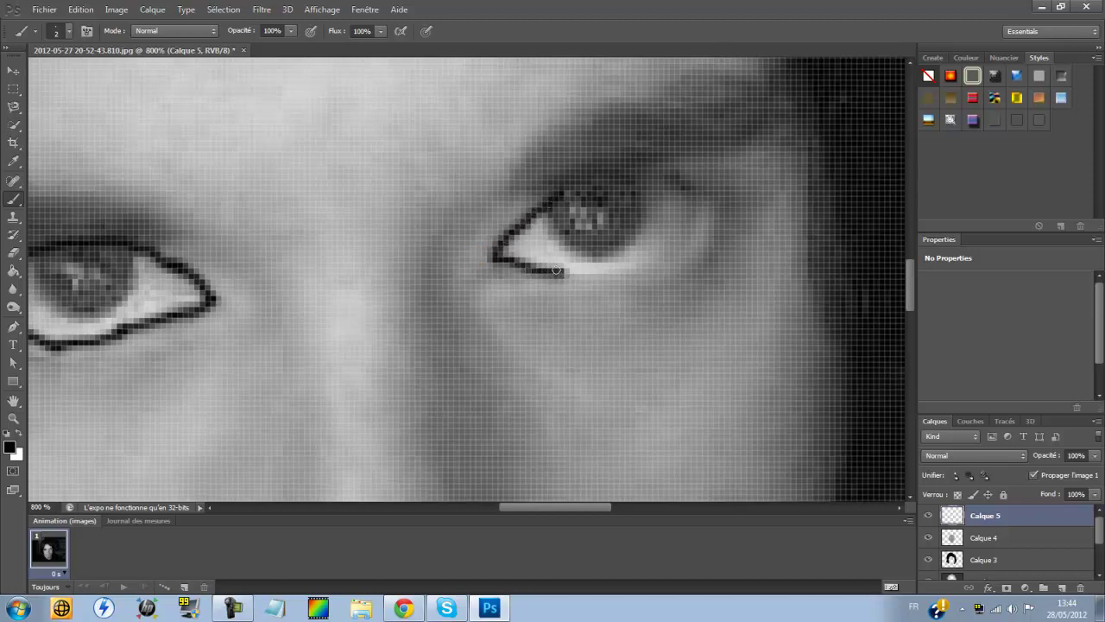
pyautogui.moveTo(557, 270)
pyautogui.mouseDown()
pyautogui.moveTo(615, 276)
pyautogui.moveTo(651, 259)
pyautogui.mouseUp()
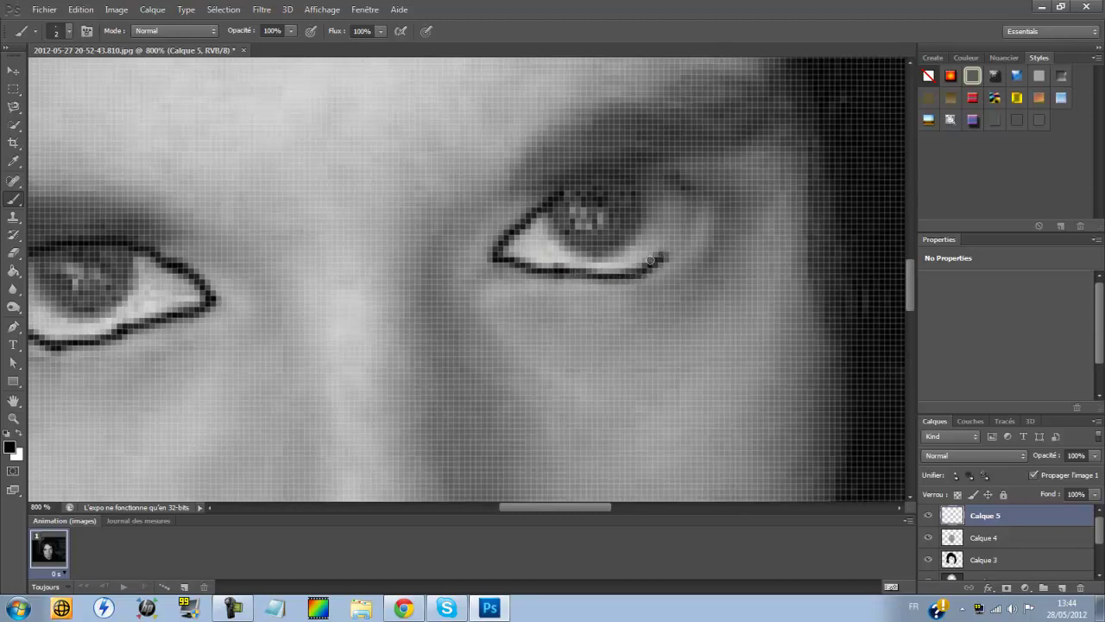
pyautogui.moveTo(555, 203)
pyautogui.mouseDown()
pyautogui.moveTo(570, 185)
pyautogui.moveTo(631, 173)
pyautogui.moveTo(679, 180)
pyautogui.moveTo(702, 200)
pyautogui.mouseUp()
pyautogui.moveTo(655, 267); pyautogui.dragTo(700, 204)
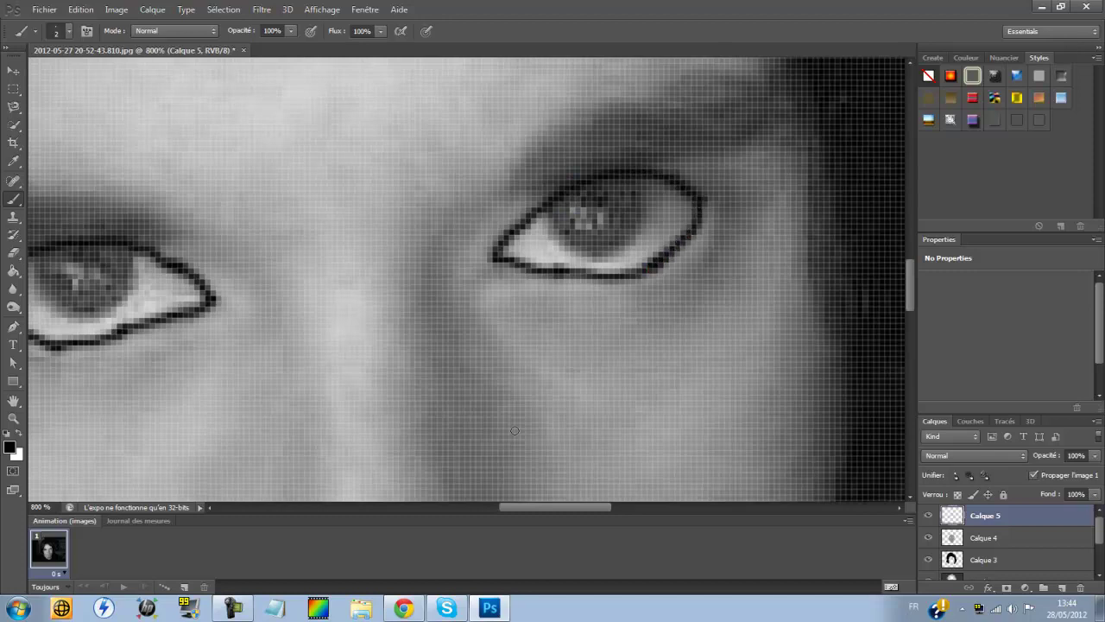
# Try the Incrustation and Saturation blending modes on the eye outline layer Calque 5.
pyautogui.moveTo(527, 507); pyautogui.dragTo(513, 508)
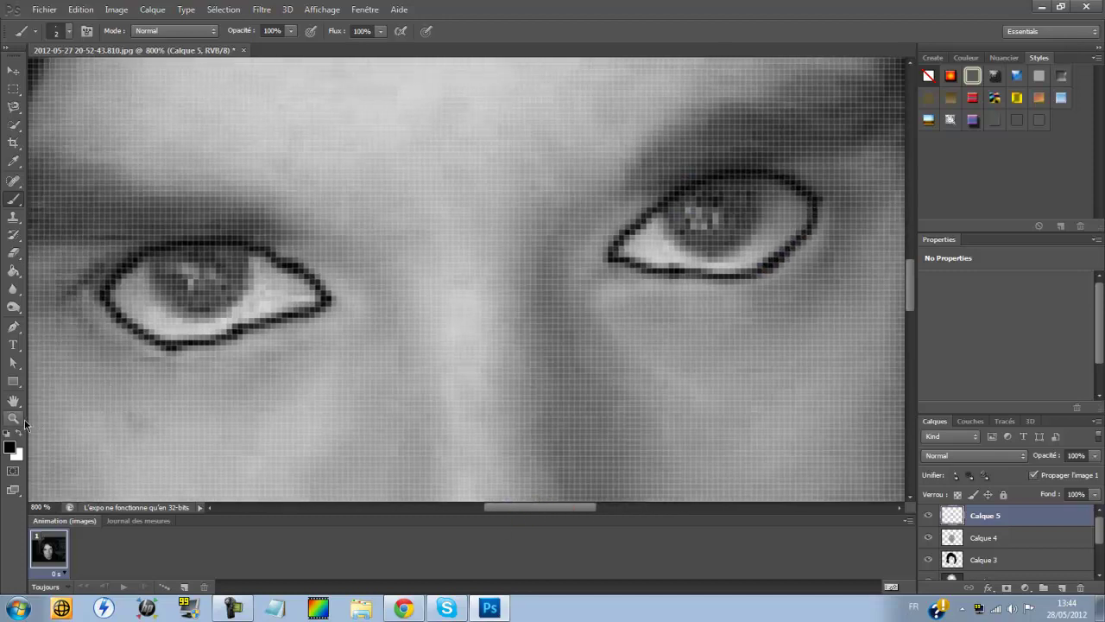
pyautogui.click(19, 421)
pyautogui.rightClick(202, 380)
pyautogui.click(222, 387)
pyautogui.click(438, 287)
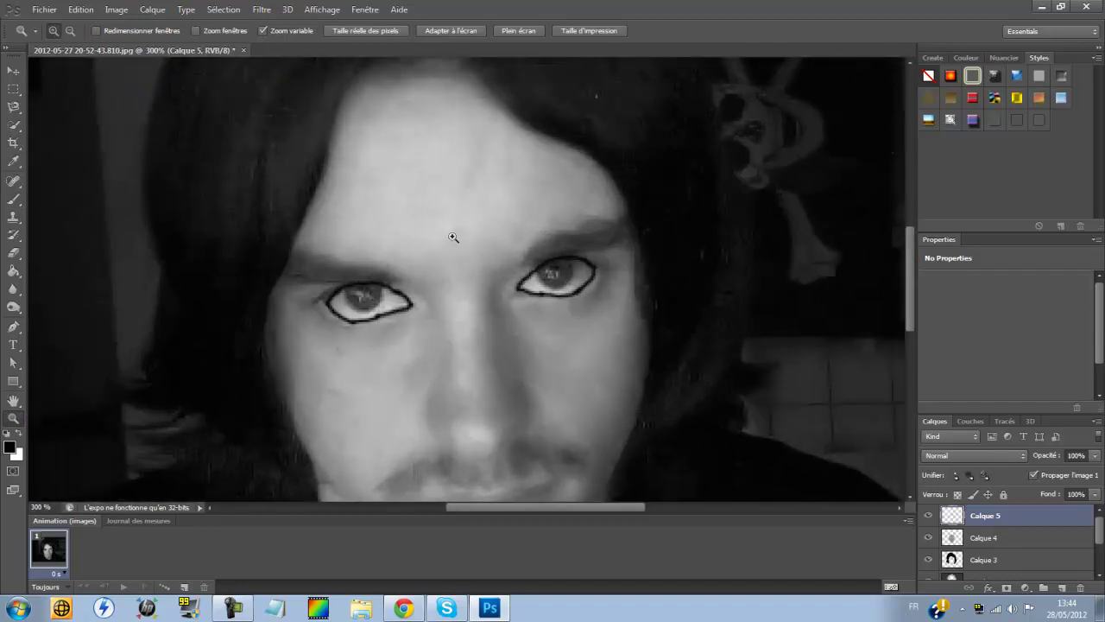
pyautogui.click(1010, 459)
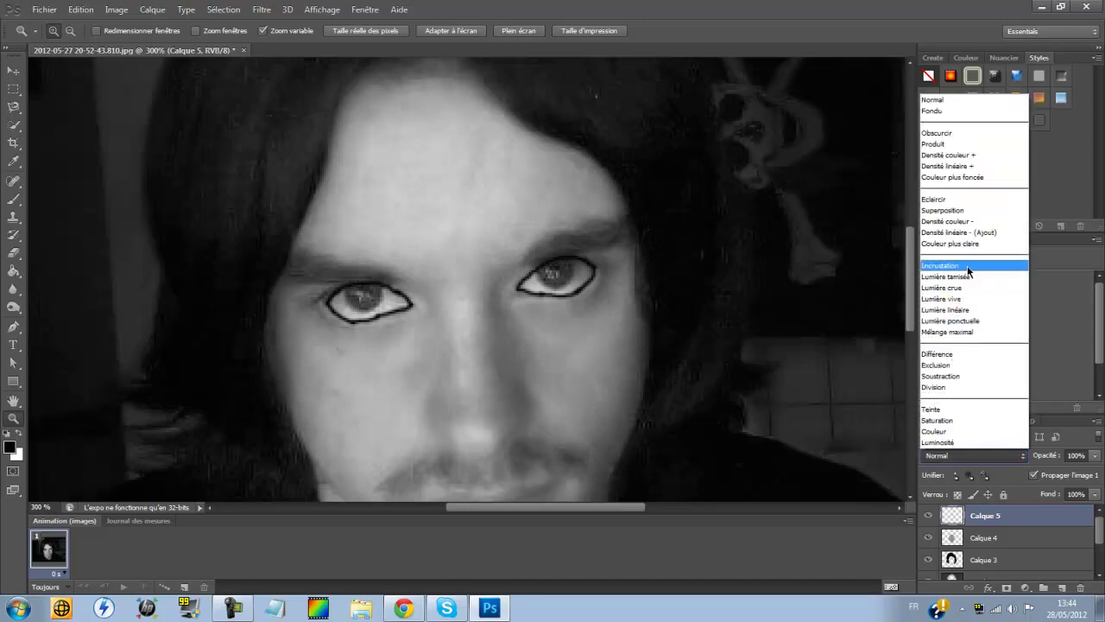
pyautogui.click(968, 266)
pyautogui.click(972, 455)
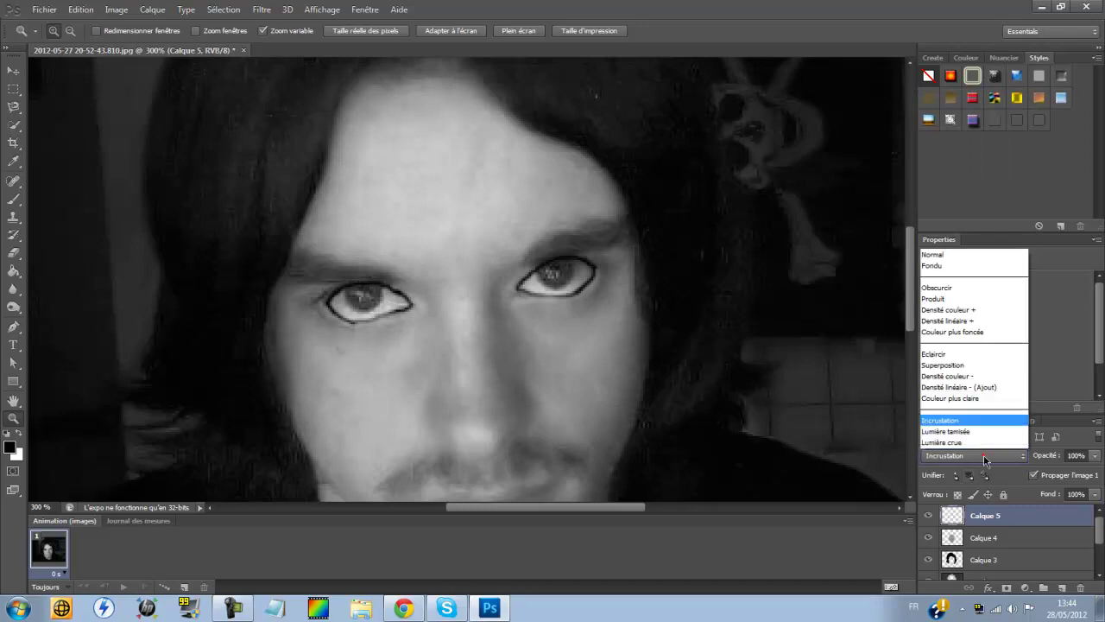
pyautogui.click(985, 439)
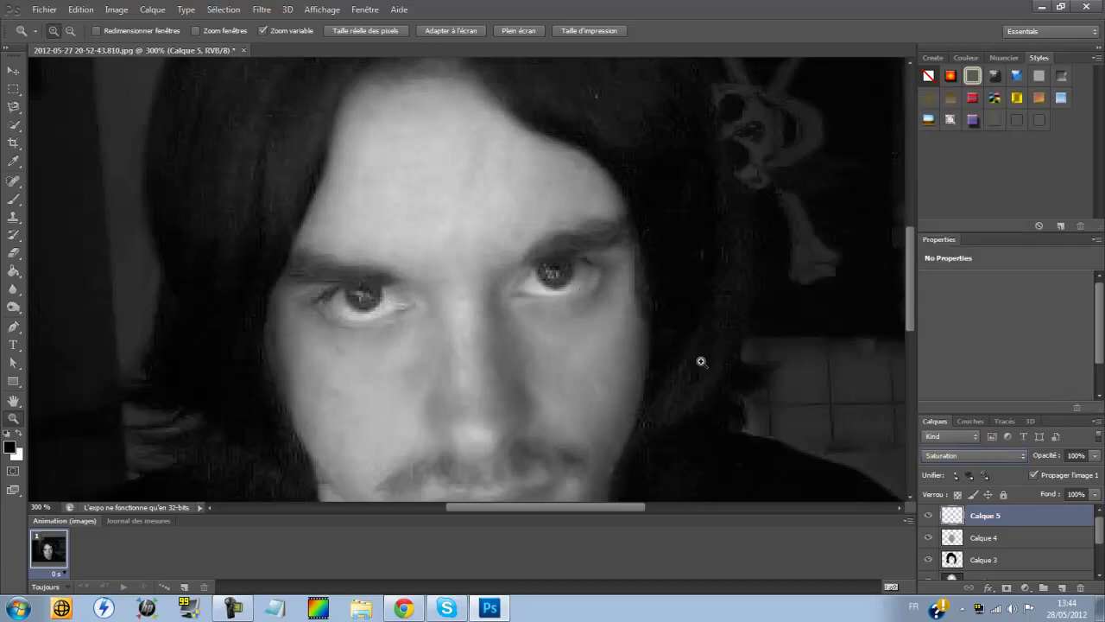
# Try the Lumière vive, Lumière tamisée and Incrustation blending modes on the eye outline layer.
pyautogui.press('Up')
pyautogui.press('Up')
pyautogui.press('Up')
pyautogui.press('Up')
pyautogui.press('Up')
pyautogui.press('Up')
pyautogui.press('Up')
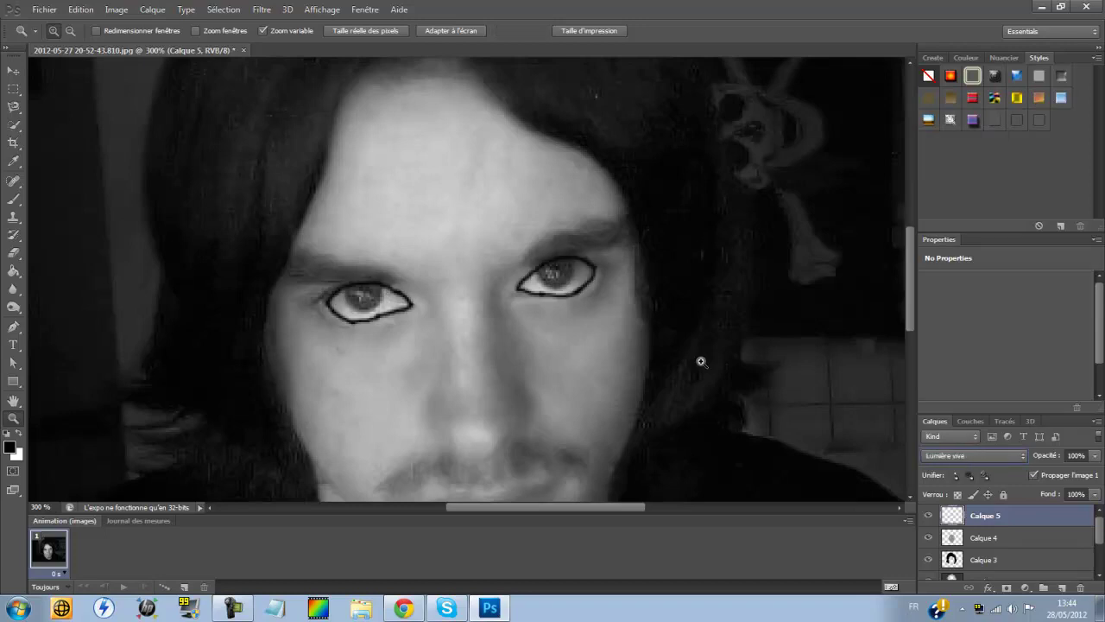
pyautogui.press('Up')
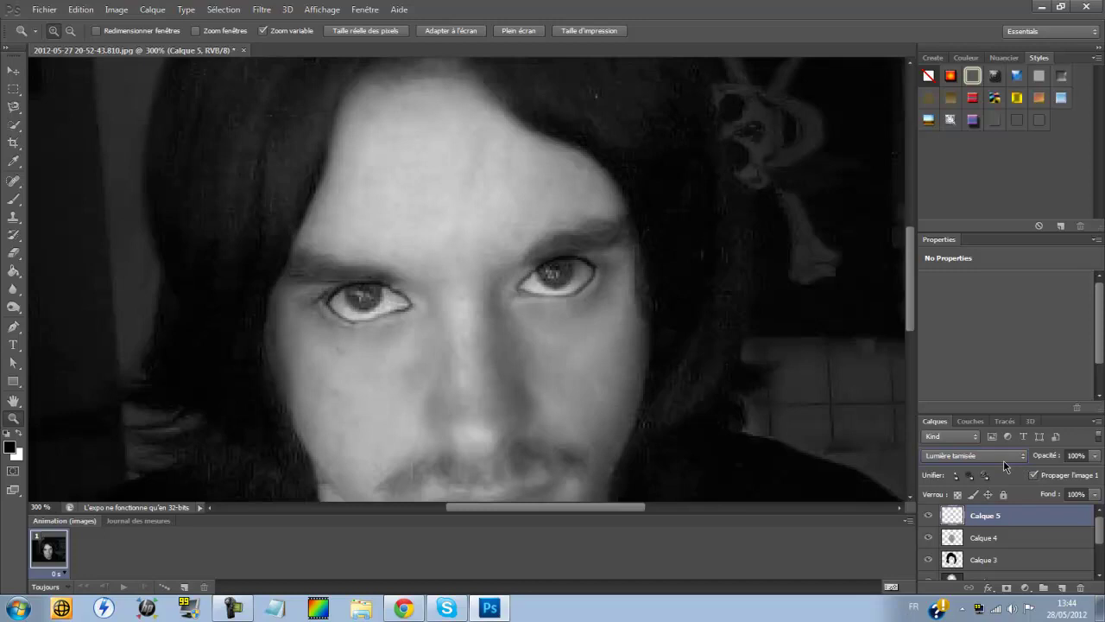
pyautogui.press('Up')
pyautogui.press('Up')
pyautogui.press('Down')
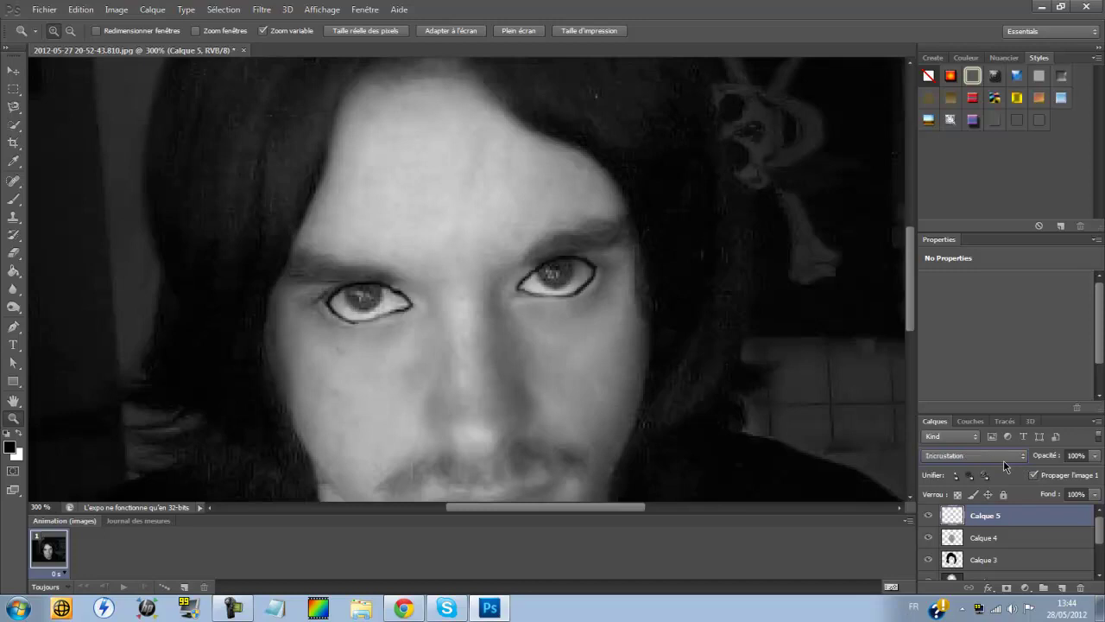
# Try the remaining blending modes on the eye outline layer, including Eclaircir, Fondu and Obscurcir.
pyautogui.press('Up')
pyautogui.press('Down')
pyautogui.press('Up')
pyautogui.press('Up')
pyautogui.press('Up')
pyautogui.press('Up')
pyautogui.press('Up')
pyautogui.press('Up')
pyautogui.press('Up')
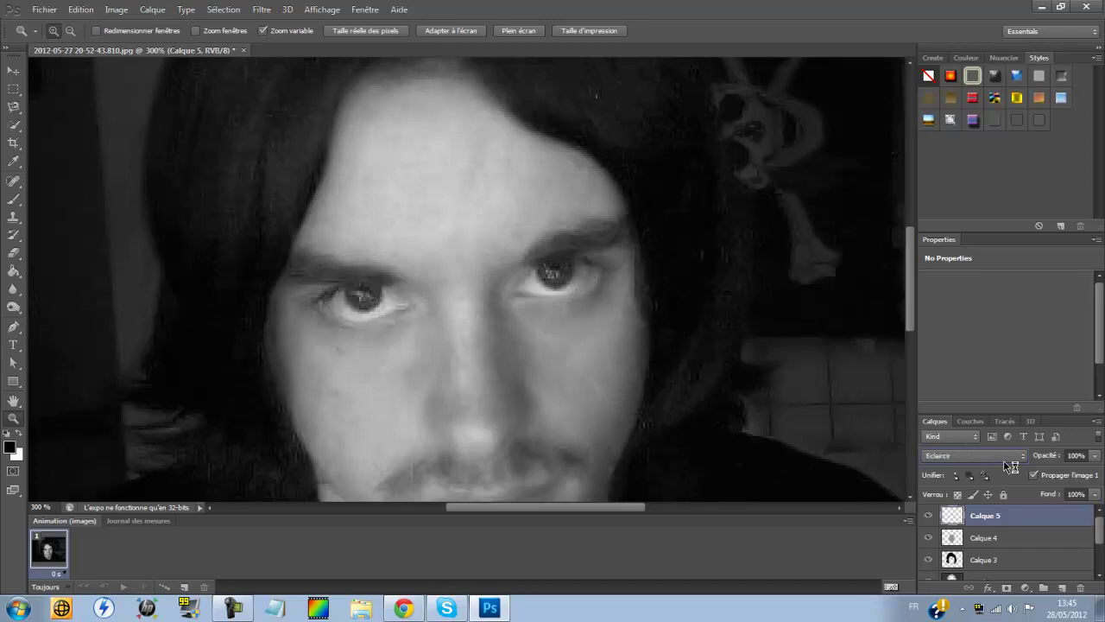
pyautogui.press('Up')
pyautogui.press('Up')
pyautogui.press('Up')
pyautogui.press('Up')
pyautogui.press('Up')
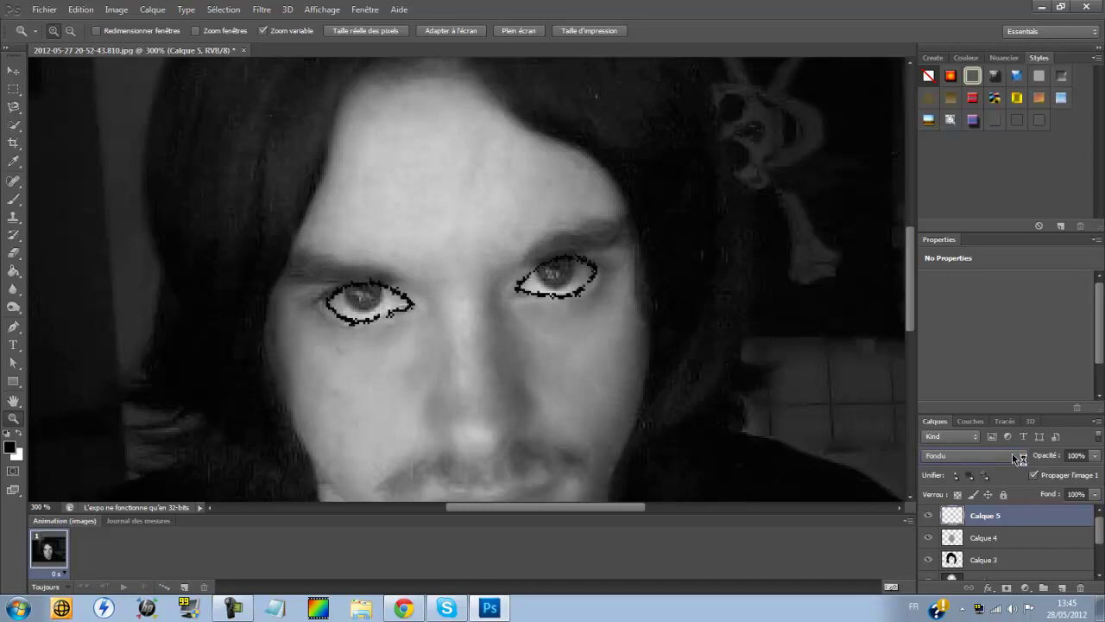
pyautogui.press('Down')
pyautogui.press('Down')
# Set the eye outline layer's blending mode to Lumière tamisée.
pyautogui.click(1017, 458)
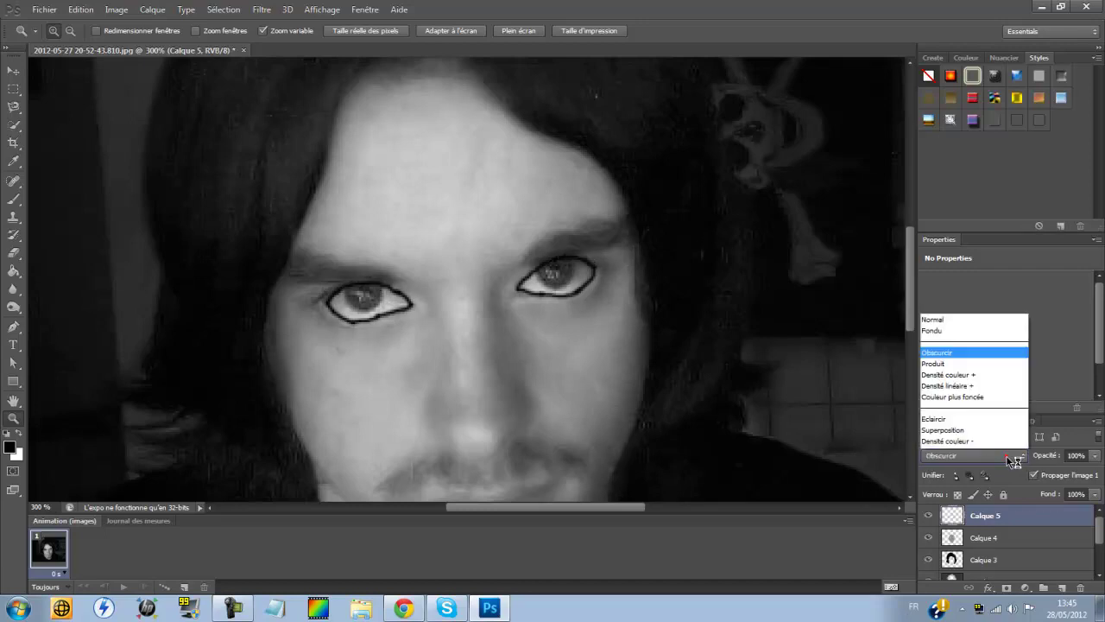
pyautogui.click(974, 276)
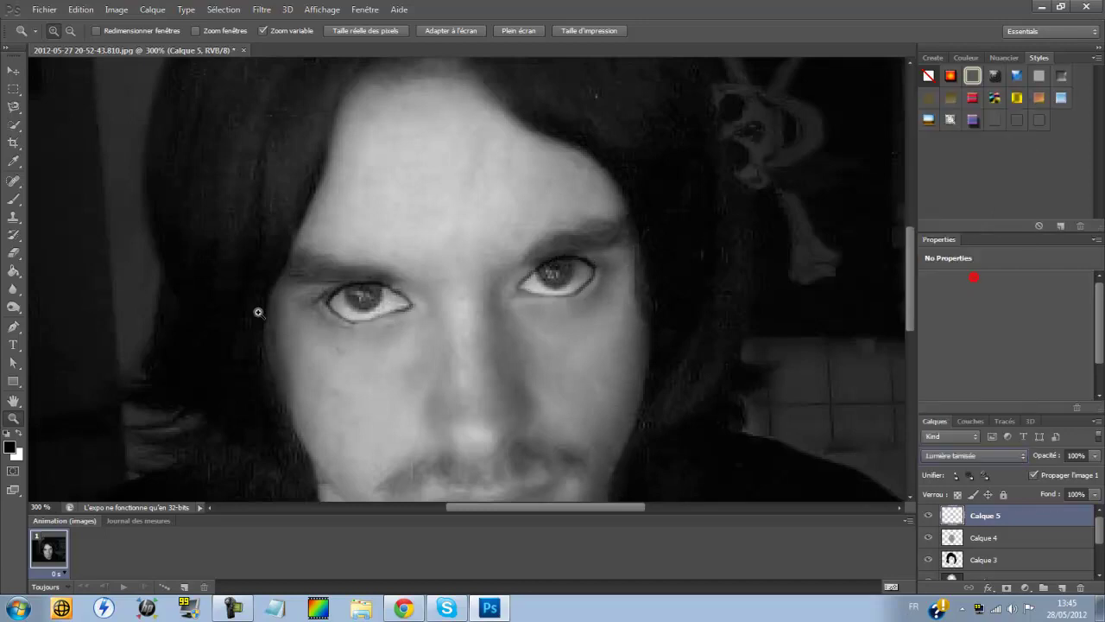
pyautogui.rightClick(234, 375)
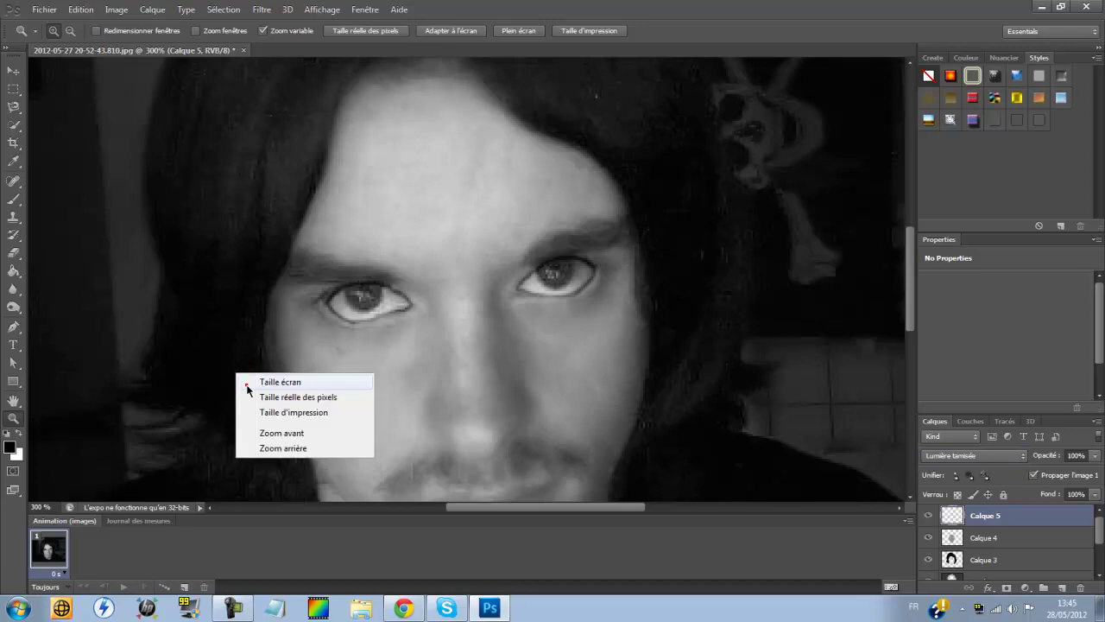
# Add a new layer above the eye outline layer and set the foreground colour to light grey.
pyautogui.click(275, 448)
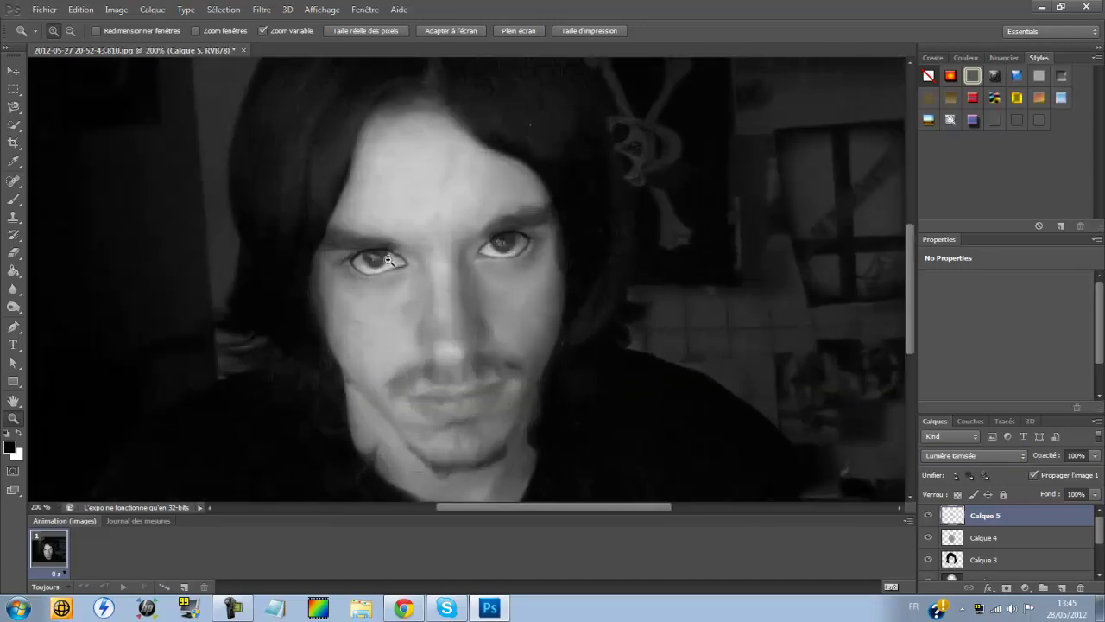
pyautogui.click(1062, 588)
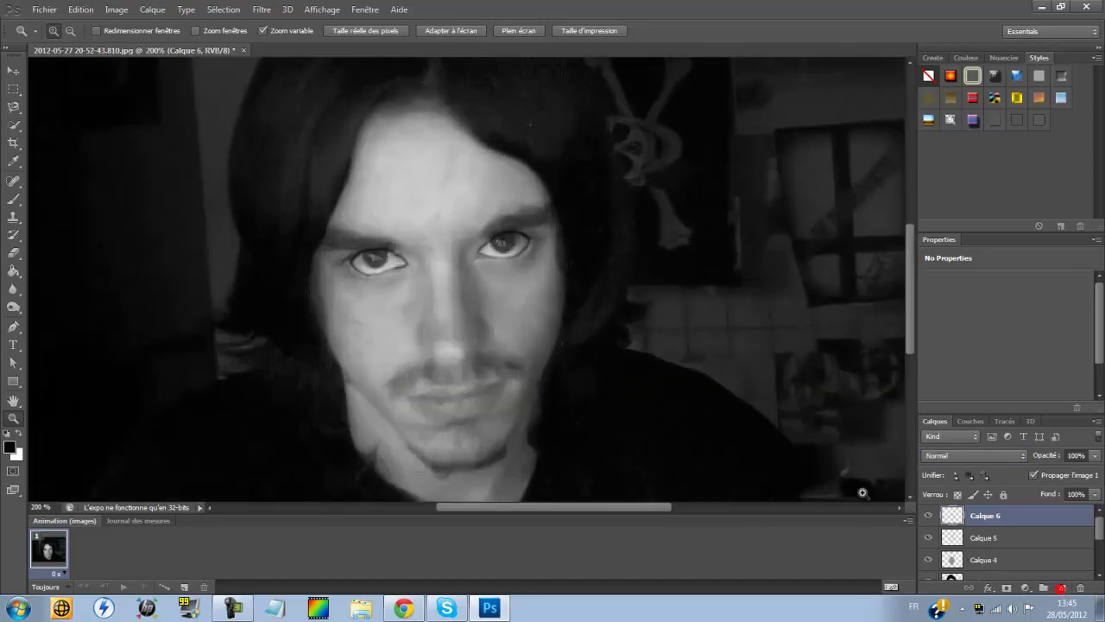
pyautogui.moveTo(358, 263); pyautogui.dragTo(348, 286)
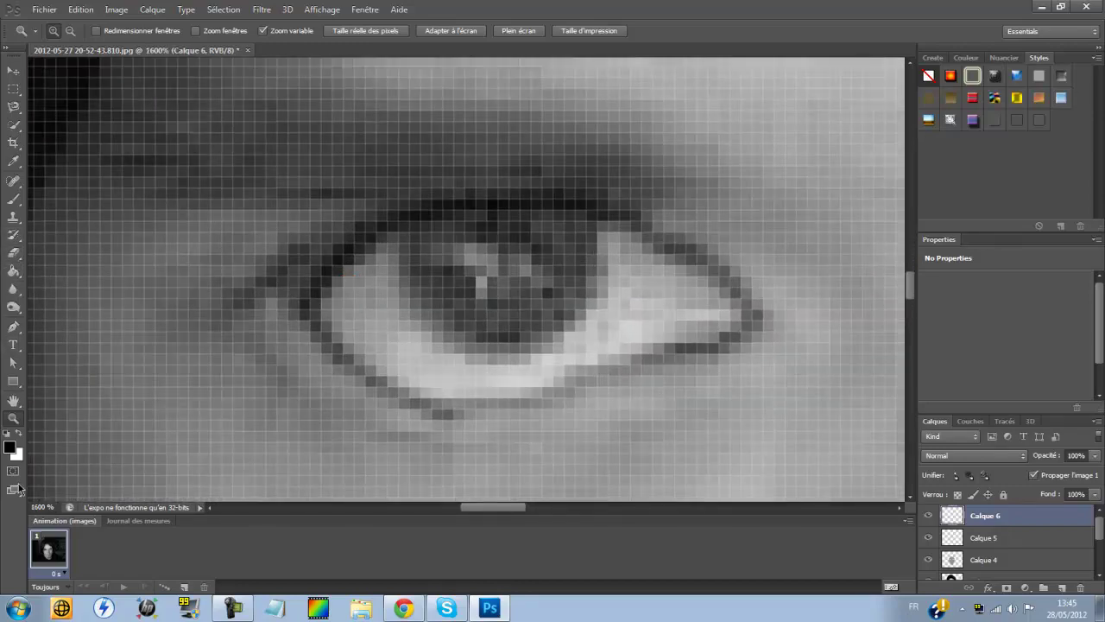
pyautogui.click(9, 446)
pyautogui.moveTo(420, 346); pyautogui.dragTo(409, 341)
pyautogui.click(744, 294)
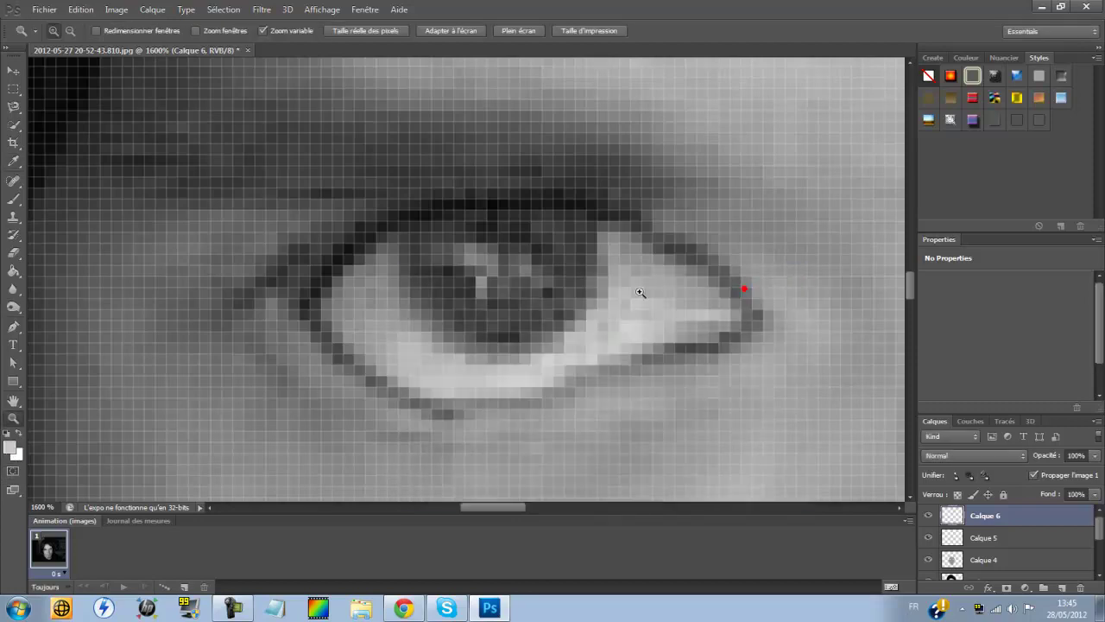
# Paint the white of the left-hand eye light grey on the new layer with a soft 2 px brush.
pyautogui.click(14, 200)
pyautogui.click(56, 31)
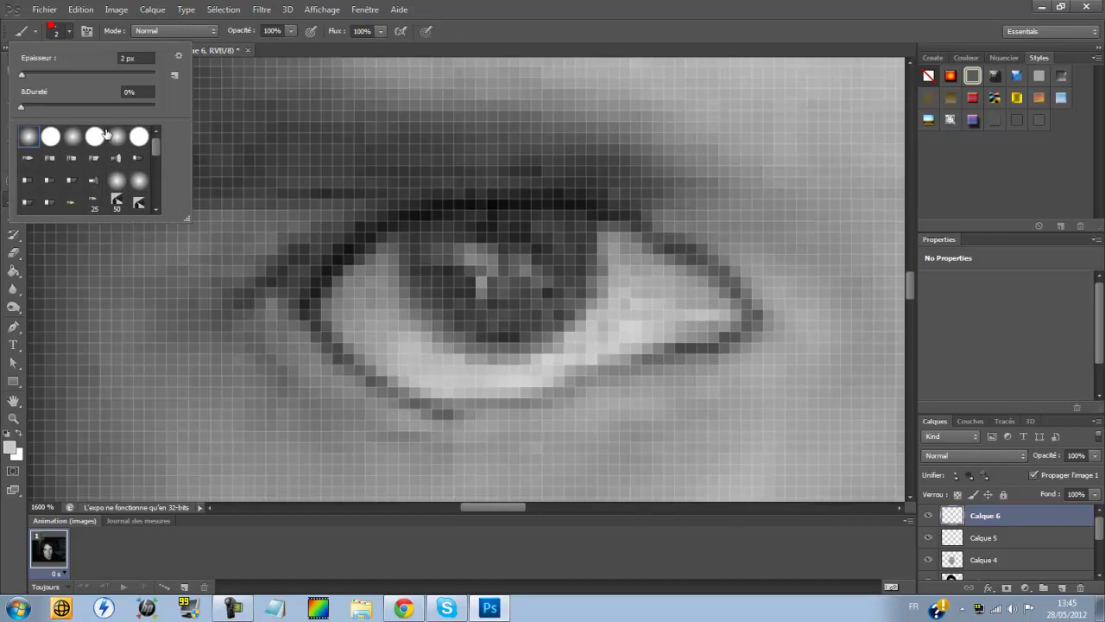
pyautogui.click(339, 309)
pyautogui.moveTo(339, 309)
pyautogui.mouseDown()
pyautogui.moveTo(390, 255)
pyautogui.moveTo(401, 333)
pyautogui.moveTo(378, 298)
pyautogui.moveTo(353, 332)
pyautogui.moveTo(380, 364)
pyautogui.moveTo(439, 388)
pyautogui.moveTo(398, 350)
pyautogui.moveTo(379, 291)
pyautogui.moveTo(371, 349)
pyautogui.moveTo(380, 311)
pyautogui.moveTo(362, 285)
pyautogui.moveTo(383, 258)
pyautogui.moveTo(396, 316)
pyautogui.moveTo(435, 360)
pyautogui.moveTo(420, 350)
pyautogui.moveTo(447, 377)
pyautogui.moveTo(479, 375)
pyautogui.moveTo(438, 375)
pyautogui.moveTo(442, 353)
pyautogui.moveTo(477, 376)
pyautogui.moveTo(512, 375)
pyautogui.moveTo(493, 378)
pyautogui.moveTo(699, 310)
pyautogui.moveTo(659, 329)
pyautogui.moveTo(722, 329)
pyautogui.moveTo(630, 260)
pyautogui.moveTo(645, 277)
pyautogui.moveTo(619, 231)
pyautogui.moveTo(614, 304)
pyautogui.moveTo(541, 352)
pyautogui.moveTo(643, 279)
pyautogui.moveTo(639, 320)
pyautogui.mouseUp()
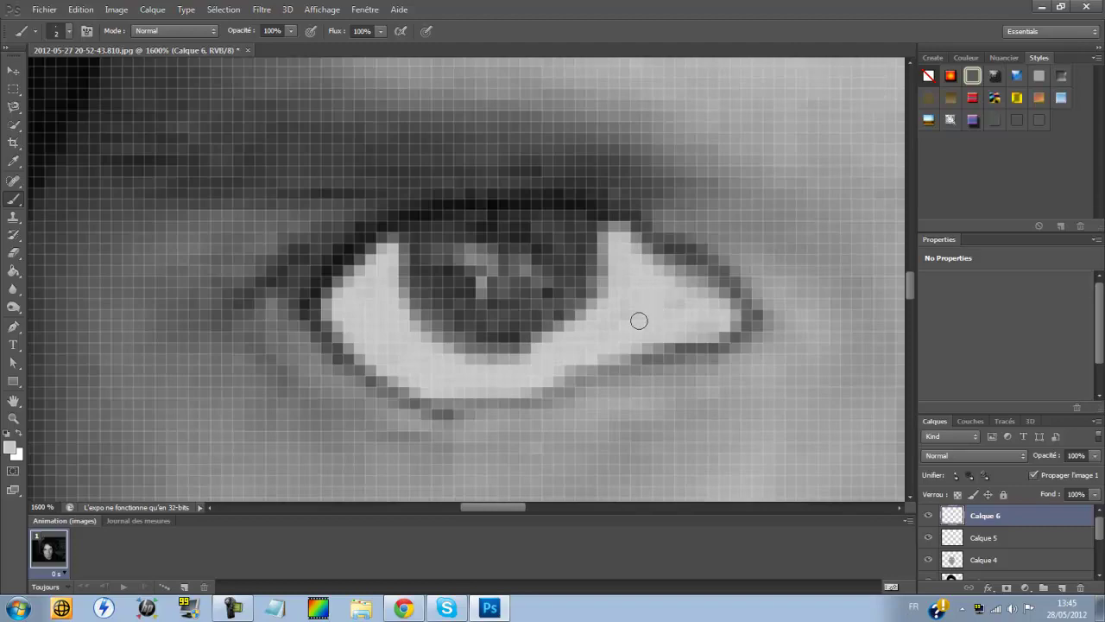
# Paint the white of the right-hand eye with the same light grey 2 px brush.
pyautogui.moveTo(489, 507); pyautogui.dragTo(565, 507)
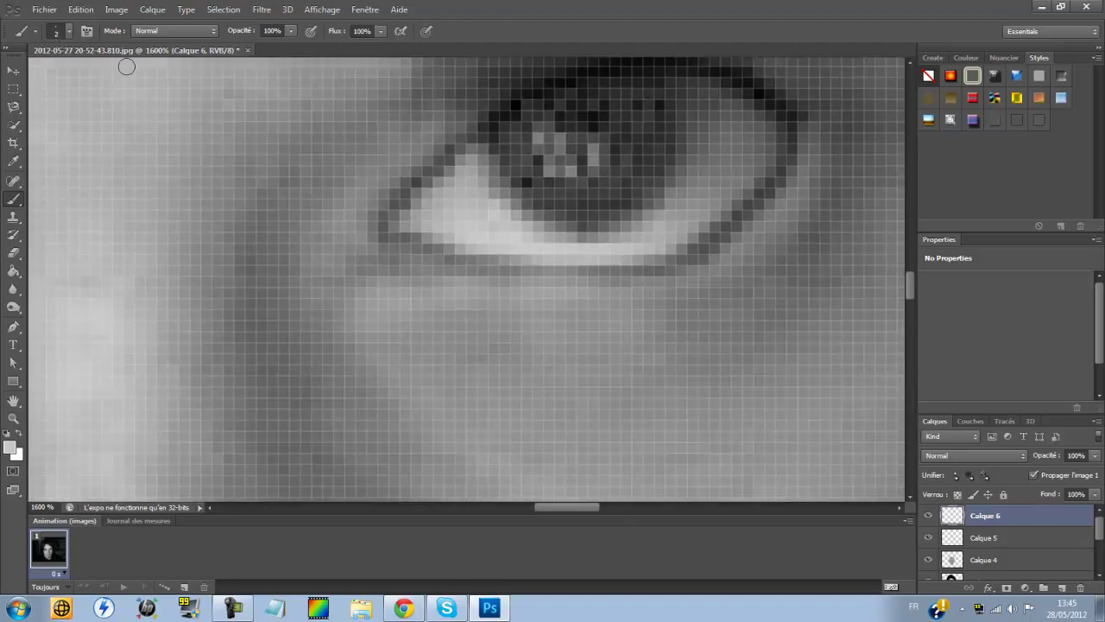
pyautogui.moveTo(906, 296); pyautogui.dragTo(908, 285)
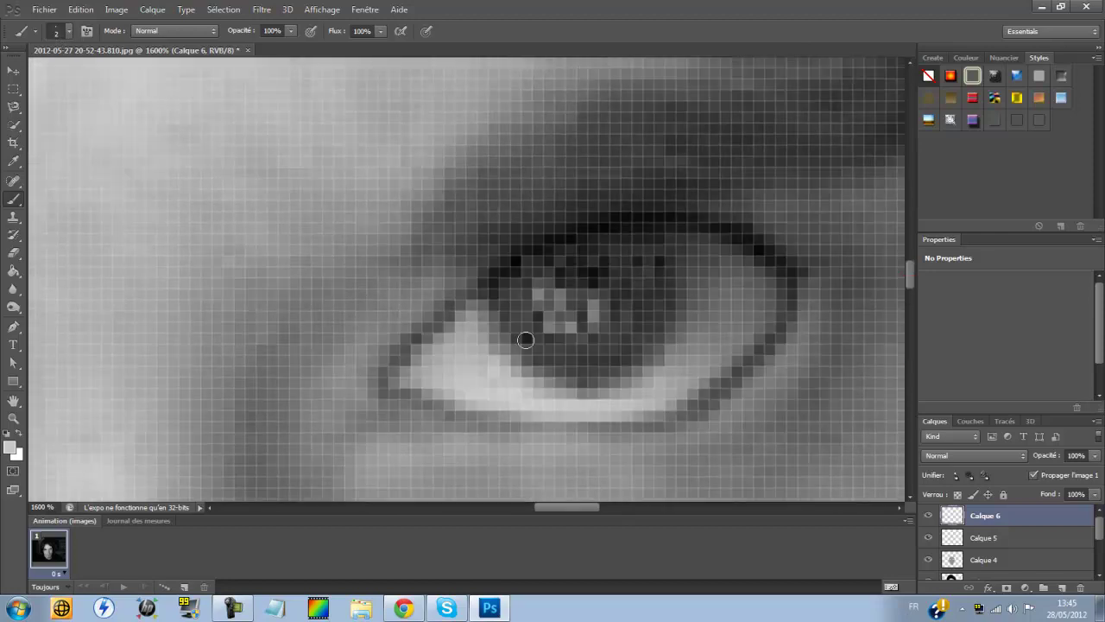
pyautogui.moveTo(427, 358)
pyautogui.mouseDown()
pyautogui.moveTo(435, 385)
pyautogui.moveTo(456, 386)
pyautogui.moveTo(434, 381)
pyautogui.moveTo(464, 372)
pyautogui.moveTo(469, 385)
pyautogui.moveTo(453, 351)
pyautogui.moveTo(491, 362)
pyautogui.moveTo(490, 387)
pyautogui.moveTo(531, 404)
pyautogui.moveTo(484, 388)
pyautogui.moveTo(581, 404)
pyautogui.moveTo(693, 379)
pyautogui.moveTo(662, 407)
pyautogui.moveTo(729, 356)
pyautogui.moveTo(777, 295)
pyautogui.moveTo(748, 349)
pyautogui.mouseUp()
pyautogui.moveTo(738, 290)
pyautogui.mouseDown()
pyautogui.moveTo(645, 394)
pyautogui.moveTo(561, 395)
pyautogui.moveTo(650, 371)
pyautogui.moveTo(702, 321)
pyautogui.moveTo(707, 271)
pyautogui.moveTo(678, 240)
pyautogui.moveTo(749, 265)
pyautogui.moveTo(760, 317)
pyautogui.moveTo(748, 286)
pyautogui.moveTo(721, 336)
pyautogui.moveTo(734, 273)
pyautogui.mouseUp()
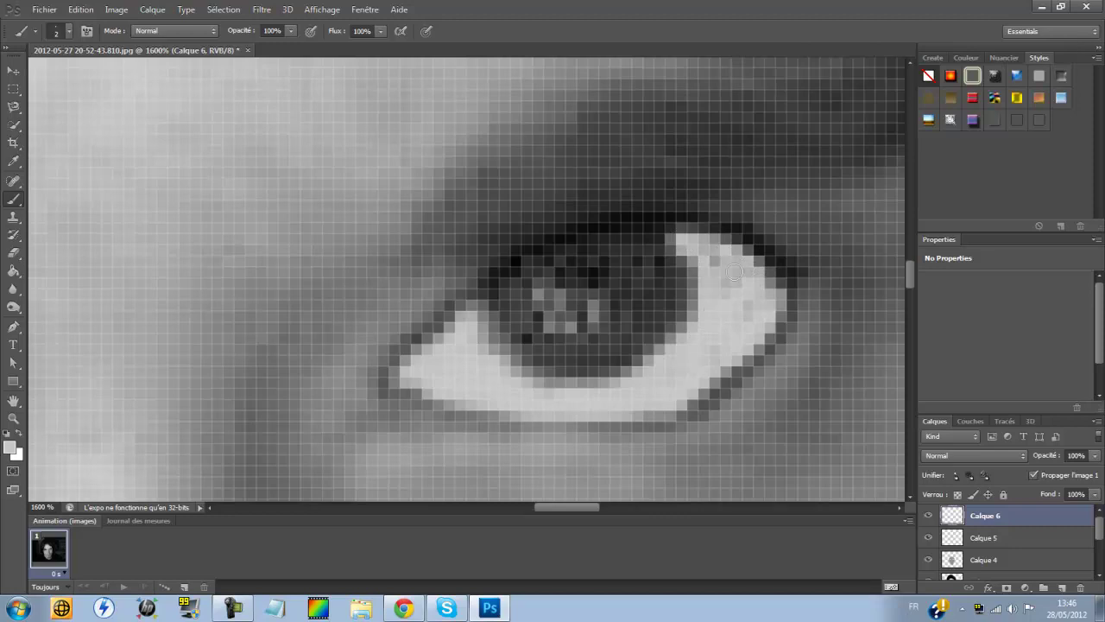
# Try the Teinte and Division blending modes on the eye-whites layer Calque 6, checking the result on the whole portrait.
pyautogui.moveTo(557, 508); pyautogui.dragTo(543, 507)
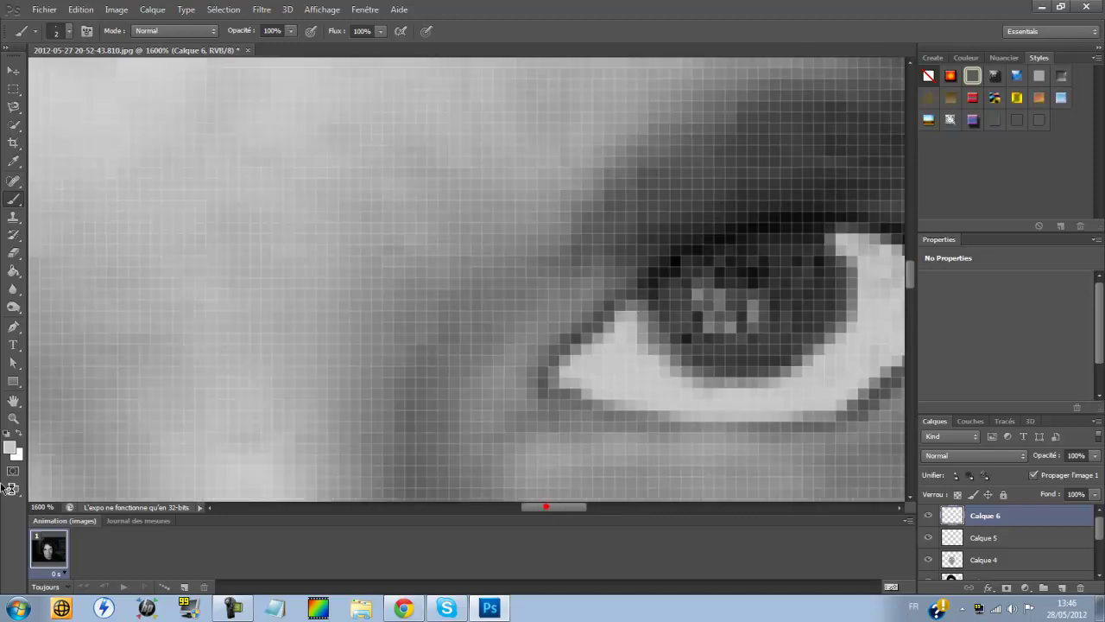
pyautogui.click(19, 417)
pyautogui.rightClick(207, 358)
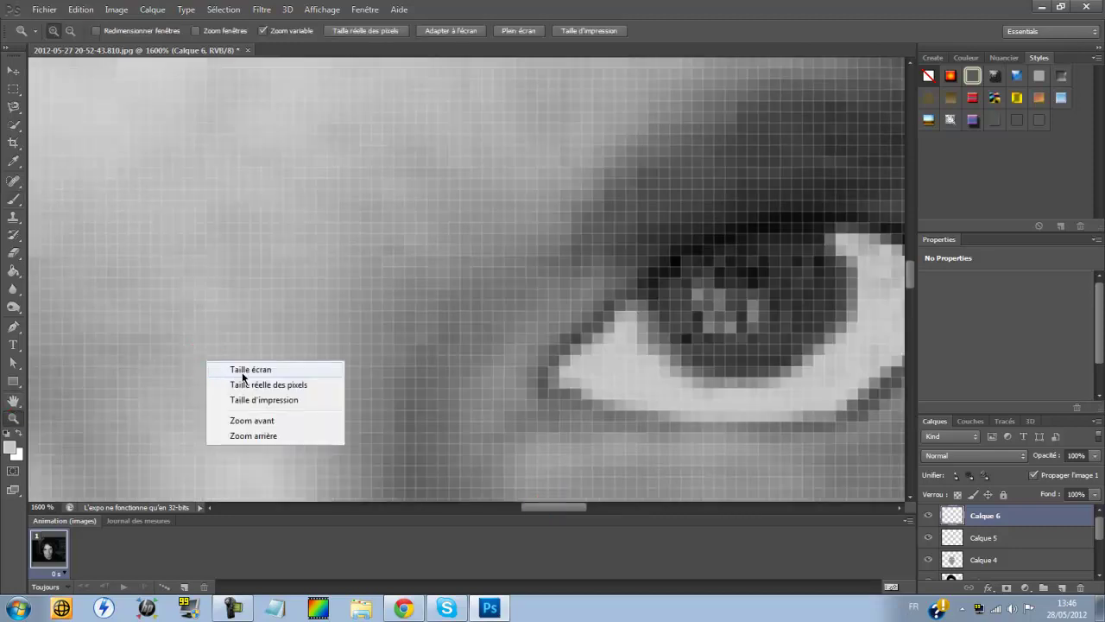
pyautogui.click(239, 373)
pyautogui.click(419, 303)
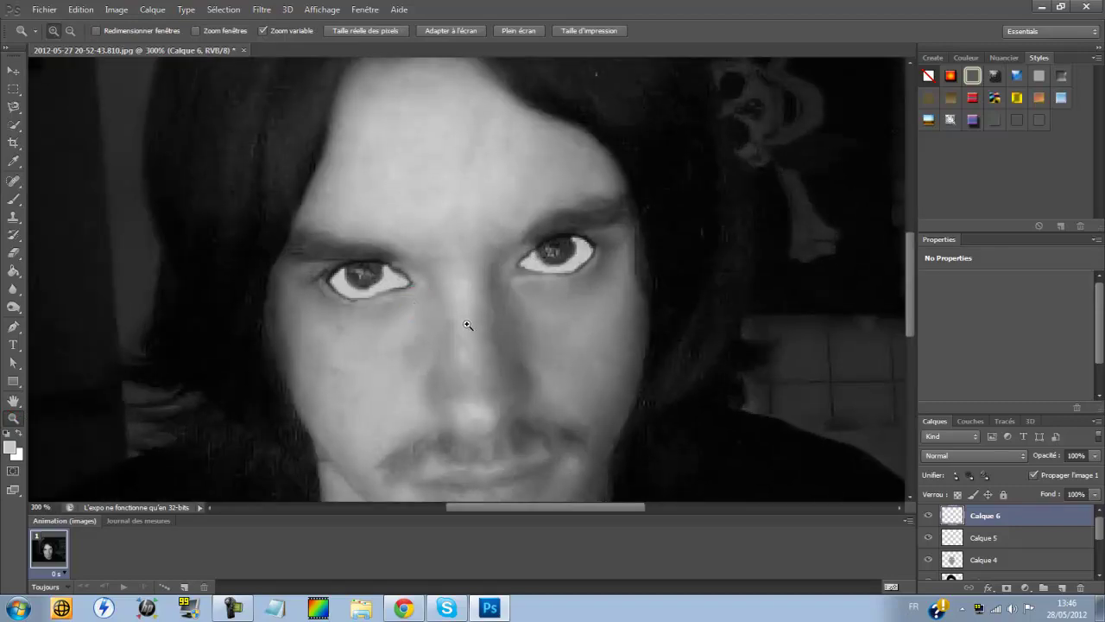
pyautogui.click(996, 455)
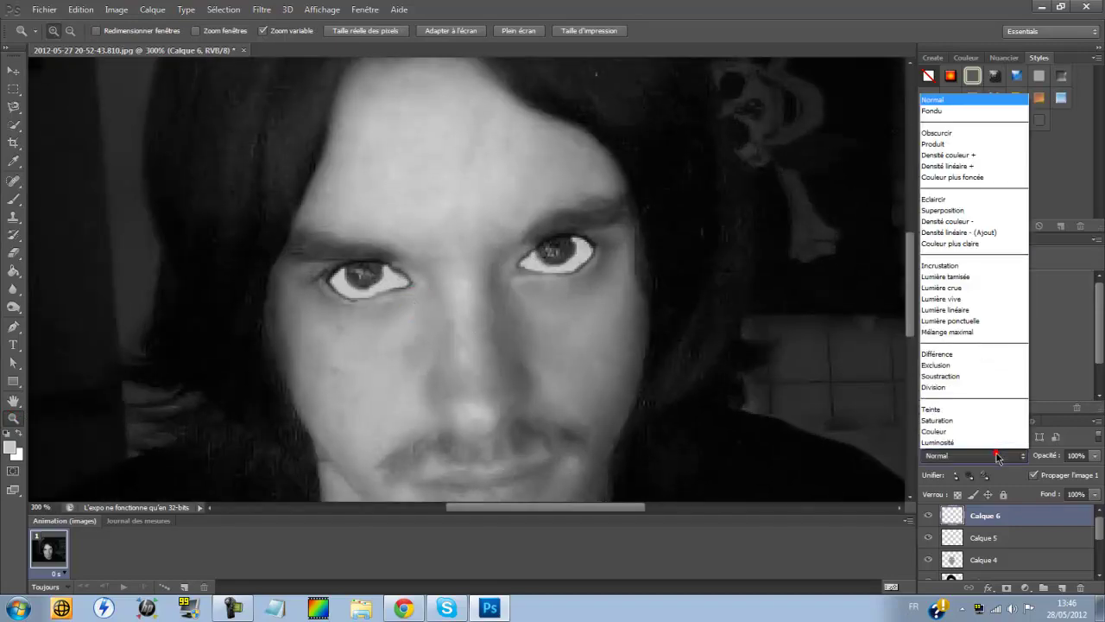
pyautogui.click(994, 454)
pyautogui.click(995, 454)
pyautogui.click(940, 431)
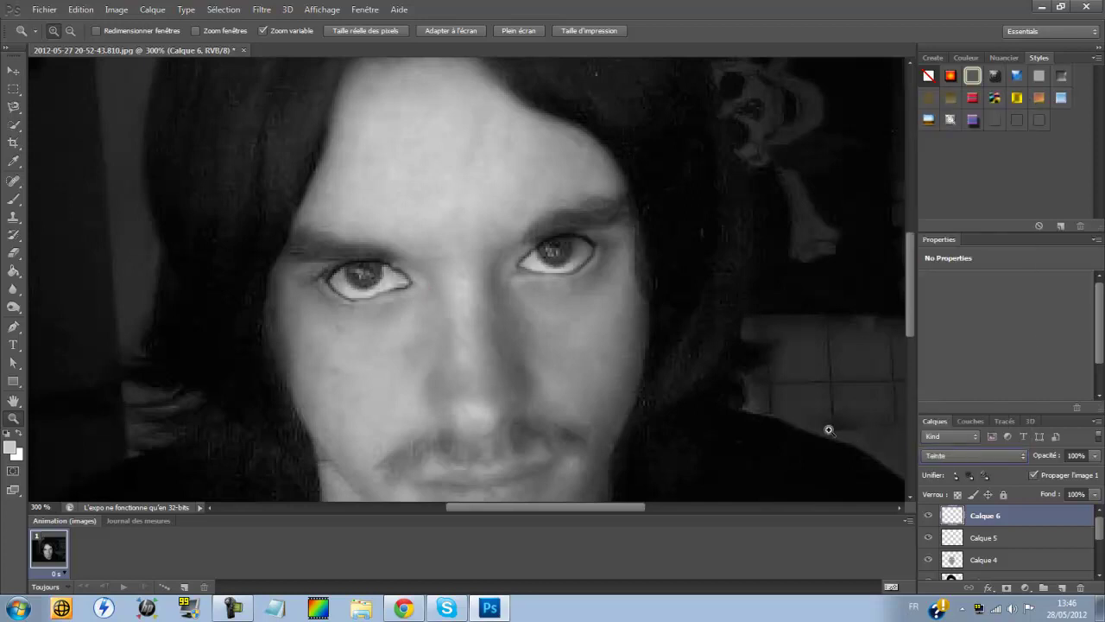
pyautogui.press('Up')
pyautogui.press('Up')
pyautogui.press('Down')
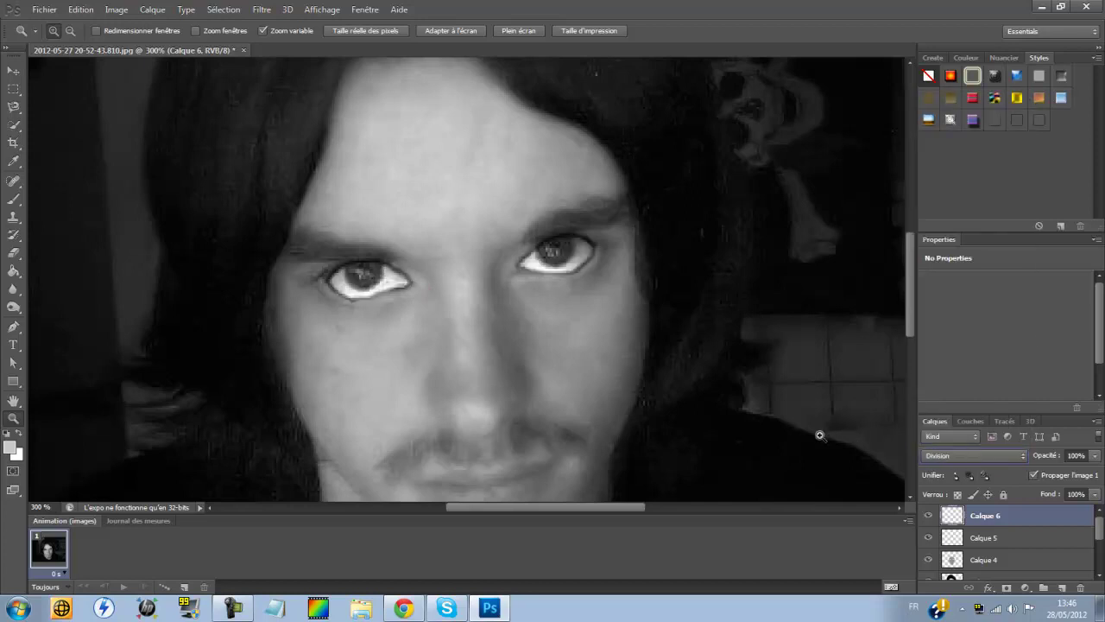
pyautogui.rightClick(543, 316)
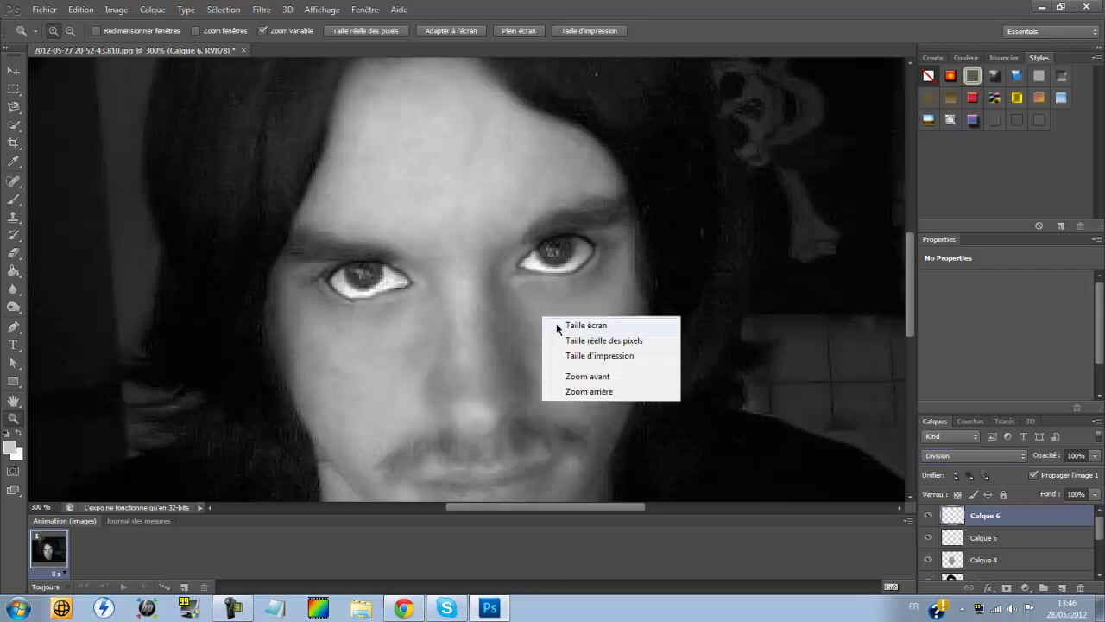
pyautogui.click(553, 321)
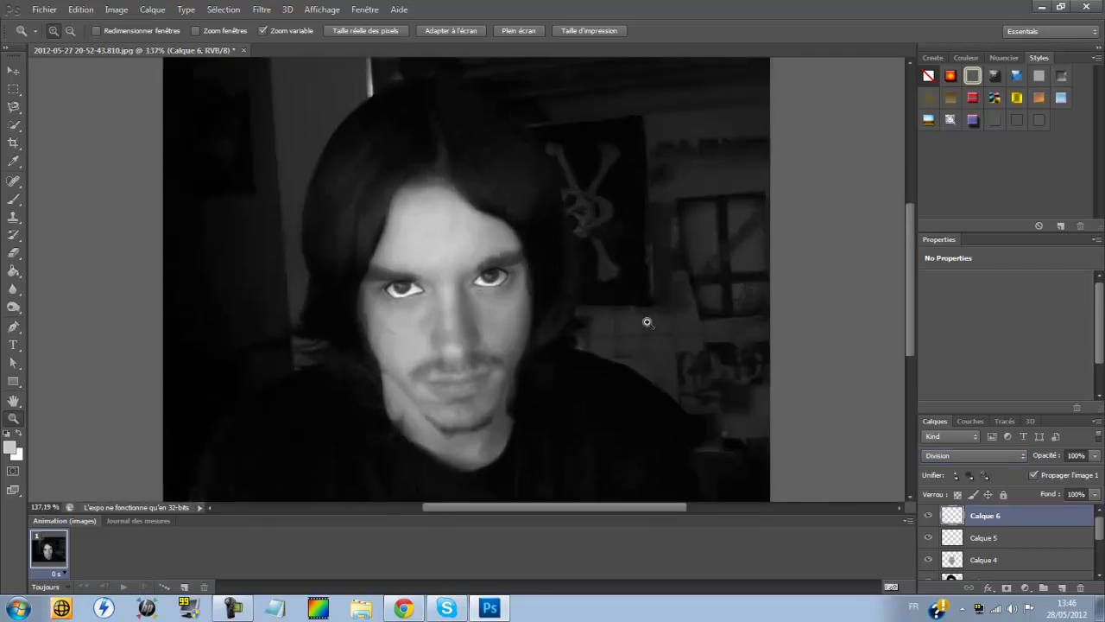
# Try the Mélange maximal, Lumière ponctuelle and Incrustation blending modes on the eye-whites layer.
pyautogui.click(1000, 458)
pyautogui.press('Up')
pyautogui.press('Return')
pyautogui.press('Up')
pyautogui.press('Up')
pyautogui.press('Up')
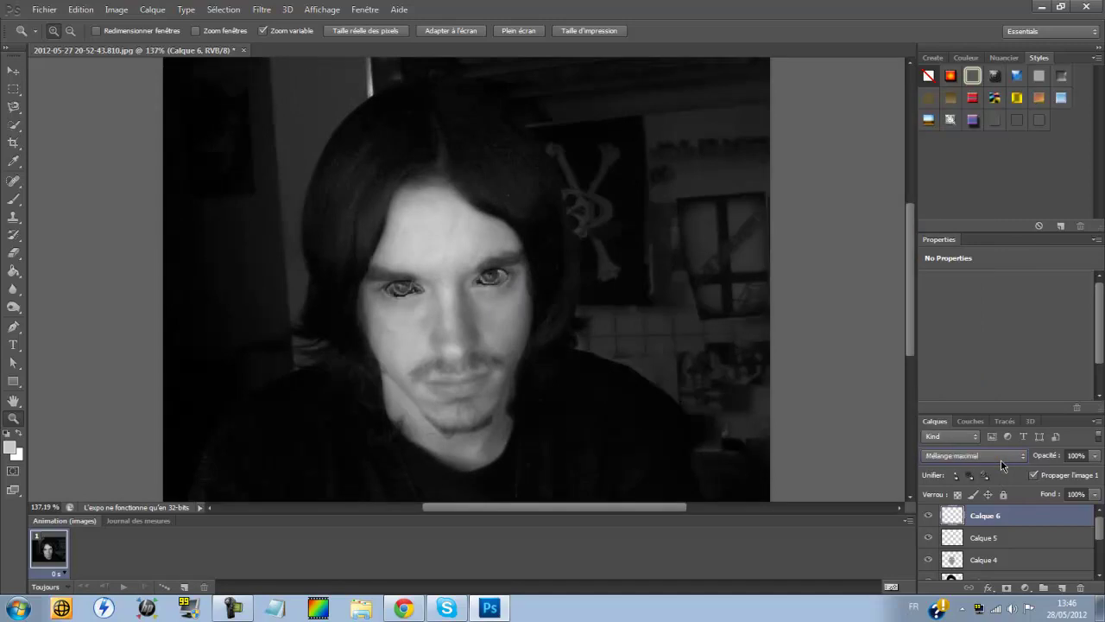
pyautogui.press('Up')
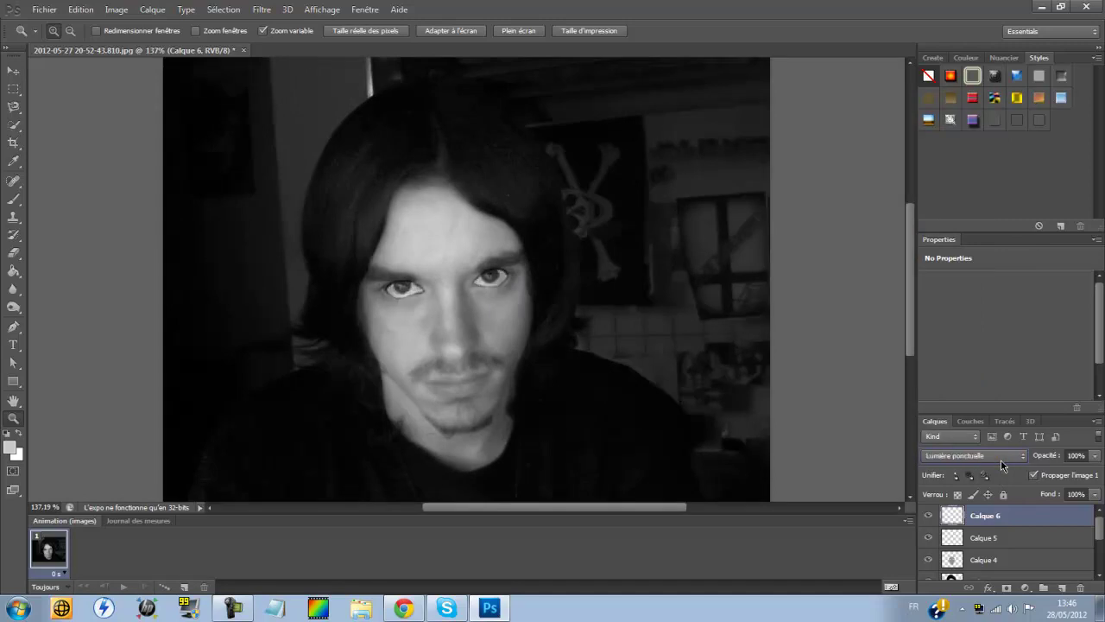
pyautogui.press('Up')
pyautogui.press('Up')
pyautogui.press('Up')
pyautogui.press('Up')
pyautogui.press('Up')
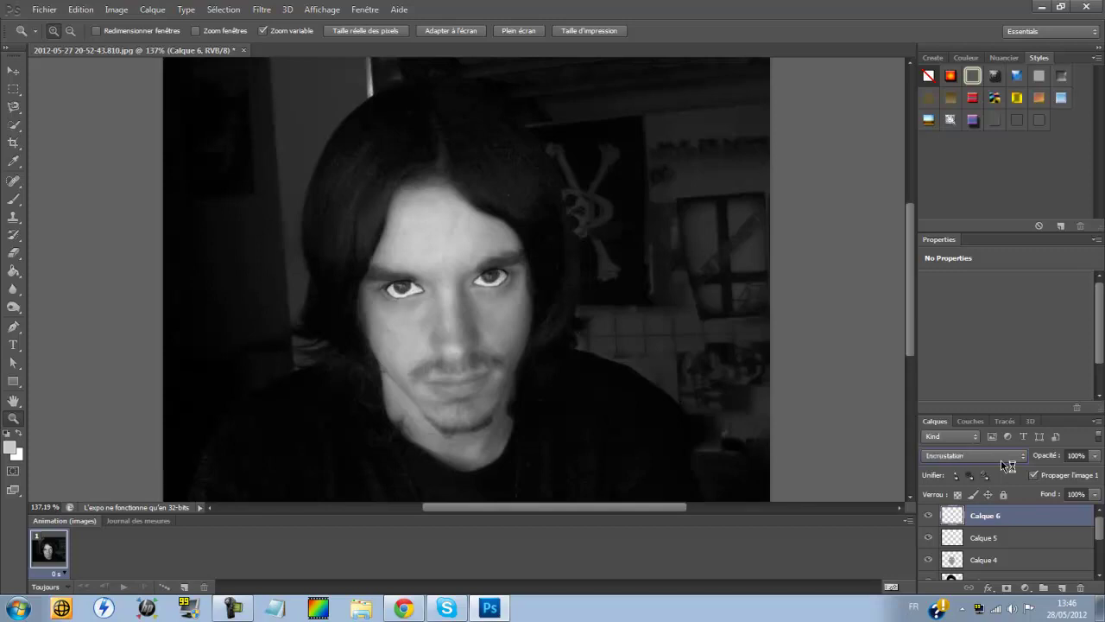
# Try the remaining blending modes above Incrustation on the eye-whites layer, back to Normal.
pyautogui.press('Up')
pyautogui.press('Up')
pyautogui.press('Up')
pyautogui.press('Up')
pyautogui.press('Up')
pyautogui.press('Up')
pyautogui.press('Up')
pyautogui.press('Up')
pyautogui.press('Up')
pyautogui.press('Up')
pyautogui.press('Up')
pyautogui.press('Up')
# Set the eye-whites layer's blending mode to Incrustation and inspect both eyes up close.
pyautogui.click(1001, 460)
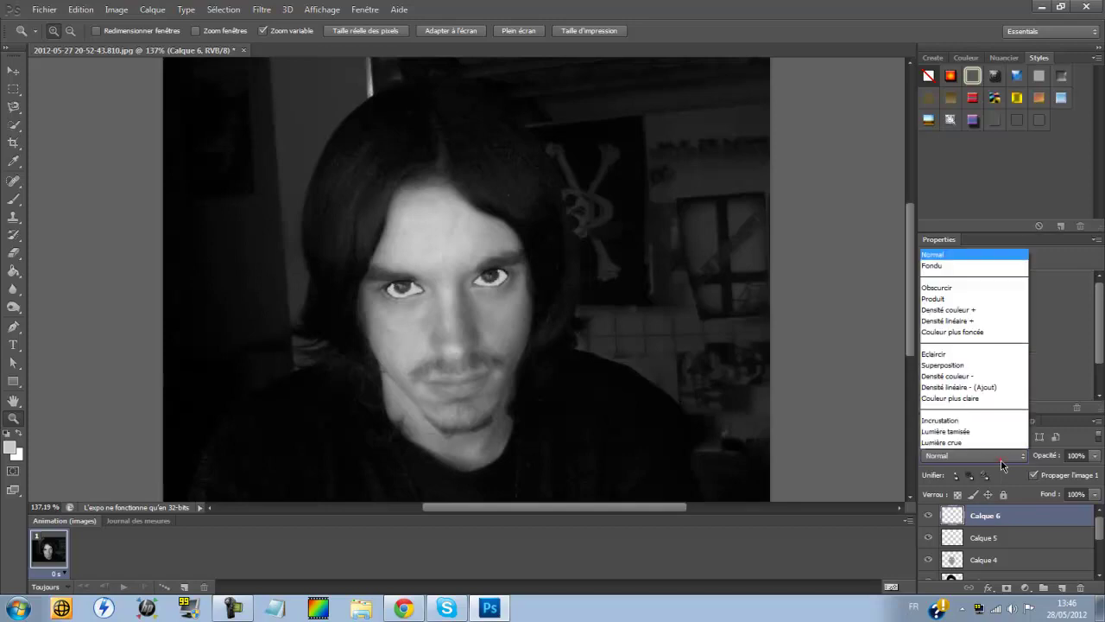
pyautogui.click(957, 262)
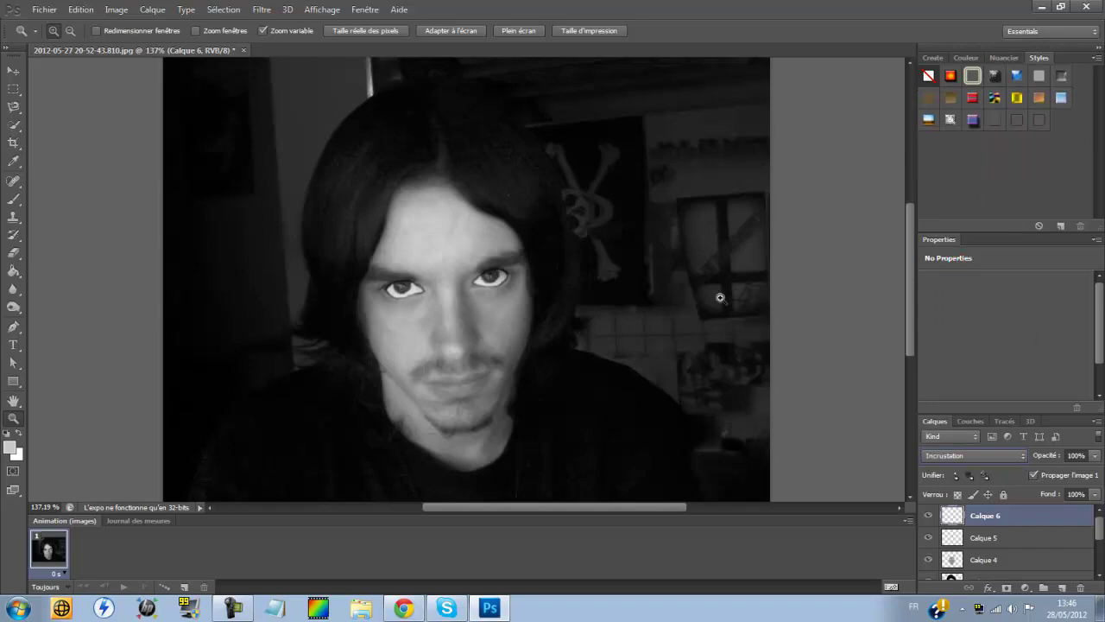
pyautogui.click(424, 278)
pyautogui.click(472, 310)
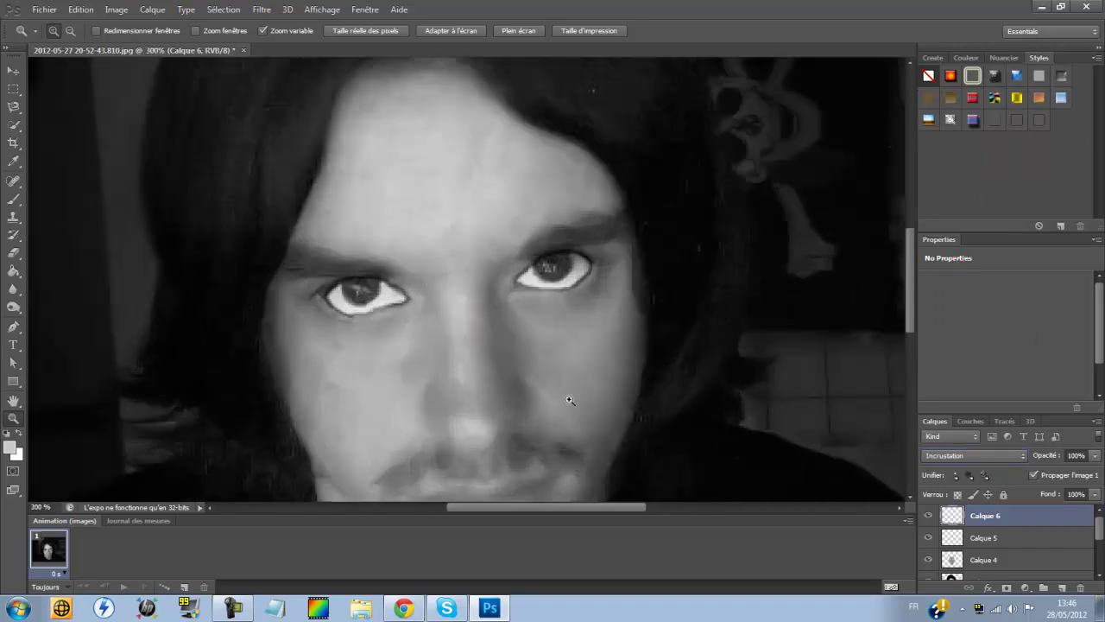
pyautogui.moveTo(302, 307)
pyautogui.mouseDown()
pyautogui.moveTo(309, 328)
pyautogui.moveTo(352, 336)
pyautogui.mouseUp()
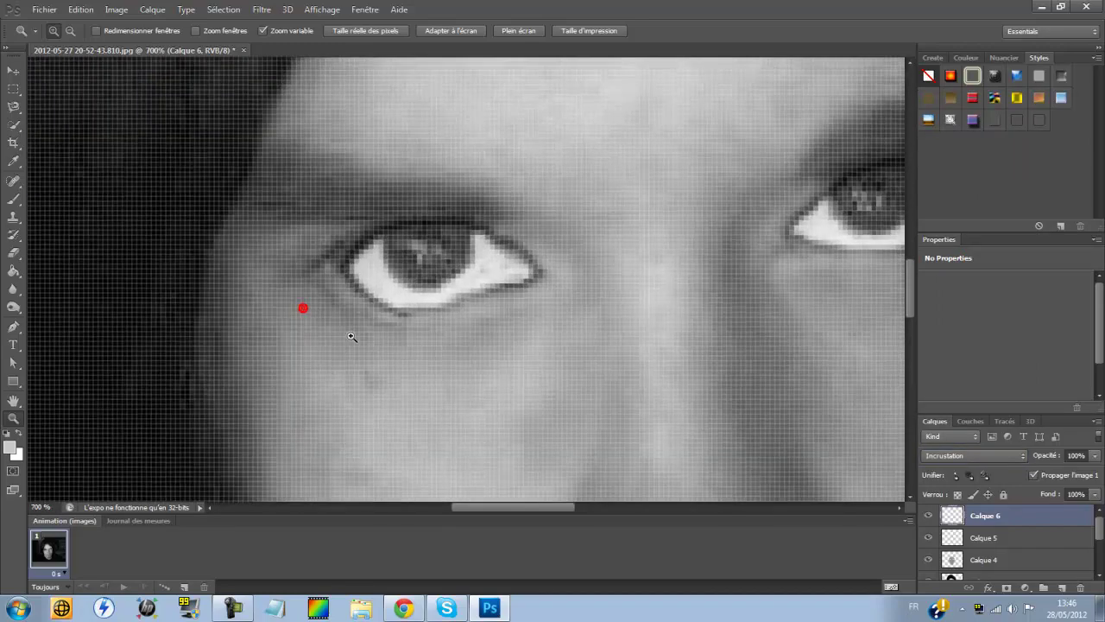
pyautogui.moveTo(540, 509); pyautogui.dragTo(561, 501)
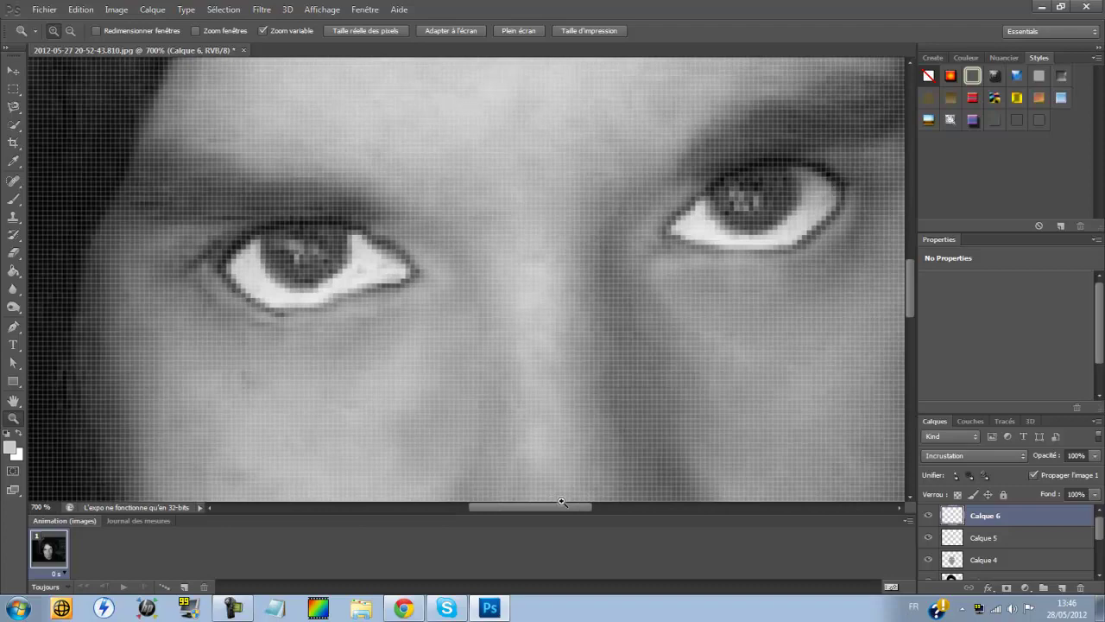
# Set the foreground colour to dark grey 252525 for the left-hand iris.
pyautogui.moveTo(296, 258); pyautogui.dragTo(295, 258)
pyautogui.moveTo(531, 515); pyautogui.dragTo(516, 513)
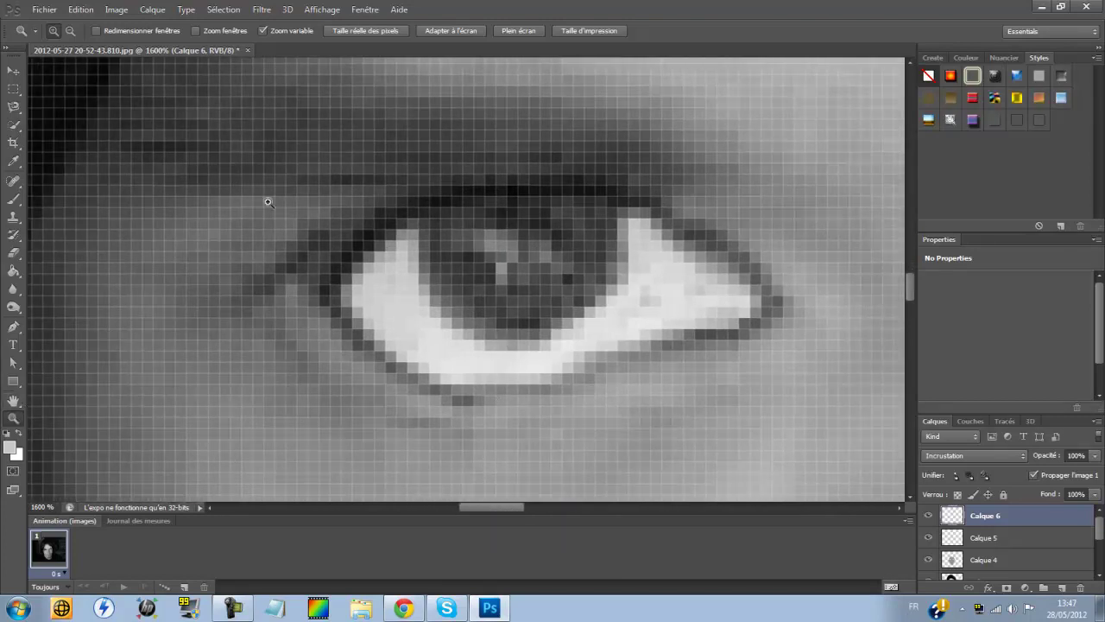
pyautogui.click(11, 446)
pyautogui.moveTo(415, 427); pyautogui.dragTo(385, 453)
pyautogui.click(731, 297)
pyautogui.moveTo(476, 509); pyautogui.dragTo(485, 485)
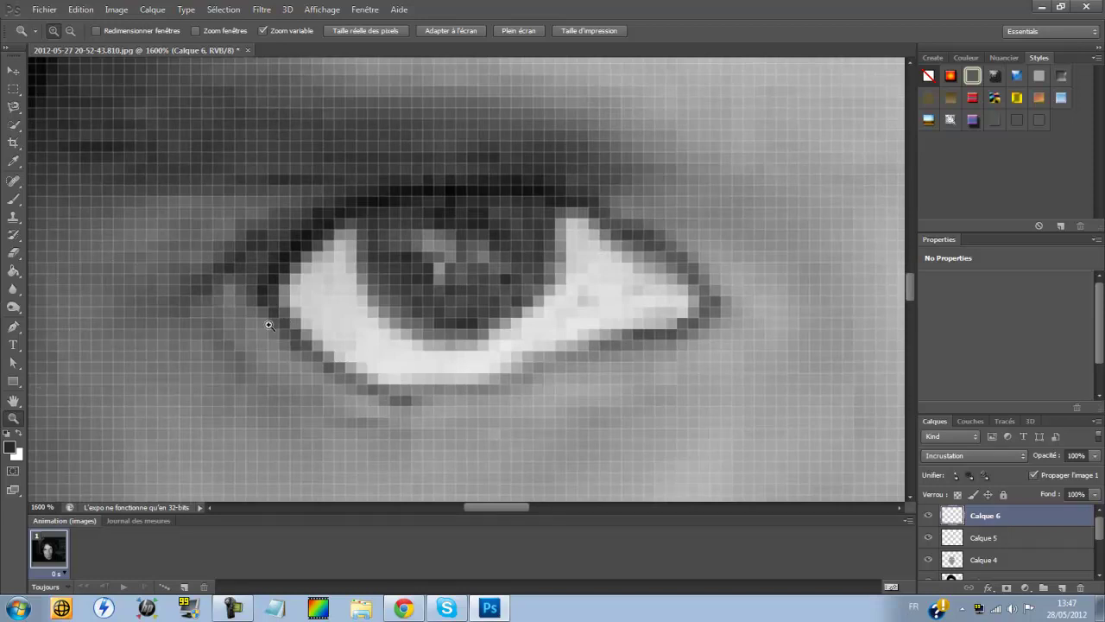
pyautogui.click(10, 448)
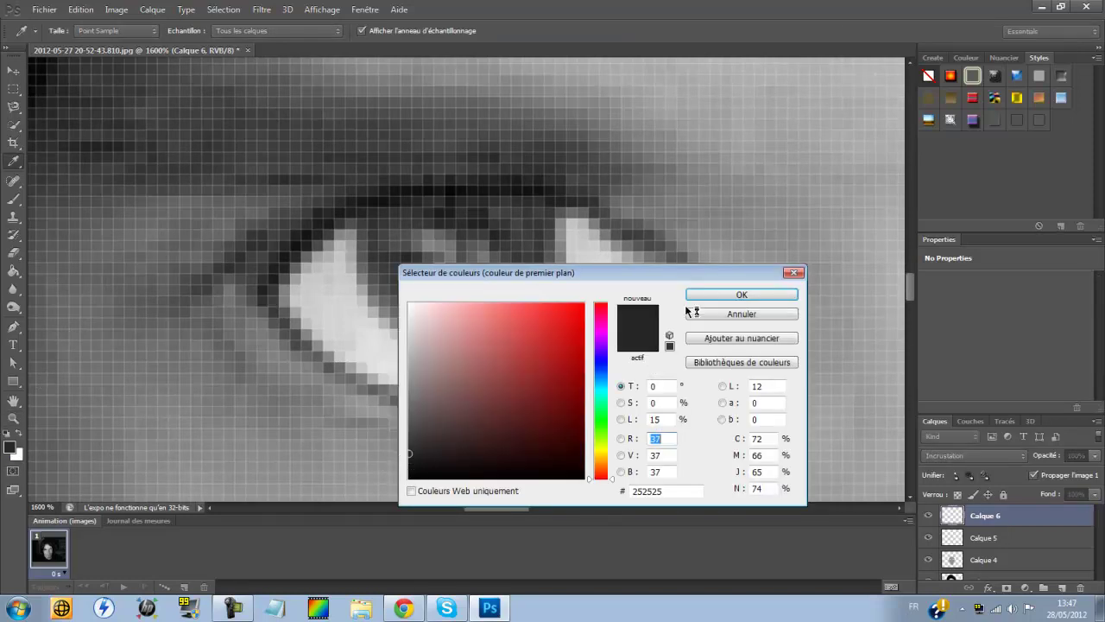
pyautogui.click(722, 296)
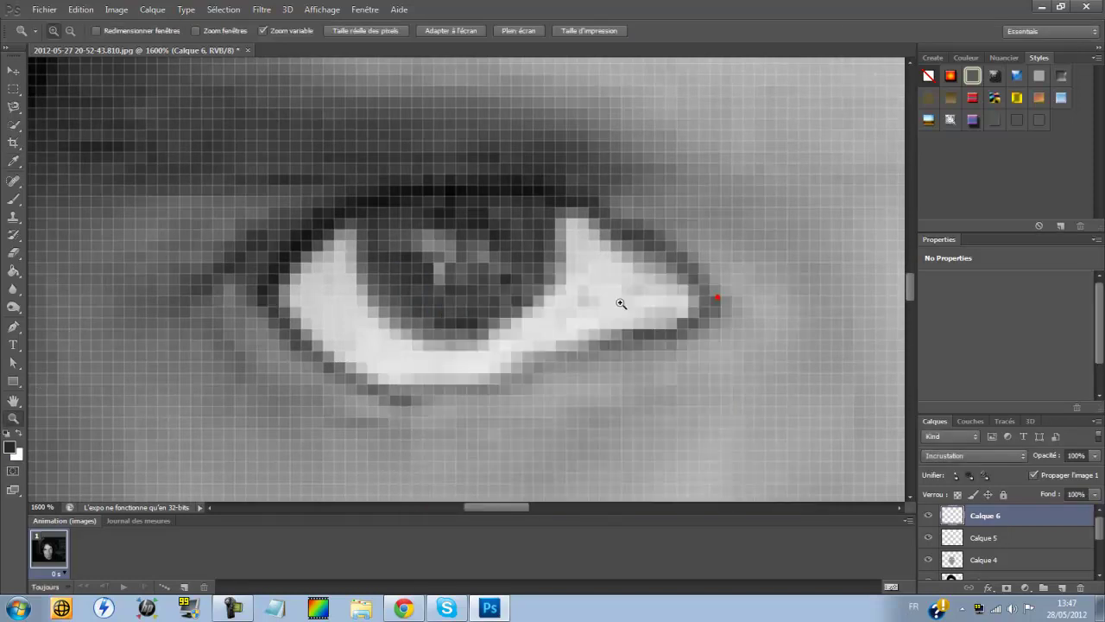
# Add a new layer above the eye whites and paint the left-hand iris dark grey with the 2 px brush.
pyautogui.click(13, 200)
pyautogui.click(383, 227)
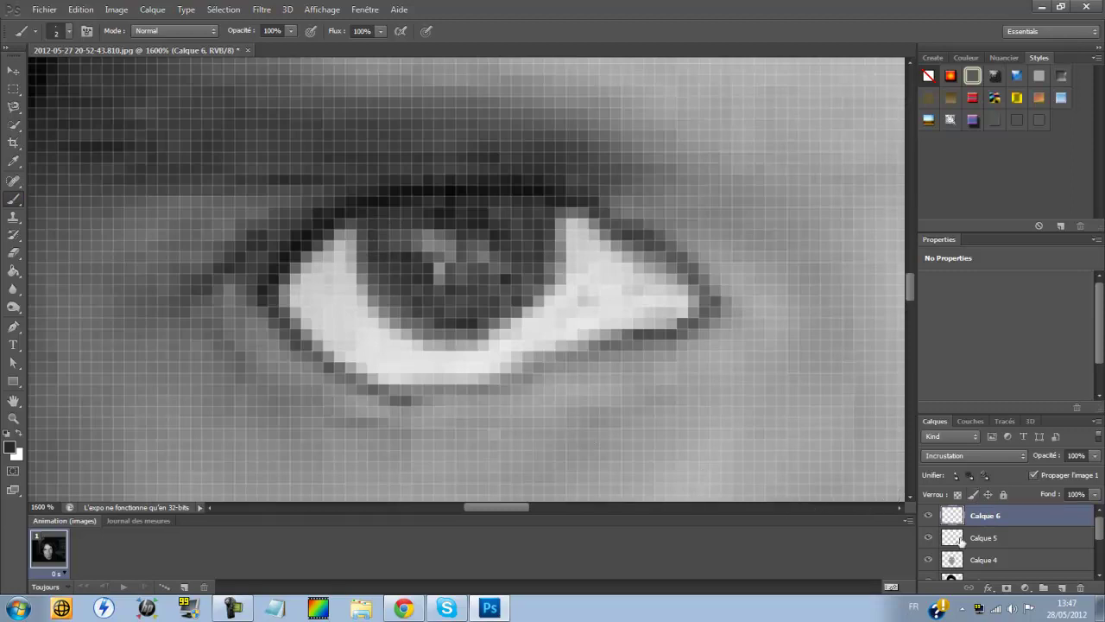
pyautogui.click(1063, 588)
pyautogui.click(974, 513)
pyautogui.click(378, 229)
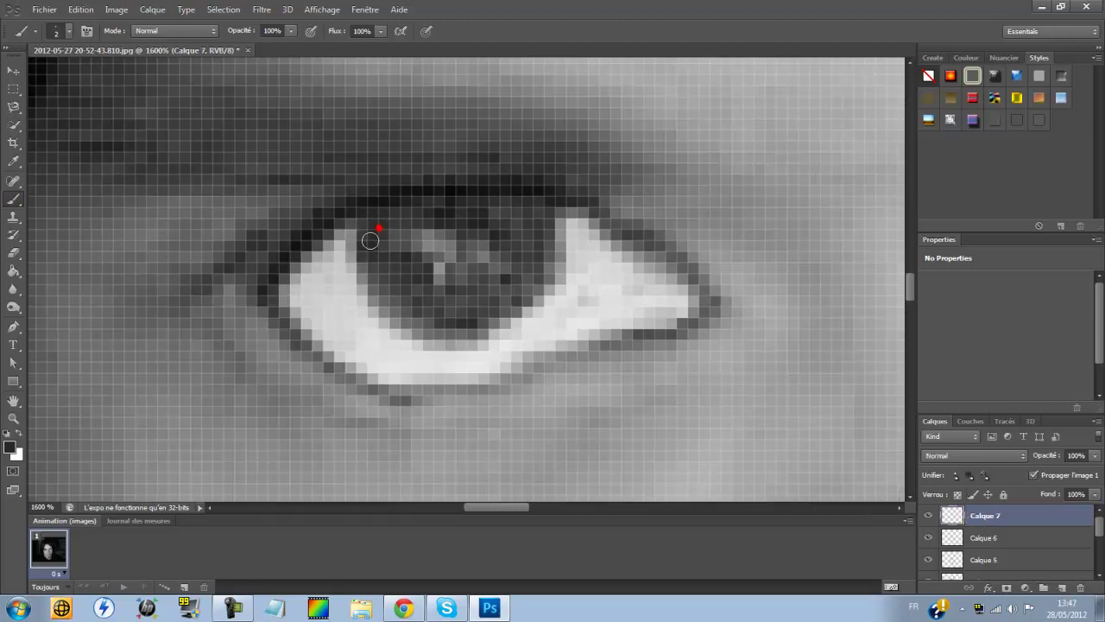
pyautogui.moveTo(426, 325)
pyautogui.mouseDown()
pyautogui.moveTo(397, 308)
pyautogui.moveTo(460, 326)
pyautogui.moveTo(481, 312)
pyautogui.moveTo(458, 330)
pyautogui.moveTo(487, 328)
pyautogui.moveTo(521, 302)
pyautogui.moveTo(544, 266)
pyautogui.moveTo(553, 215)
pyautogui.moveTo(461, 204)
pyautogui.moveTo(391, 223)
pyautogui.moveTo(375, 245)
pyautogui.moveTo(380, 260)
pyautogui.moveTo(423, 265)
pyautogui.moveTo(452, 252)
pyautogui.moveTo(450, 287)
pyautogui.moveTo(504, 284)
pyautogui.moveTo(521, 254)
pyautogui.moveTo(452, 289)
pyautogui.moveTo(486, 299)
pyautogui.moveTo(437, 266)
pyautogui.mouseUp()
# Enlarge the brush to 16 px and paint over the remaining lighter spots in the left-hand iris.
pyautogui.click(64, 32)
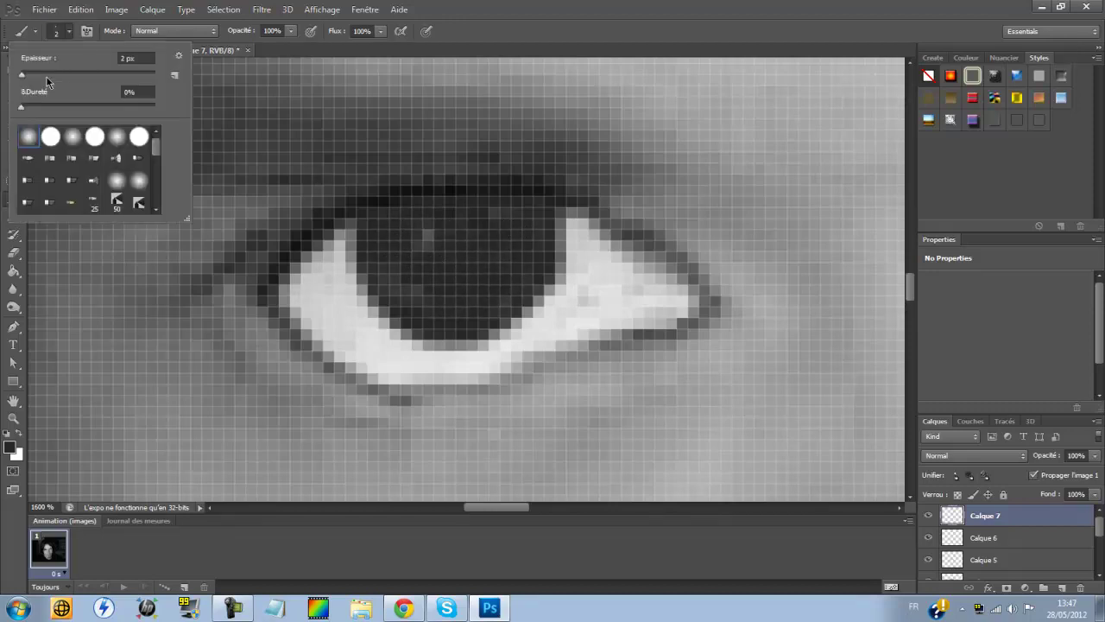
pyautogui.moveTo(23, 75); pyautogui.dragTo(33, 75)
pyautogui.click(424, 221)
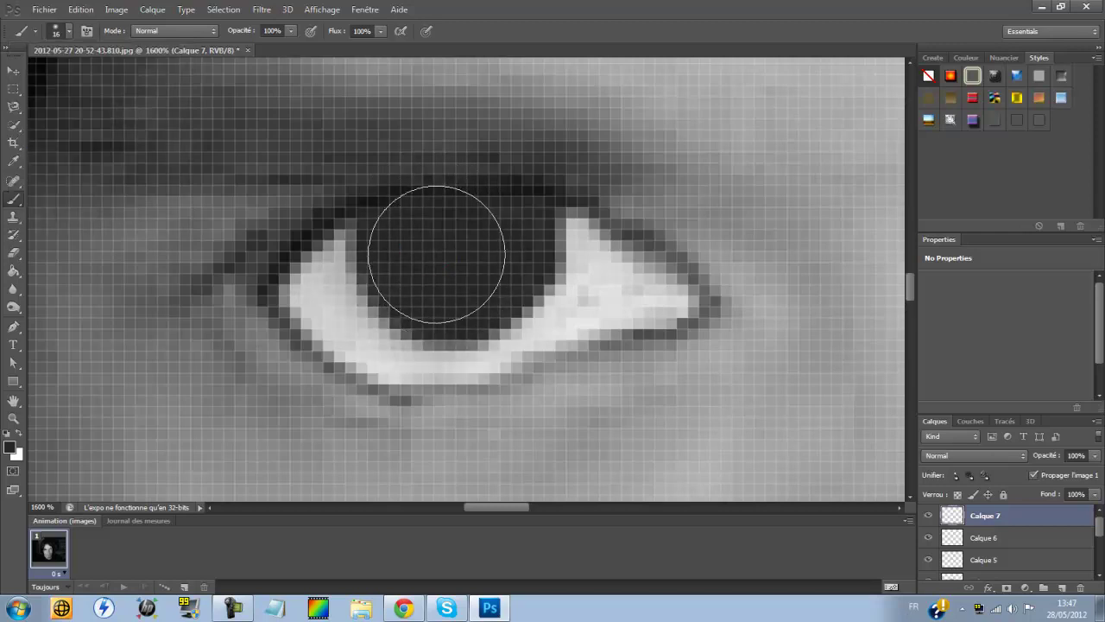
pyautogui.moveTo(437, 255); pyautogui.dragTo(457, 234)
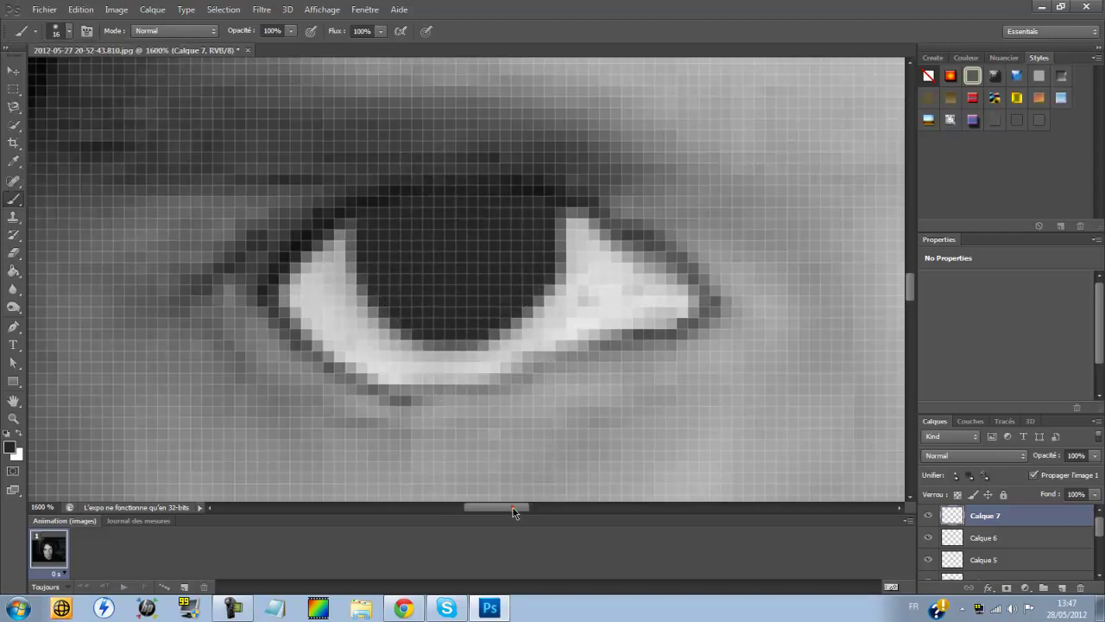
pyautogui.moveTo(513, 507); pyautogui.dragTo(517, 508)
pyautogui.click(14, 418)
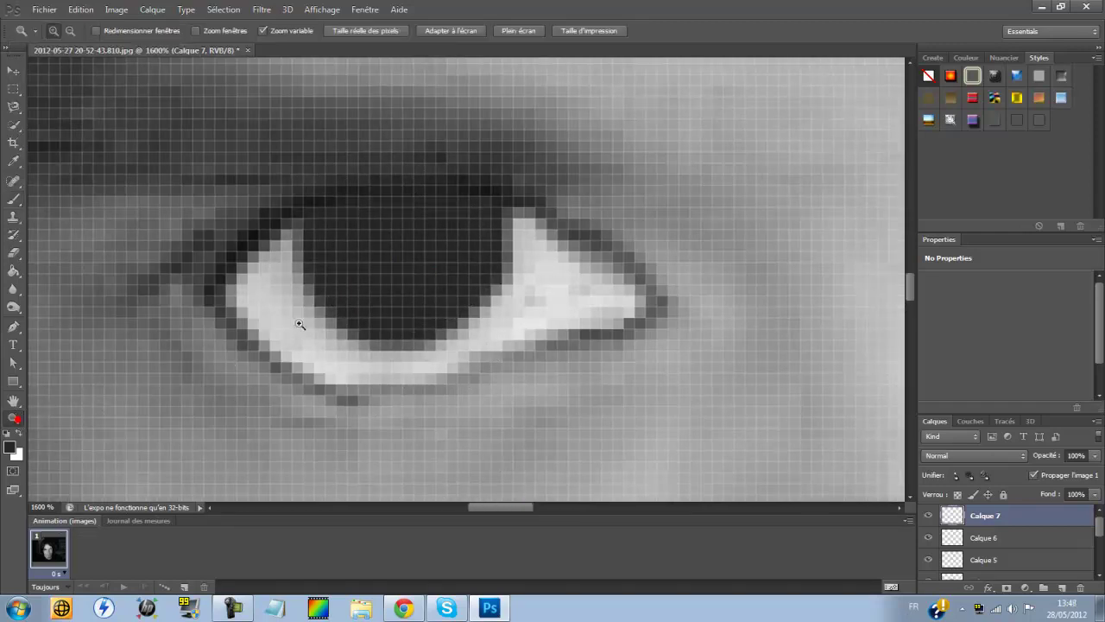
# Set the foreground colour to light grey bebebe for the right-hand iris.
pyautogui.rightClick(299, 324)
pyautogui.click(330, 350)
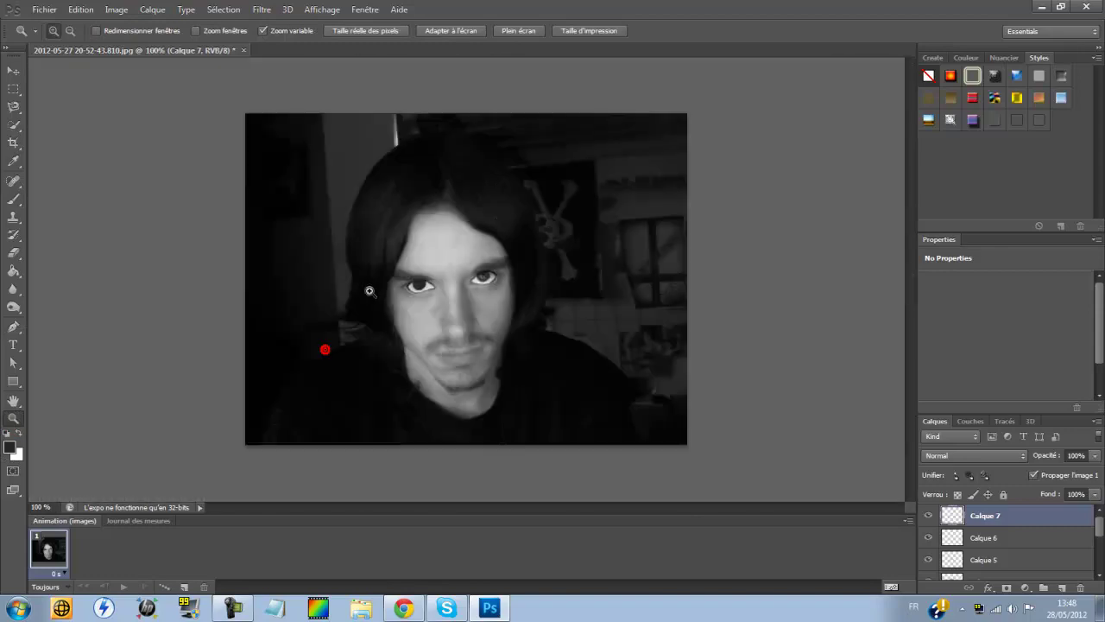
pyautogui.click(368, 291)
pyautogui.click(715, 243)
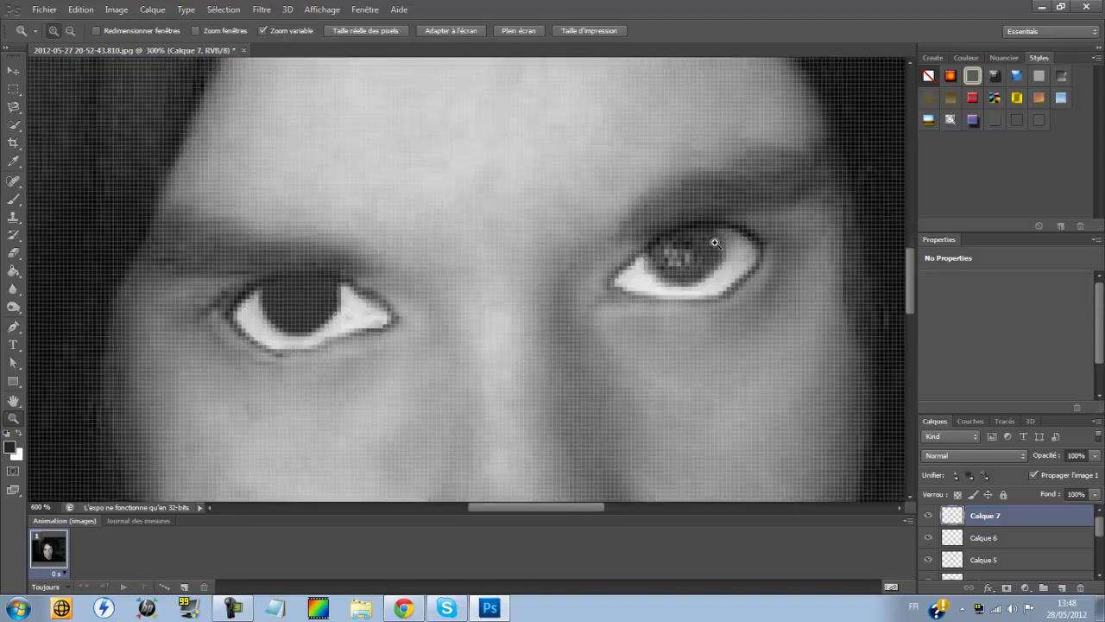
pyautogui.click(715, 243)
pyautogui.click(715, 242)
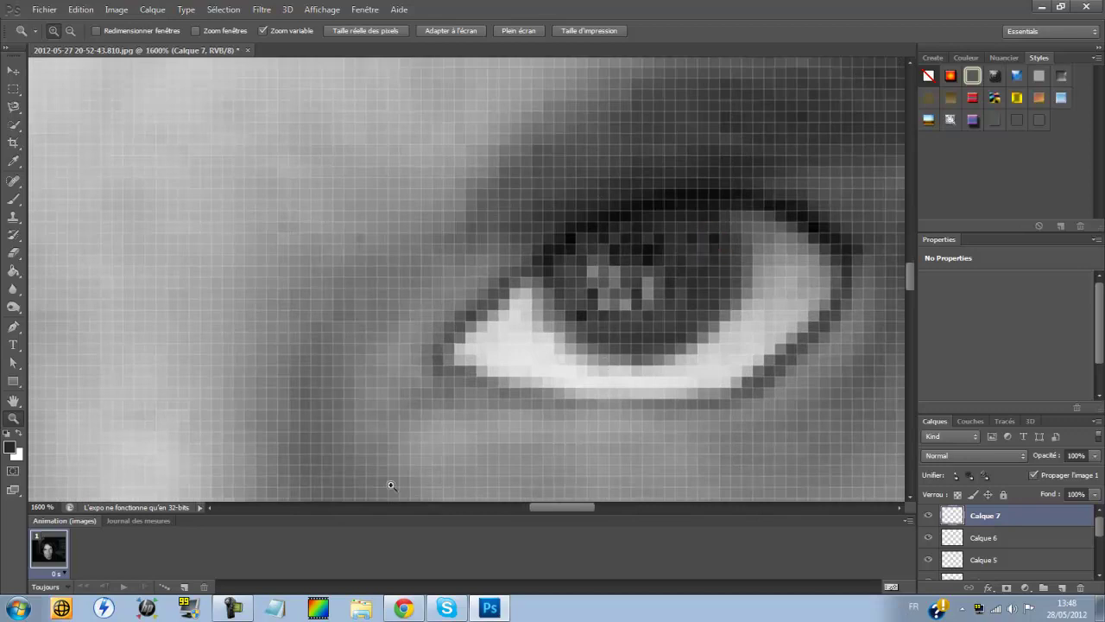
pyautogui.click(10, 447)
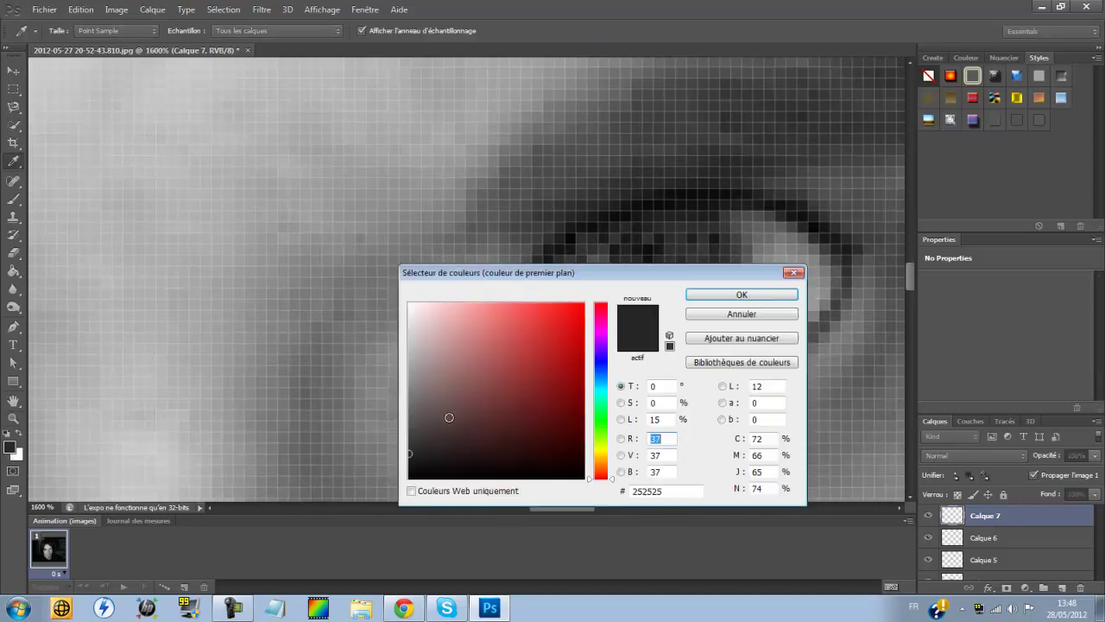
pyautogui.moveTo(421, 419); pyautogui.dragTo(391, 349)
pyautogui.click(748, 294)
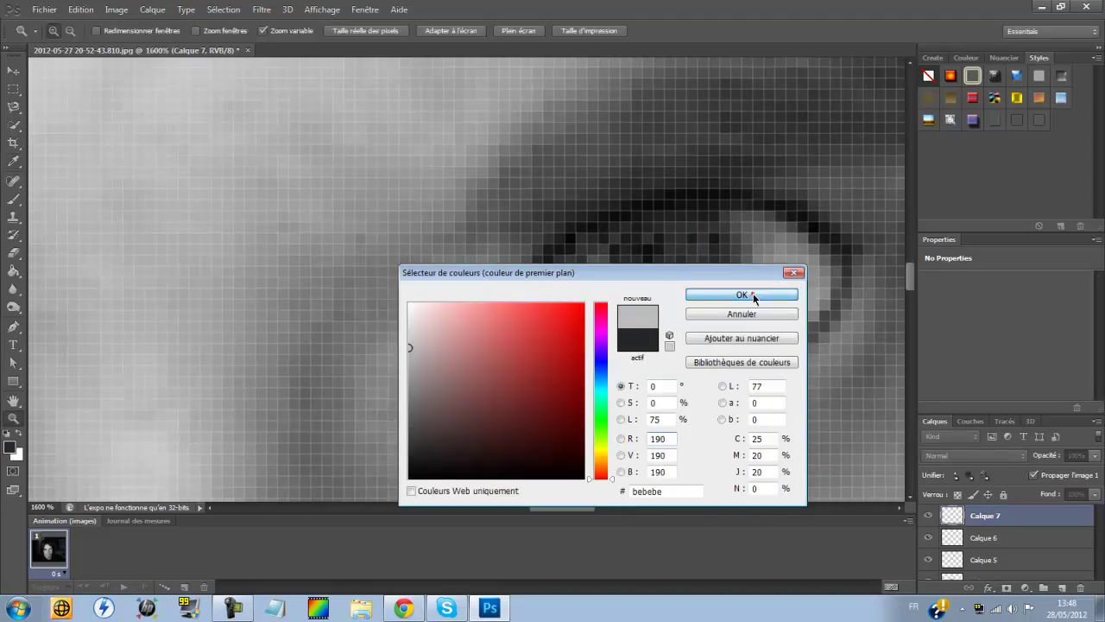
# Paint the right-hand iris light grey with a 7 px brush and erase the overspill around it with the 22 px eraser.
pyautogui.moveTo(537, 508); pyautogui.dragTo(563, 507)
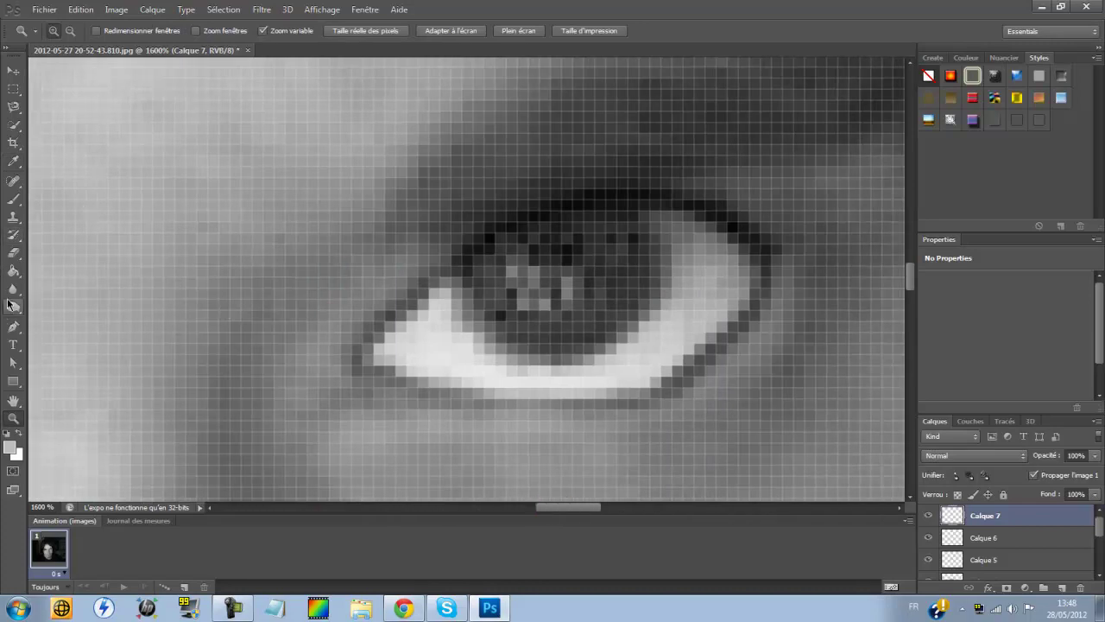
pyautogui.click(13, 199)
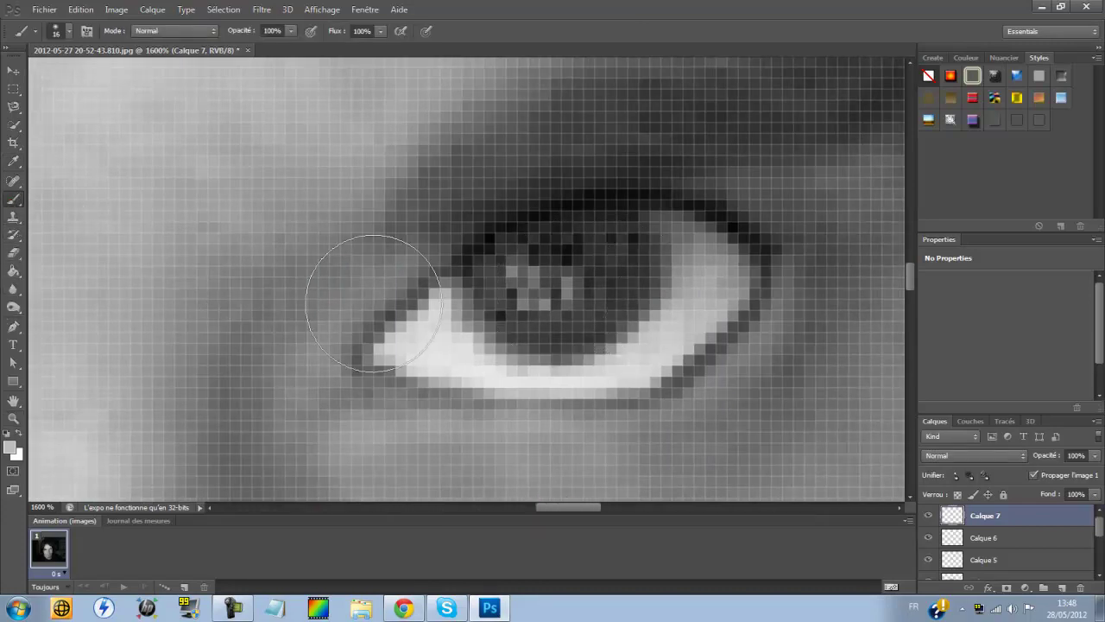
pyautogui.click(63, 31)
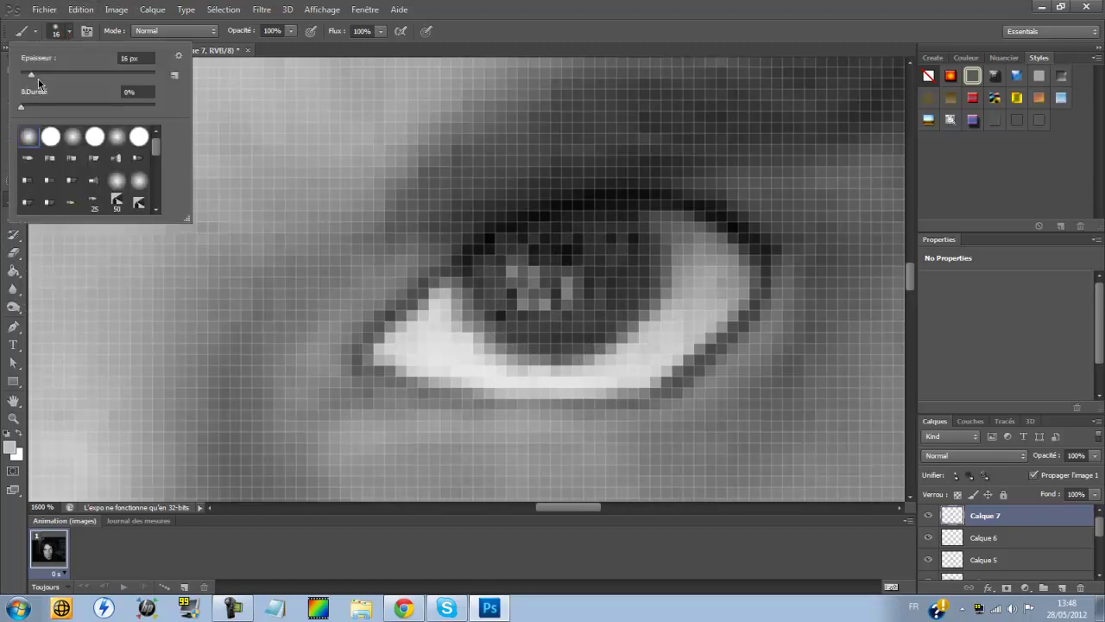
pyautogui.moveTo(29, 79); pyautogui.dragTo(24, 78)
pyautogui.click(493, 282)
pyautogui.moveTo(488, 300)
pyautogui.mouseDown()
pyautogui.moveTo(515, 336)
pyautogui.moveTo(571, 339)
pyautogui.moveTo(606, 325)
pyautogui.moveTo(647, 269)
pyautogui.moveTo(611, 235)
pyautogui.moveTo(555, 236)
pyautogui.moveTo(515, 257)
pyautogui.moveTo(544, 303)
pyautogui.moveTo(576, 298)
pyautogui.mouseUp()
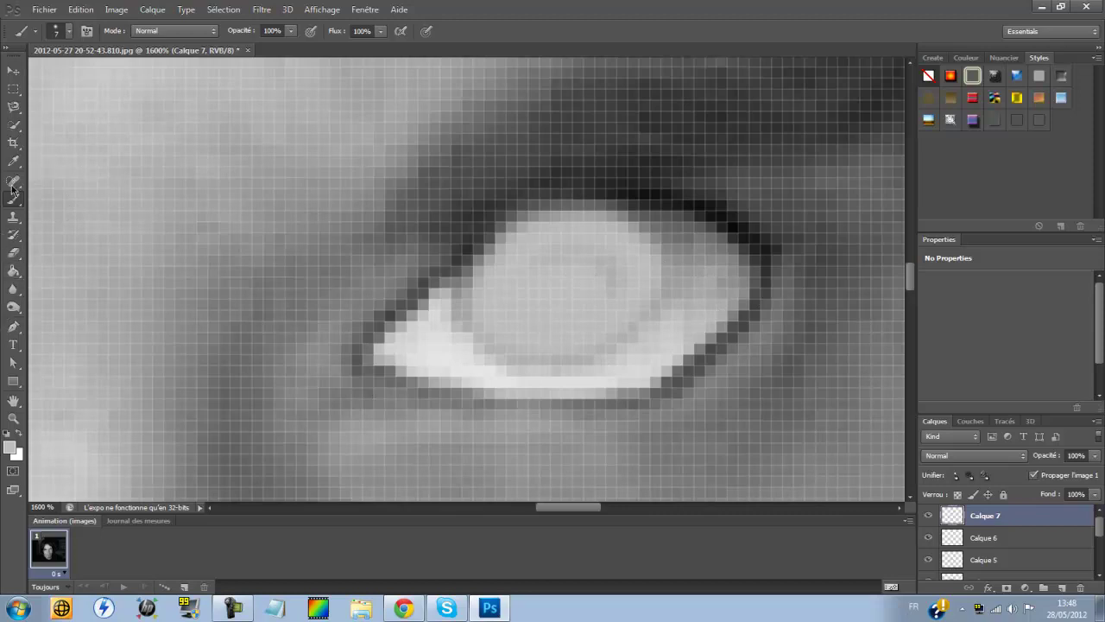
pyautogui.click(17, 255)
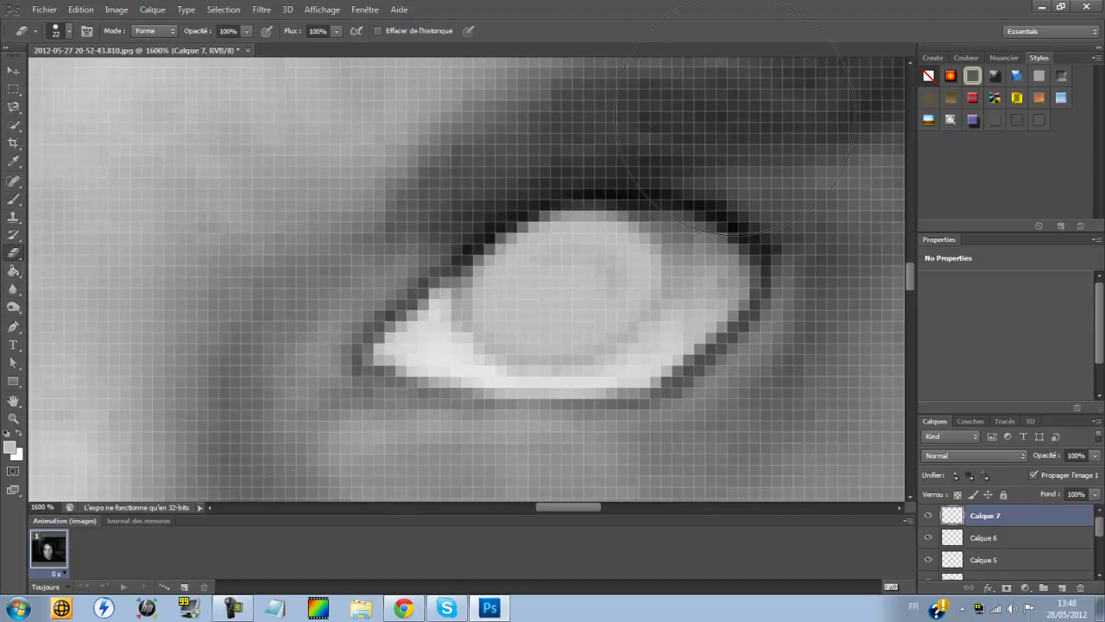
pyautogui.moveTo(725, 423)
pyautogui.mouseDown()
pyautogui.moveTo(605, 457)
pyautogui.moveTo(247, 395)
pyautogui.mouseUp()
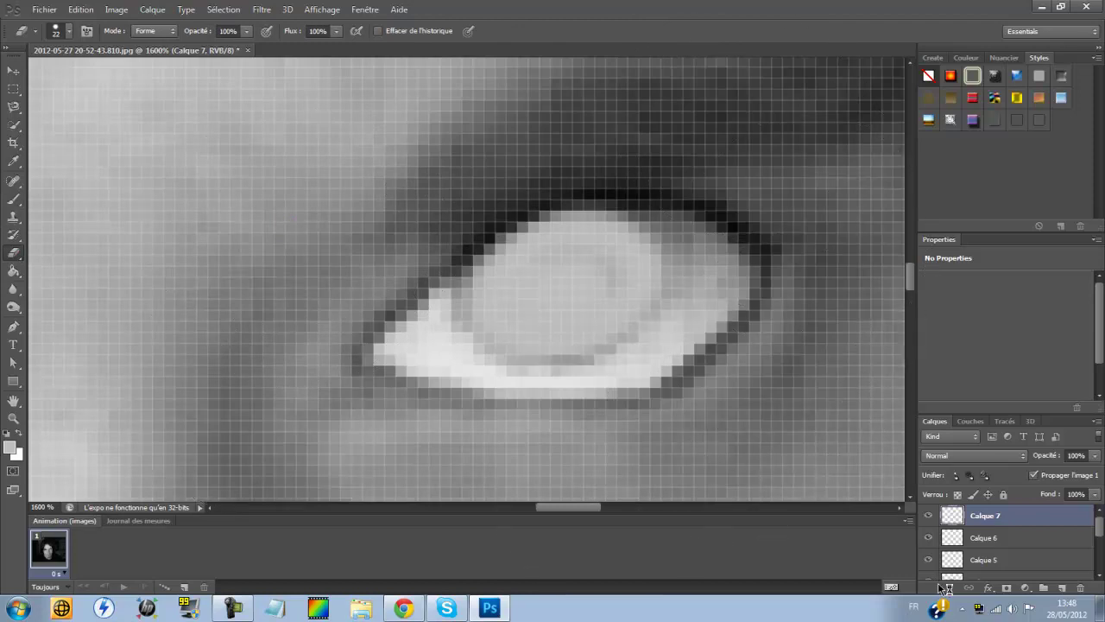
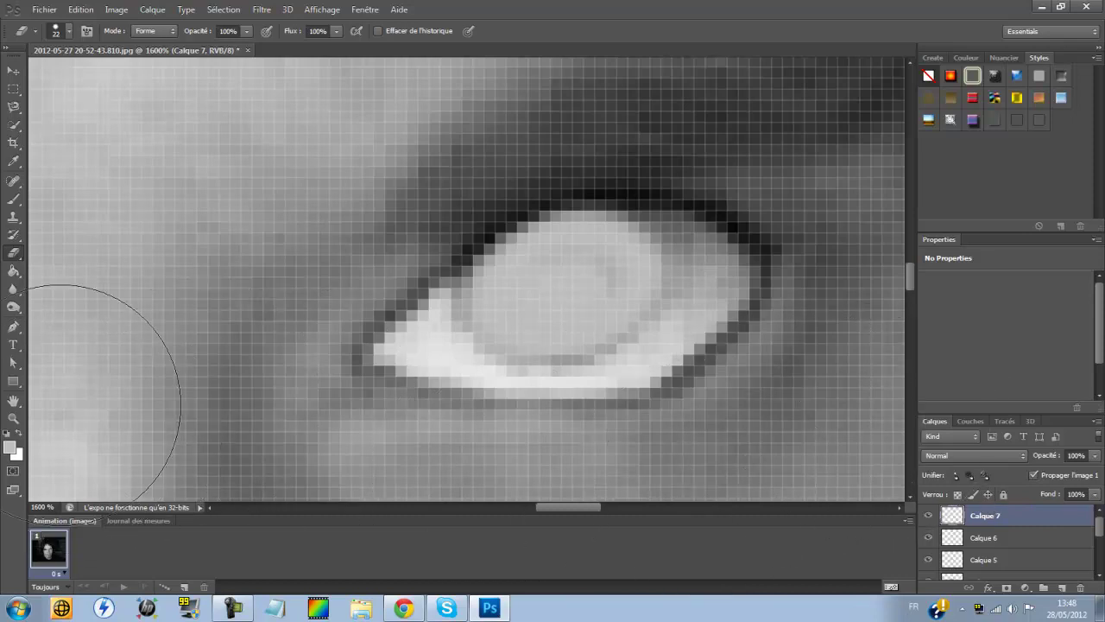
# Try darkening and lightening blending modes on the iris layer, from Obscurcir through Superposition, with both eyes in view.
pyautogui.click(13, 419)
pyautogui.rightClick(166, 359)
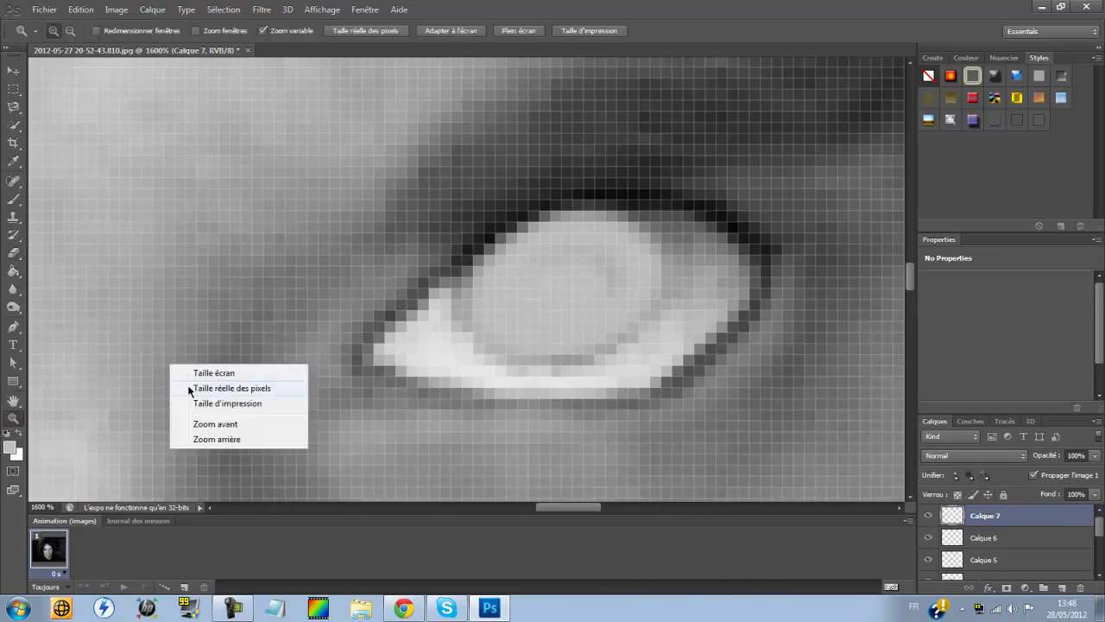
pyautogui.click(212, 406)
pyautogui.click(437, 258)
pyautogui.click(445, 277)
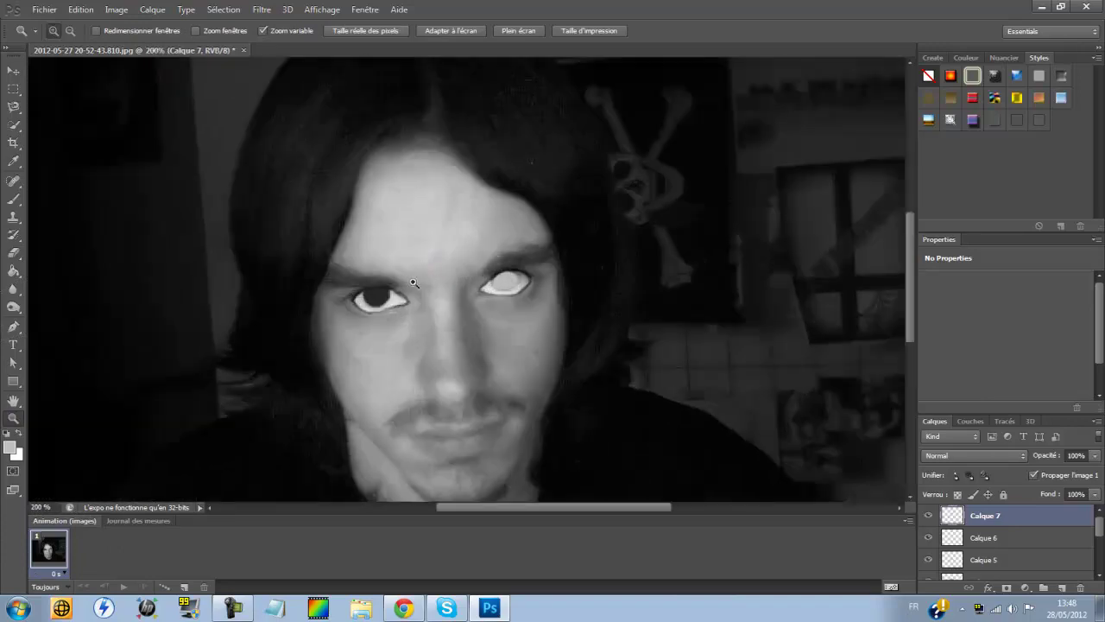
pyautogui.click(415, 288)
pyautogui.moveTo(553, 507); pyautogui.dragTo(548, 509)
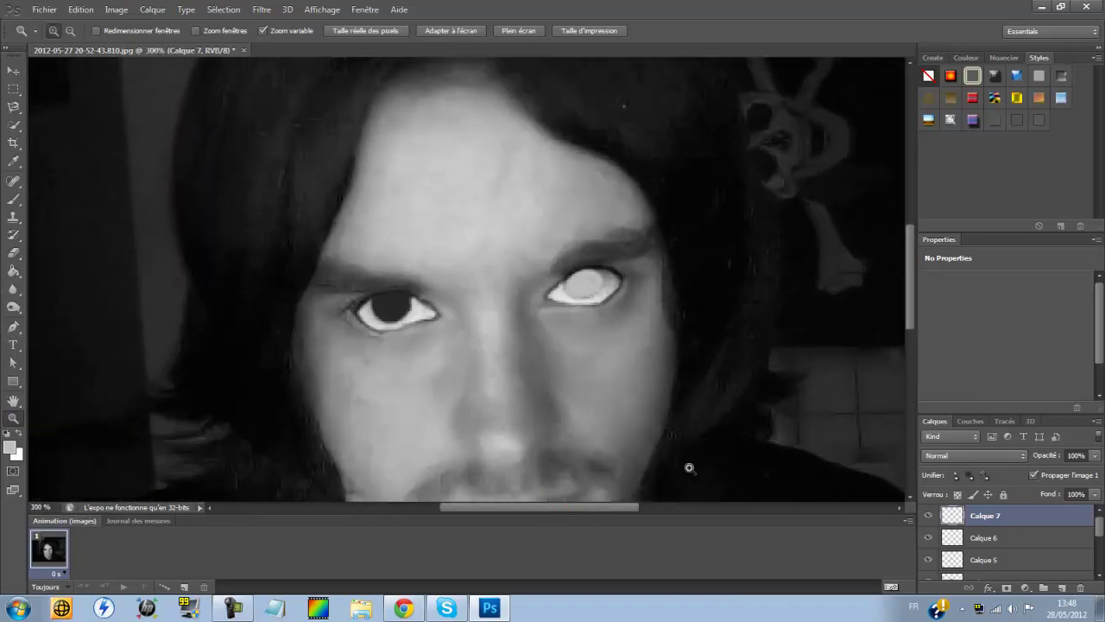
pyautogui.click(953, 458)
pyautogui.click(953, 455)
pyautogui.scroll(-2, 952, 455)
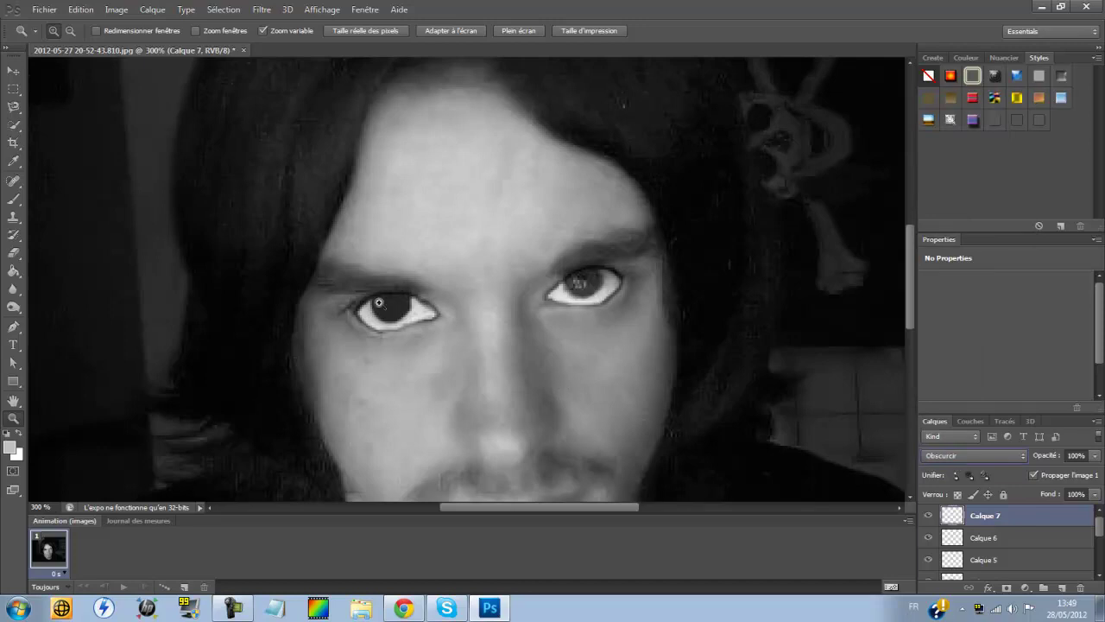
pyautogui.press('Down')
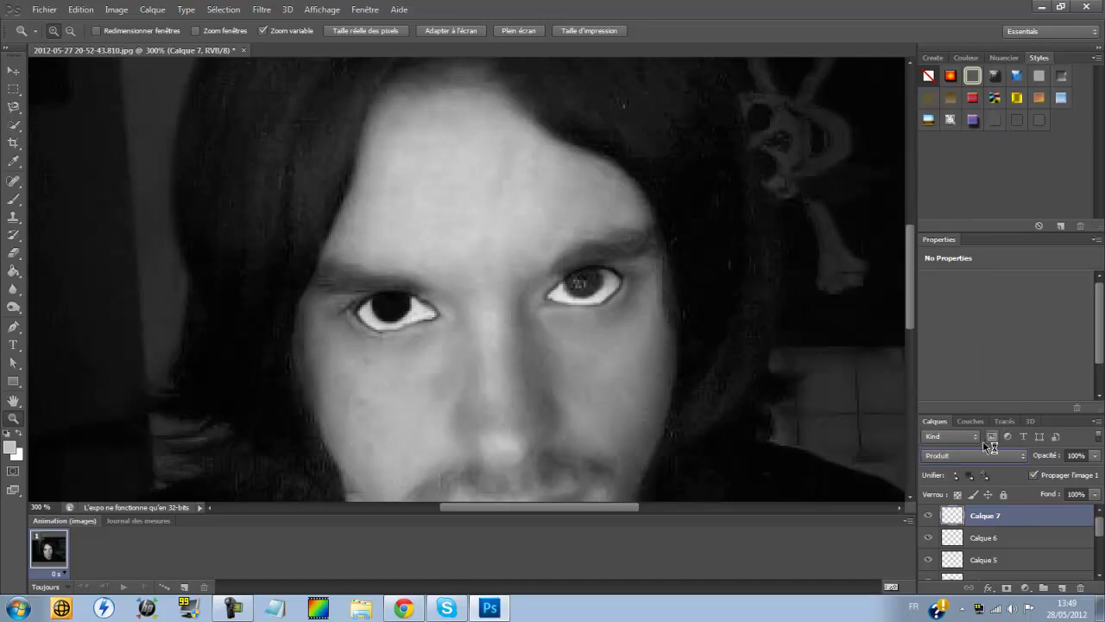
pyautogui.press('Down')
pyautogui.press('Down')
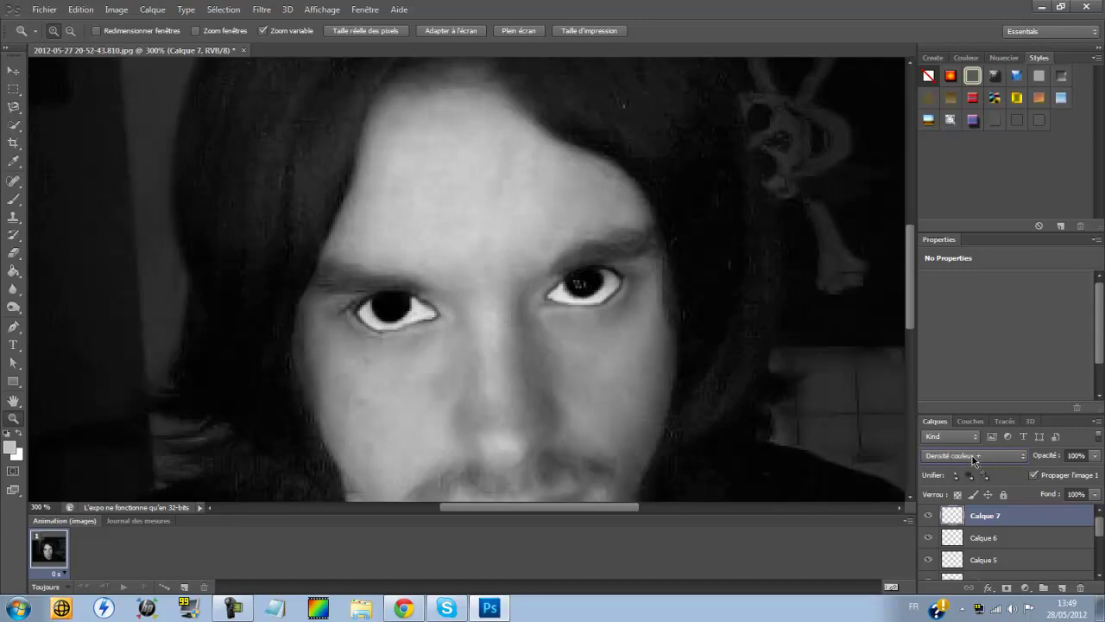
pyautogui.press('Down')
pyautogui.press('Down')
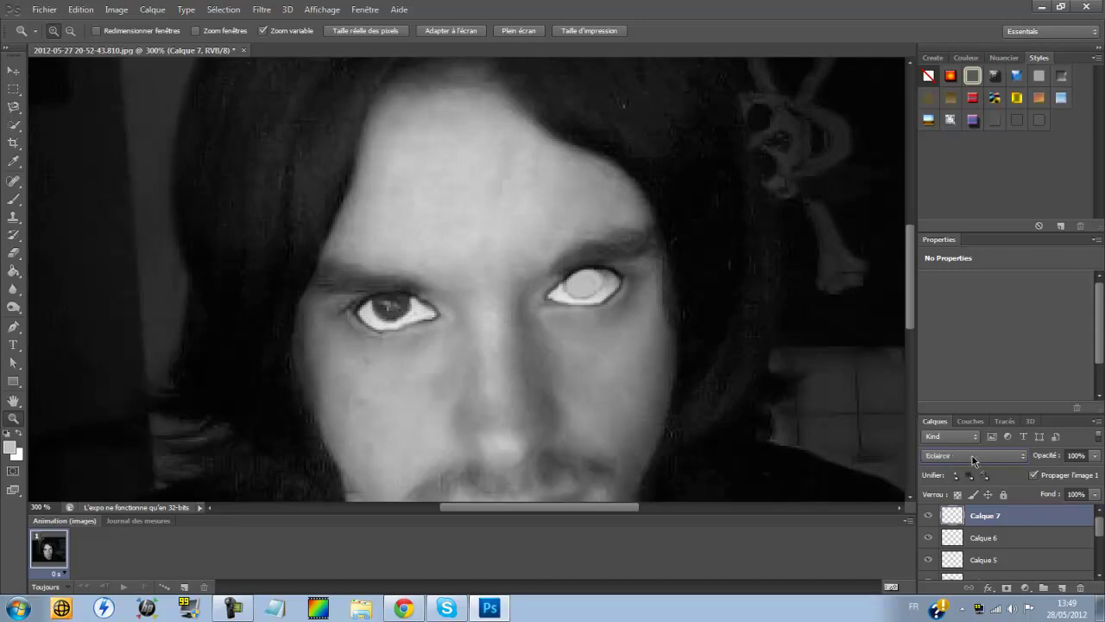
pyautogui.press('Down')
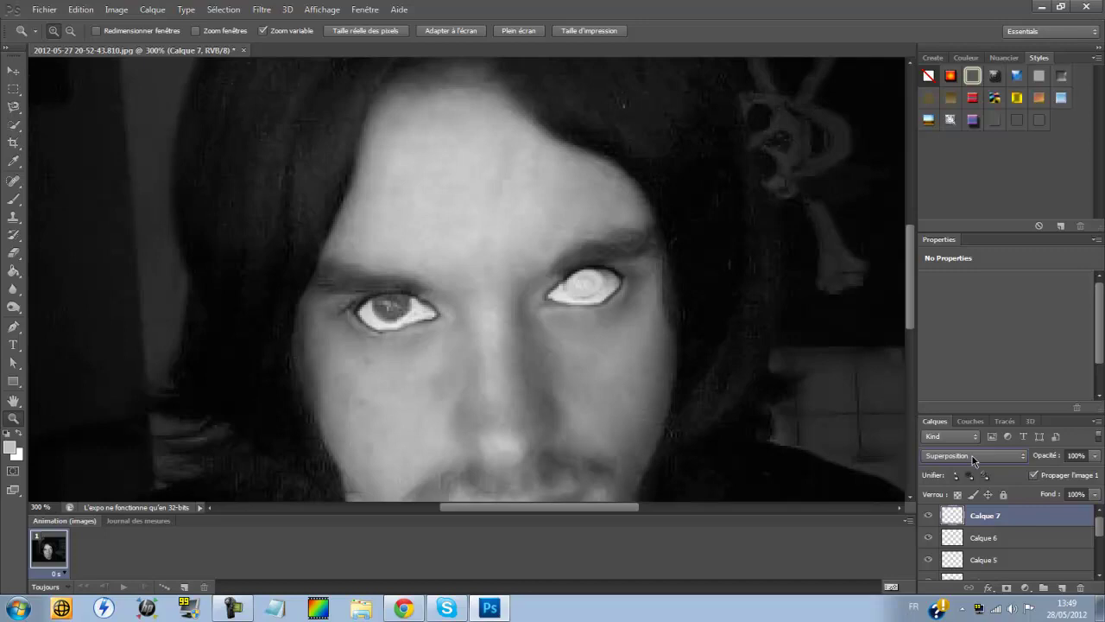
# Try further blending modes on the iris layer, including Densité linéaire - (Ajout), Lumière ponctuelle, Soustraction and Couleur, and compare both eyes.
pyautogui.scroll(3, 973, 459)
pyautogui.scroll(1, 974, 459)
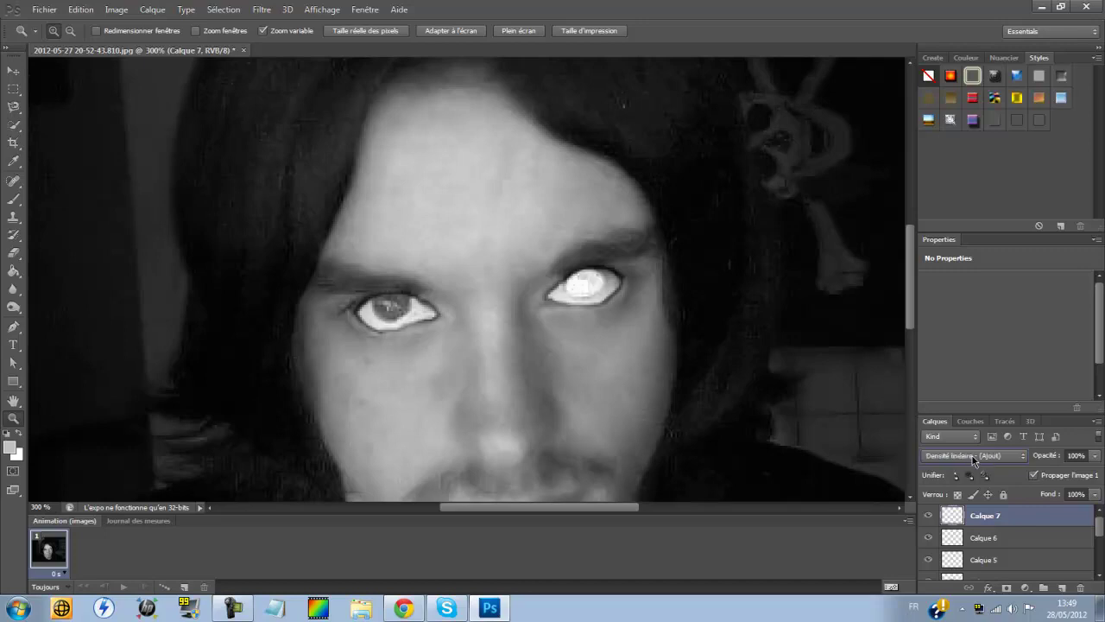
pyautogui.scroll(-2, 973, 458)
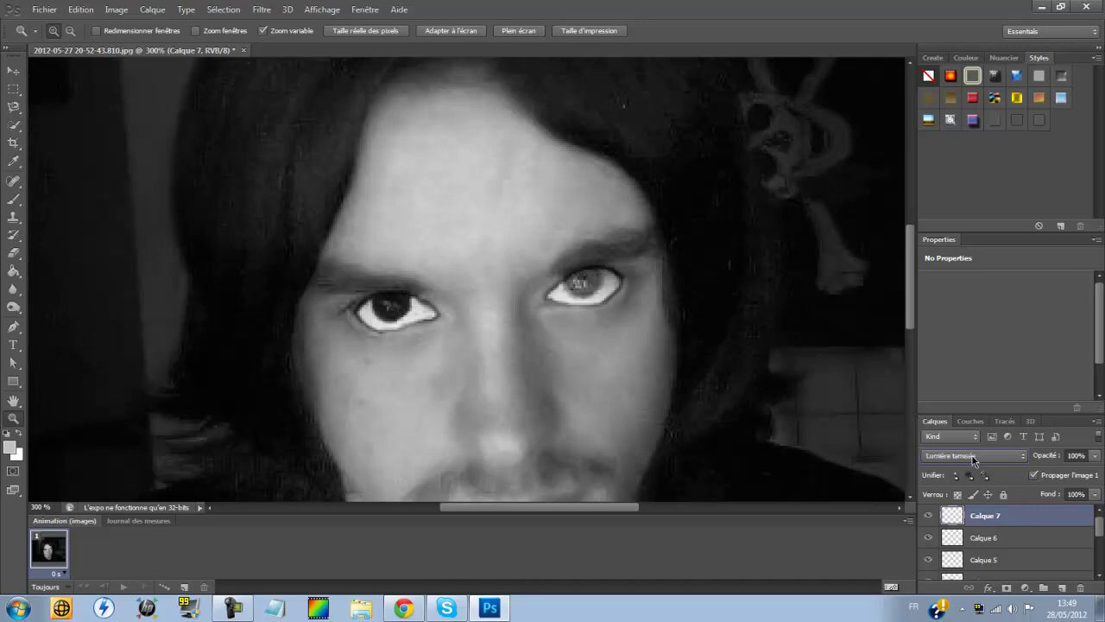
pyautogui.scroll(-5, 973, 456)
pyautogui.scroll(-3, 973, 459)
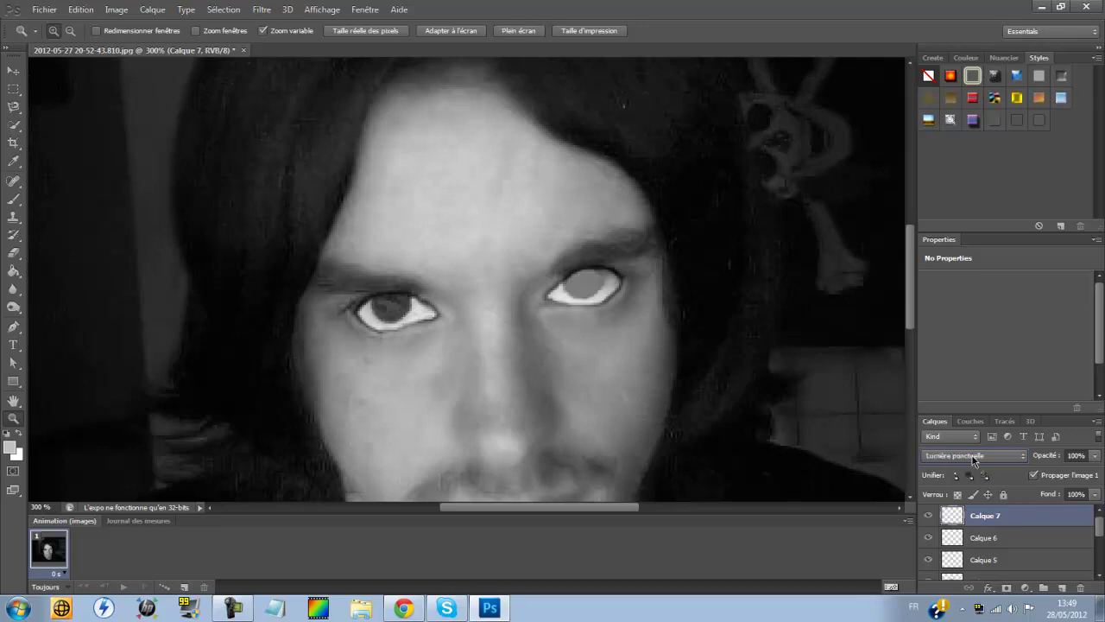
pyautogui.scroll(-5, 972, 456)
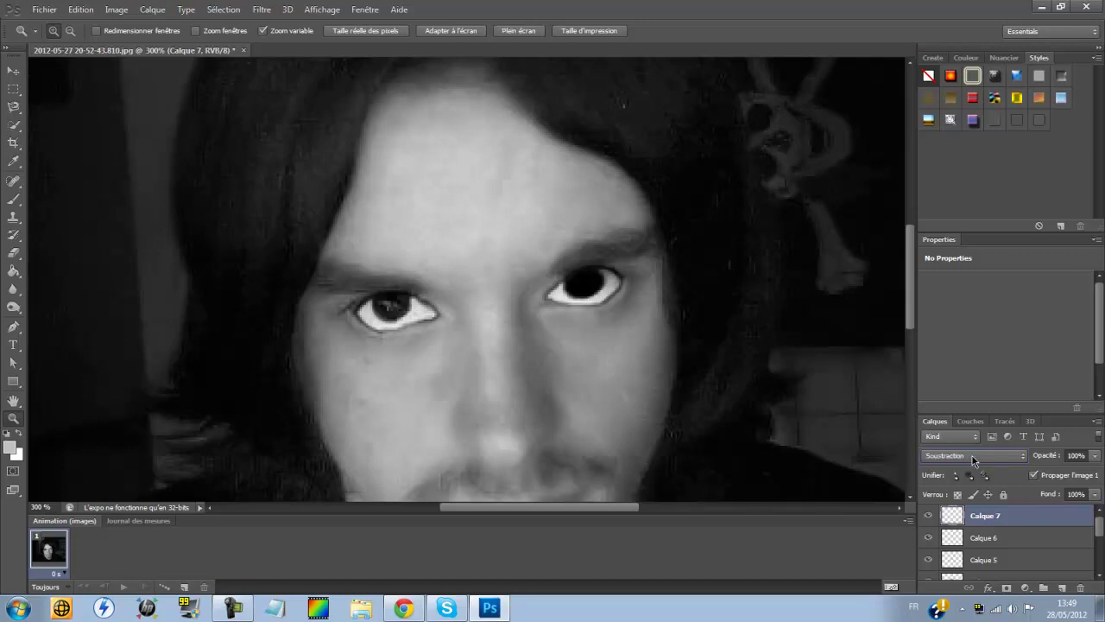
pyautogui.scroll(-1, 972, 456)
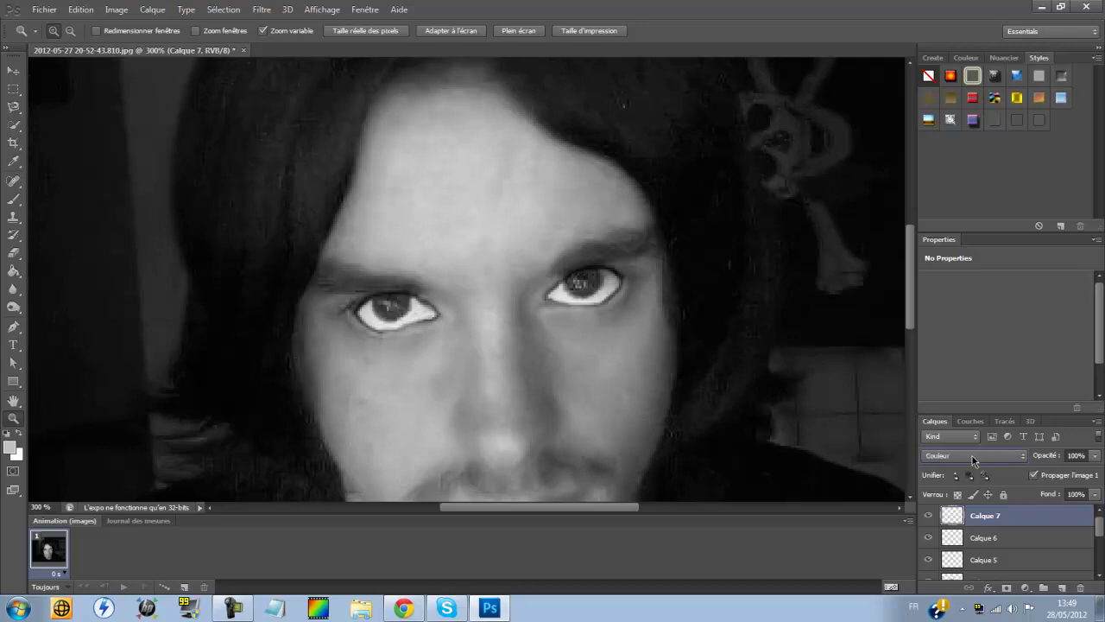
pyautogui.scroll(-1, 973, 456)
pyautogui.scroll(1, 970, 456)
pyautogui.rightClick(639, 304)
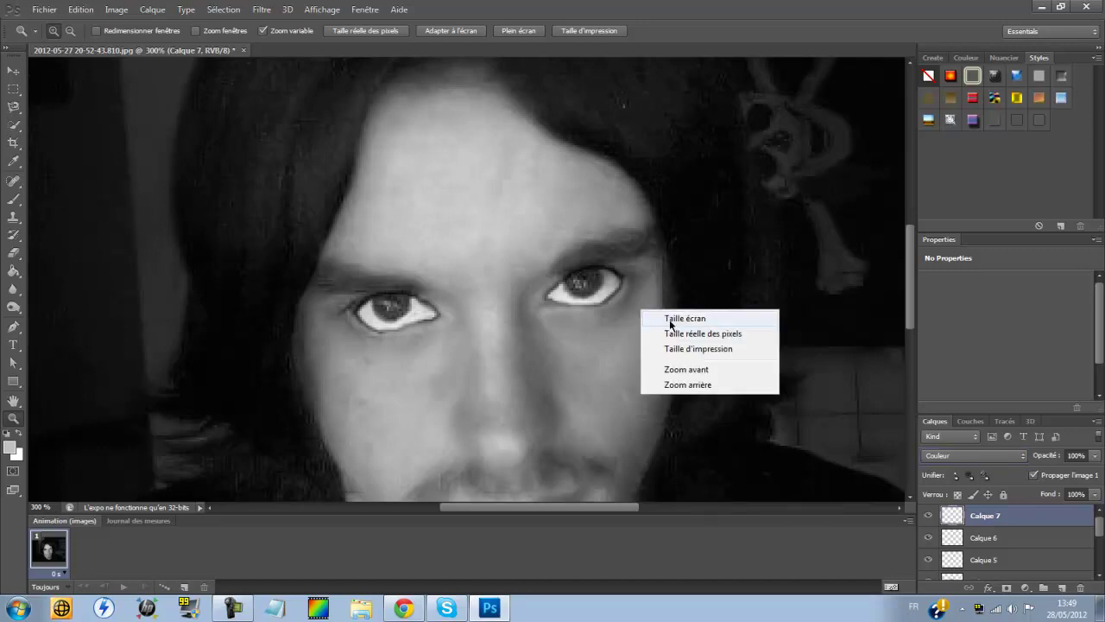
pyautogui.click(669, 319)
pyautogui.click(519, 292)
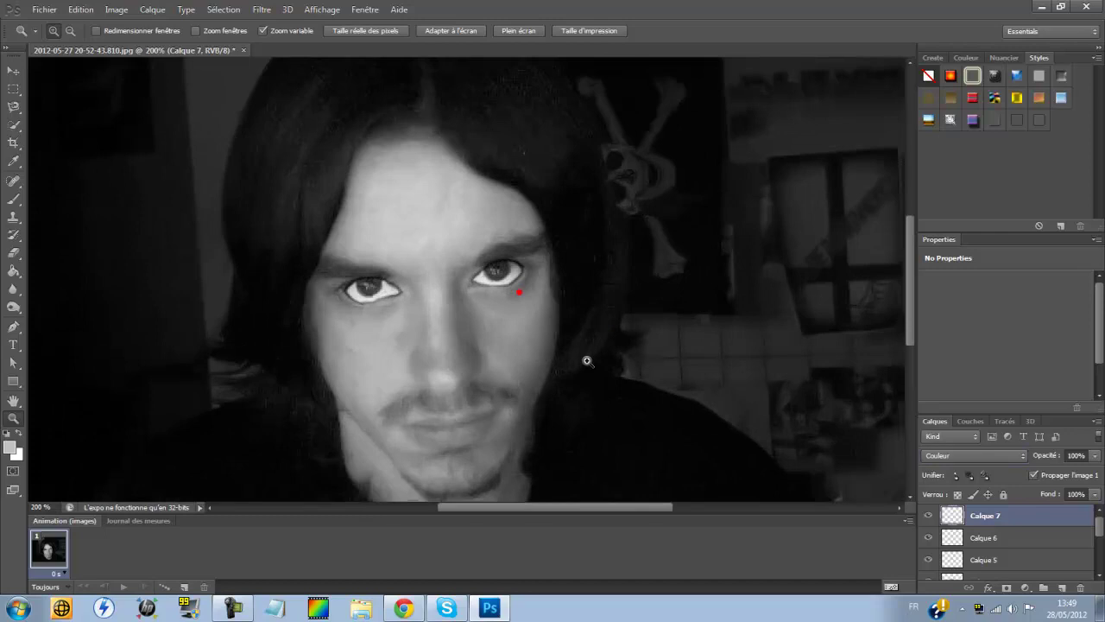
# Try the Soustraction, Division, Différence and Mélange maximal blending modes again on the iris layer.
pyautogui.click(976, 453)
pyautogui.click(978, 456)
pyautogui.press('Up')
pyautogui.press('Up')
pyautogui.press('Up')
pyautogui.press('Up')
pyautogui.press('Up')
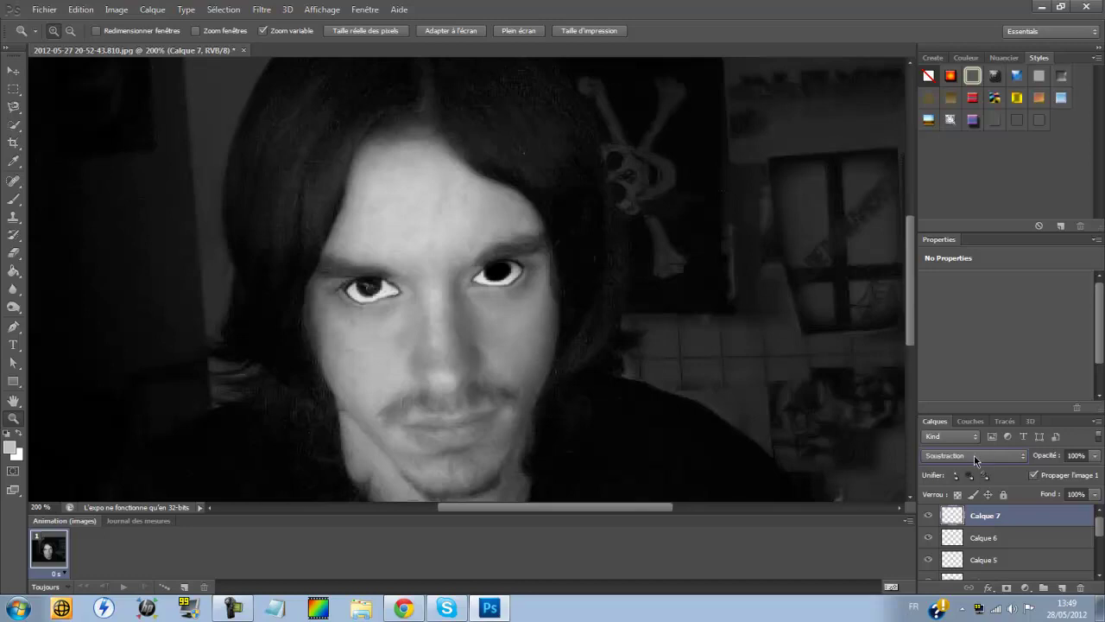
pyautogui.press('Down')
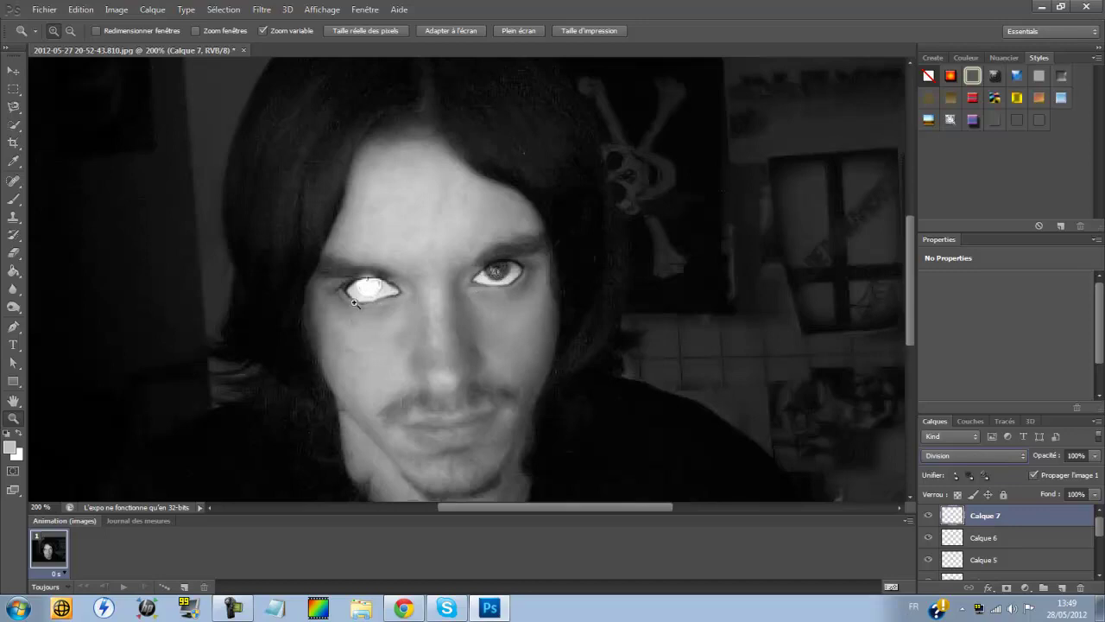
pyautogui.press('Up')
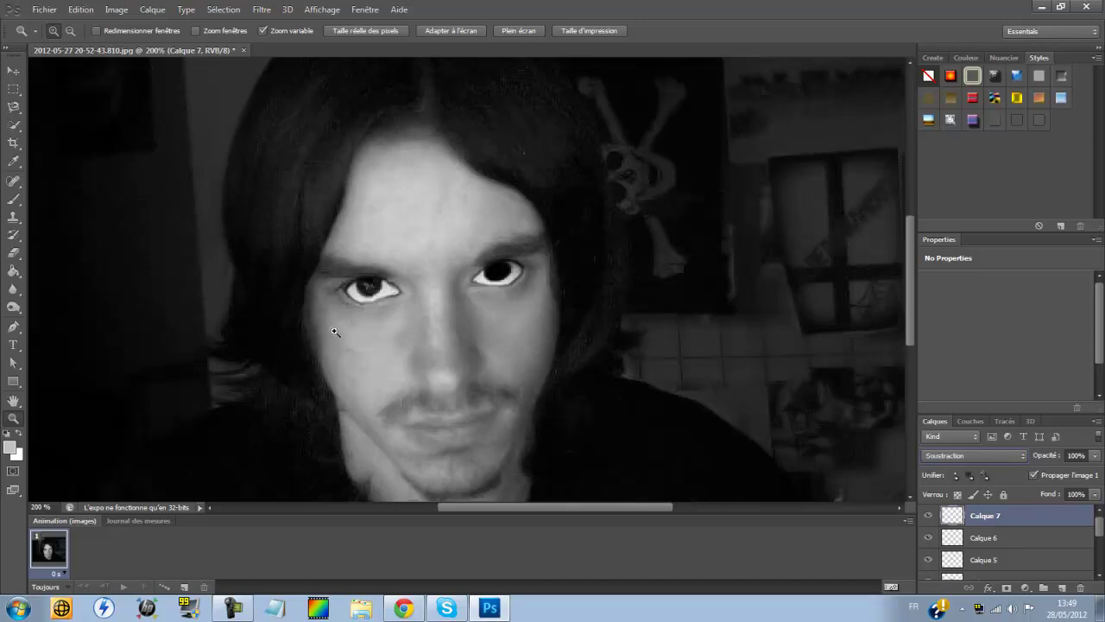
pyautogui.press('Up')
pyautogui.press('Up')
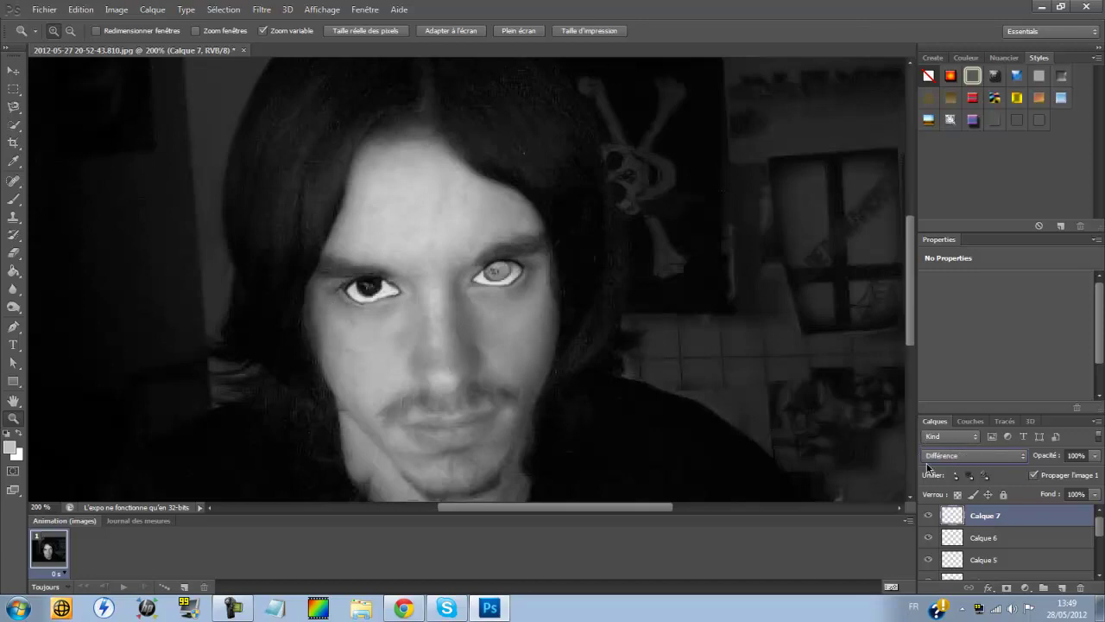
pyautogui.press('Up')
pyautogui.press('Up')
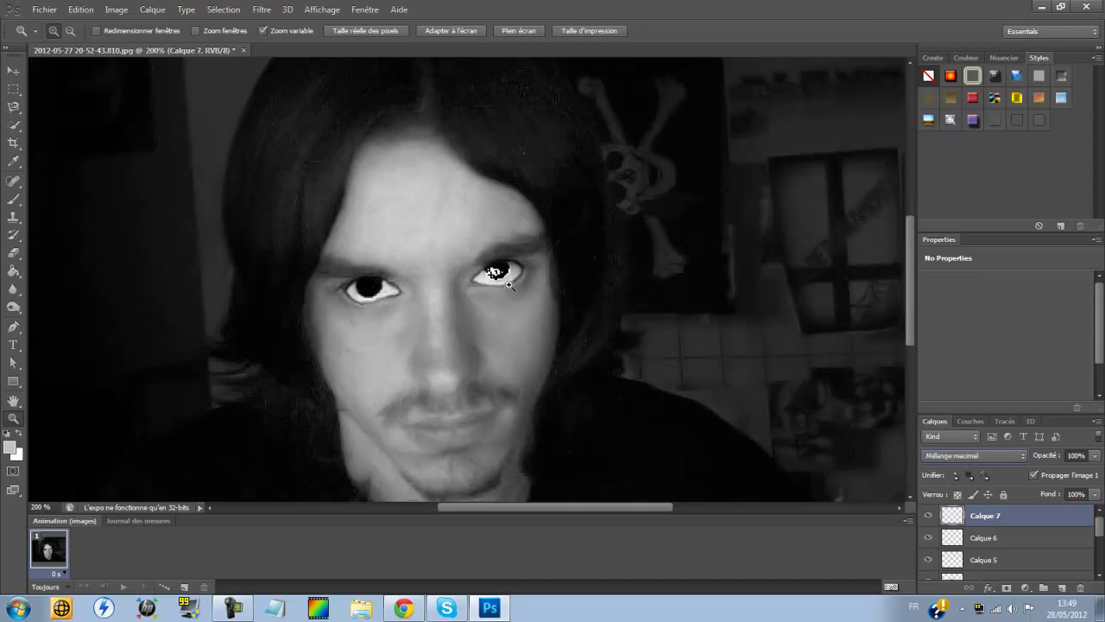
# Compare the light-based blending modes and set the iris layer to Lumière tamisée.
pyautogui.click(983, 460)
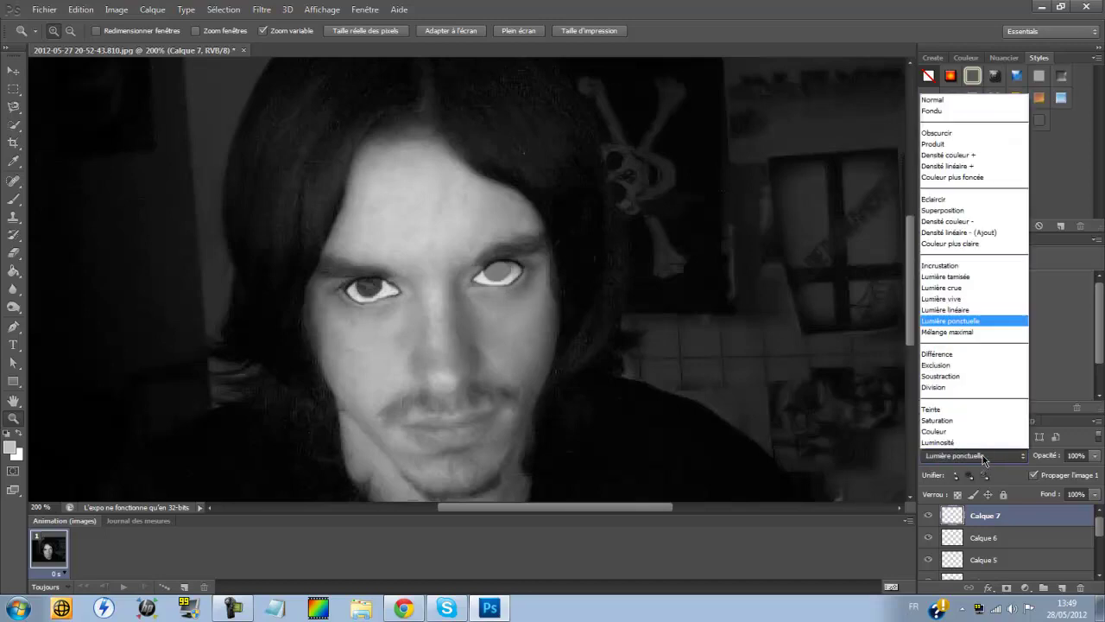
pyautogui.click(982, 461)
pyautogui.press('Up')
pyautogui.press('Up')
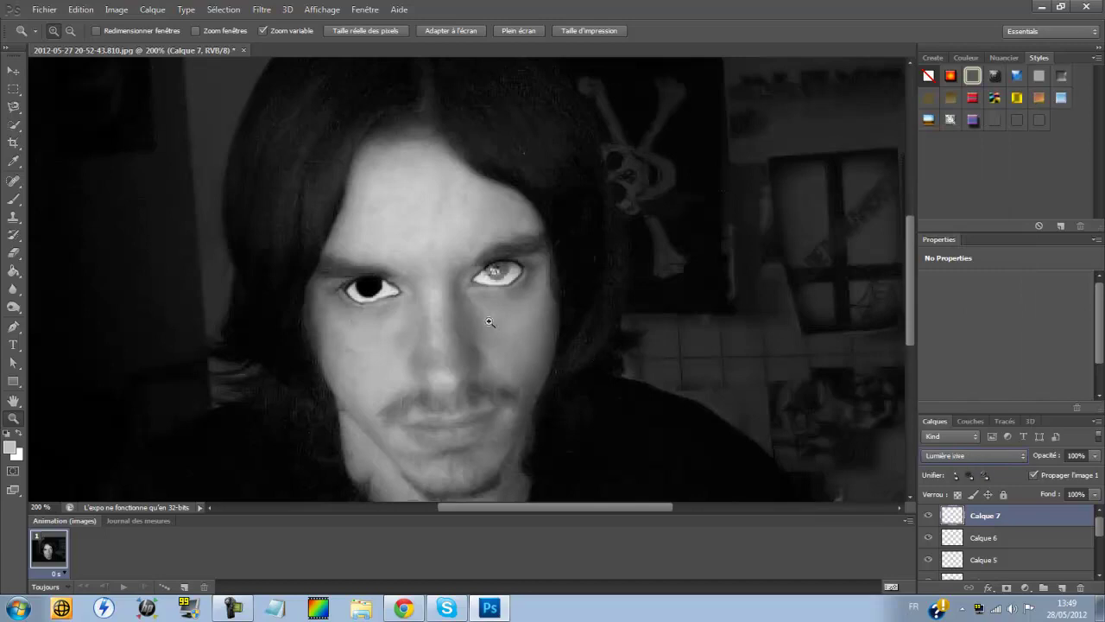
pyautogui.press('Up')
pyautogui.press('Down')
pyautogui.press('Up')
pyautogui.press('Up')
pyautogui.scroll(-2, 906, 311)
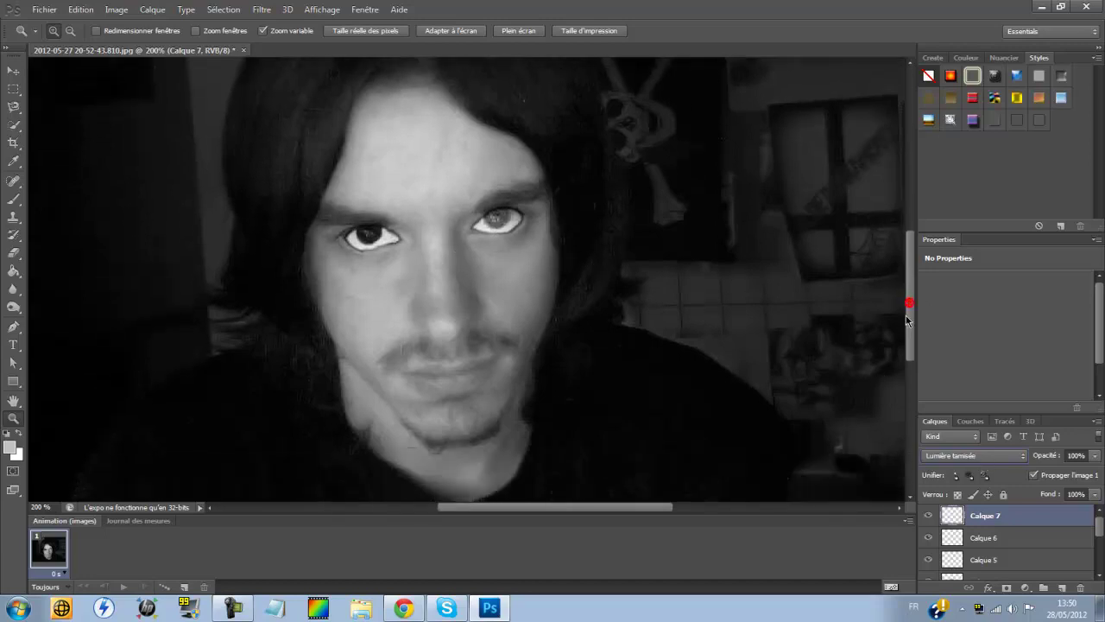
# Examine the face up close and the whole portrait with the iris layer's current blending.
pyautogui.scroll(3, 903, 315)
pyautogui.scroll(-2, 895, 318)
pyautogui.scroll(-3, 898, 316)
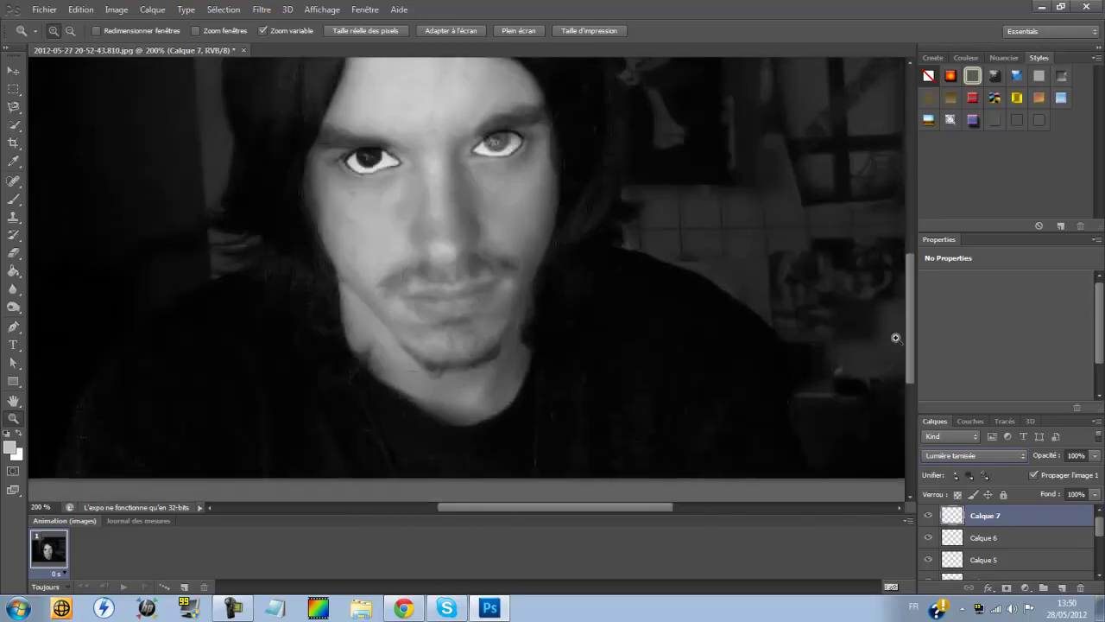
pyautogui.scroll(2, 902, 314)
pyautogui.rightClick(568, 302)
pyautogui.click(611, 310)
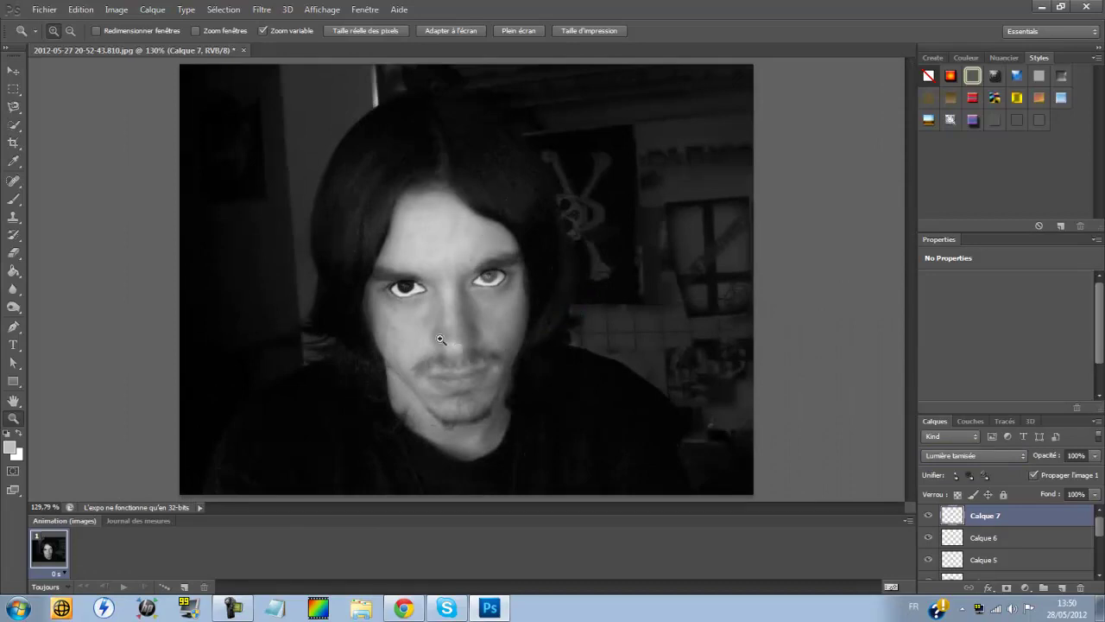
# Add a new layer above the iris layer and set the soft brush to 15 px for under-eye shading.
pyautogui.moveTo(410, 303); pyautogui.dragTo(370, 402)
pyautogui.moveTo(502, 511); pyautogui.dragTo(472, 508)
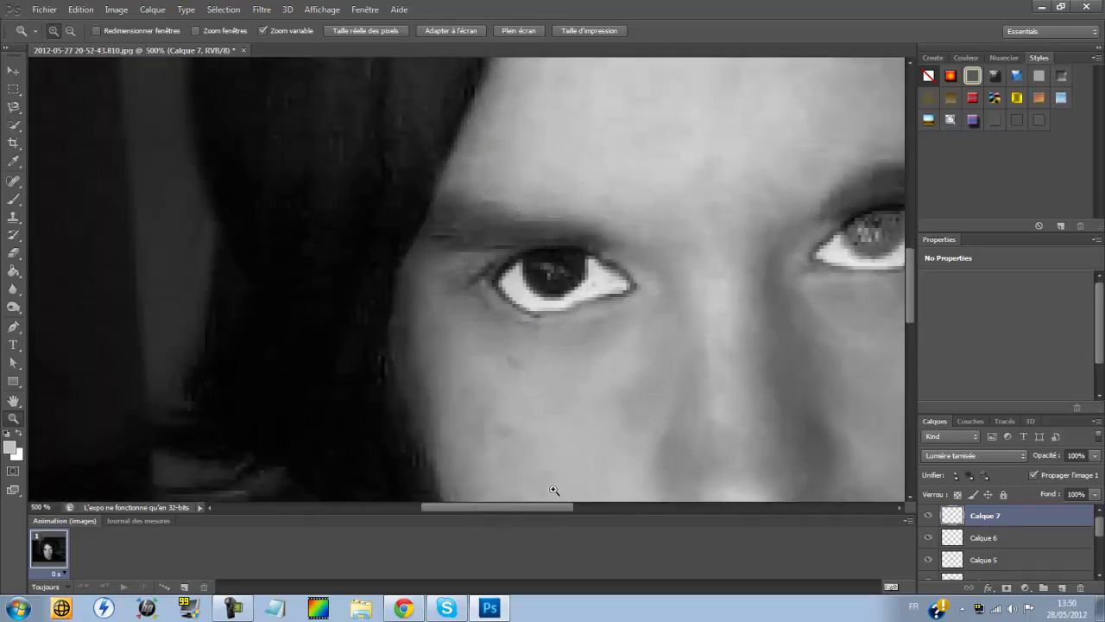
pyautogui.click(1062, 587)
pyautogui.click(13, 198)
pyautogui.click(59, 31)
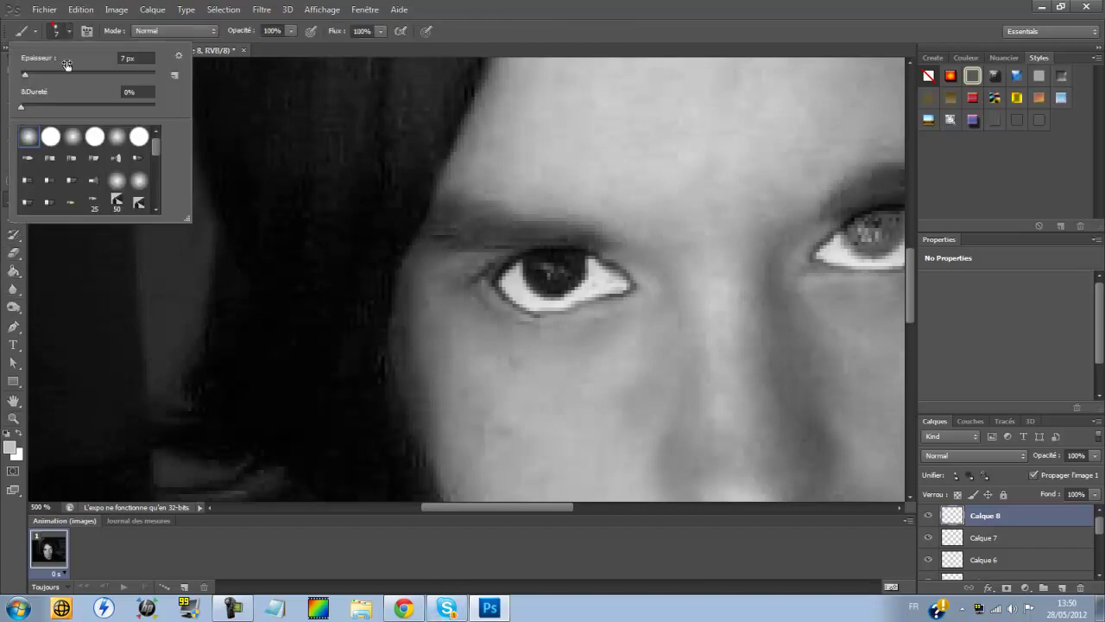
pyautogui.moveTo(24, 74); pyautogui.dragTo(31, 75)
# Set the foreground colour to medium grey 727272.
pyautogui.click(11, 446)
pyautogui.moveTo(380, 435); pyautogui.dragTo(423, 406)
pyautogui.click(669, 347)
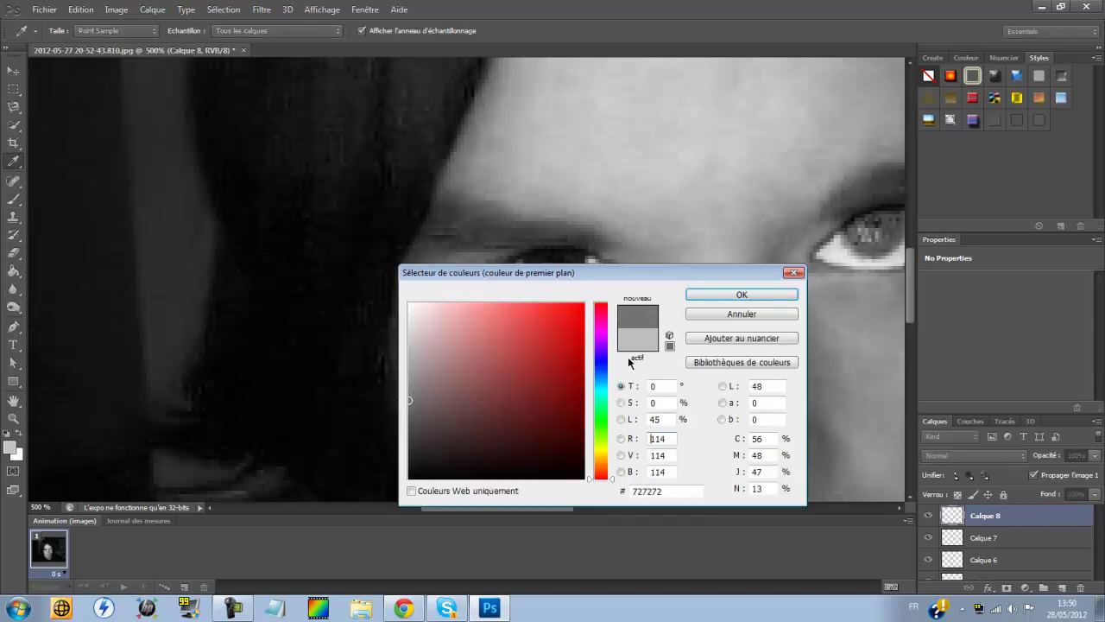
pyautogui.click(741, 294)
# Paint wide grey shadows beneath both eyes on the new layer, from the inner corners to the outer ones.
pyautogui.moveTo(650, 308)
pyautogui.mouseDown()
pyautogui.moveTo(562, 339)
pyautogui.moveTo(601, 319)
pyautogui.moveTo(515, 336)
pyautogui.moveTo(561, 332)
pyautogui.moveTo(479, 316)
pyautogui.moveTo(470, 300)
pyautogui.moveTo(464, 313)
pyautogui.moveTo(534, 337)
pyautogui.moveTo(481, 330)
pyautogui.moveTo(565, 334)
pyautogui.moveTo(655, 309)
pyautogui.moveTo(567, 341)
pyautogui.moveTo(507, 334)
pyautogui.moveTo(469, 308)
pyautogui.mouseUp()
pyautogui.moveTo(510, 509); pyautogui.dragTo(565, 509)
pyautogui.moveTo(489, 276); pyautogui.dragTo(603, 298)
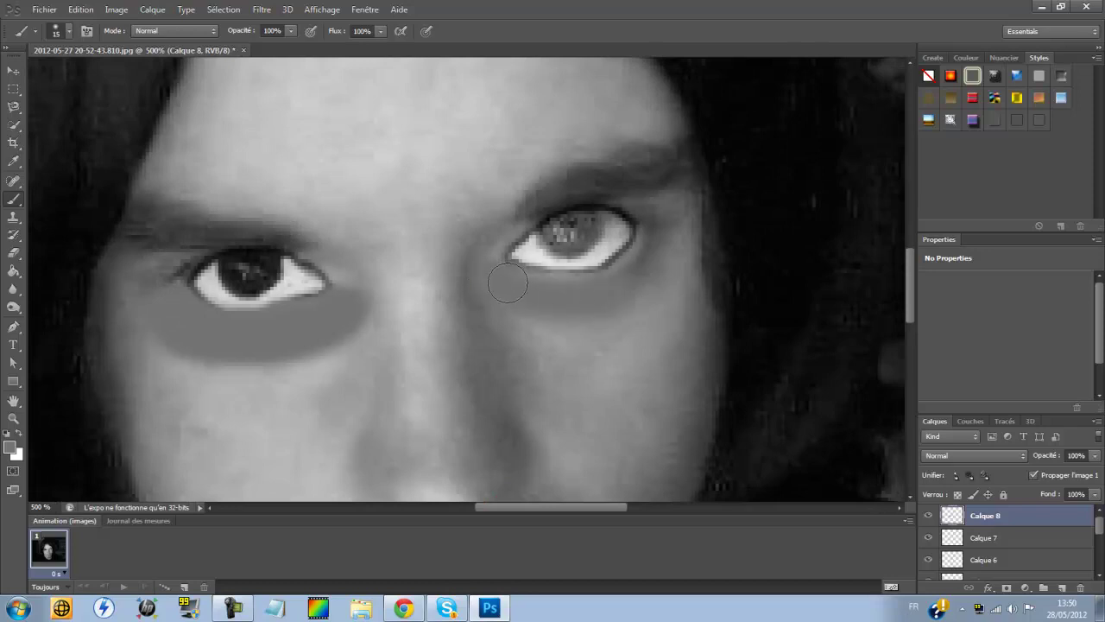
pyautogui.moveTo(506, 279)
pyautogui.mouseDown()
pyautogui.moveTo(627, 285)
pyautogui.moveTo(657, 240)
pyautogui.moveTo(575, 306)
pyautogui.moveTo(652, 264)
pyautogui.moveTo(580, 309)
pyautogui.moveTo(495, 292)
pyautogui.mouseUp()
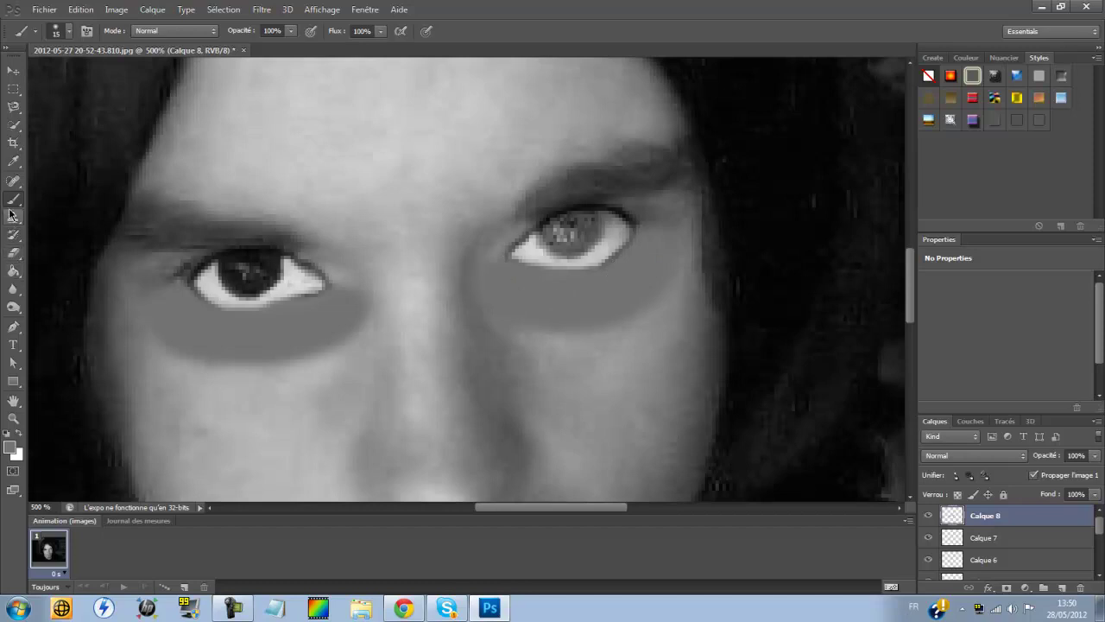
# Erase excess grey near the inner eye corners and over the eyes, and retouch the shadow below the darker eye.
pyautogui.click(14, 253)
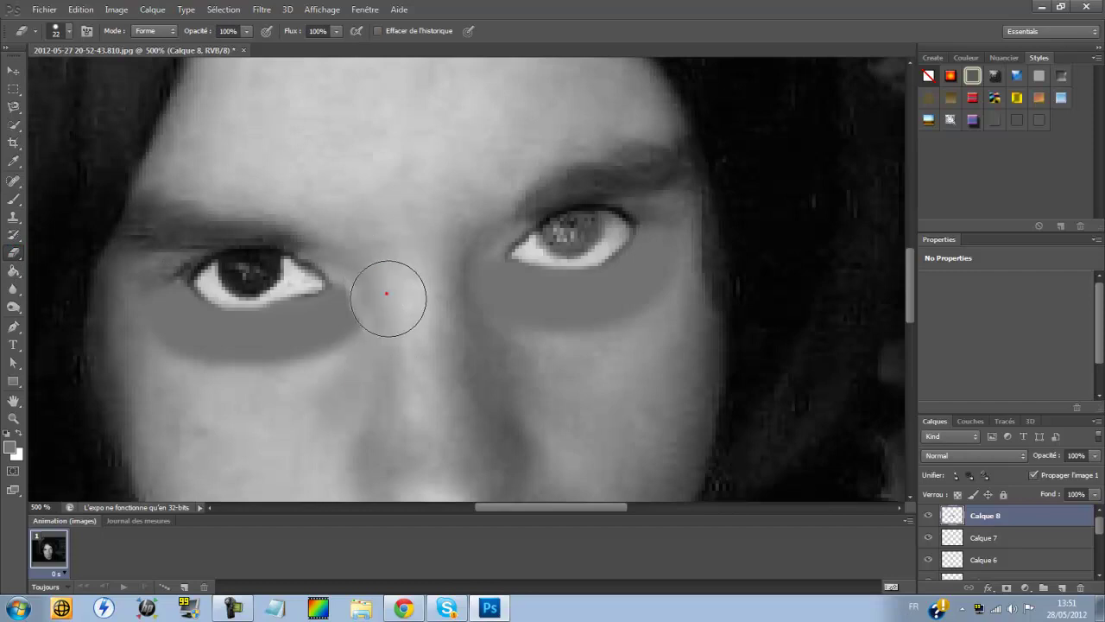
pyautogui.moveTo(395, 346); pyautogui.dragTo(380, 302)
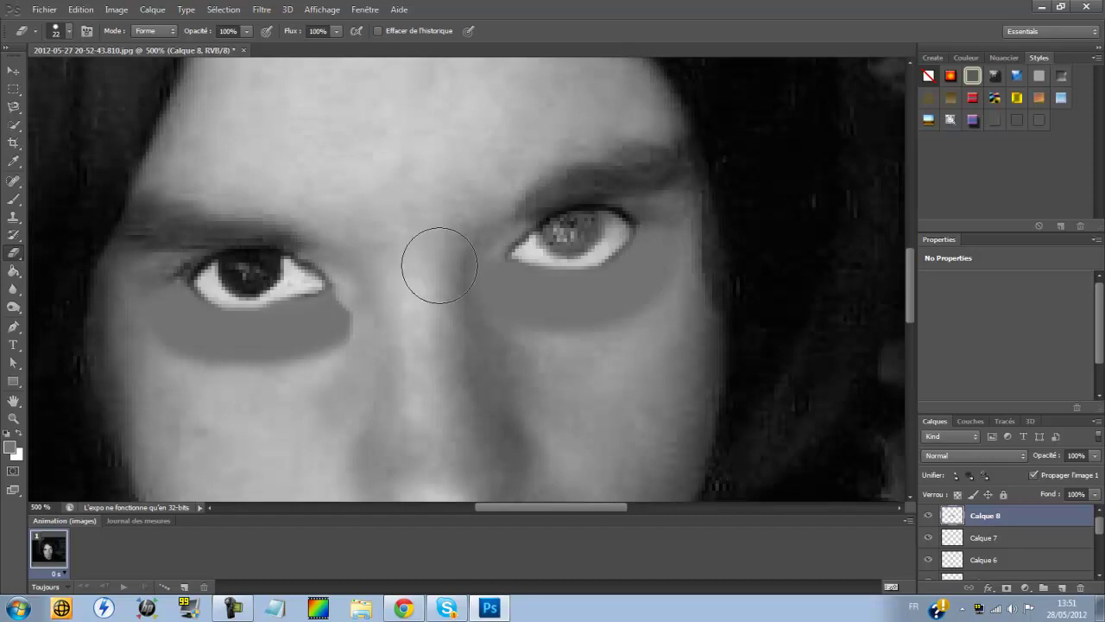
pyautogui.moveTo(432, 262); pyautogui.dragTo(462, 265)
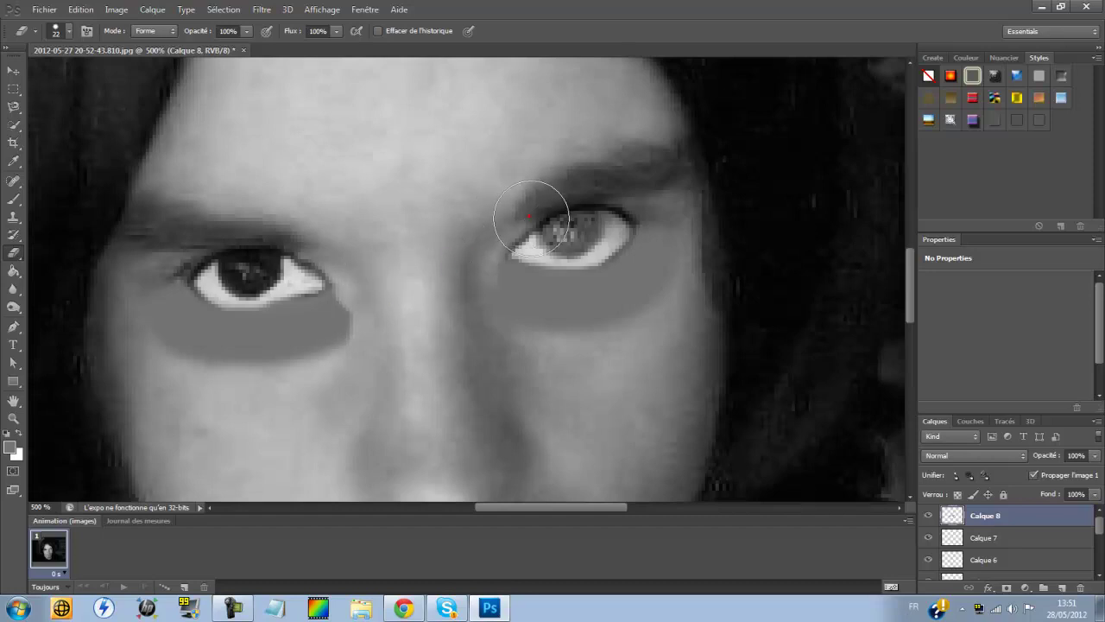
pyautogui.moveTo(552, 228)
pyautogui.mouseDown()
pyautogui.moveTo(586, 229)
pyautogui.moveTo(605, 215)
pyautogui.moveTo(597, 202)
pyautogui.moveTo(544, 230)
pyautogui.mouseUp()
pyautogui.moveTo(227, 247)
pyautogui.mouseDown()
pyautogui.moveTo(227, 262)
pyautogui.moveTo(264, 272)
pyautogui.moveTo(276, 247)
pyautogui.moveTo(289, 264)
pyautogui.moveTo(265, 254)
pyautogui.moveTo(289, 259)
pyautogui.mouseUp()
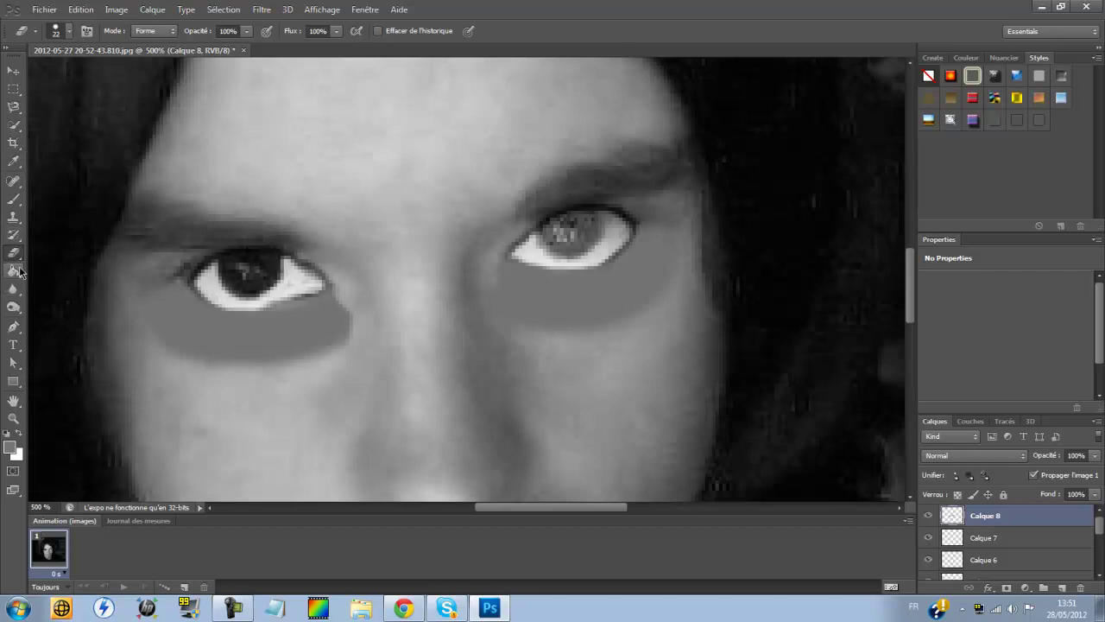
pyautogui.click(15, 199)
pyautogui.moveTo(296, 314); pyautogui.dragTo(285, 326)
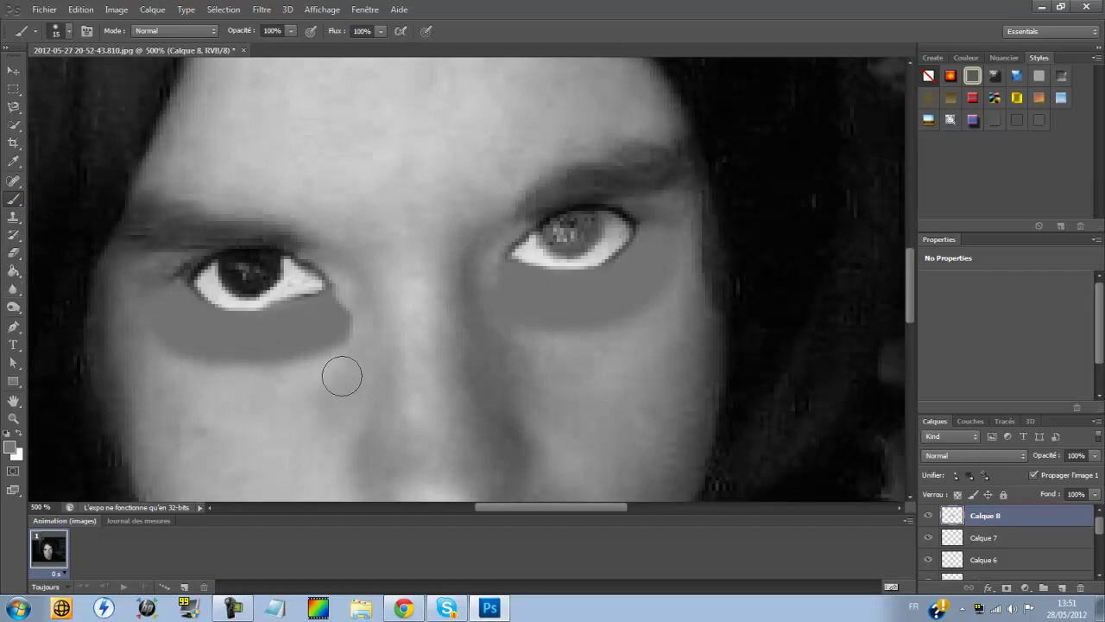
# Try the Produit blending mode on the under-eye shadow layer and check it against the whole face.
pyautogui.click(968, 456)
pyautogui.click(968, 455)
pyautogui.scroll(-4, 968, 455)
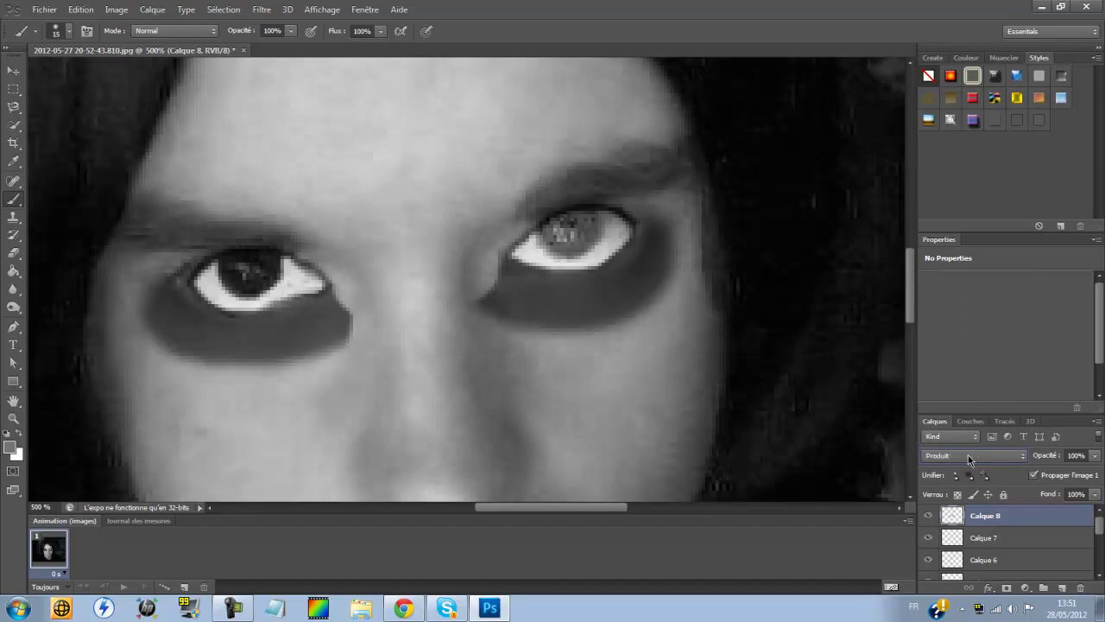
pyautogui.click(13, 418)
pyautogui.rightClick(183, 391)
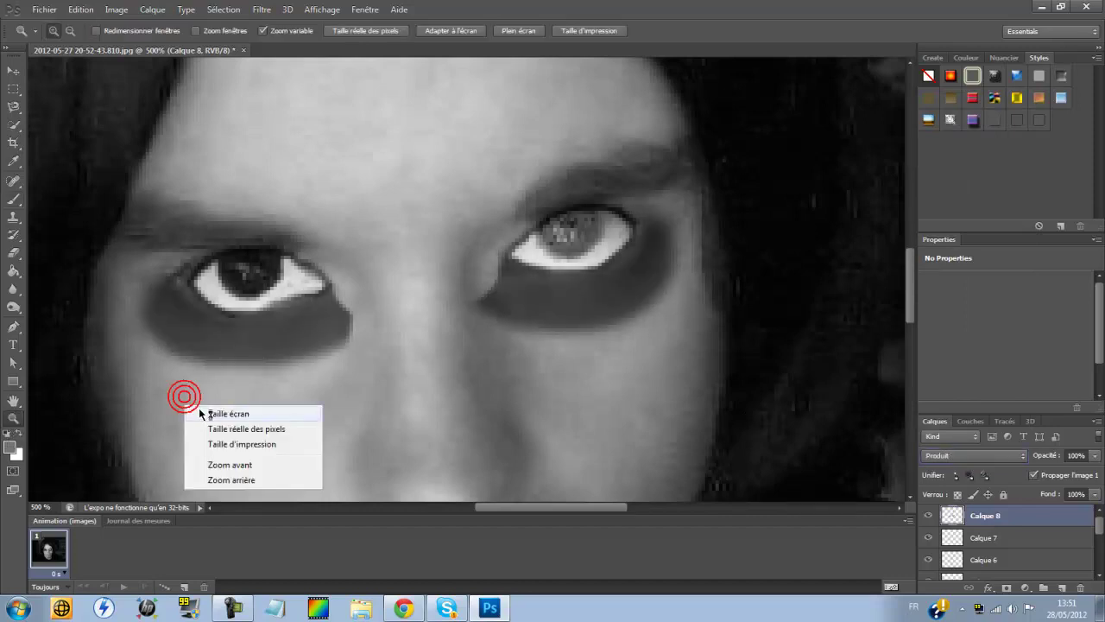
pyautogui.click(199, 407)
pyautogui.click(440, 357)
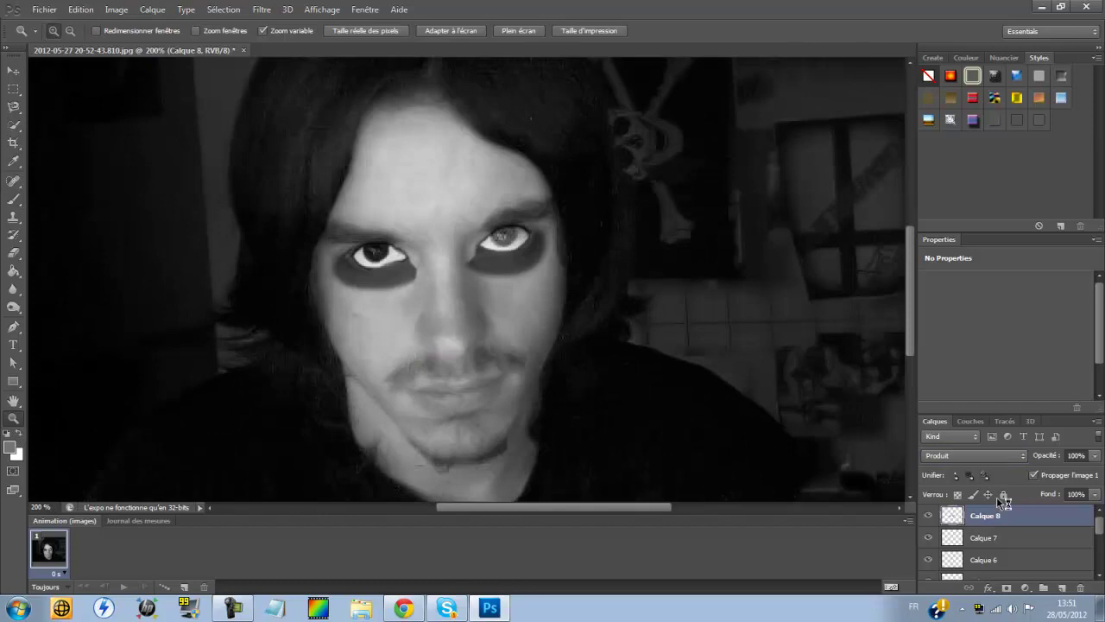
# Compare Densité couleur + with Densité linéaire + and set the under-eye layer to Densité couleur +.
pyautogui.click(993, 456)
pyautogui.click(1000, 459)
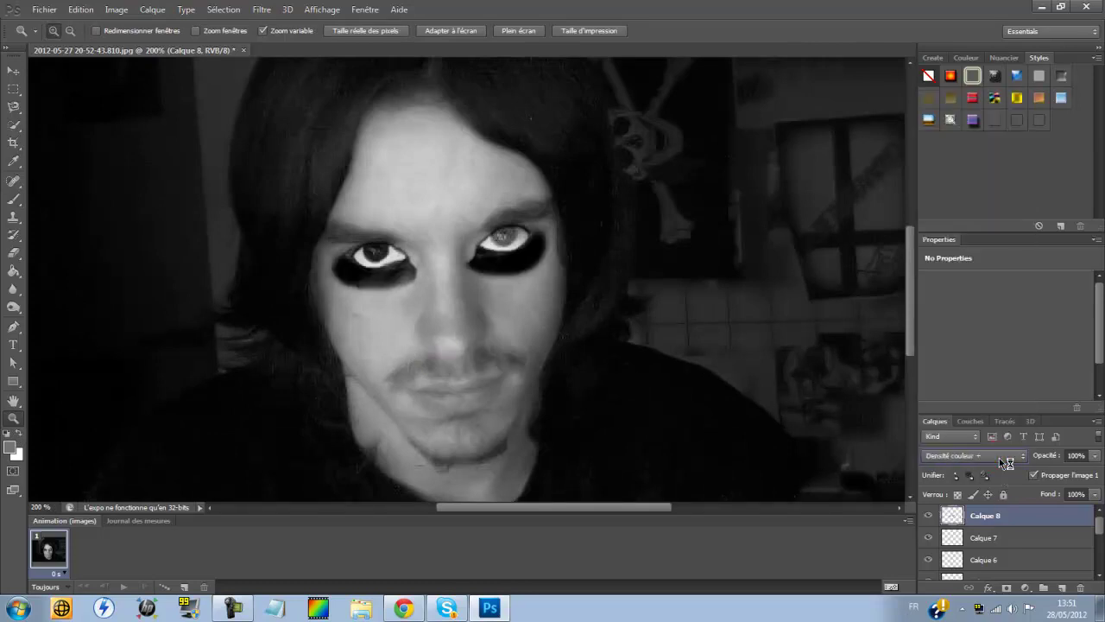
pyautogui.scroll(-3, 999, 458)
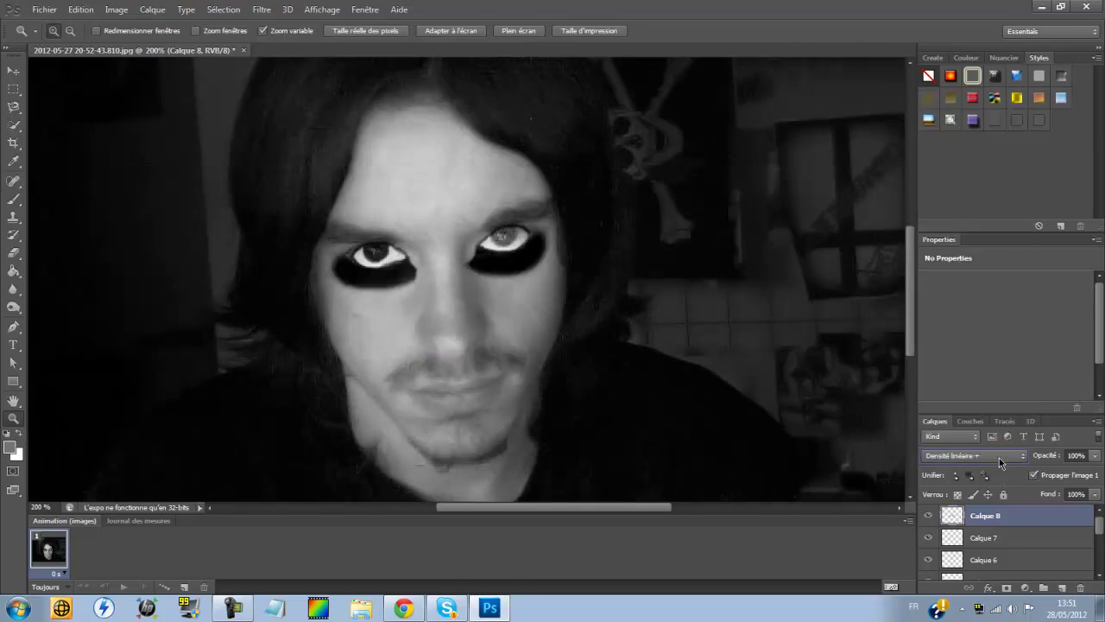
pyautogui.scroll(1, 999, 458)
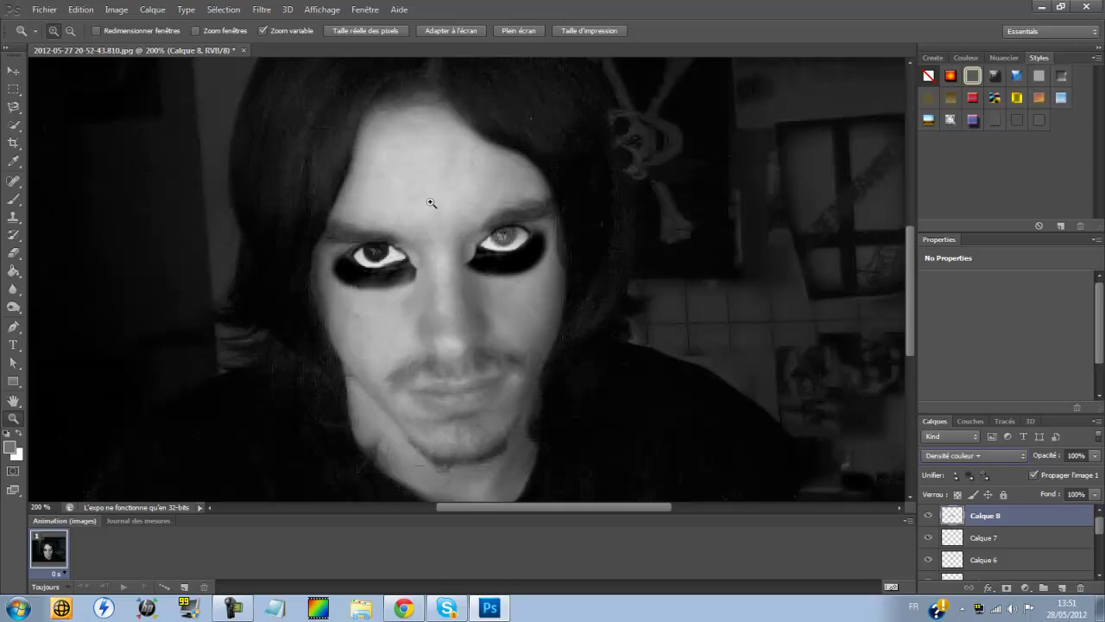
# Extend the under-eye shadows toward both inner corners and smooth the lower edge beneath the darker eye.
pyautogui.click(474, 251)
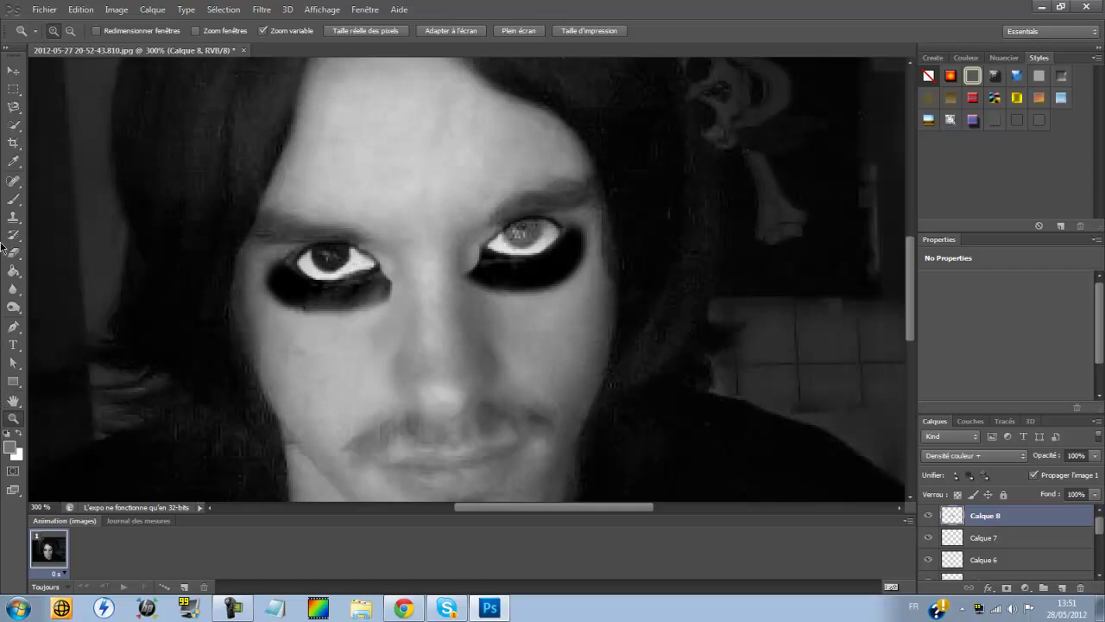
pyautogui.click(13, 201)
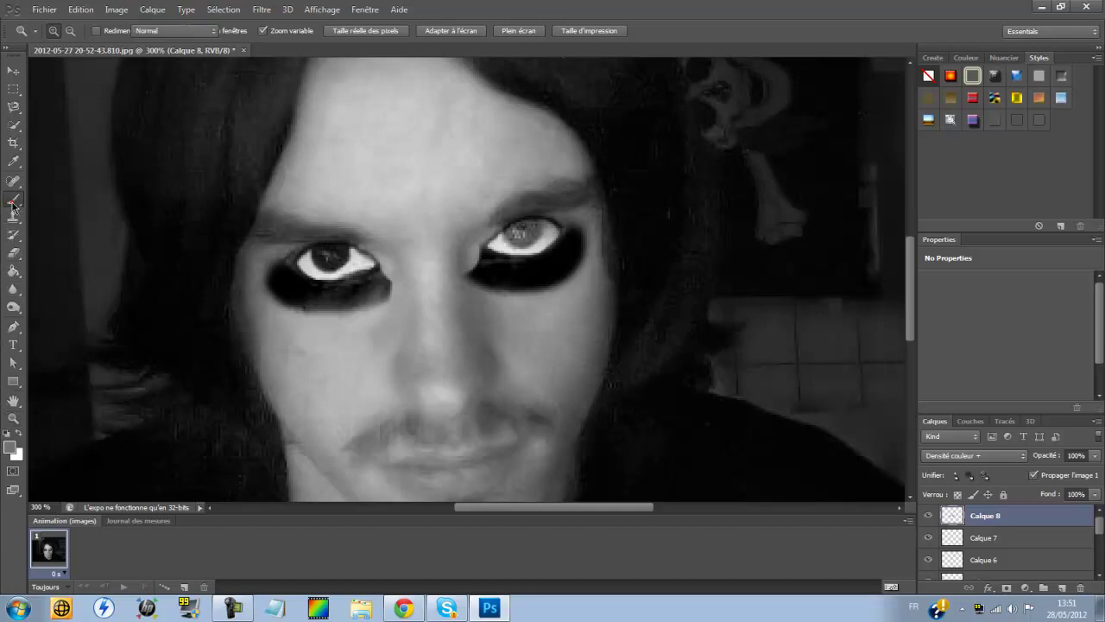
pyautogui.click(486, 267)
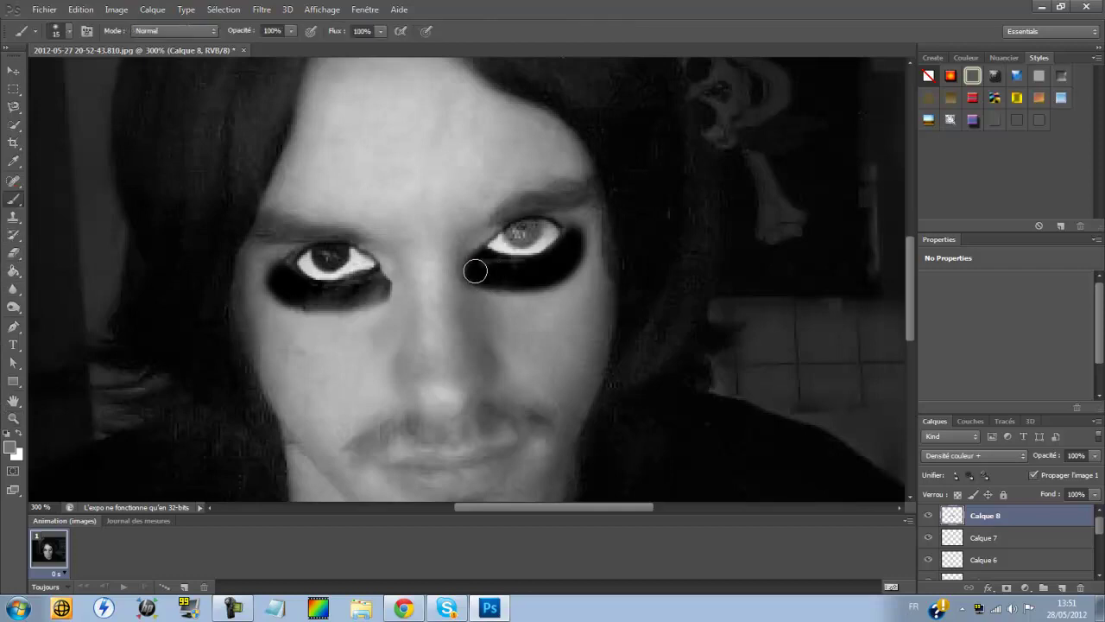
pyautogui.click(366, 284)
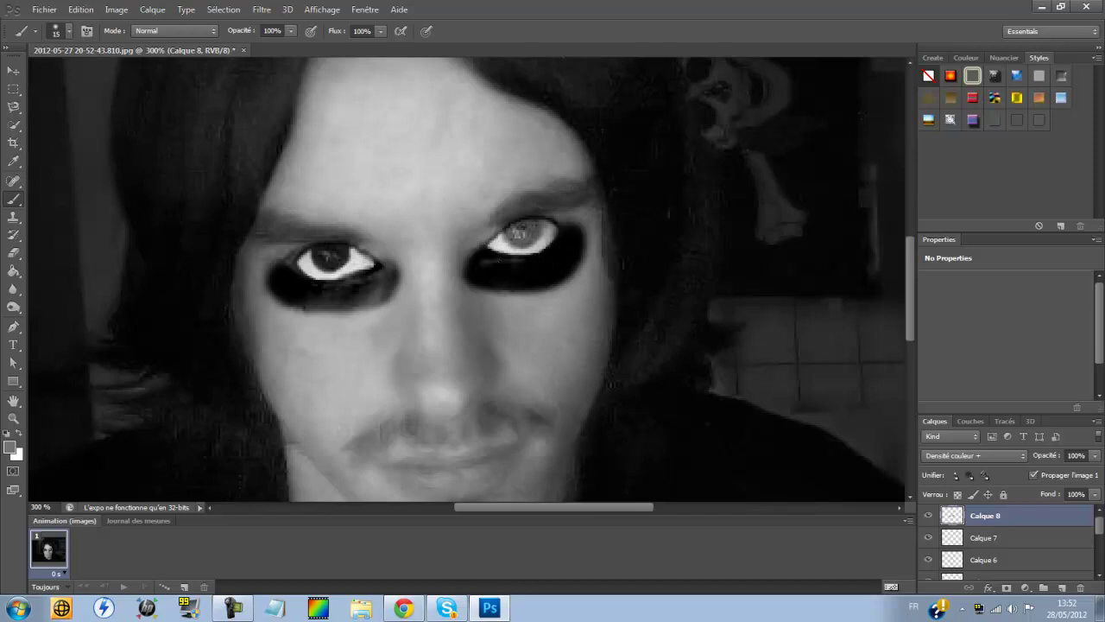
pyautogui.moveTo(298, 292); pyautogui.dragTo(352, 291)
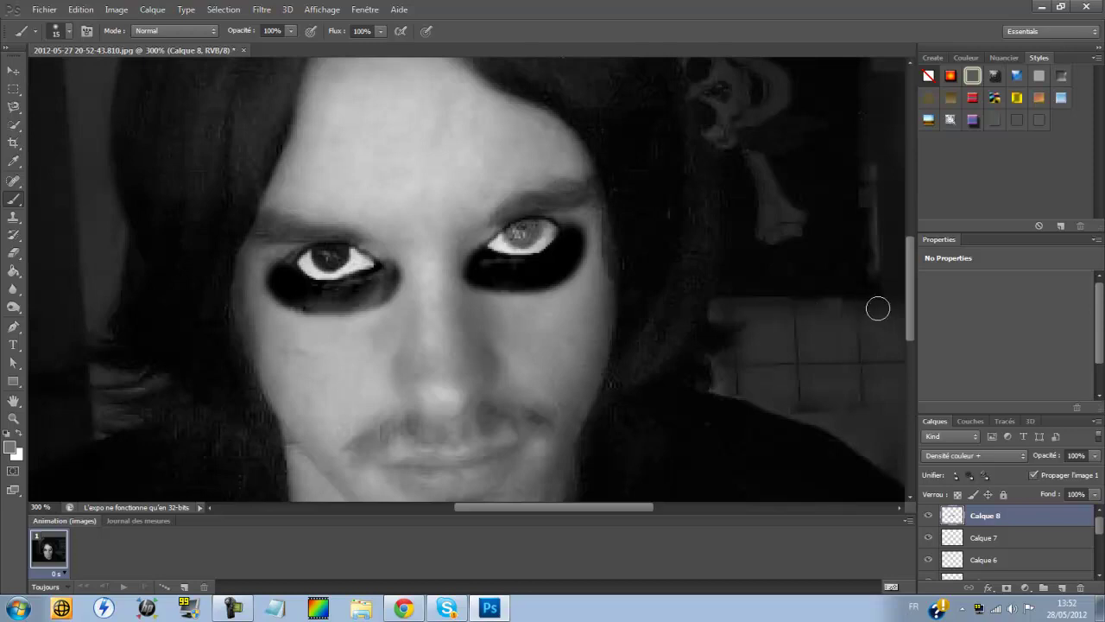
# Try darkening and lightening blending modes on the under-eye layer, from Densité linéaire + through Couleur plus claire.
pyautogui.scroll(1, 911, 293)
pyautogui.moveTo(913, 291)
pyautogui.mouseDown()
pyautogui.moveTo(917, 267)
pyautogui.moveTo(910, 304)
pyautogui.mouseUp()
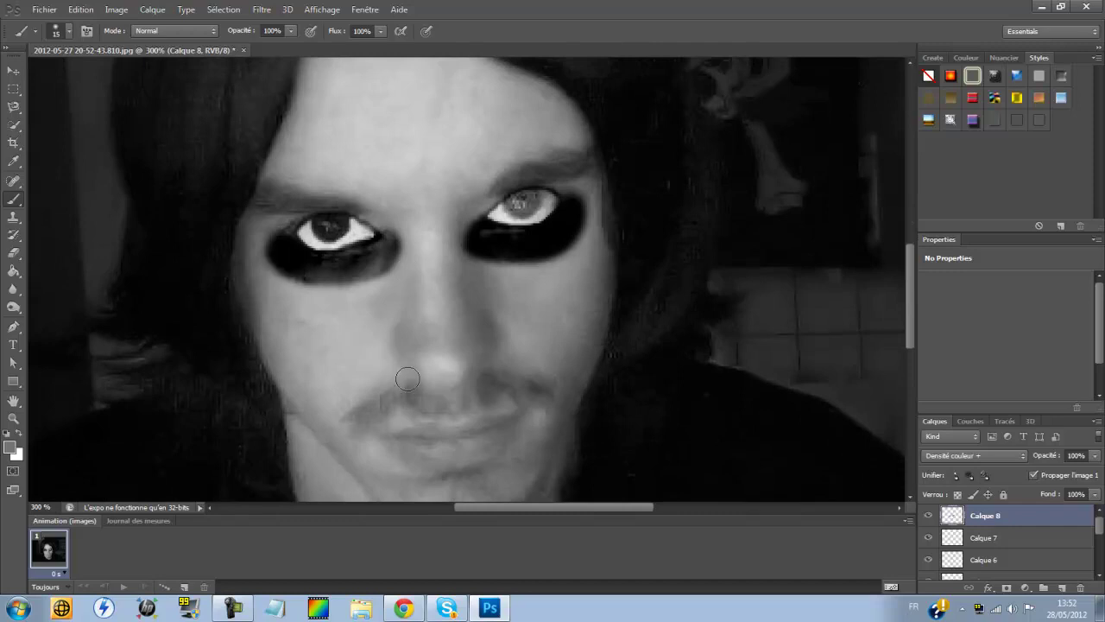
pyautogui.click(993, 454)
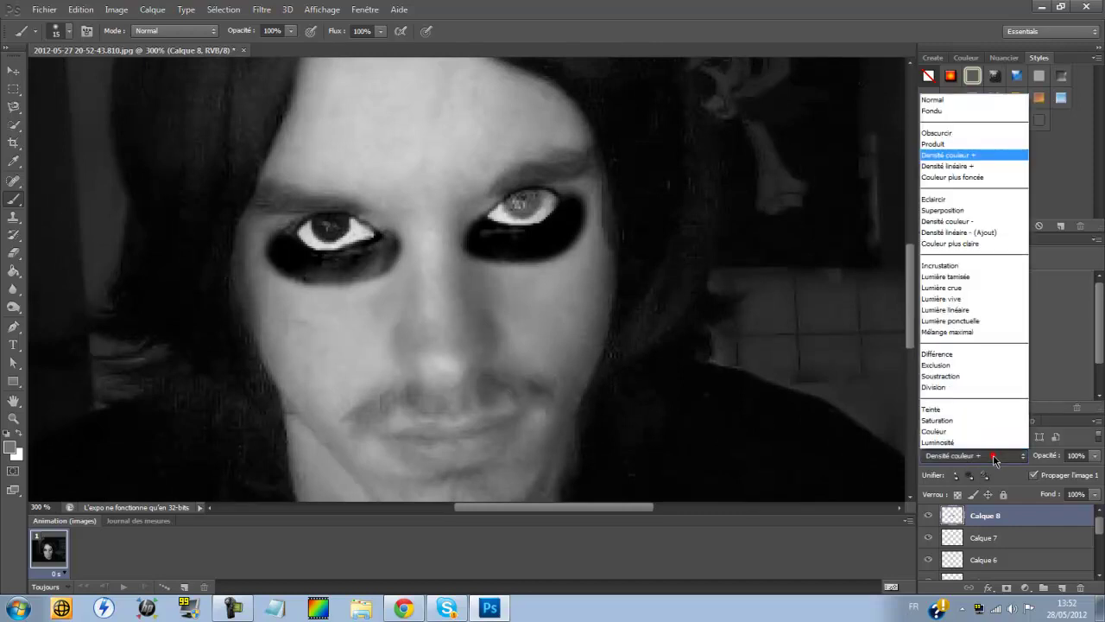
pyautogui.press('Down')
pyautogui.press('Return')
pyautogui.press('Down')
pyautogui.press('Down')
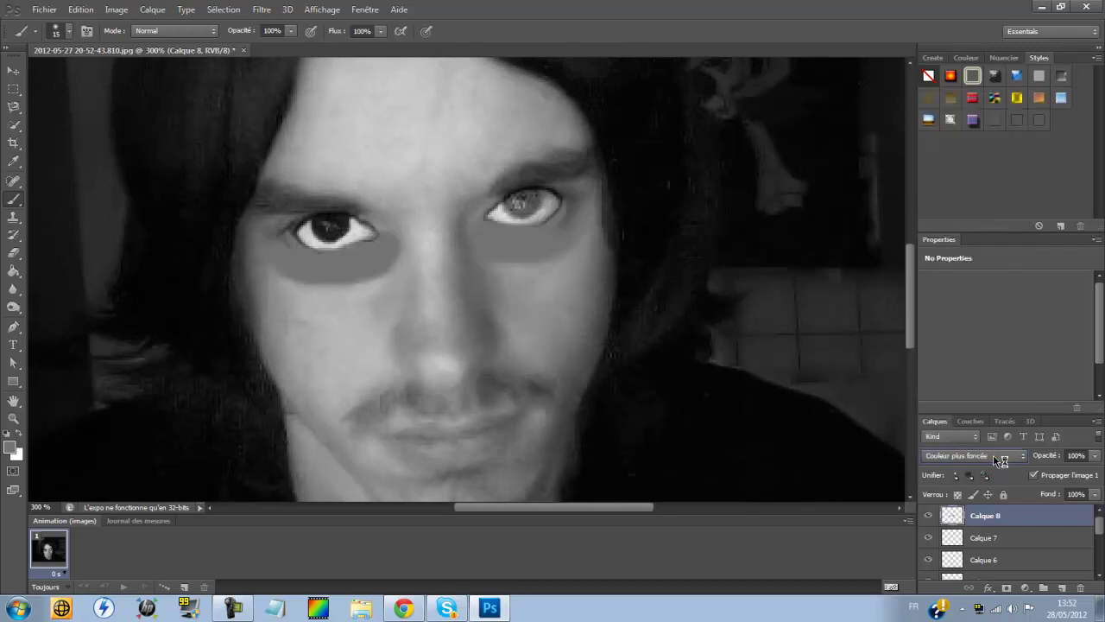
pyautogui.press('Down')
pyautogui.press('Down')
pyautogui.press('Down')
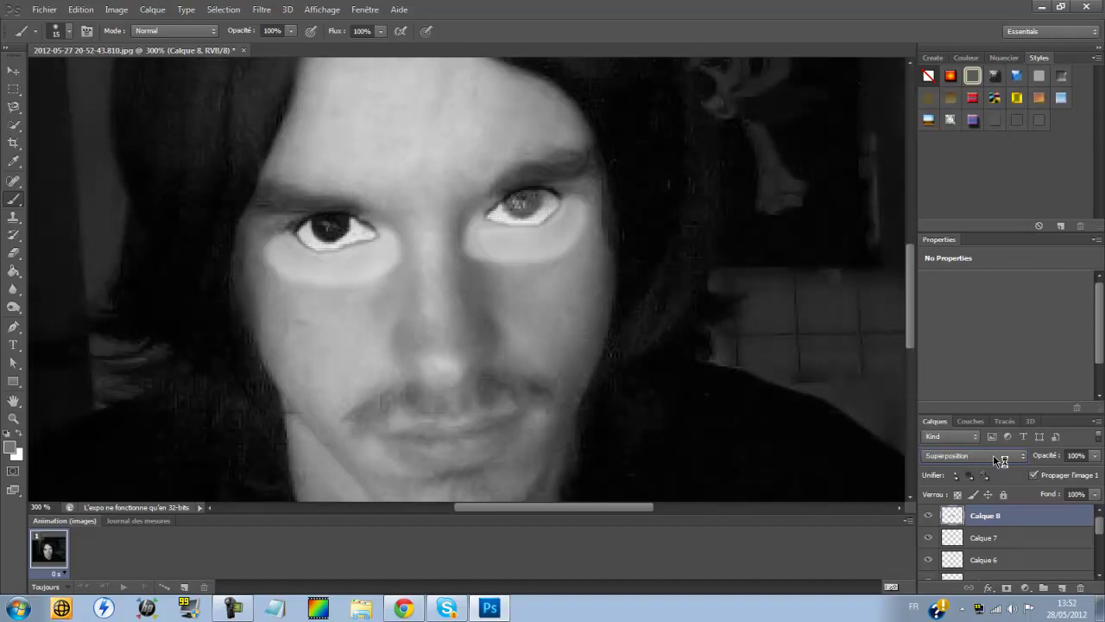
pyautogui.press('Down')
pyautogui.press('Down')
pyautogui.press('Down')
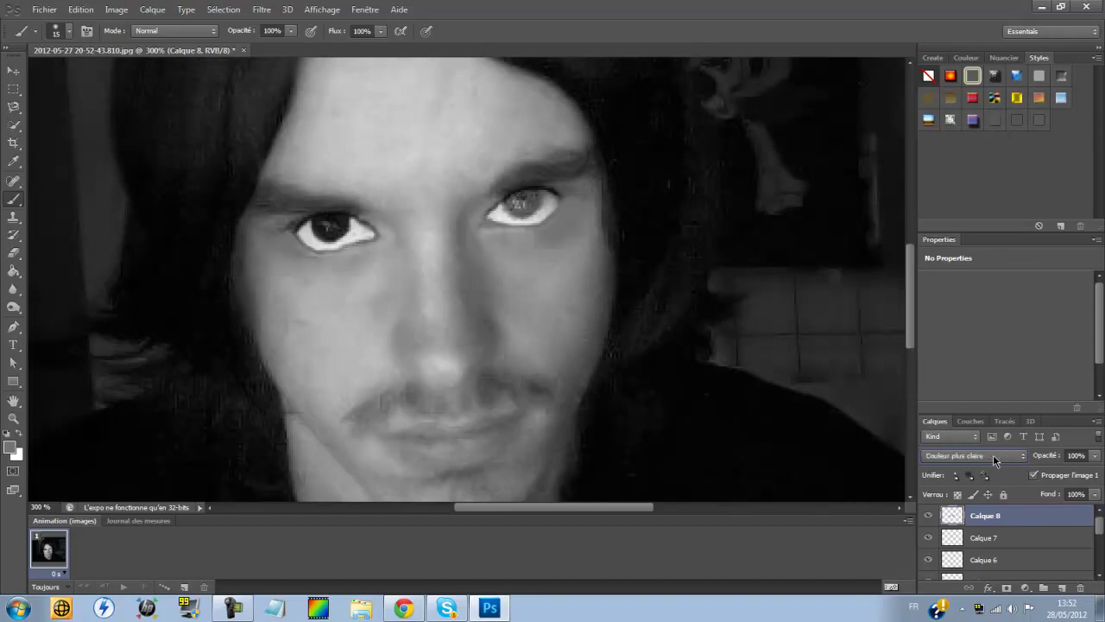
# Try the contrast and light blending modes on the under-eye layer, from Incrustation through Différence.
pyautogui.press('Down')
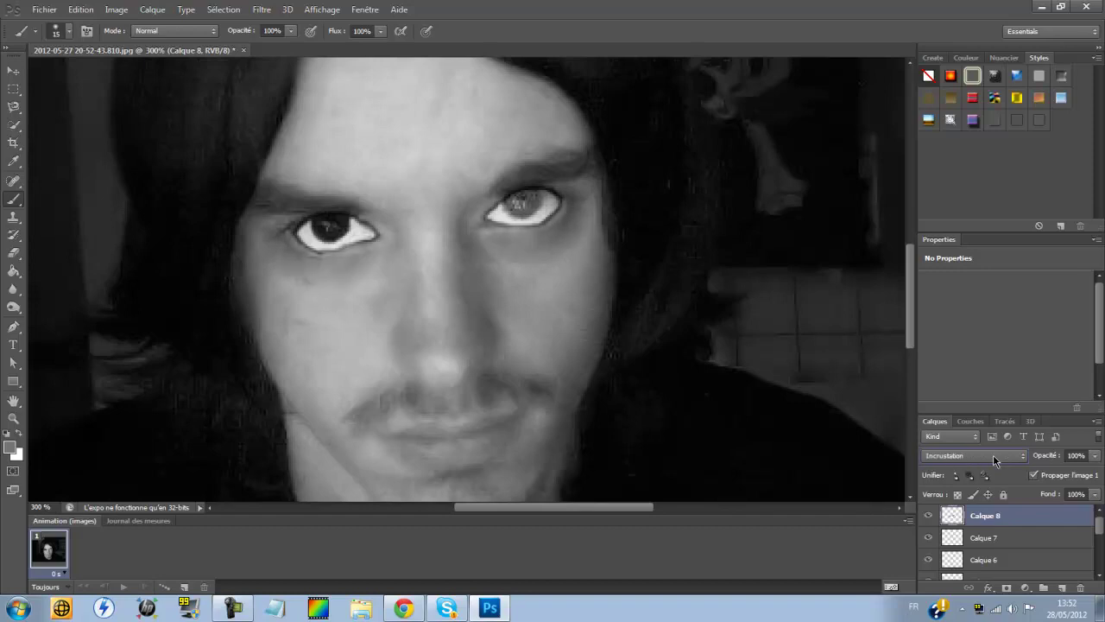
pyautogui.press('Down')
pyautogui.press('Down')
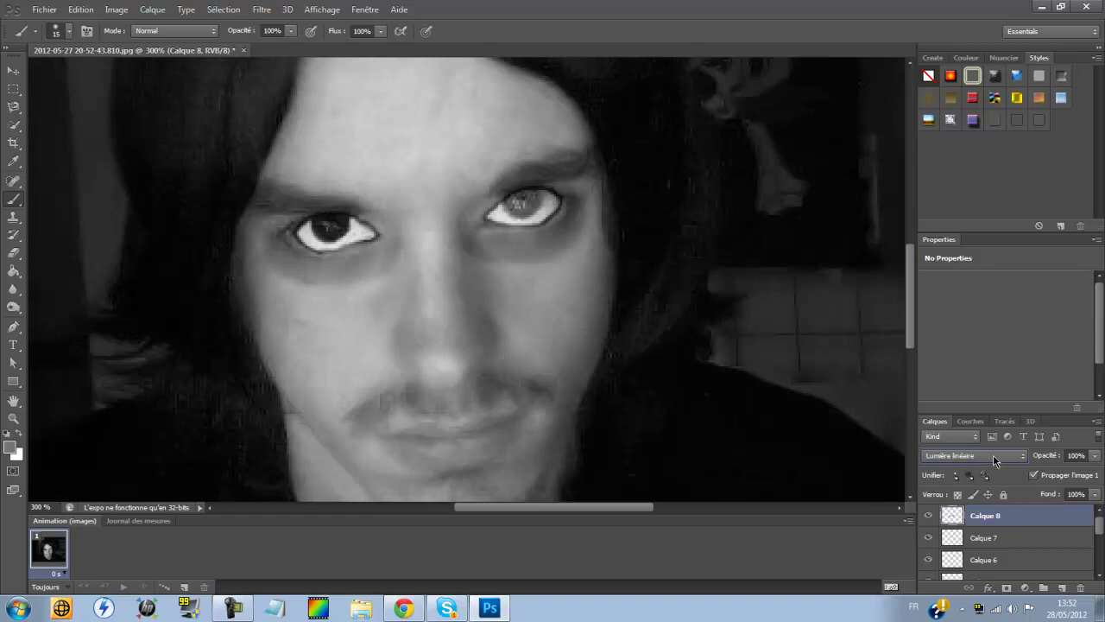
pyautogui.press('Down')
pyautogui.press('Down')
pyautogui.press('Down')
pyautogui.press('Down')
pyautogui.press('Down')
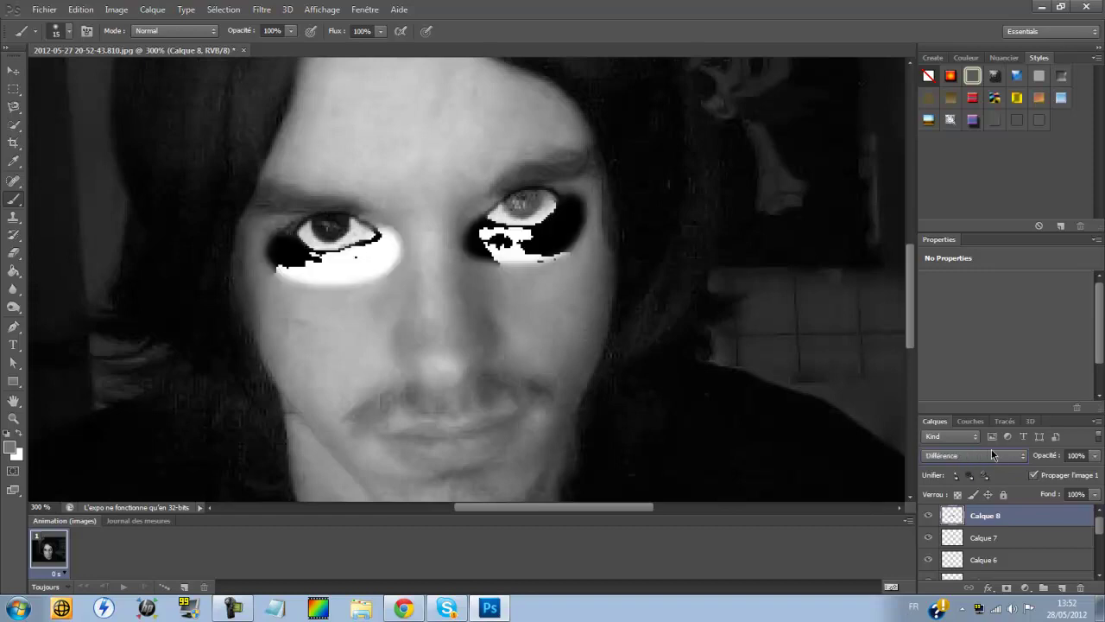
# Try the remaining blending modes on the under-eye layer, ending with Luminosité.
pyautogui.press('Down')
pyautogui.press('Down')
pyautogui.press('Down')
pyautogui.press('Down')
pyautogui.press('Down')
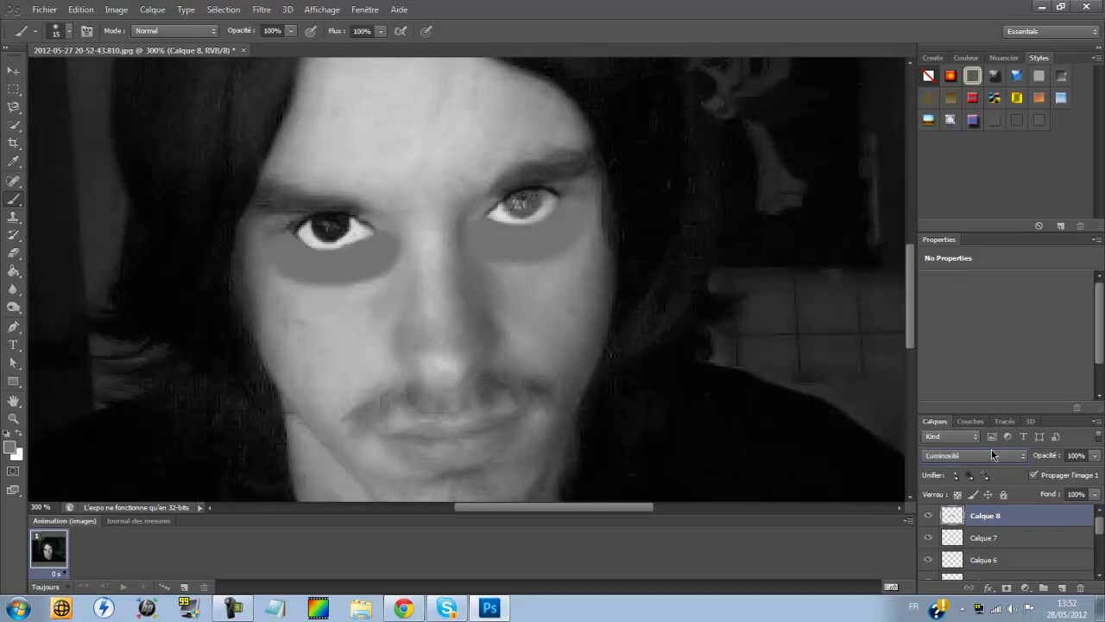
# Set the under-eye shadow layer's blending mode to Lumière linéaire.
pyautogui.click(991, 453)
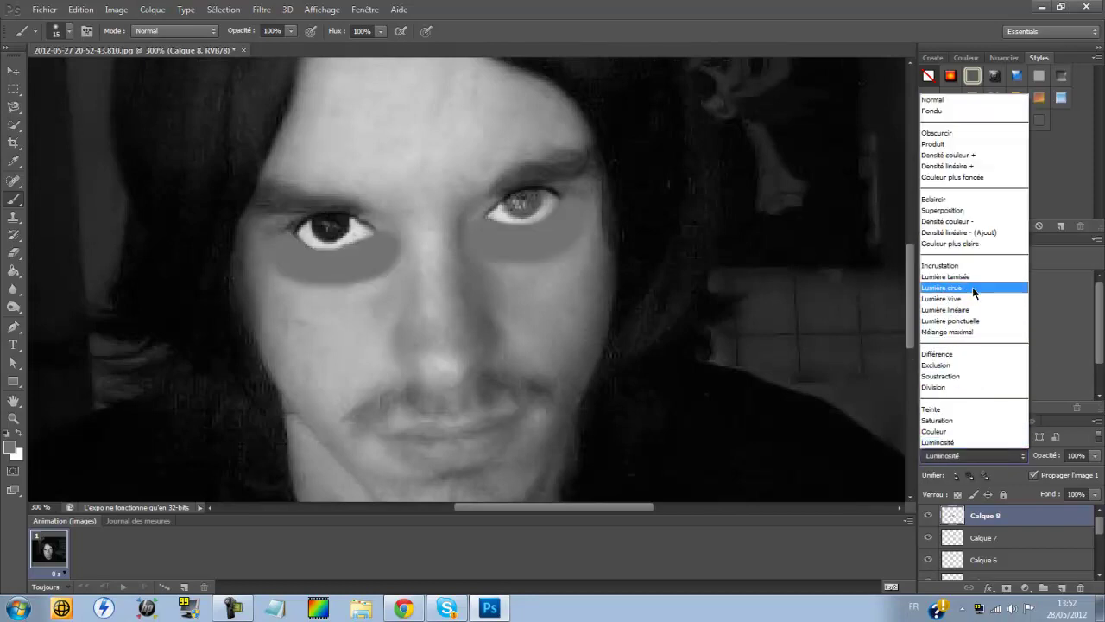
pyautogui.click(974, 310)
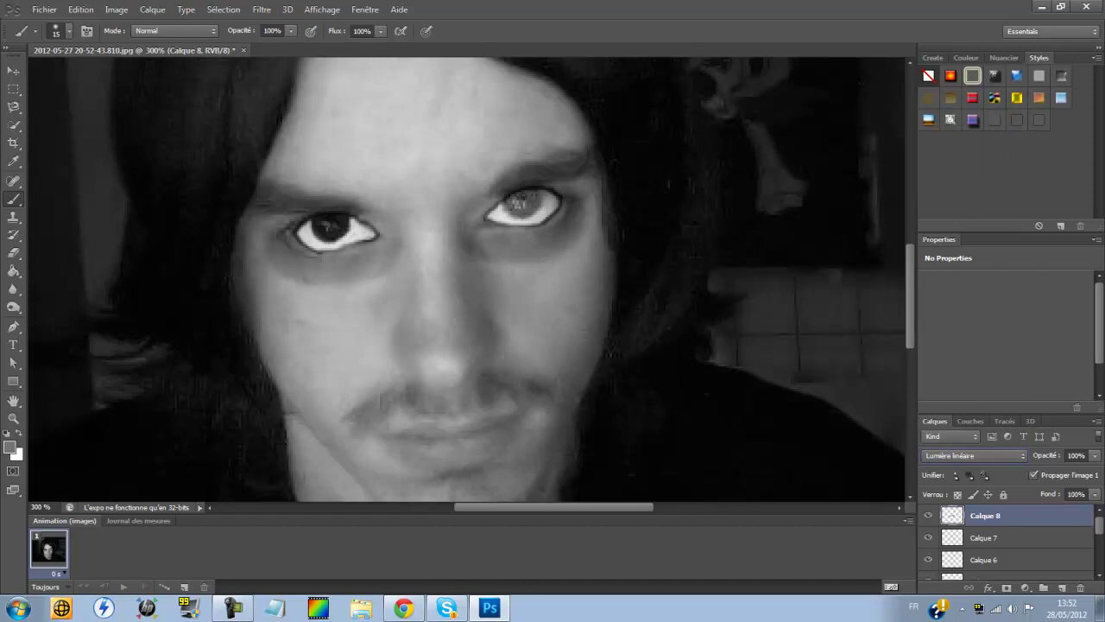
pyautogui.click(13, 418)
pyautogui.rightClick(481, 312)
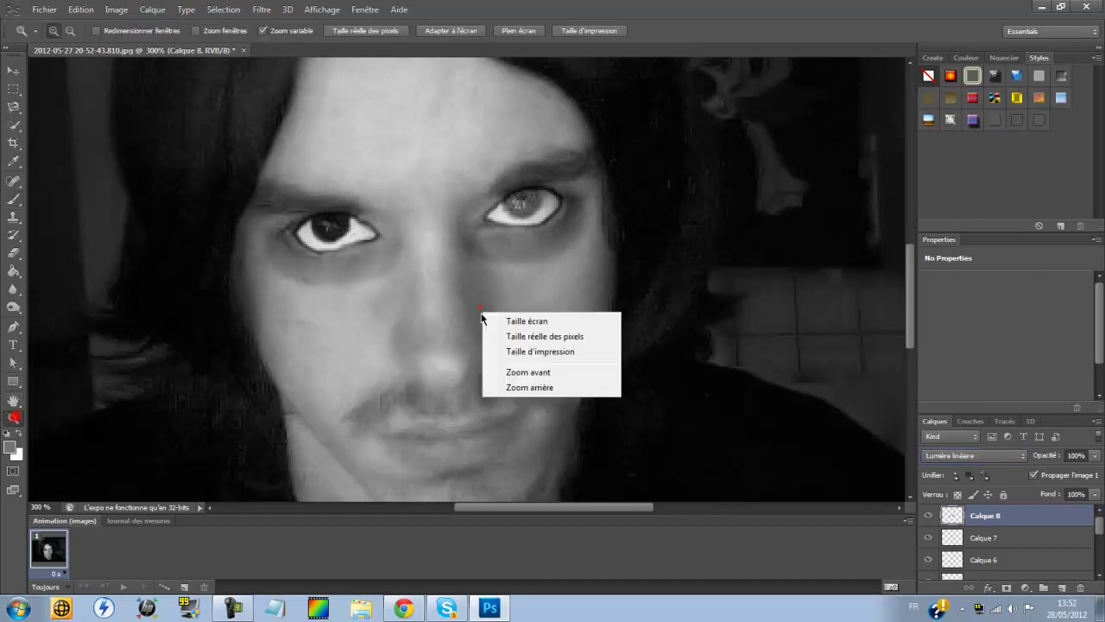
pyautogui.click(492, 326)
pyautogui.click(497, 332)
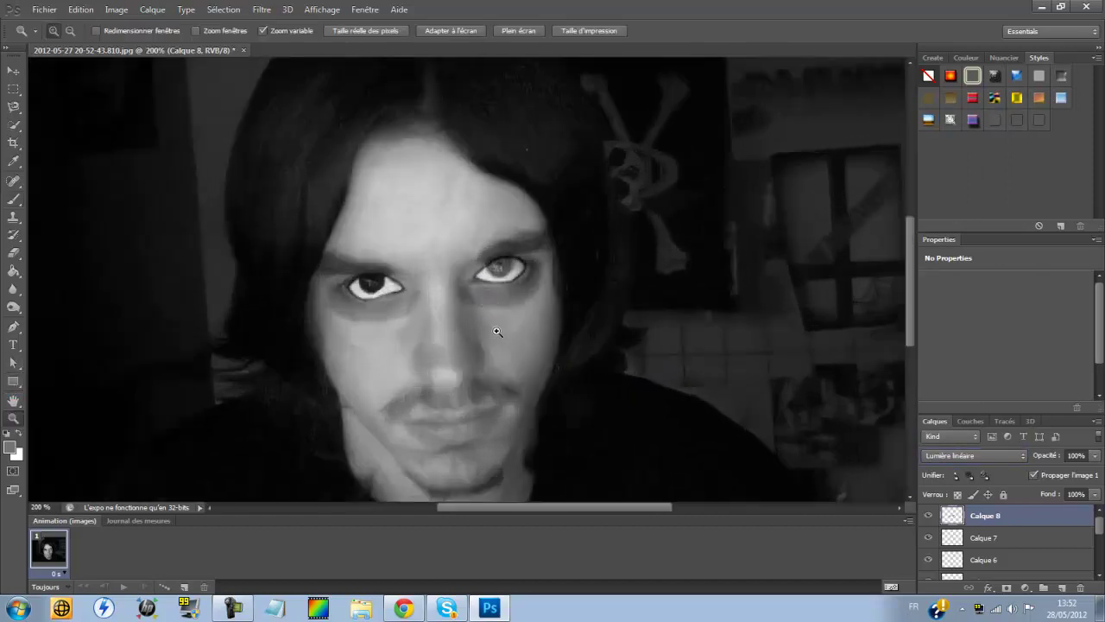
pyautogui.scroll(-2, 913, 302)
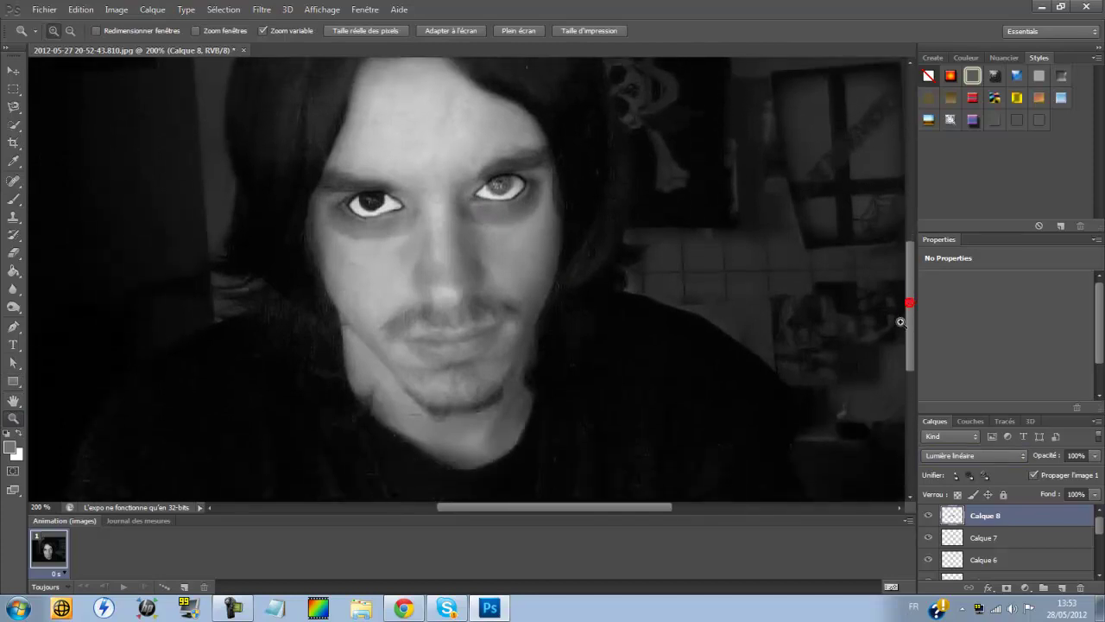
# Add a new layer for the lips and set the foreground colour to light grey, about #a9a9a9.
pyautogui.click(429, 346)
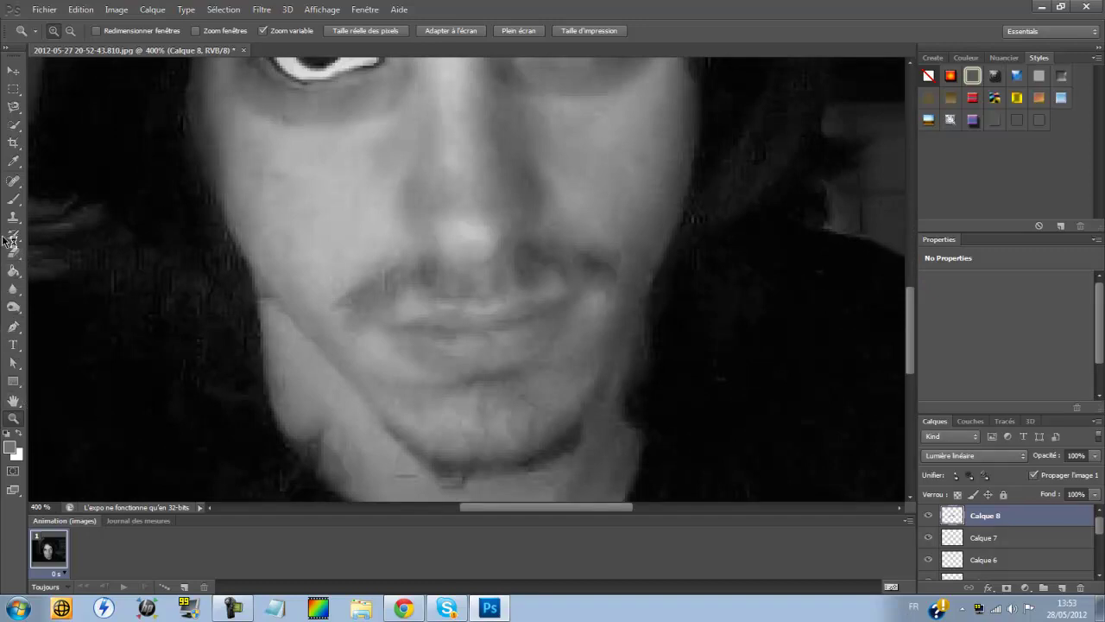
pyautogui.click(14, 200)
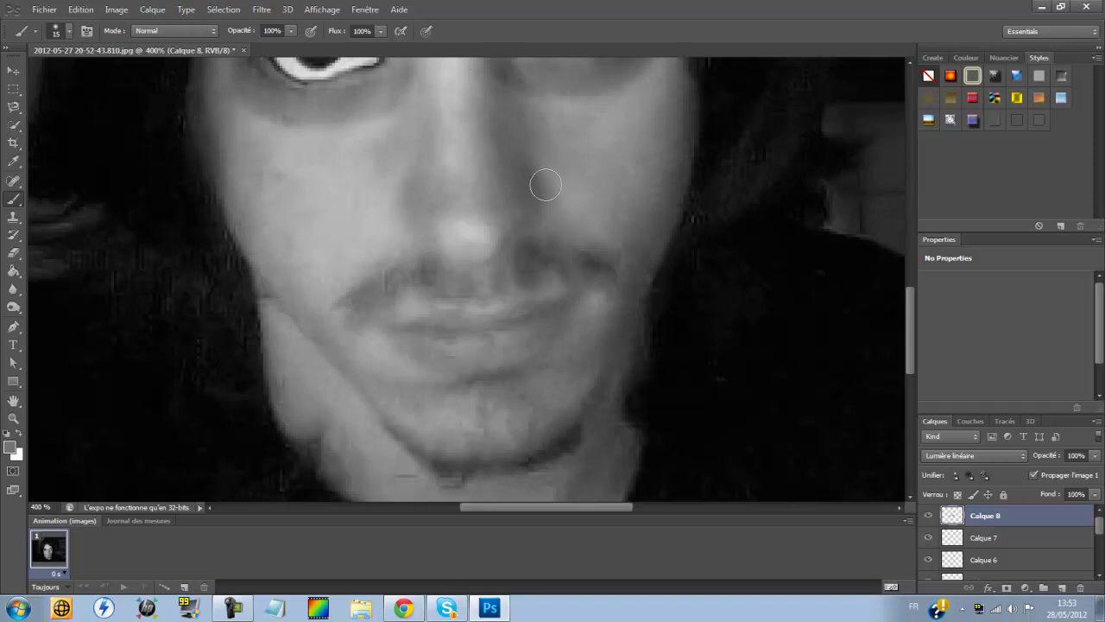
pyautogui.moveTo(910, 356)
pyautogui.mouseDown()
pyautogui.moveTo(907, 259)
pyautogui.moveTo(907, 352)
pyautogui.mouseUp()
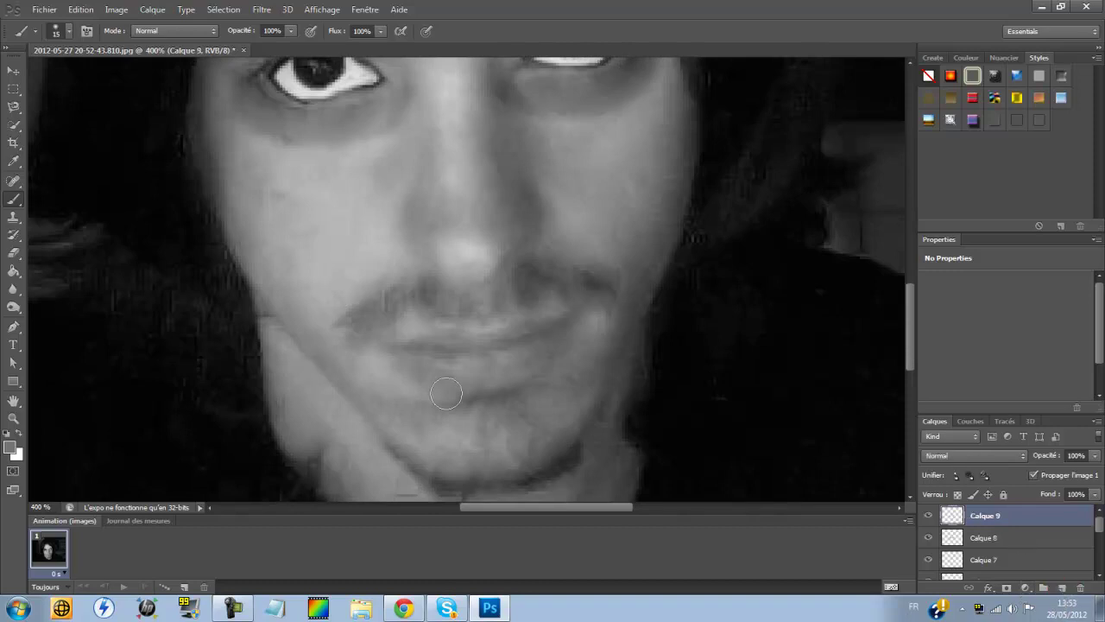
pyautogui.click(11, 448)
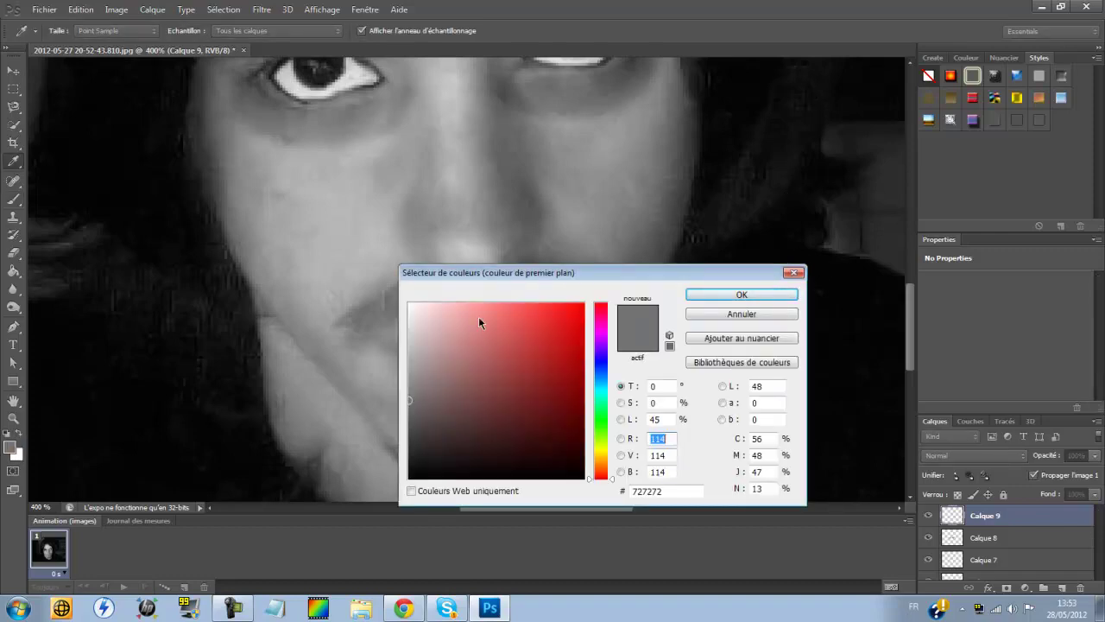
pyautogui.moveTo(478, 274); pyautogui.dragTo(584, 261)
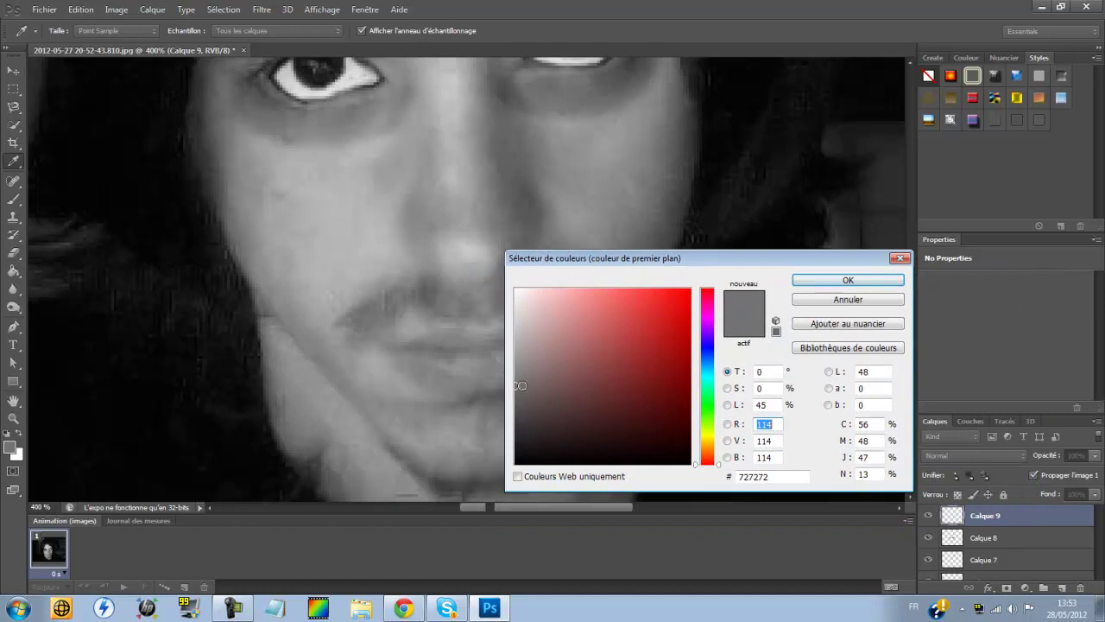
pyautogui.moveTo(521, 385); pyautogui.dragTo(499, 345)
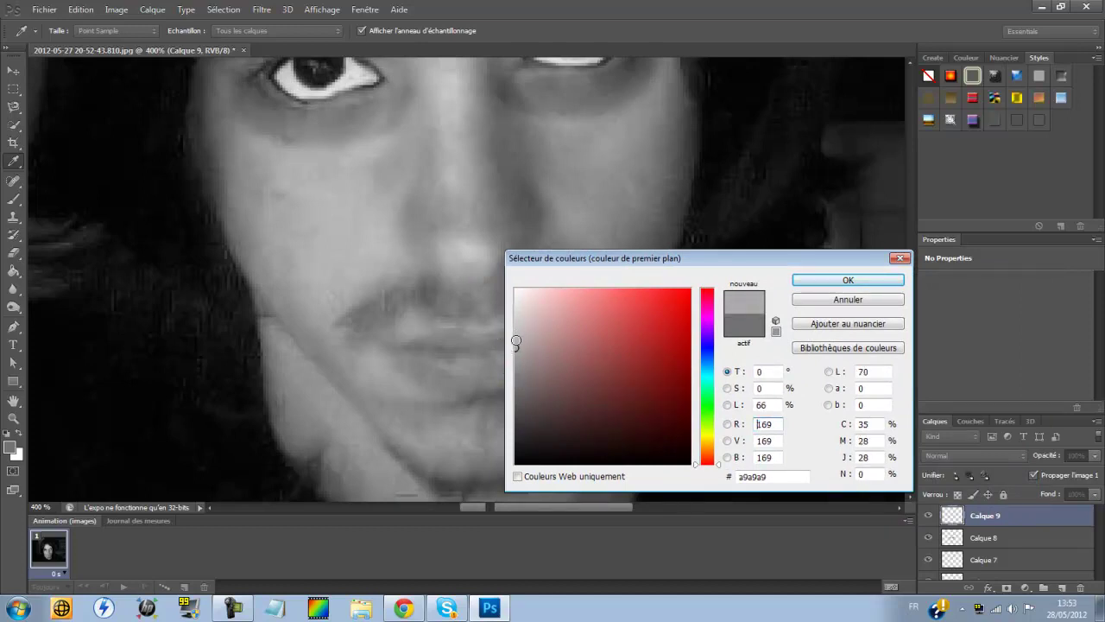
pyautogui.click(834, 280)
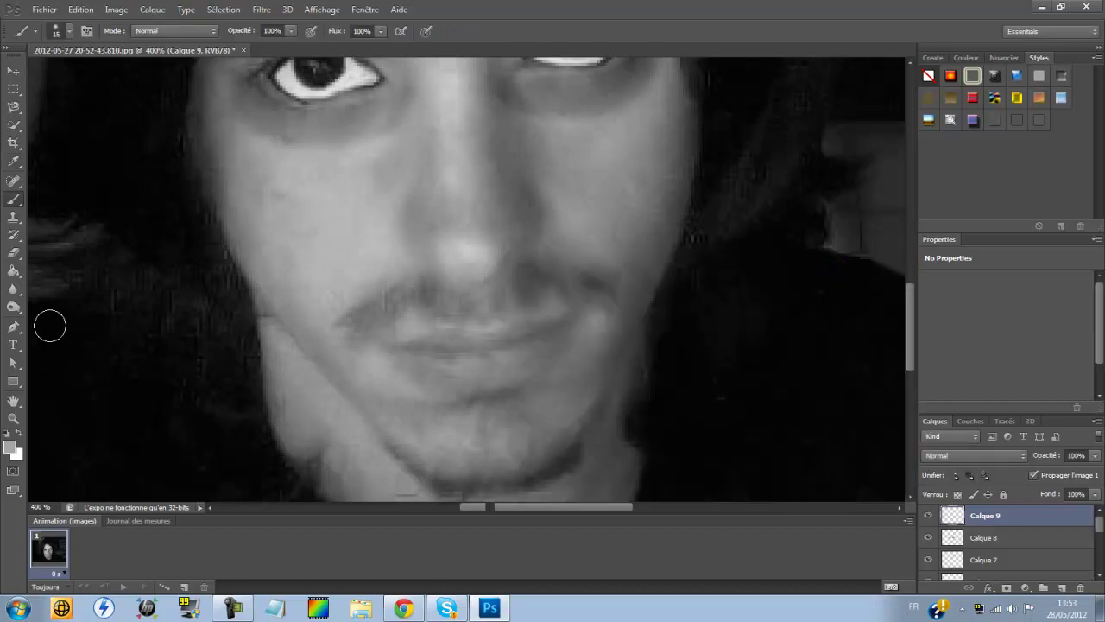
# Paint over both lips on the new layer with a 10 px brush.
pyautogui.click(58, 33)
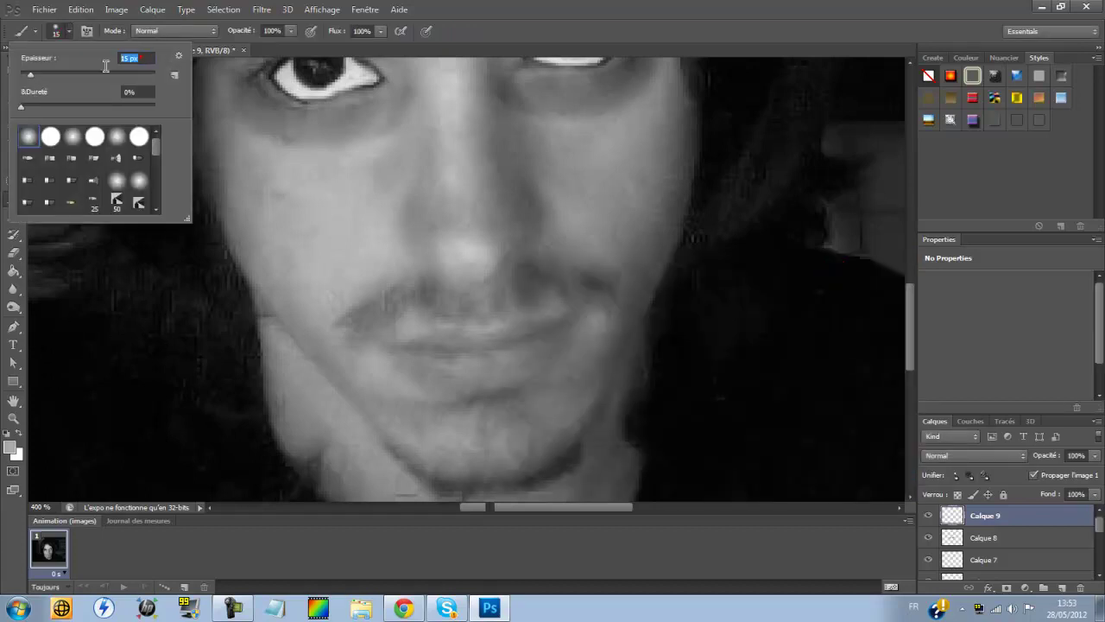
pyautogui.write('10')
pyautogui.press('Return')
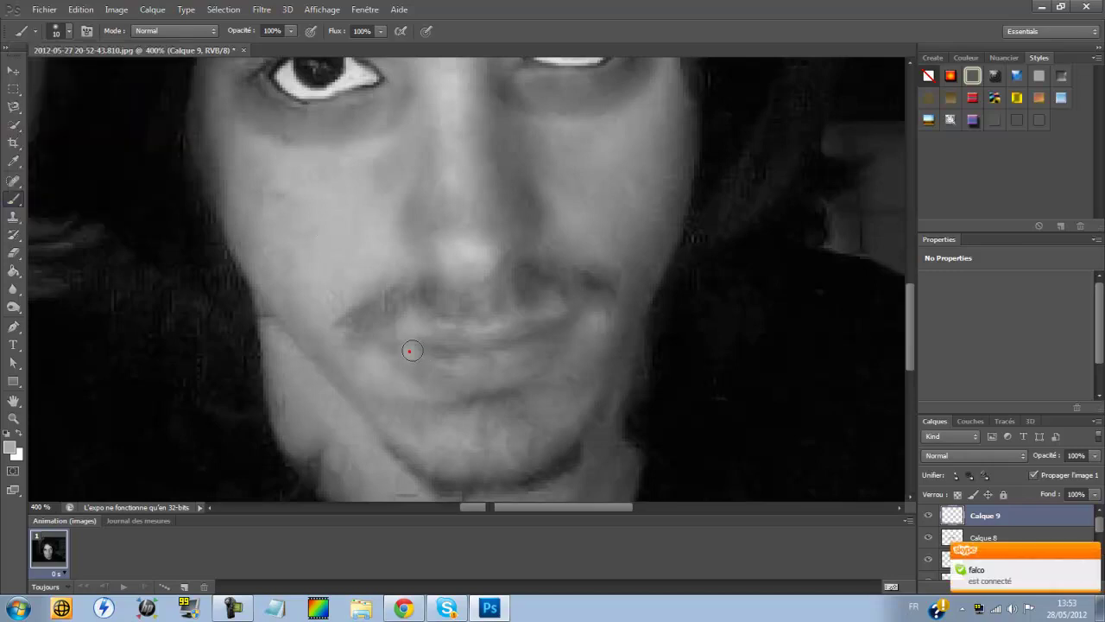
pyautogui.moveTo(408, 357)
pyautogui.mouseDown()
pyautogui.moveTo(441, 385)
pyautogui.moveTo(492, 385)
pyautogui.moveTo(555, 349)
pyautogui.moveTo(568, 327)
pyautogui.moveTo(451, 339)
pyautogui.moveTo(445, 362)
pyautogui.moveTo(461, 380)
pyautogui.moveTo(524, 353)
pyautogui.moveTo(547, 328)
pyautogui.moveTo(551, 343)
pyautogui.mouseUp()
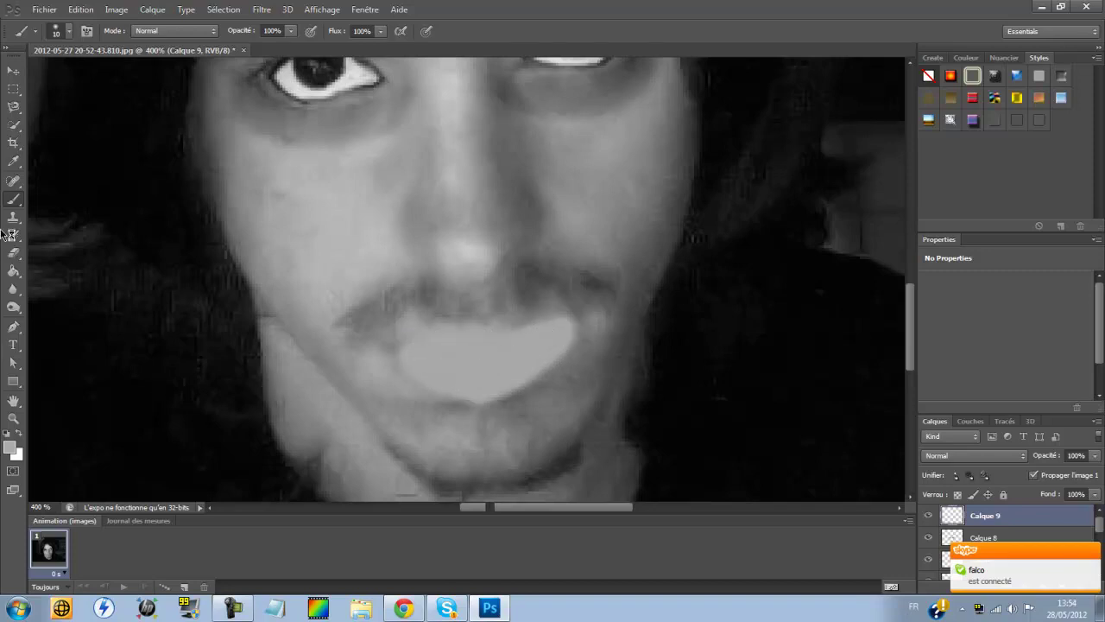
# Erase the excess grey paint around the lips, trimming the lower edge, the upper edge and the mouth corner.
pyautogui.click(14, 252)
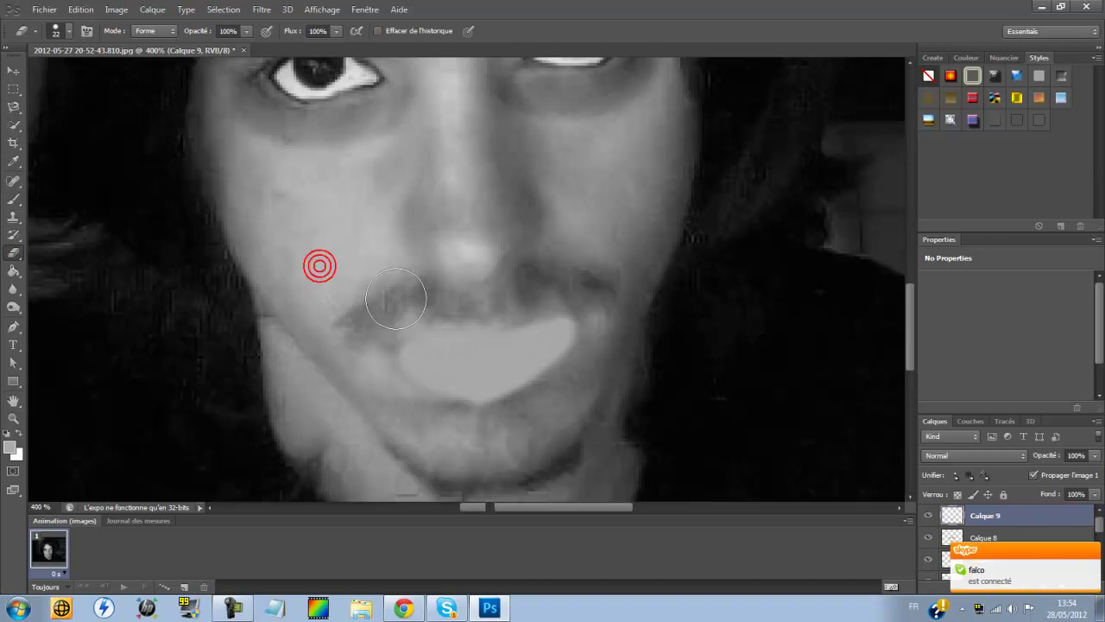
pyautogui.moveTo(384, 399); pyautogui.dragTo(487, 430)
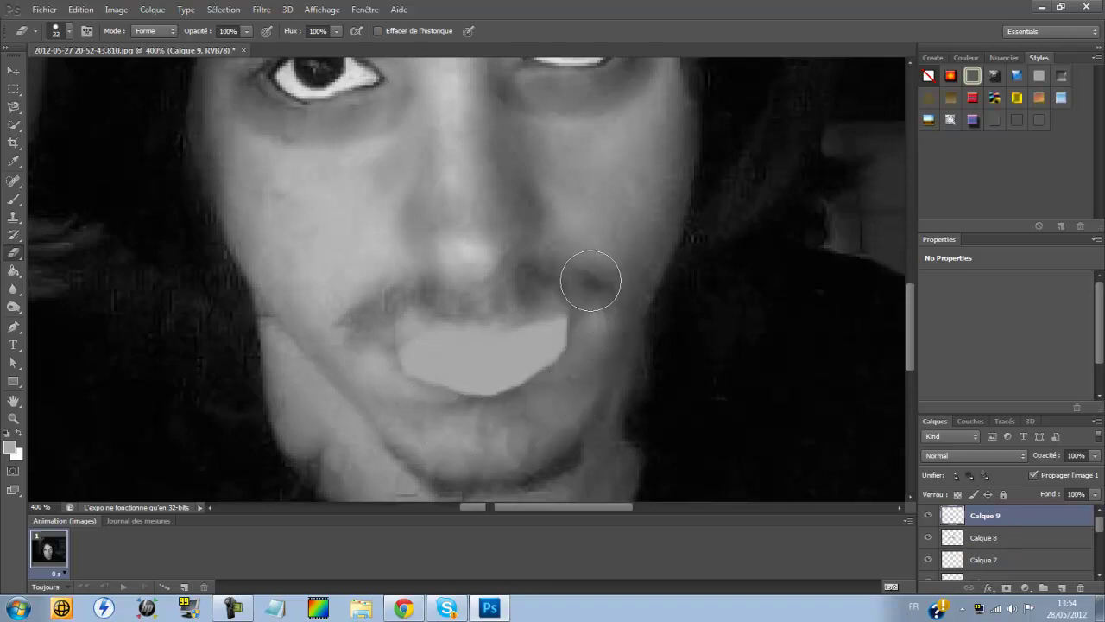
pyautogui.moveTo(587, 279); pyautogui.dragTo(435, 293)
pyautogui.moveTo(595, 302)
pyautogui.mouseDown()
pyautogui.moveTo(585, 301)
pyautogui.moveTo(594, 362)
pyautogui.mouseUp()
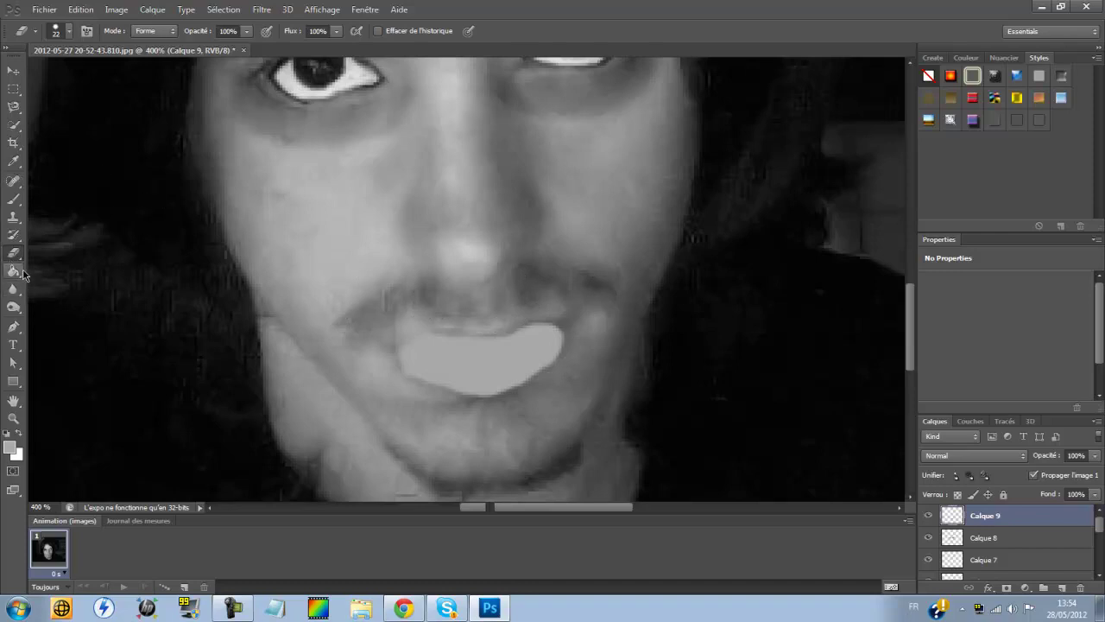
# Repaint the over-erased parts of the lips along the upper edge, mouth corner and lower edge.
pyautogui.click(14, 199)
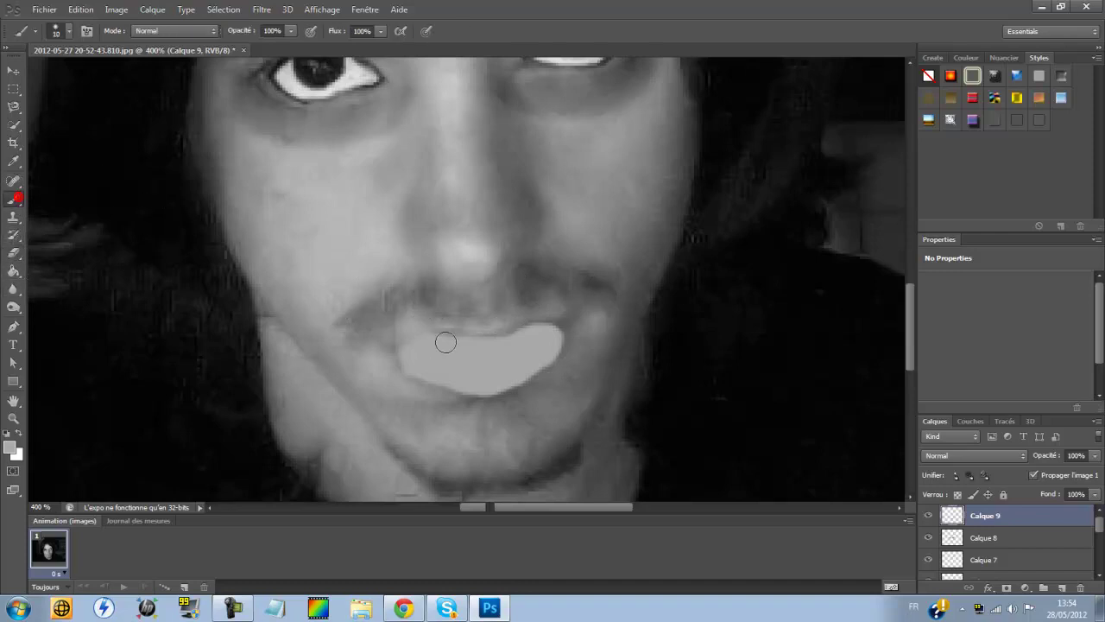
pyautogui.moveTo(422, 351); pyautogui.dragTo(457, 347)
pyautogui.moveTo(547, 330)
pyautogui.mouseDown()
pyautogui.moveTo(556, 341)
pyautogui.moveTo(510, 374)
pyautogui.mouseUp()
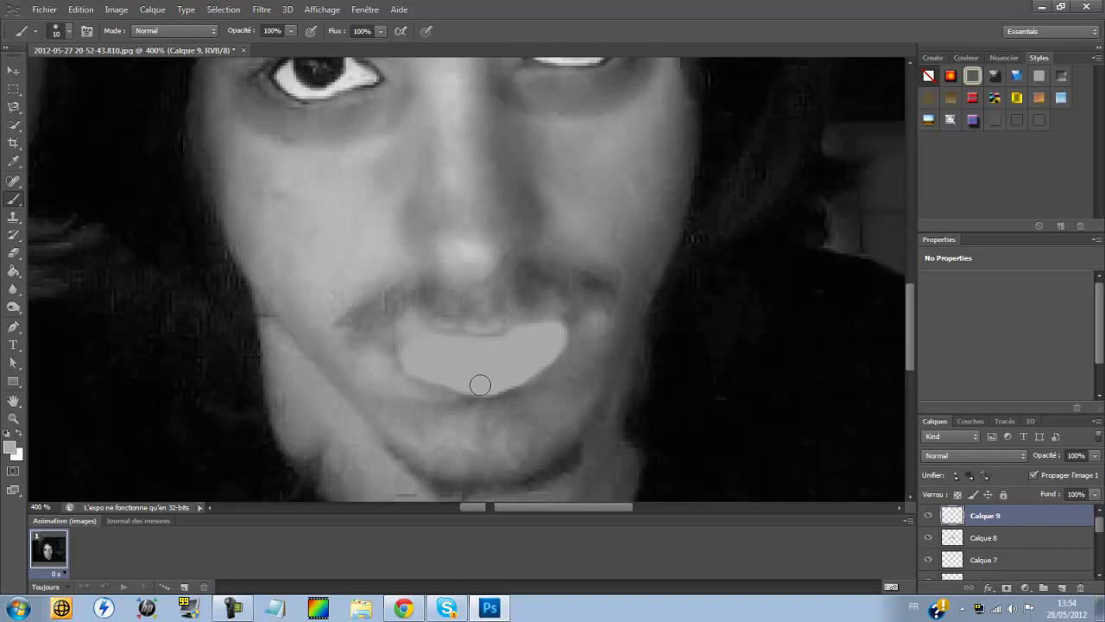
pyautogui.moveTo(427, 366)
pyautogui.mouseDown()
pyautogui.moveTo(498, 385)
pyautogui.moveTo(471, 378)
pyautogui.mouseUp()
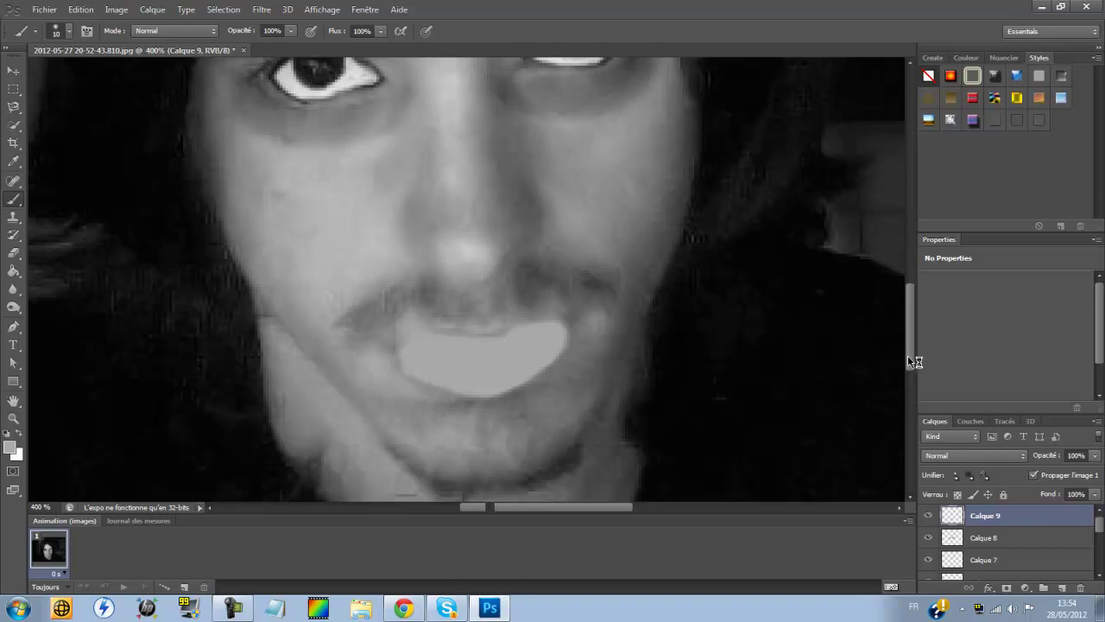
# Try the Obscurcir blending mode on the lip layer.
pyautogui.moveTo(908, 359); pyautogui.dragTo(912, 321)
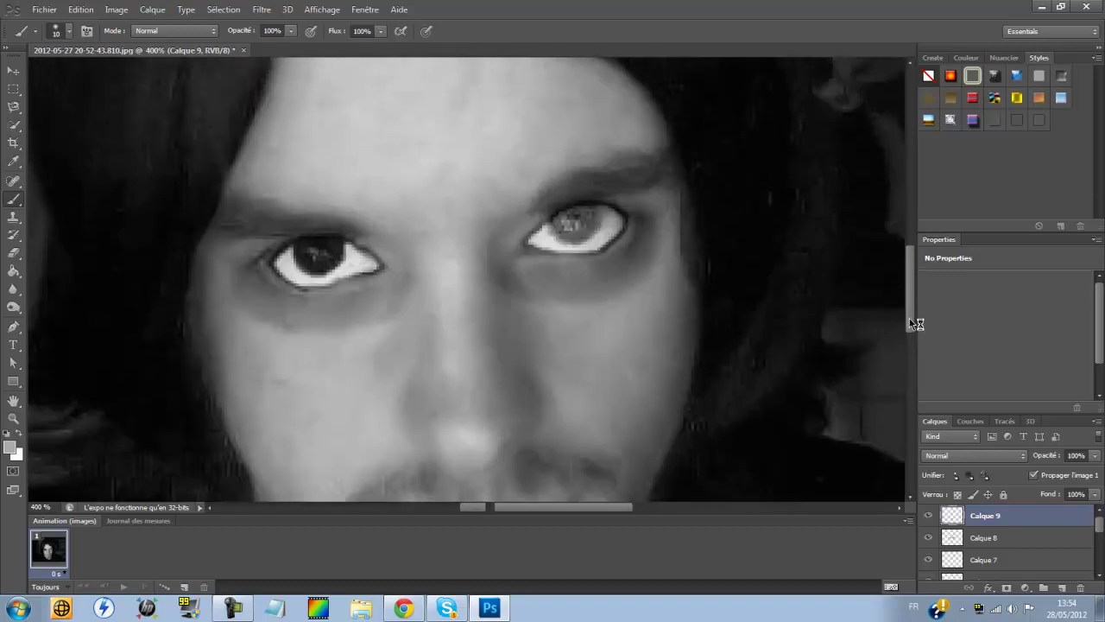
pyautogui.moveTo(911, 323); pyautogui.dragTo(931, 367)
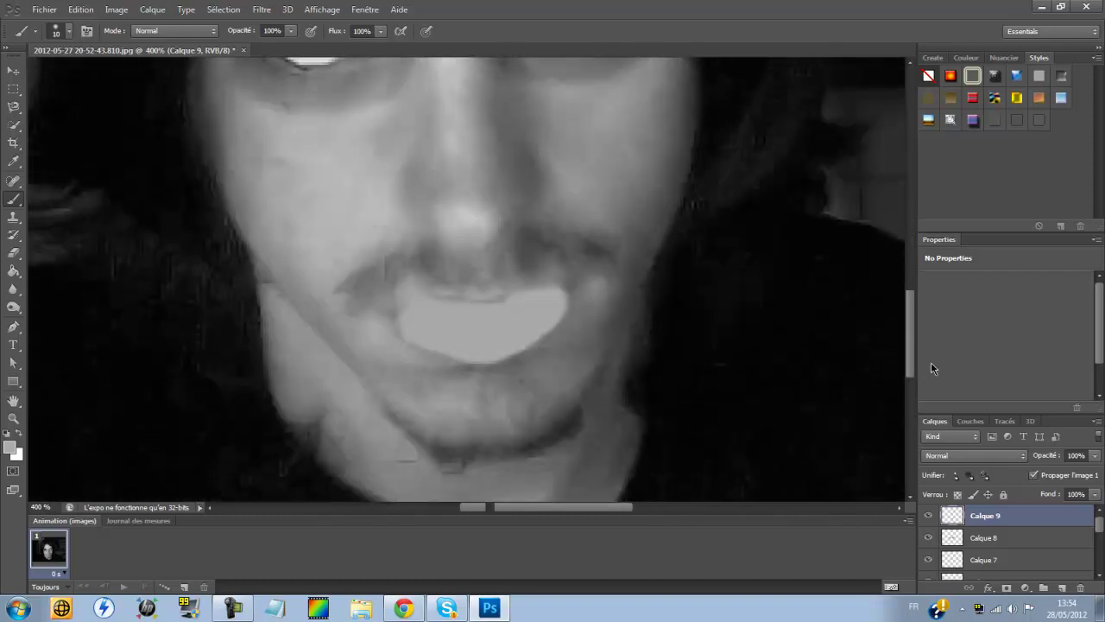
pyautogui.click(961, 455)
pyautogui.click(960, 455)
pyautogui.scroll(-2, 957, 456)
pyautogui.scroll(1, 957, 456)
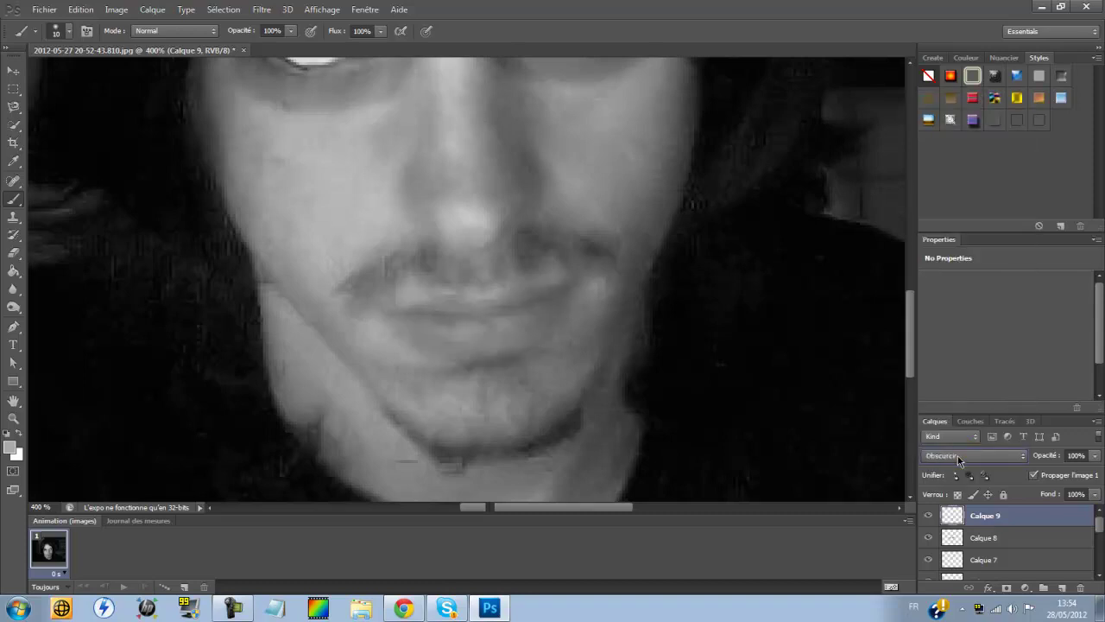
# Try Produit on the lip layer and settle on the Densité couleur + blending mode.
pyautogui.click(13, 417)
pyautogui.rightClick(222, 337)
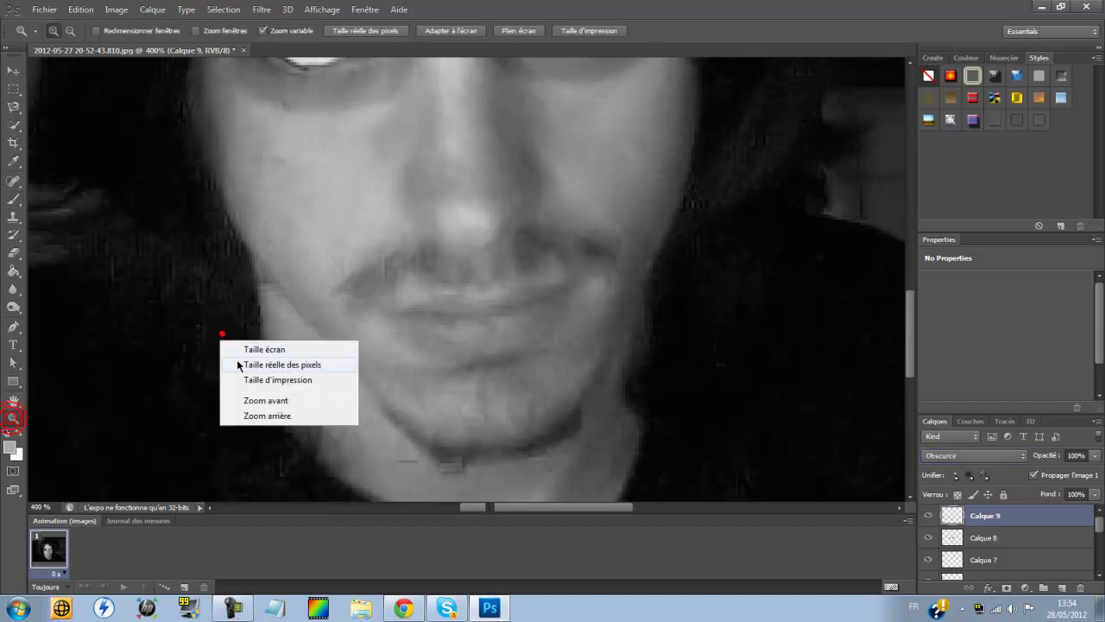
pyautogui.click(252, 349)
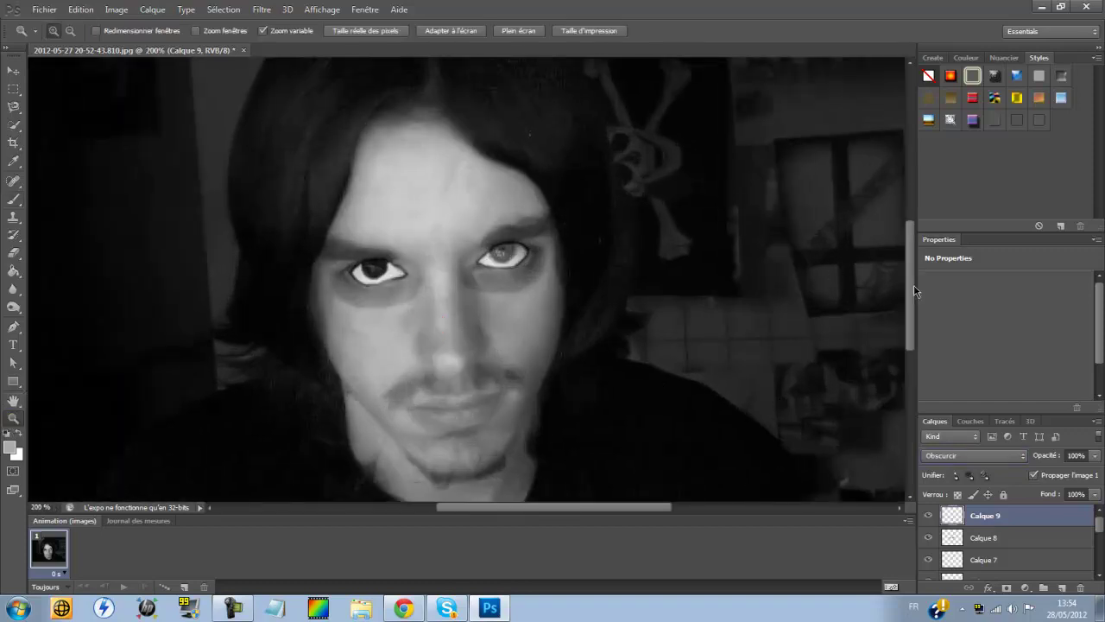
pyautogui.moveTo(907, 304); pyautogui.dragTo(906, 321)
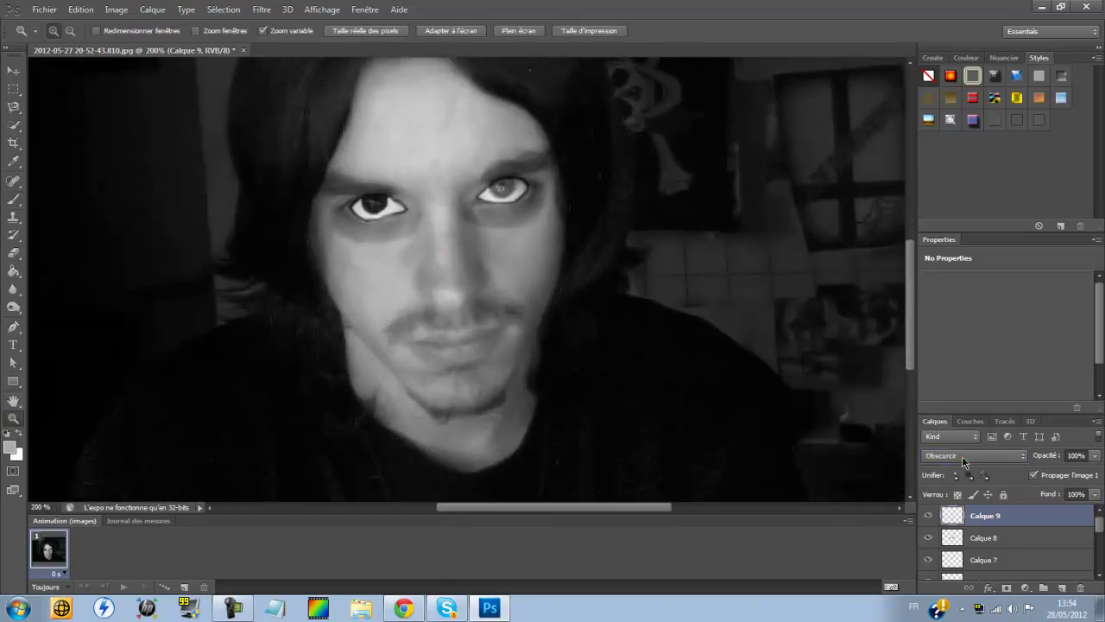
pyautogui.click(962, 456)
pyautogui.scroll(-2, 962, 457)
pyautogui.scroll(1, 962, 457)
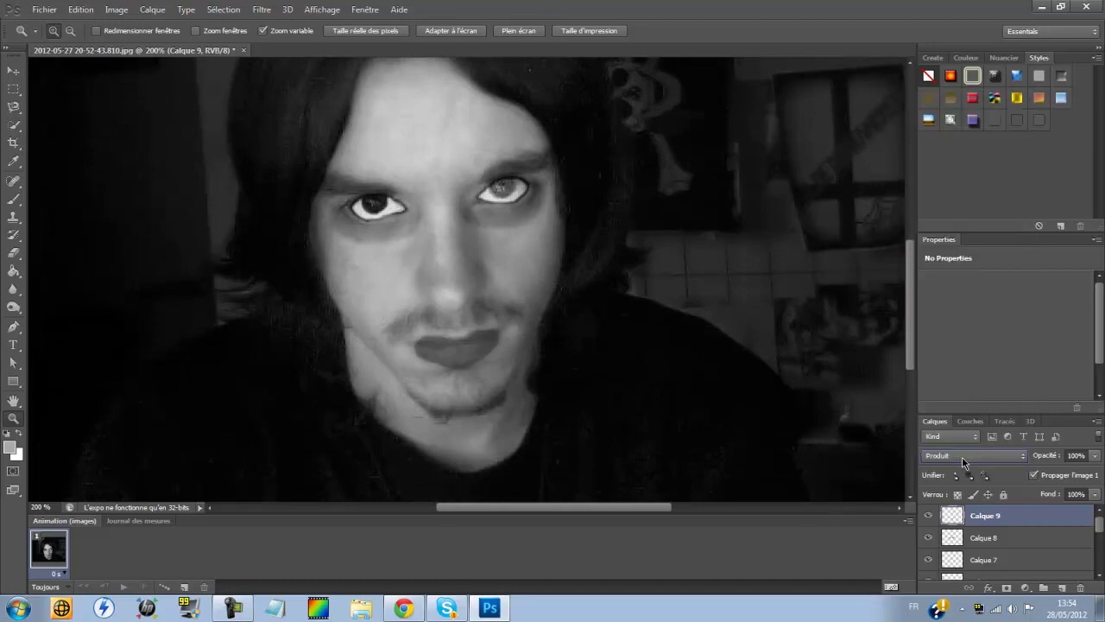
pyautogui.scroll(-1, 962, 457)
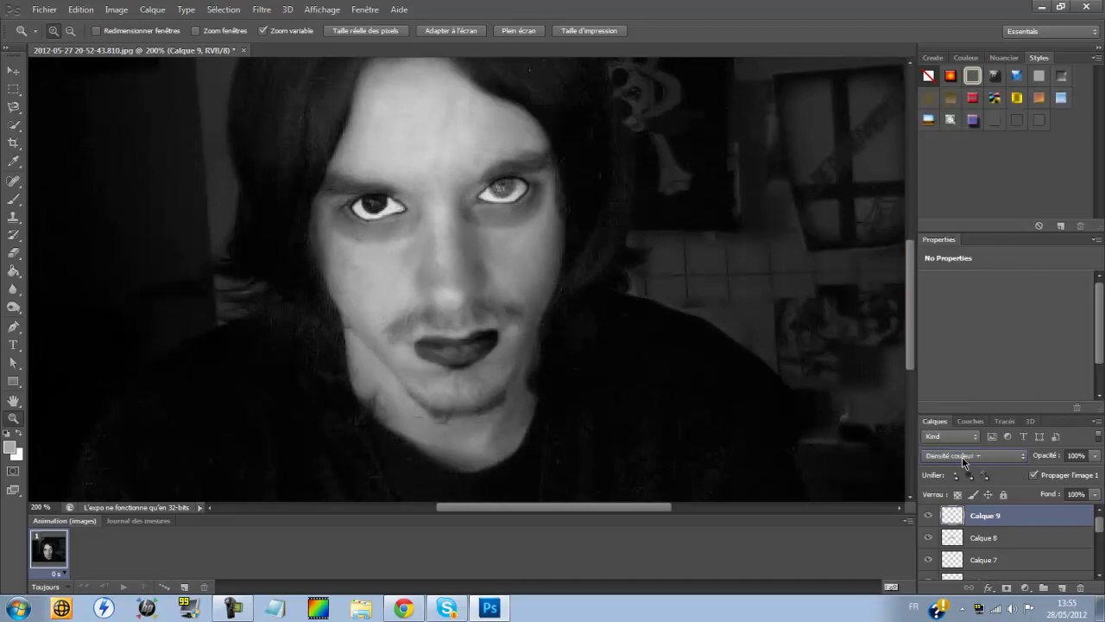
# Erase the dark overflow along the lower lip's bottom edge with the 22 px eraser.
pyautogui.click(465, 369)
pyautogui.click(464, 369)
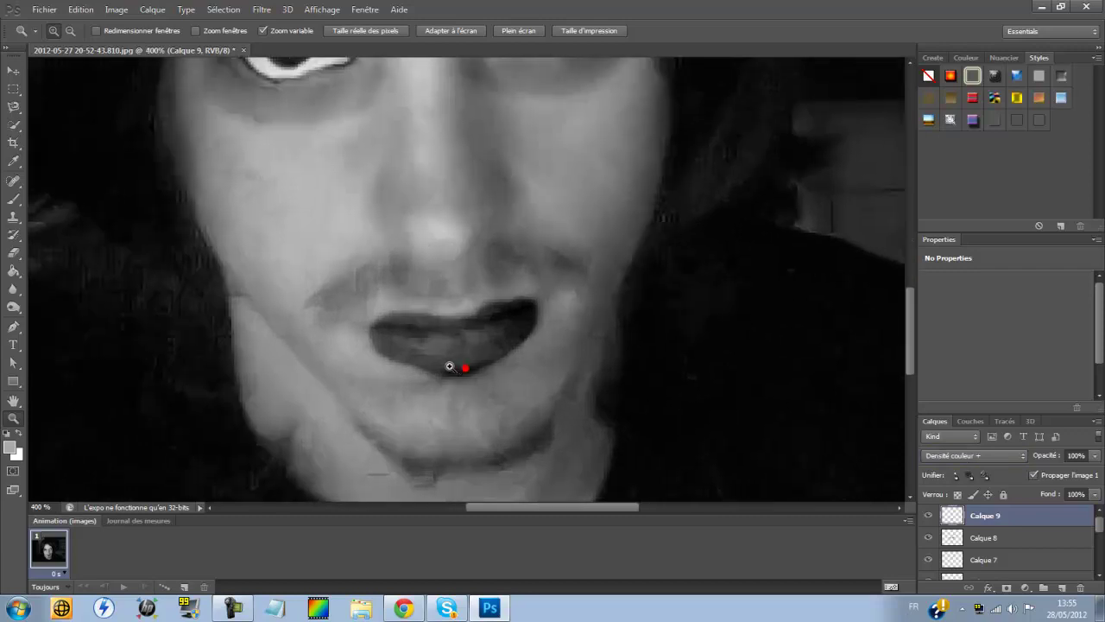
pyautogui.click(465, 369)
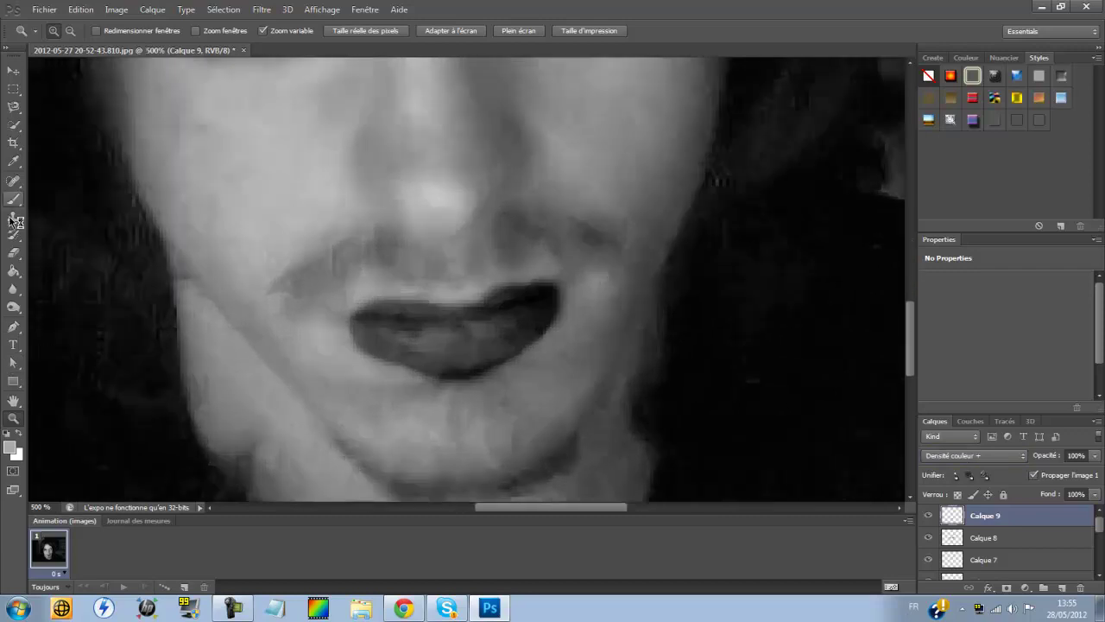
pyautogui.click(14, 252)
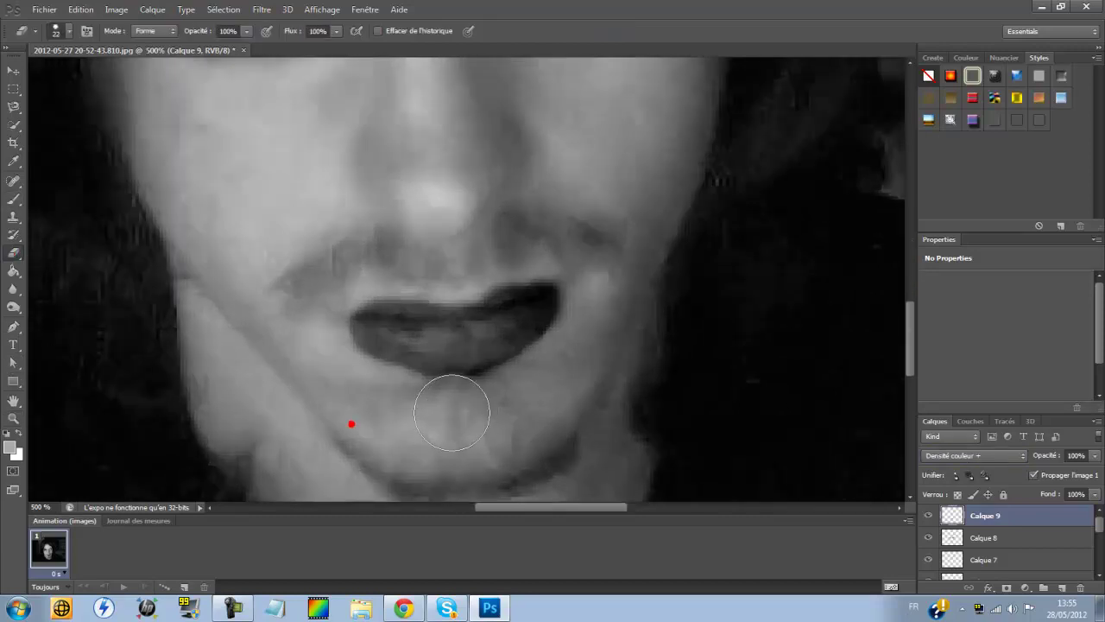
pyautogui.moveTo(502, 404)
pyautogui.mouseDown()
pyautogui.moveTo(424, 405)
pyautogui.moveTo(371, 373)
pyautogui.mouseUp()
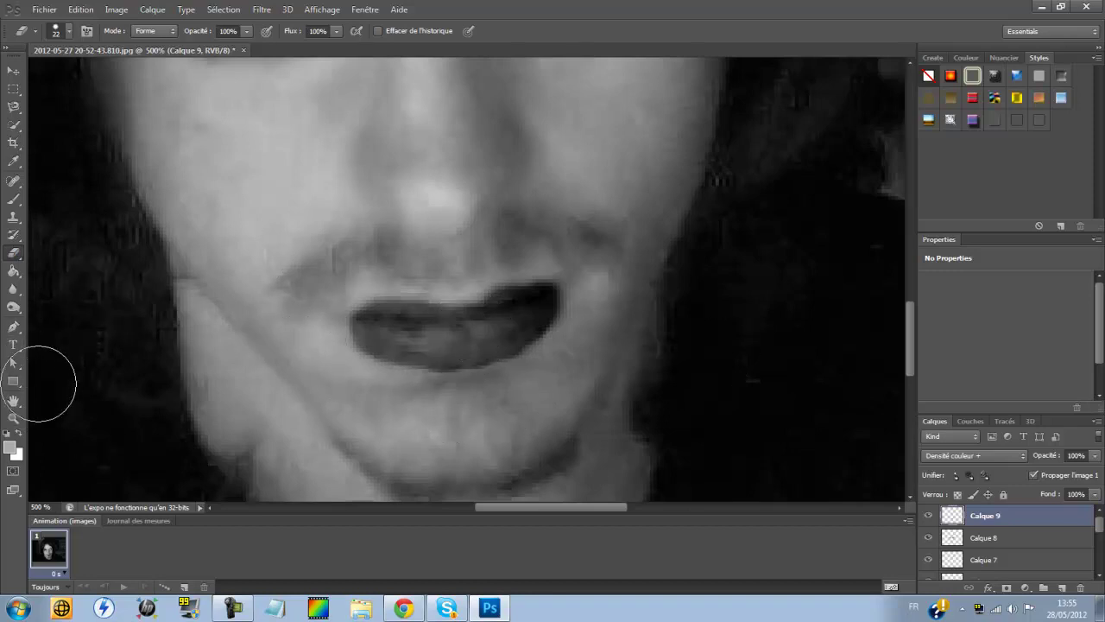
pyautogui.click(14, 418)
pyautogui.rightClick(203, 310)
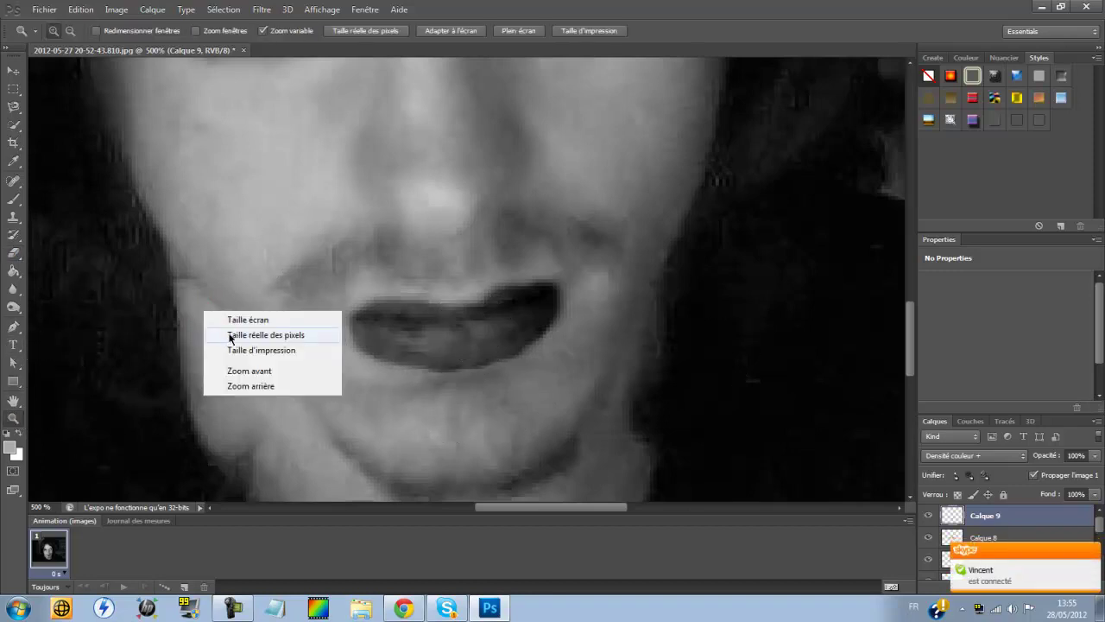
pyautogui.click(229, 337)
pyautogui.click(419, 301)
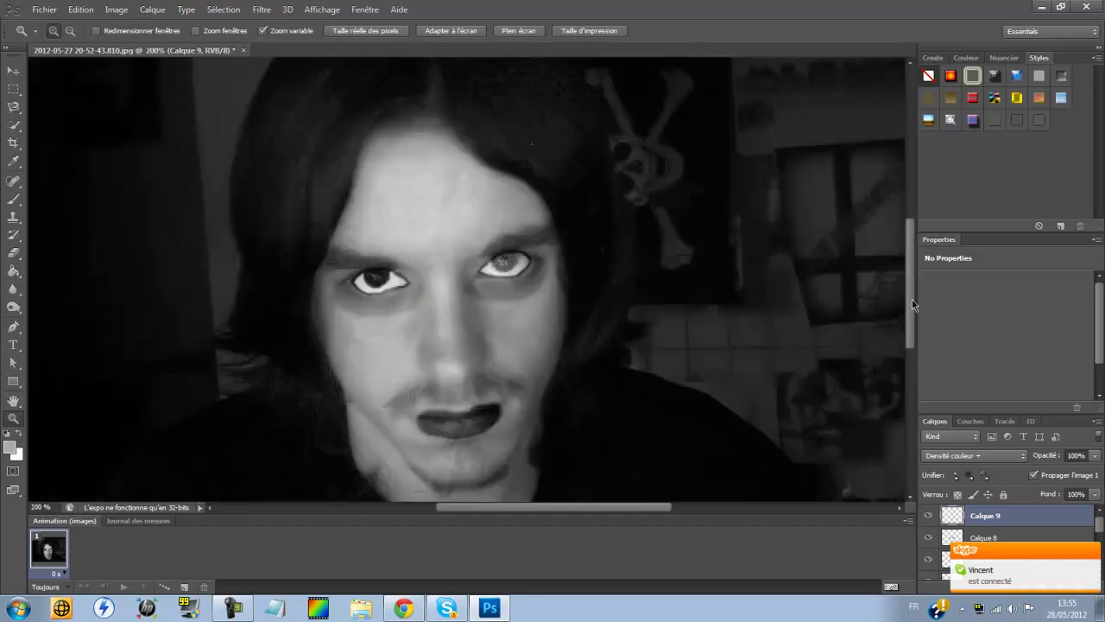
# Try the blending modes following Densité couleur + on the lip layer, including Lumière tamisée, Différence and Soustraction, through to Luminosité.
pyautogui.moveTo(913, 304); pyautogui.dragTo(914, 321)
pyautogui.click(970, 460)
pyautogui.click(976, 453)
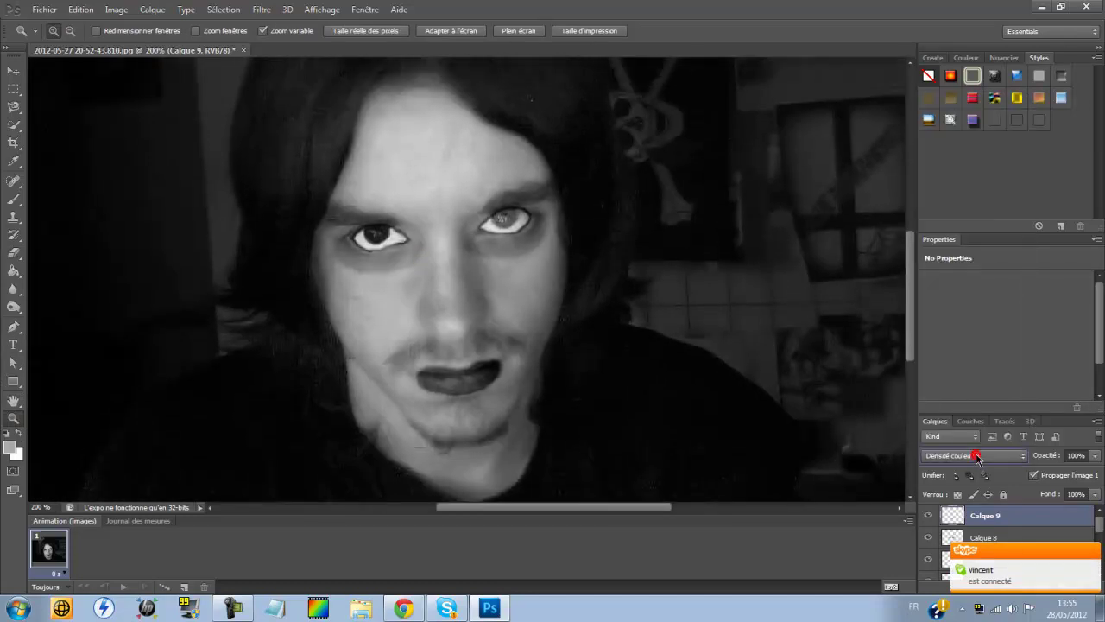
pyautogui.scroll(-2, 975, 453)
pyautogui.scroll(-3, 975, 453)
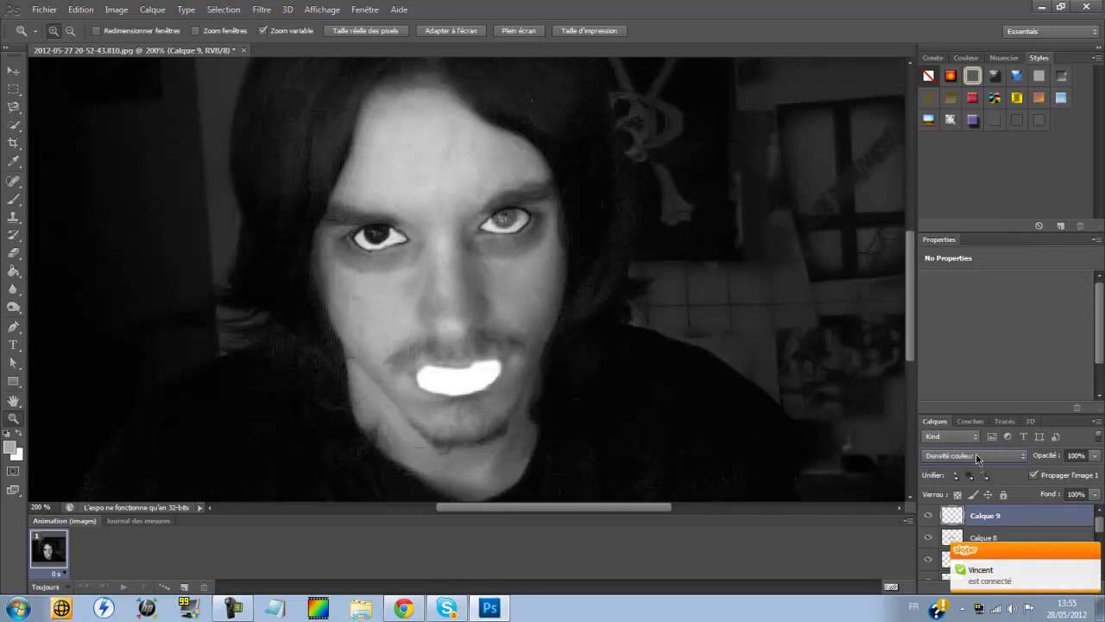
pyautogui.scroll(-4, 976, 453)
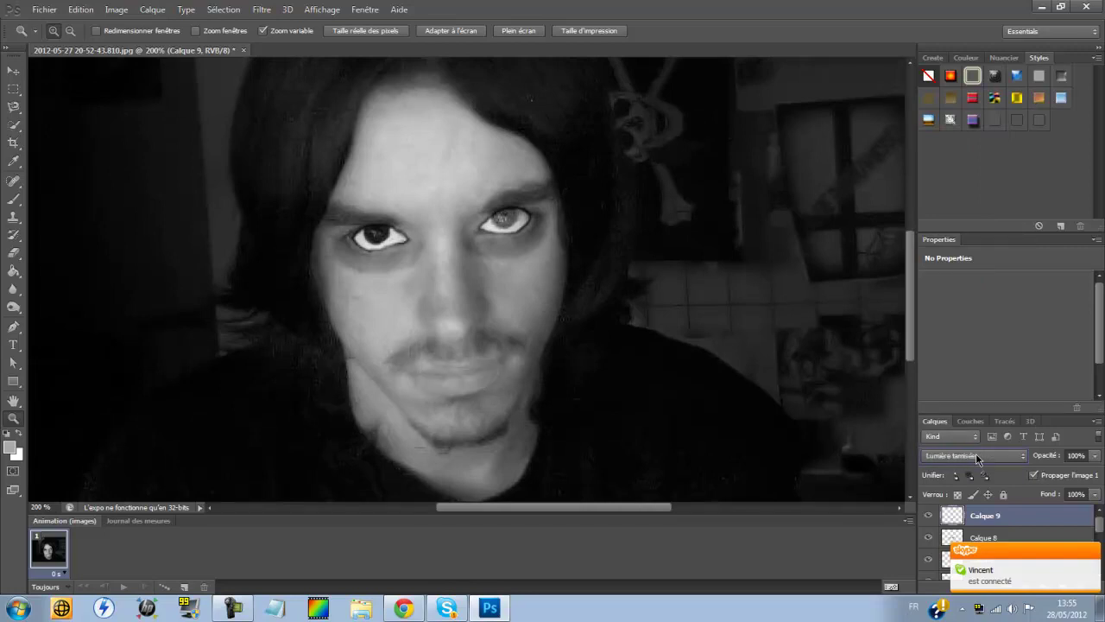
pyautogui.scroll(-3, 976, 454)
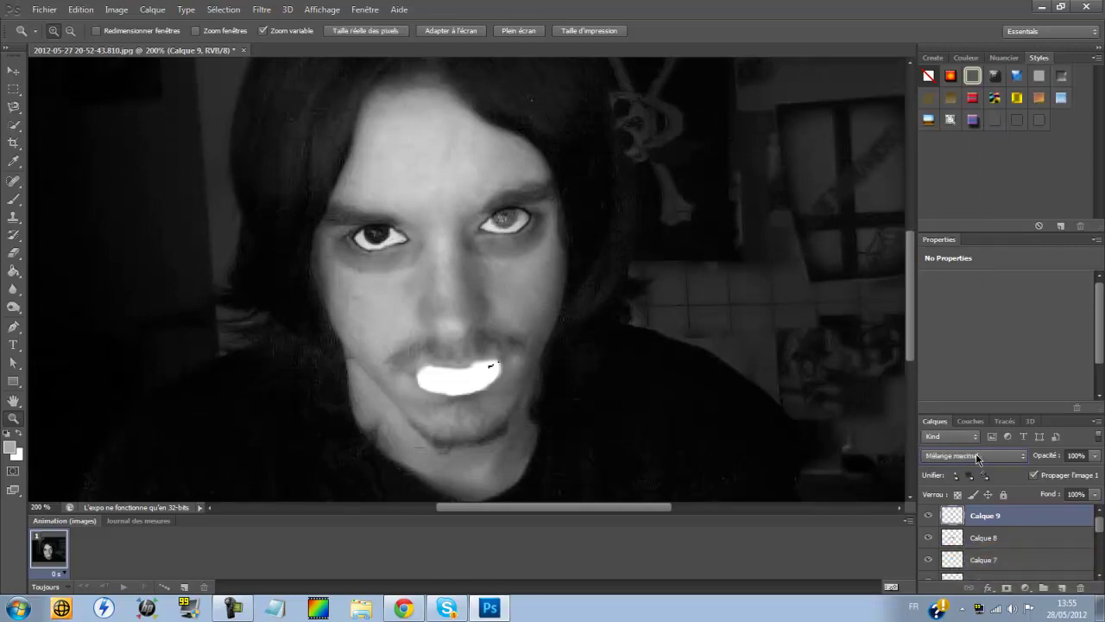
pyautogui.scroll(-2, 976, 453)
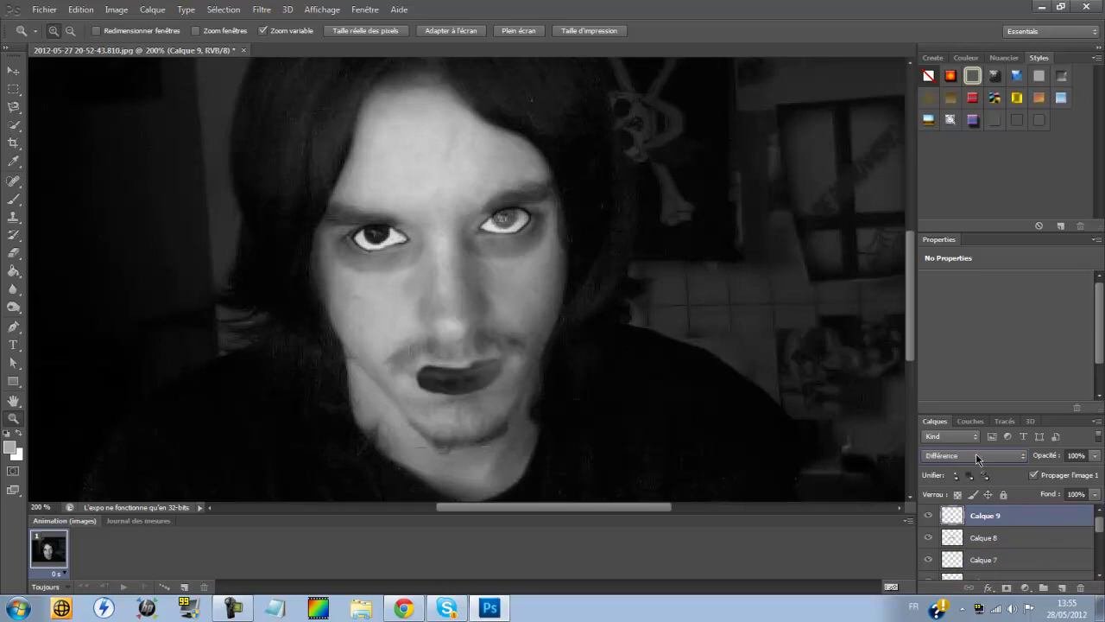
pyautogui.scroll(-4, 976, 454)
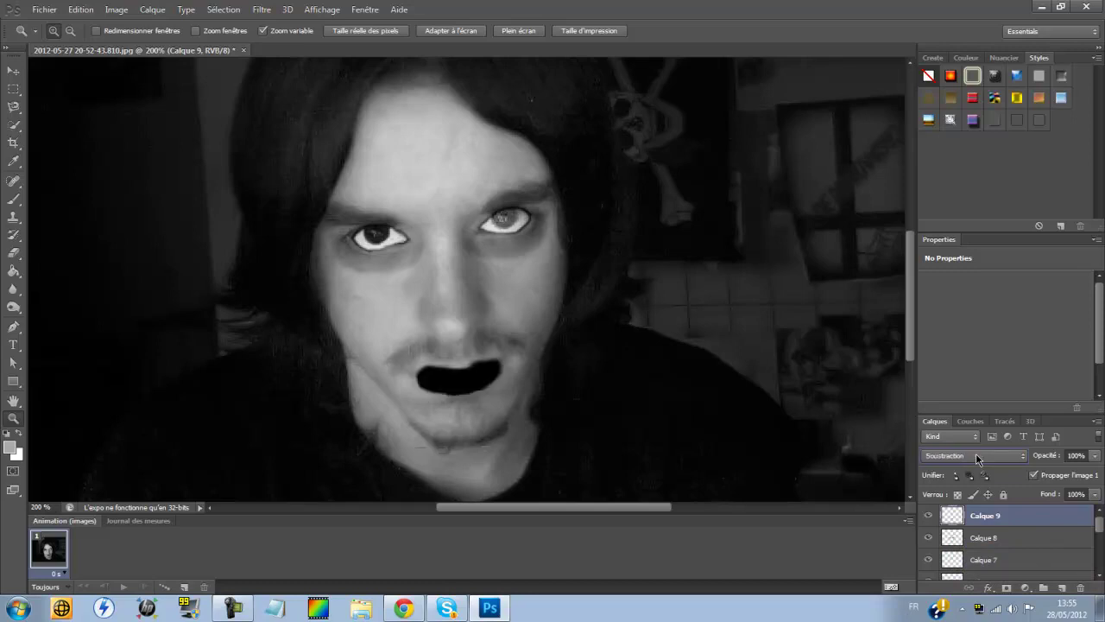
pyautogui.scroll(-1, 976, 453)
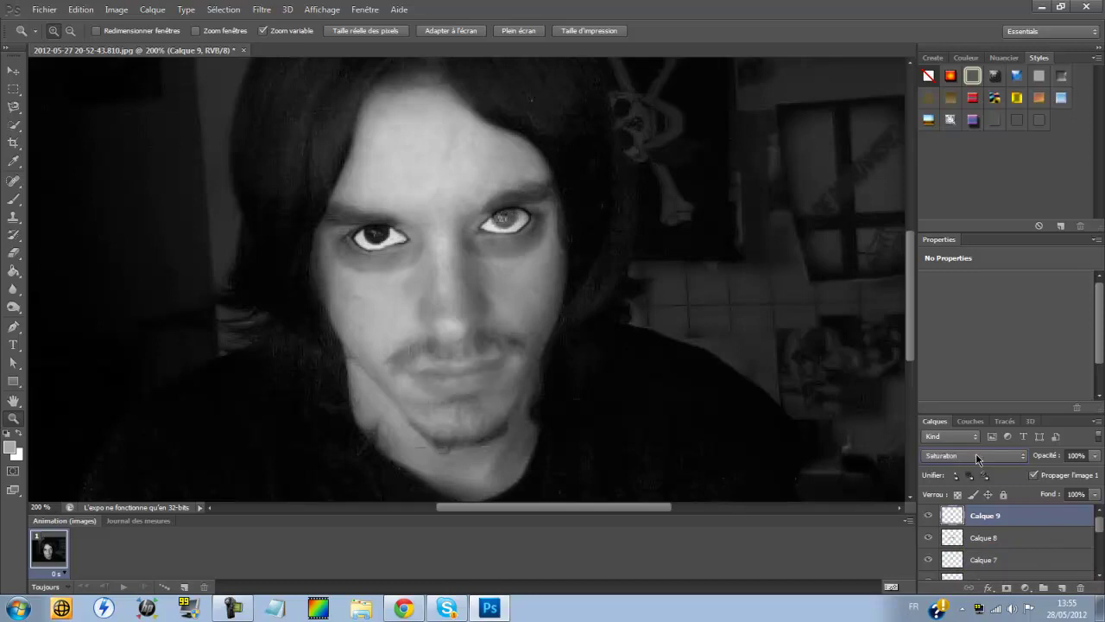
pyautogui.scroll(-2, 976, 453)
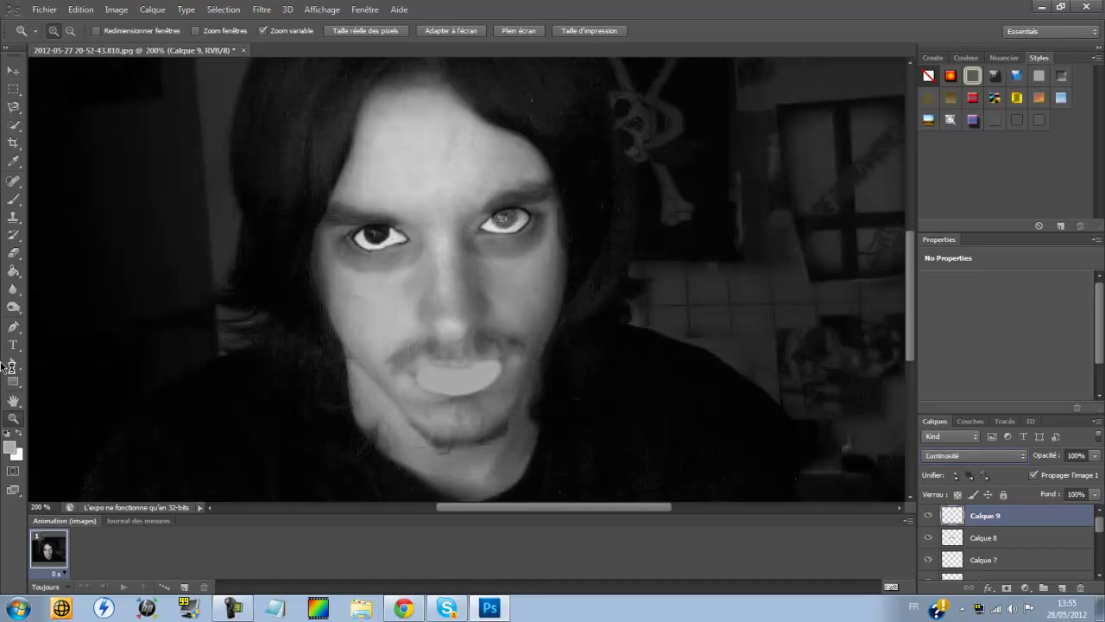
# Choose a darker grey foreground colour and fill the lip shape with it on Calque 9.
pyautogui.click(9, 446)
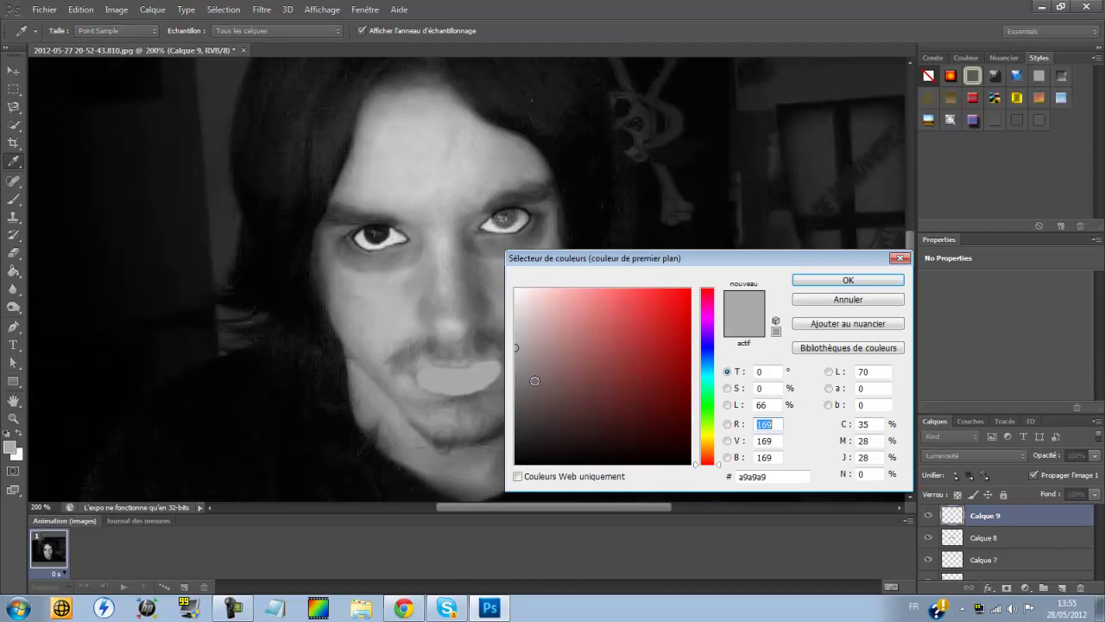
pyautogui.moveTo(520, 350); pyautogui.dragTo(516, 388)
pyautogui.click(834, 279)
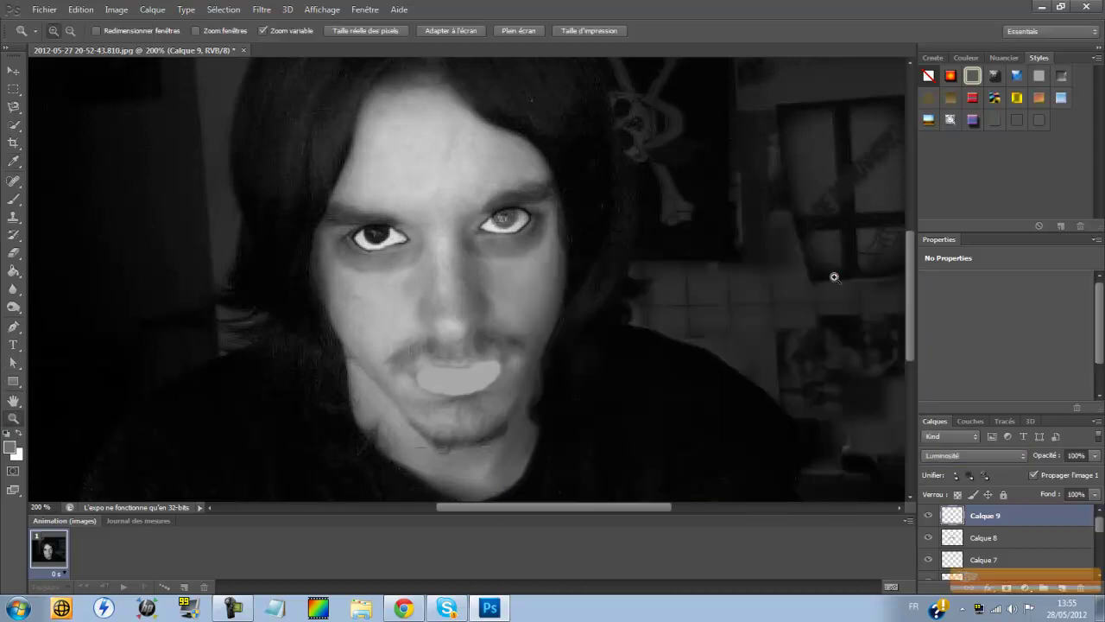
pyautogui.click(14, 267)
pyautogui.click(475, 375)
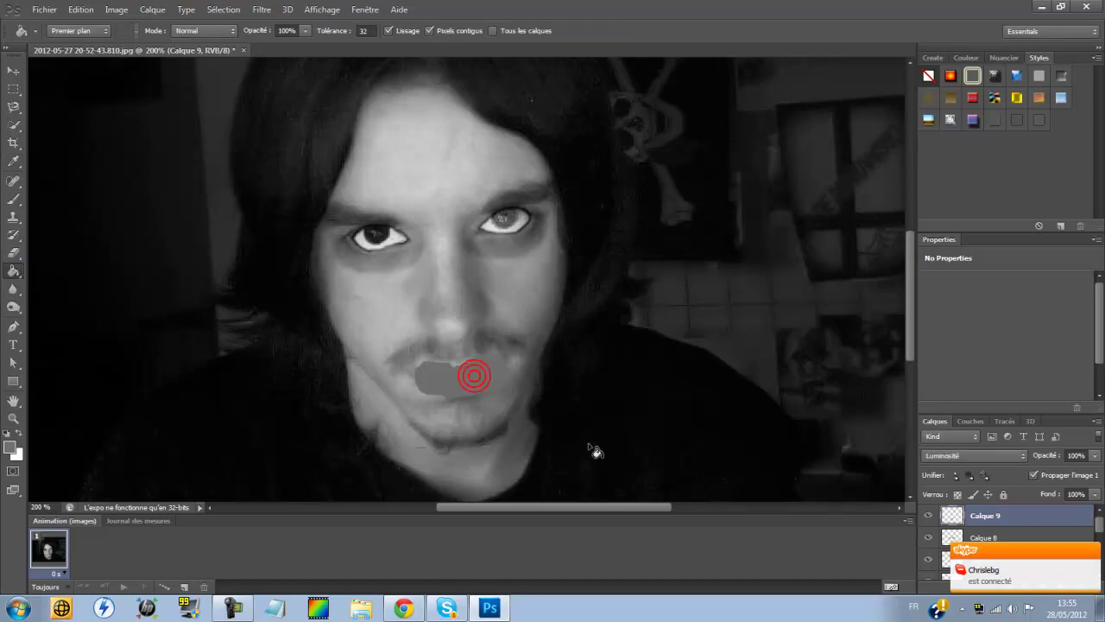
# Set the refilled lip layer to Normal and try each following blending mode in order through to Luminosité.
pyautogui.click(974, 455)
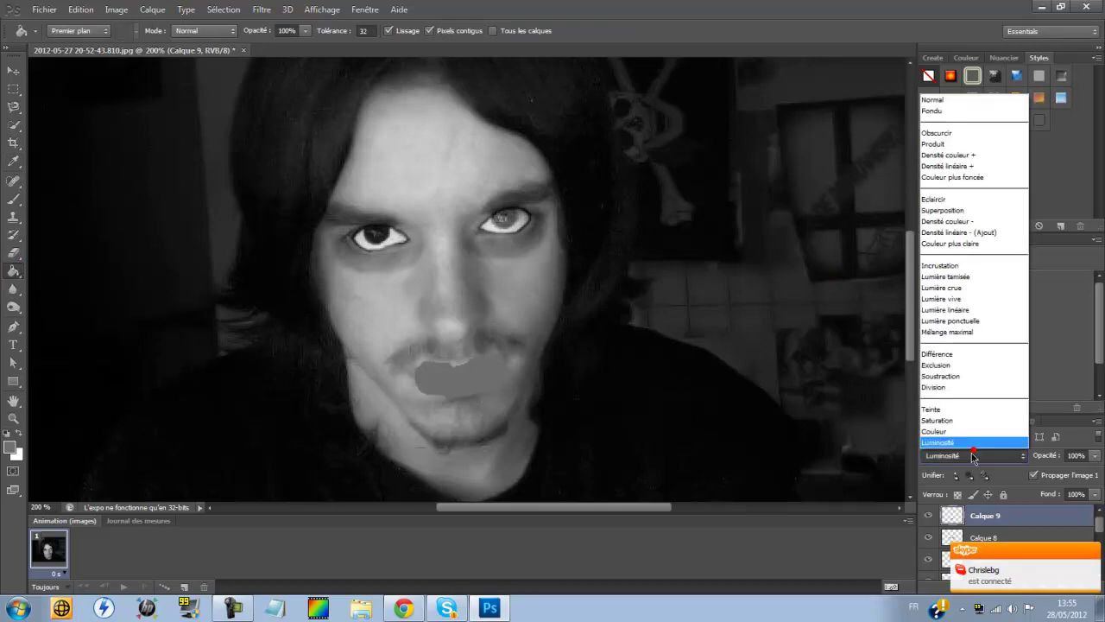
pyautogui.click(945, 100)
pyautogui.press('Down')
pyautogui.press('Down')
pyautogui.press('Down')
pyautogui.press('Down')
pyautogui.press('Down')
pyautogui.press('Down')
pyautogui.press('Down')
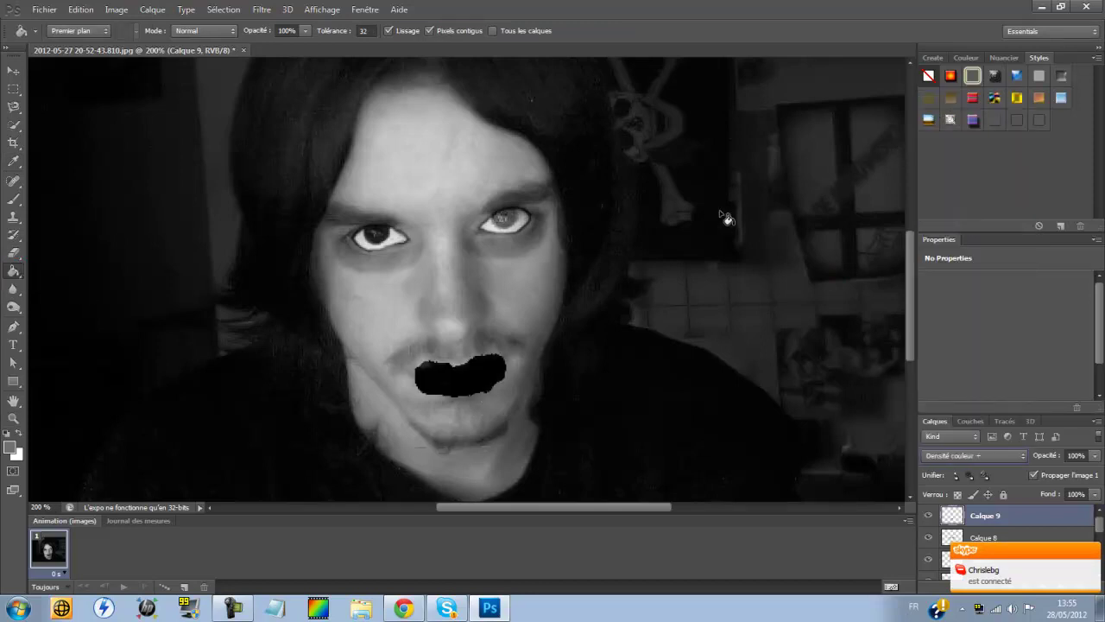
pyautogui.press('Down')
pyautogui.press('Down')
pyautogui.press('Down')
pyautogui.press('Down')
pyautogui.press('Down')
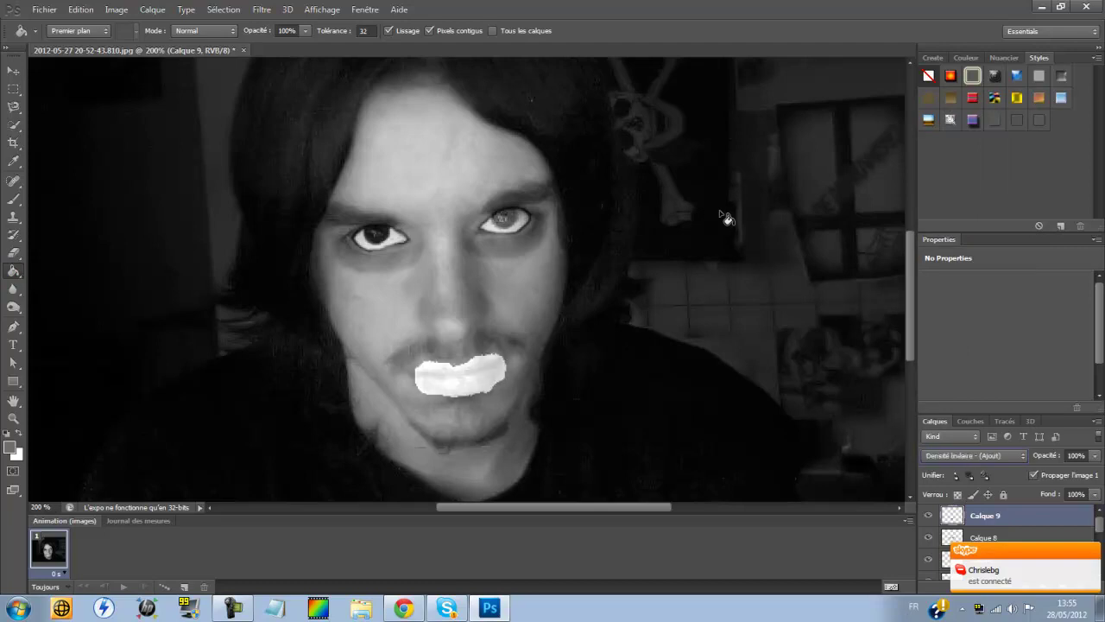
pyautogui.press('Down')
pyautogui.press('Down')
pyautogui.press('Down')
pyautogui.press('Down')
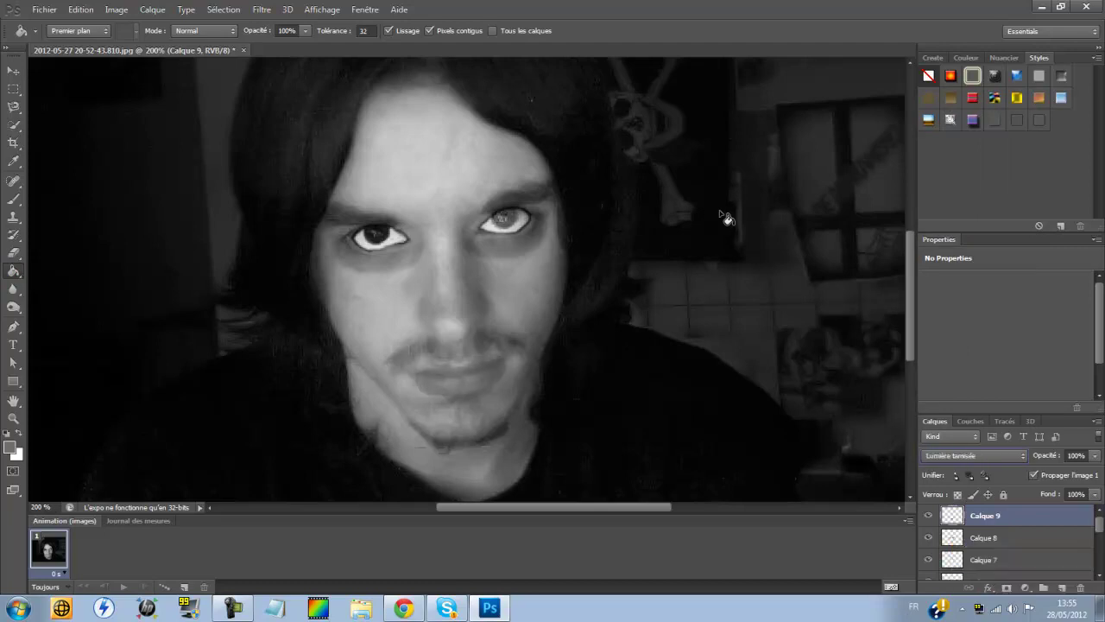
pyautogui.press('Down')
pyautogui.press('Down')
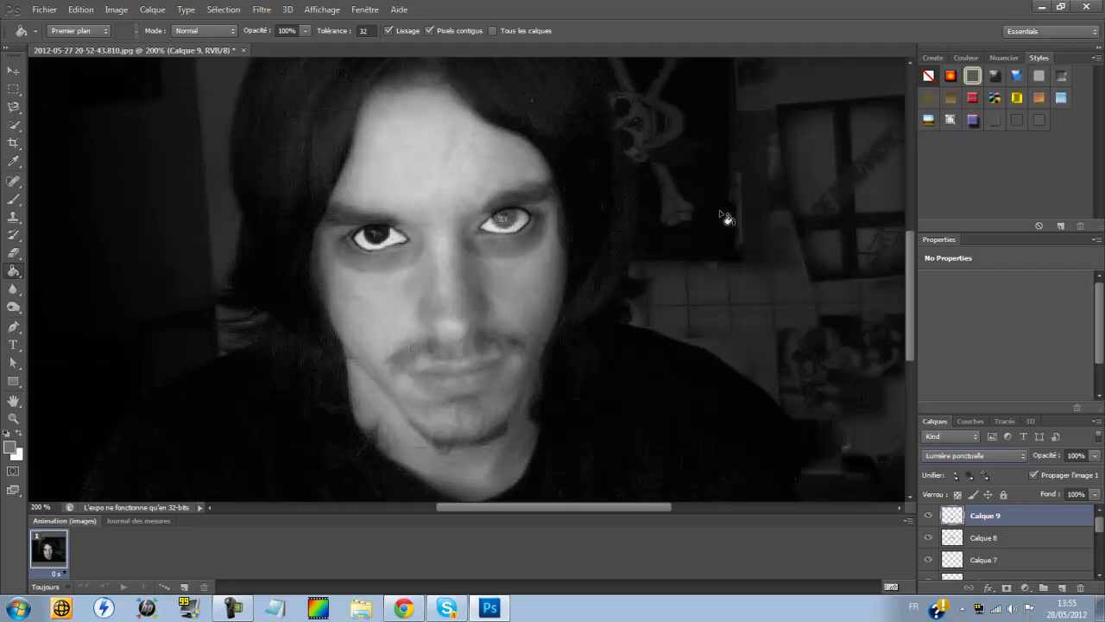
pyautogui.press('Down')
pyautogui.press('Down')
pyautogui.press('Down')
pyautogui.press('Up')
pyautogui.press('Up')
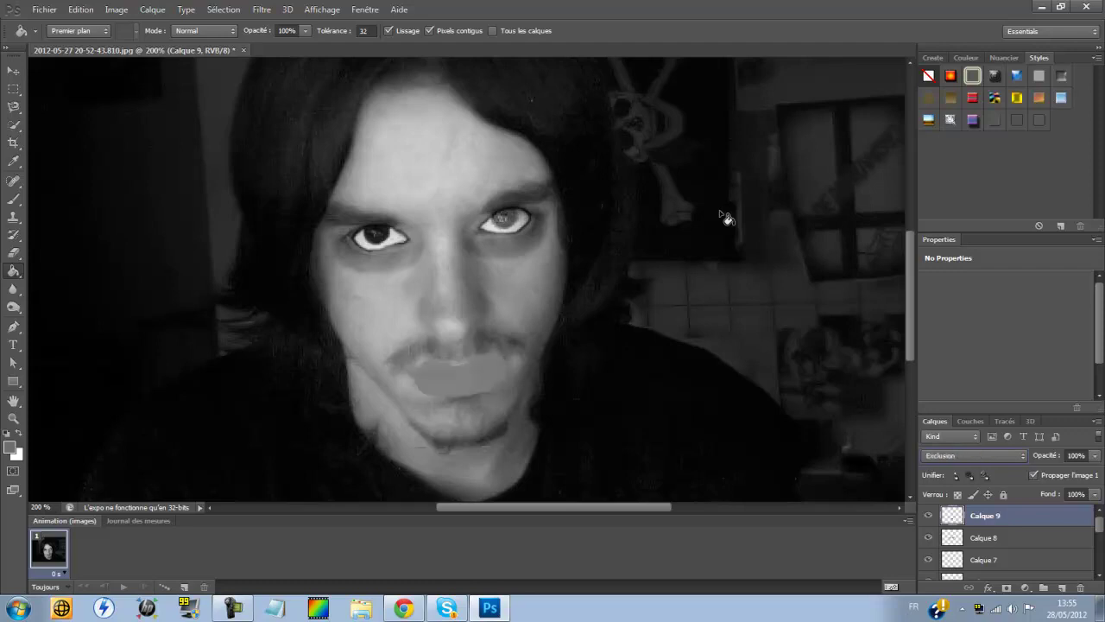
pyautogui.press('Down')
pyautogui.press('Down')
pyautogui.press('Down')
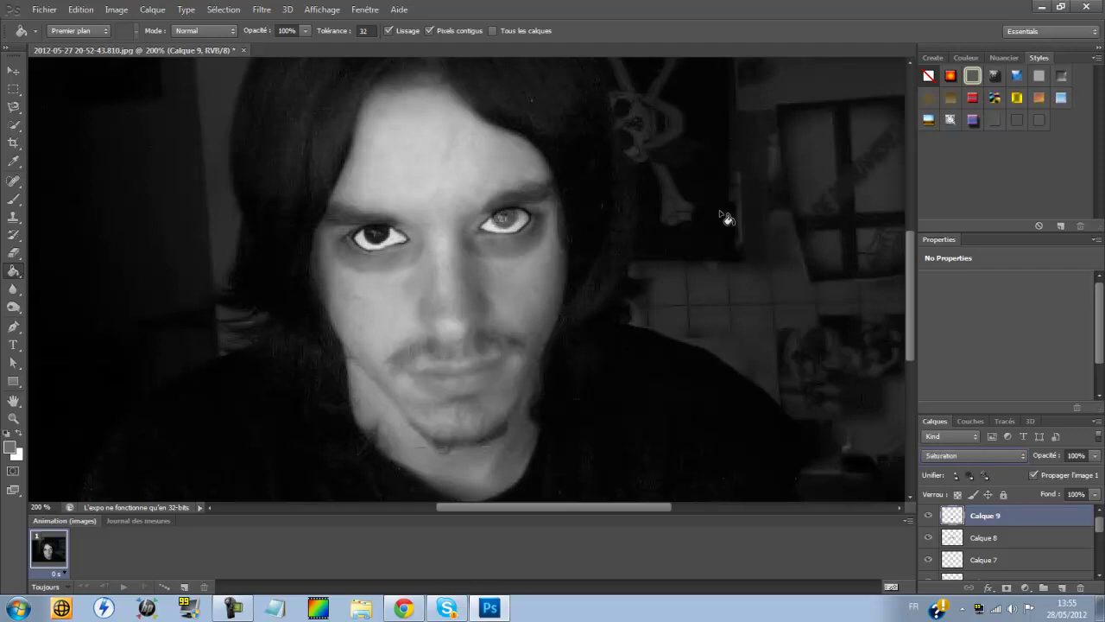
pyautogui.press('Down')
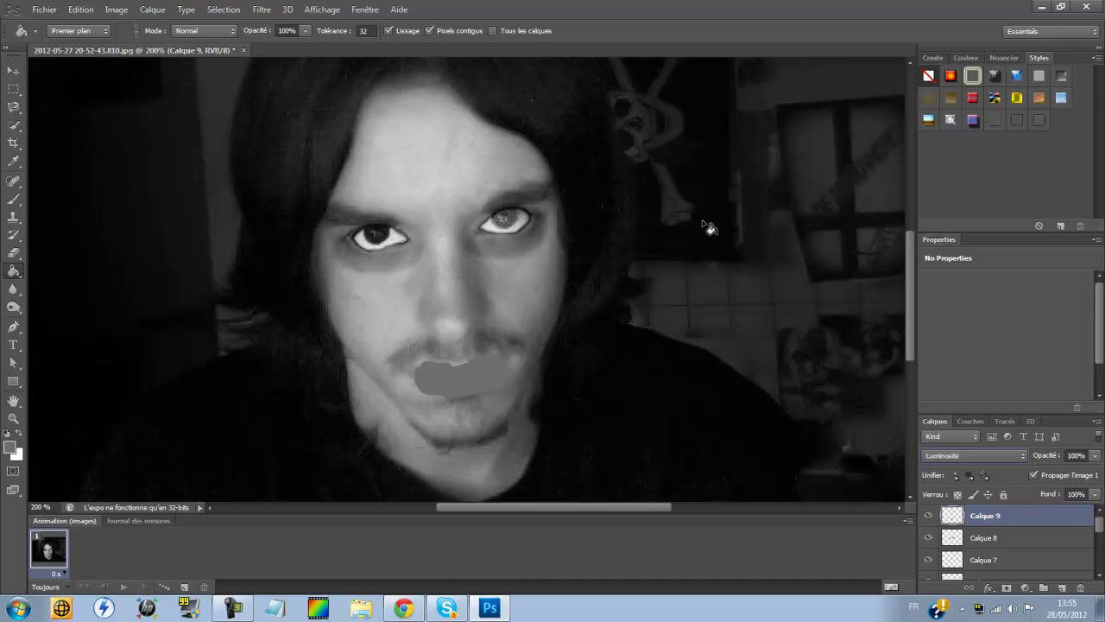
# Go back through the lip layer's blending modes, comparing Soustraction, Lumière linéaire, Eclaircir and Obscurcir, and return to Normal.
pyautogui.press('Up')
pyautogui.press('Up')
pyautogui.press('Up')
pyautogui.press('Up')
pyautogui.press('Up')
pyautogui.press('Up')
pyautogui.press('Up')
pyautogui.press('Up')
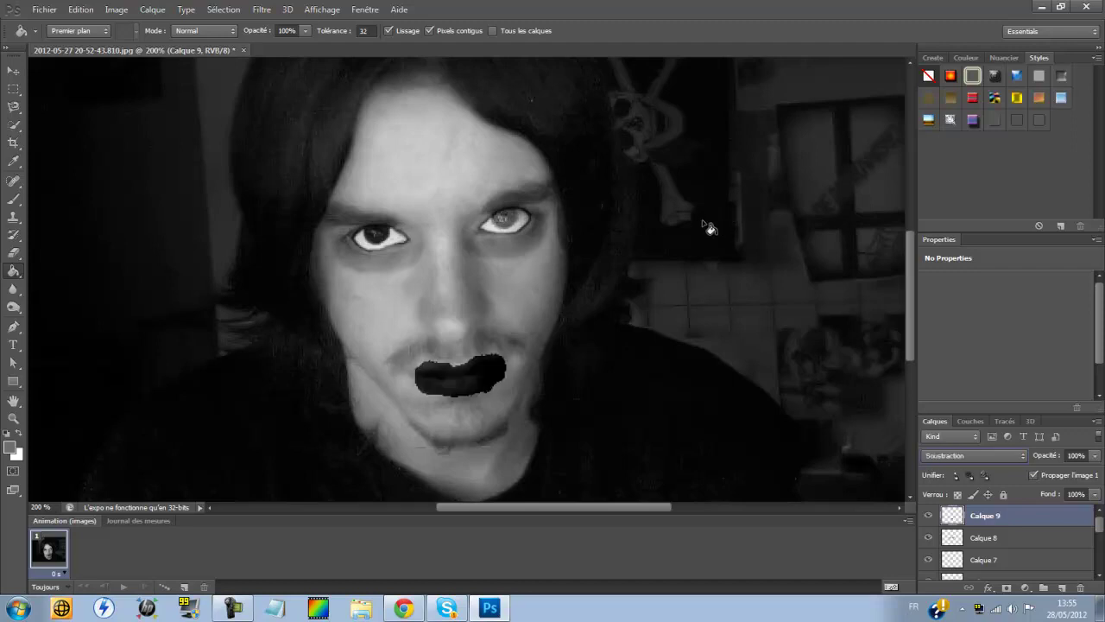
pyautogui.press('Up')
pyautogui.press('Up')
pyautogui.press('Up')
pyautogui.press('Down')
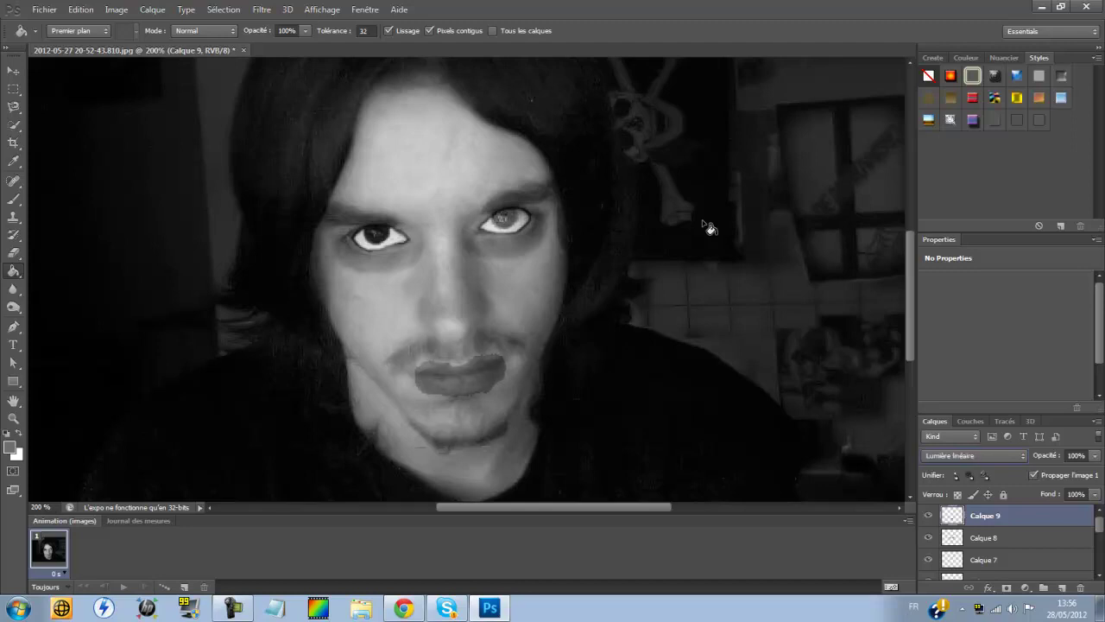
pyautogui.press('Up')
pyautogui.press('Up')
pyautogui.press('Up')
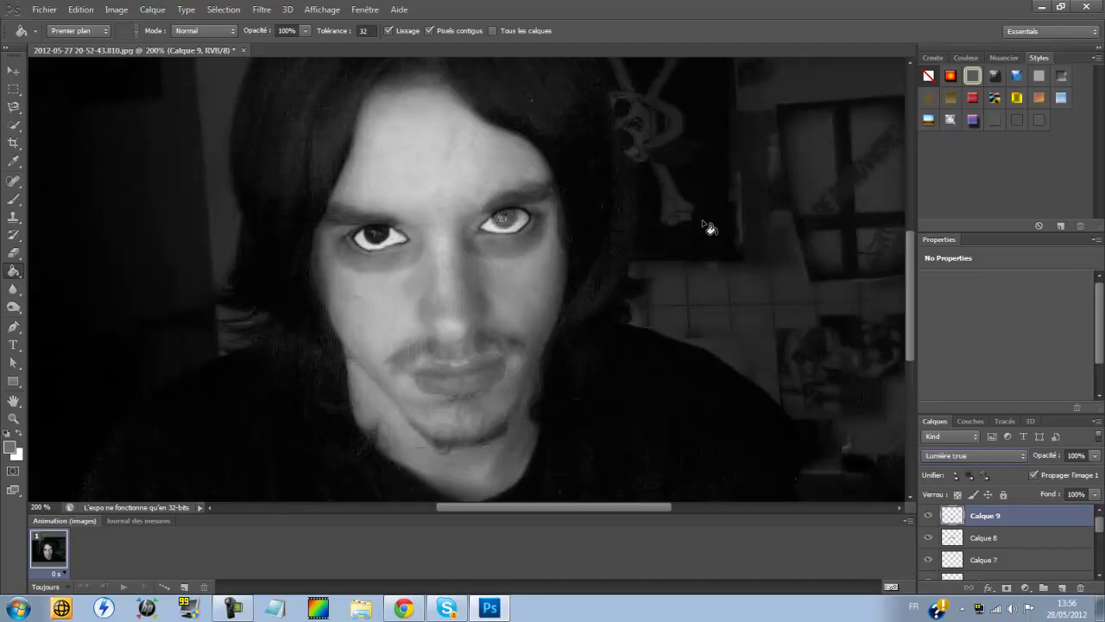
pyautogui.press('Up')
pyautogui.press('Up')
pyautogui.press('Up')
pyautogui.press('Up')
pyautogui.press('Up')
pyautogui.press('Up')
pyautogui.press('Up')
pyautogui.press('Up')
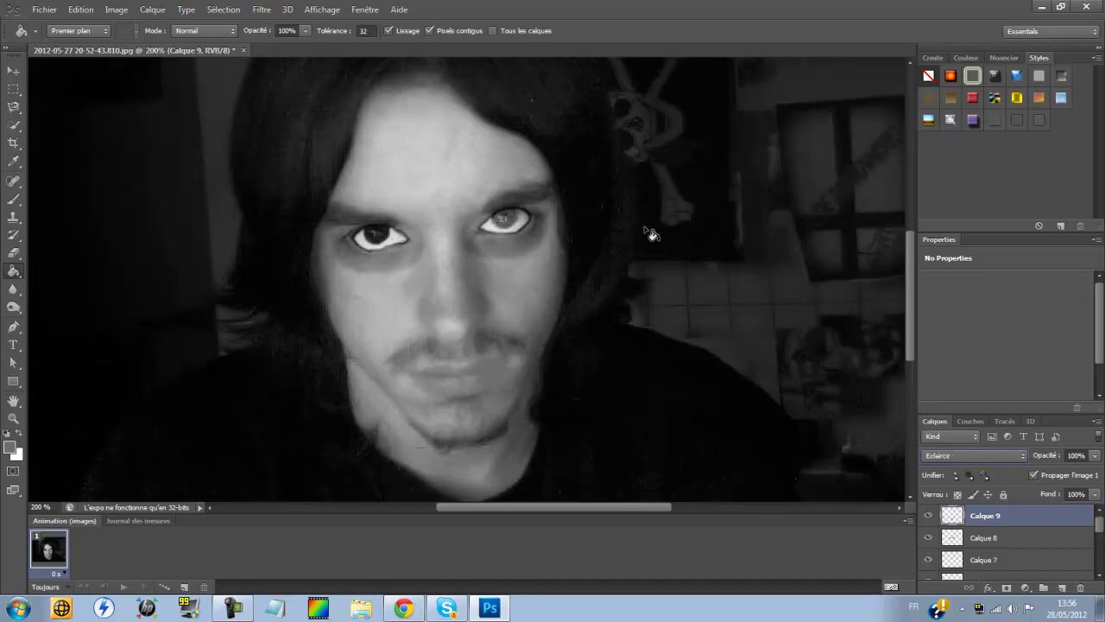
pyautogui.press('Up')
pyautogui.press('Up')
pyautogui.press('Up')
pyautogui.press('Up')
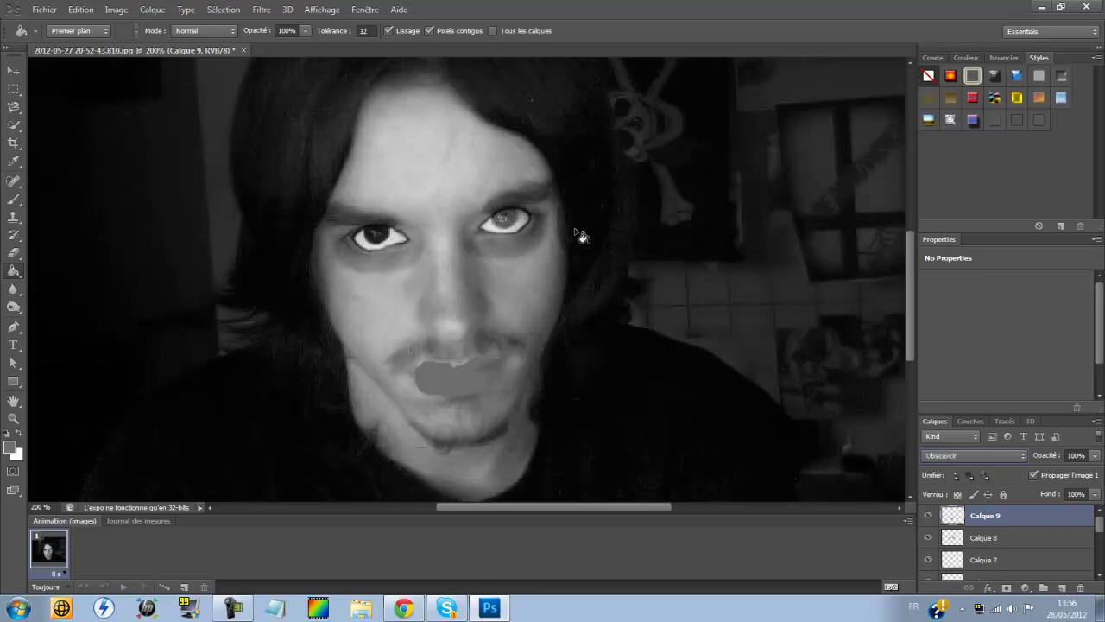
pyautogui.press('Up')
pyautogui.press('Up')
# Set the foreground colour to dark grey #2b2b2b and fill the lip shape with it.
pyautogui.click(11, 447)
pyautogui.click(516, 434)
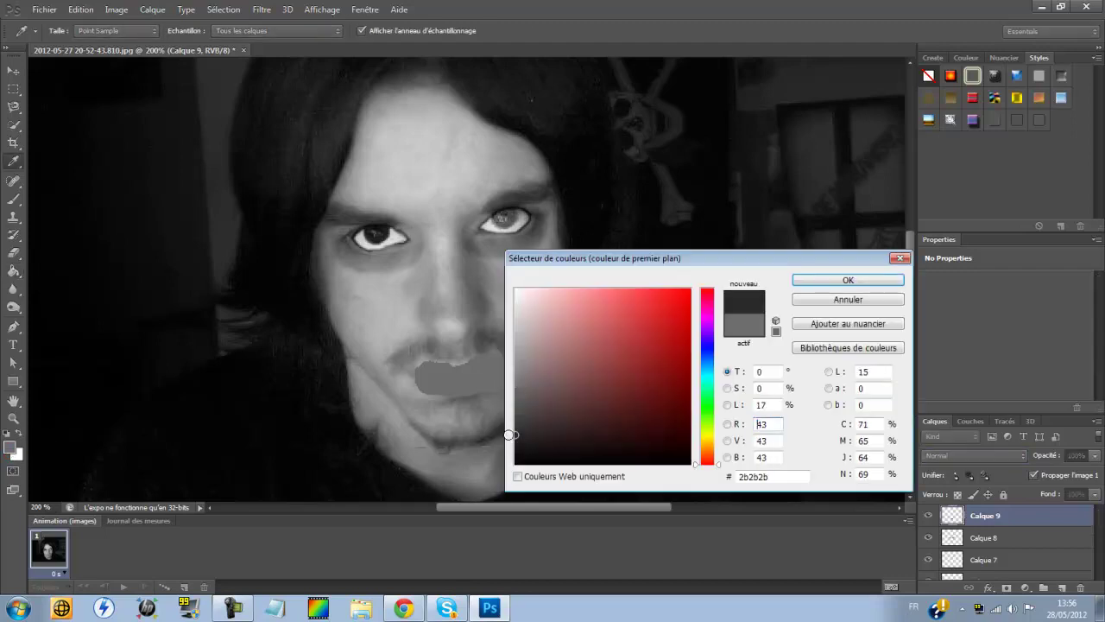
pyautogui.click(834, 285)
pyautogui.click(468, 370)
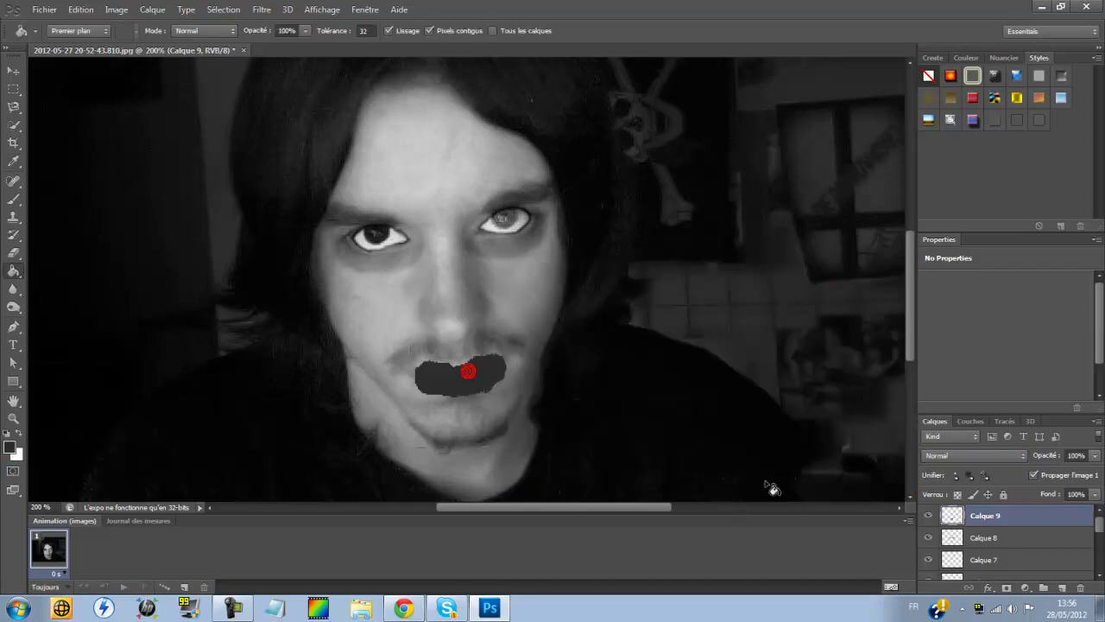
# Try the blending modes from Produit through Densité couleur -, Lumière crue and Teinte to Luminosité on the dark grey lip layer.
pyautogui.click(960, 455)
pyautogui.click(960, 453)
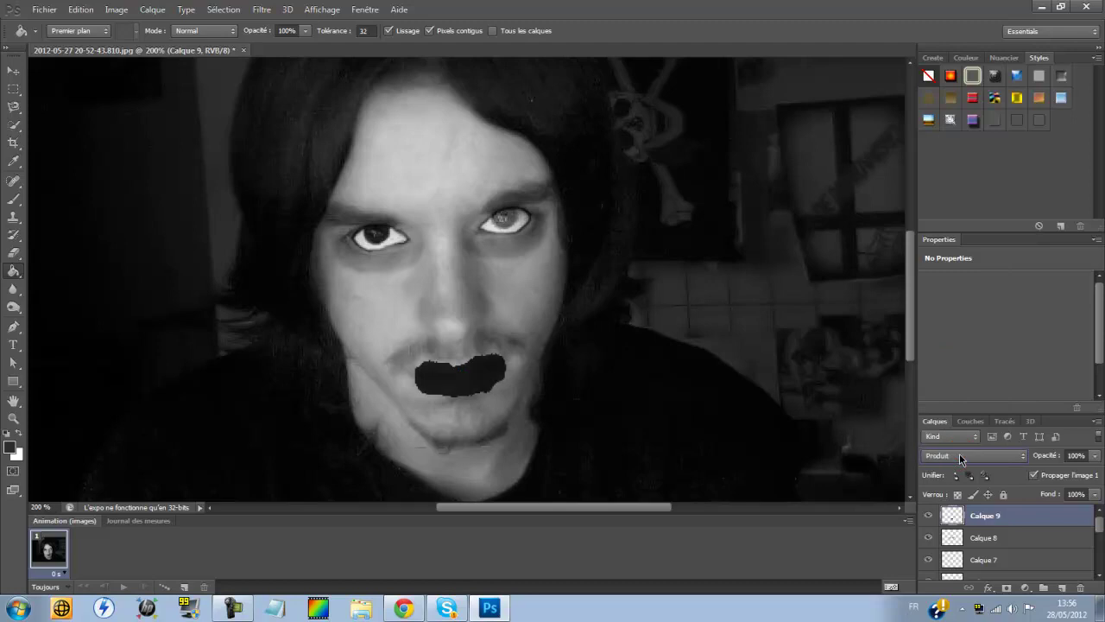
pyautogui.scroll(-5, 959, 453)
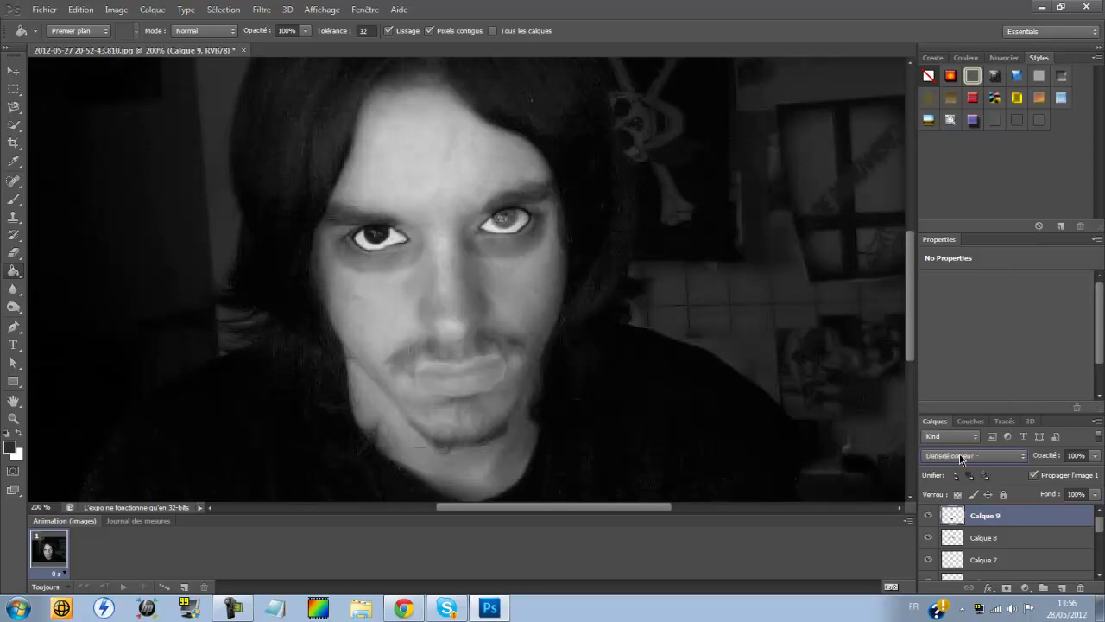
pyautogui.scroll(-5, 959, 454)
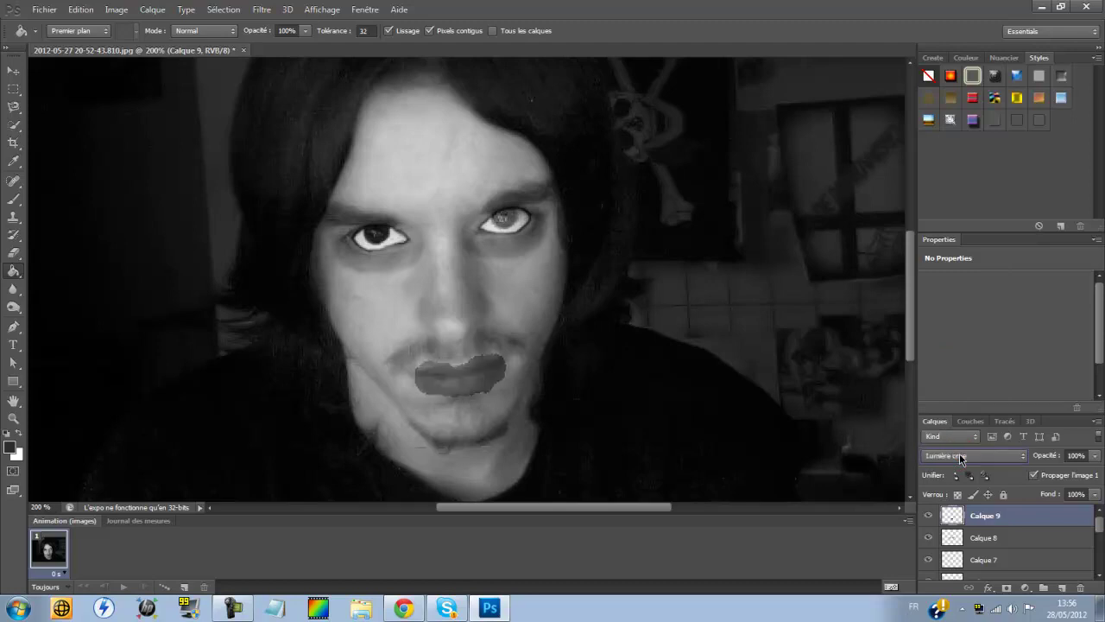
pyautogui.scroll(-4, 960, 453)
pyautogui.scroll(-3, 959, 453)
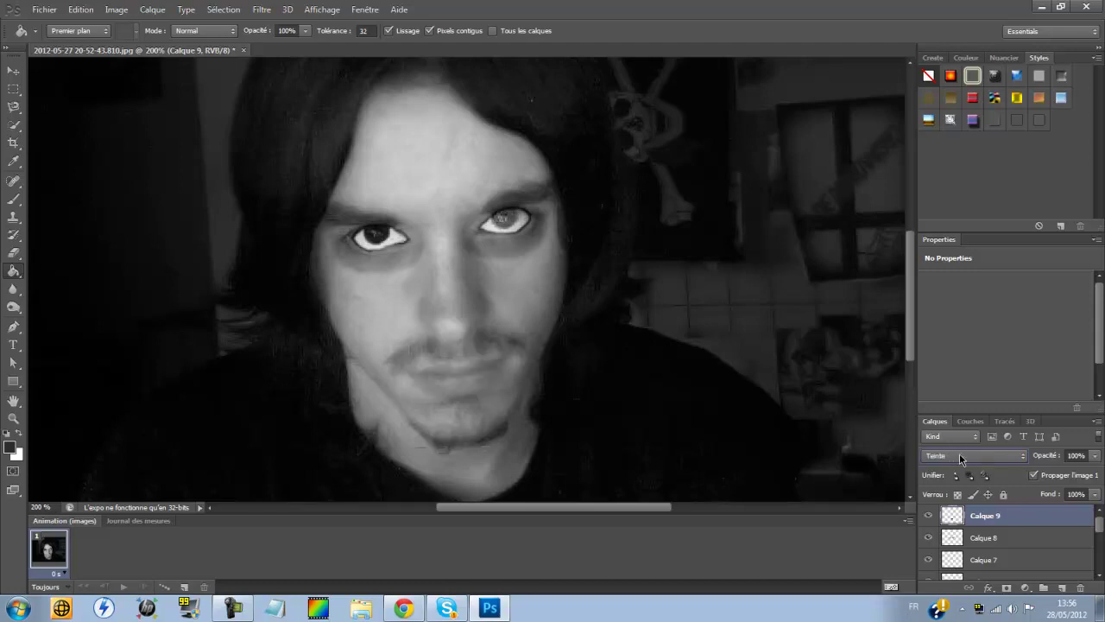
pyautogui.scroll(-1, 959, 454)
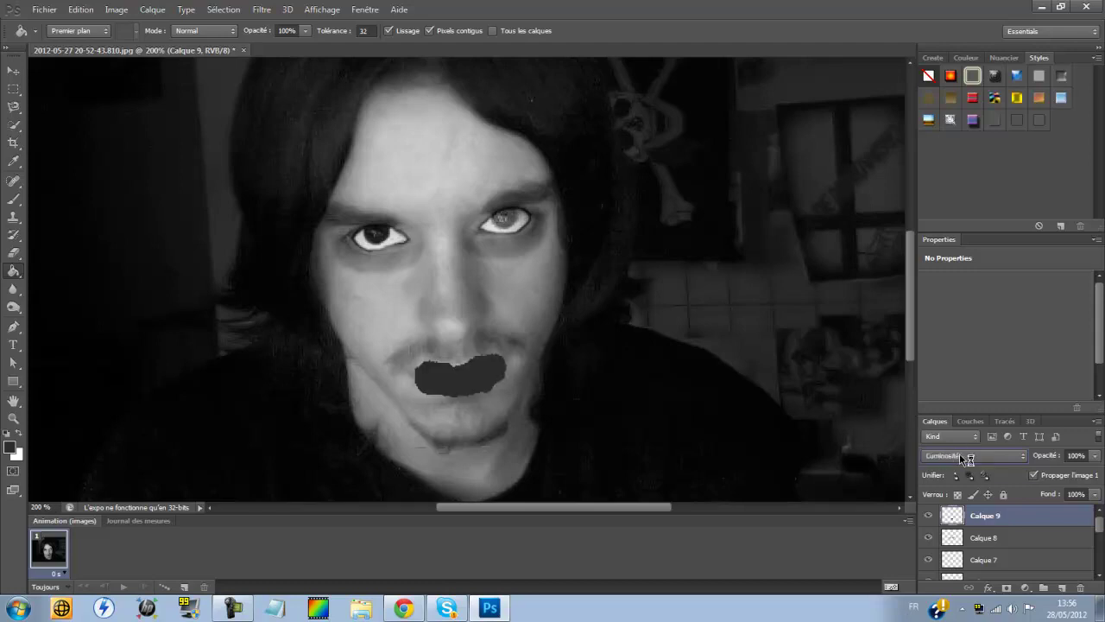
# Compare Teinte, Soustraction and Différence on the lip layer and settle on the Exclusion blending mode.
pyautogui.scroll(3, 960, 453)
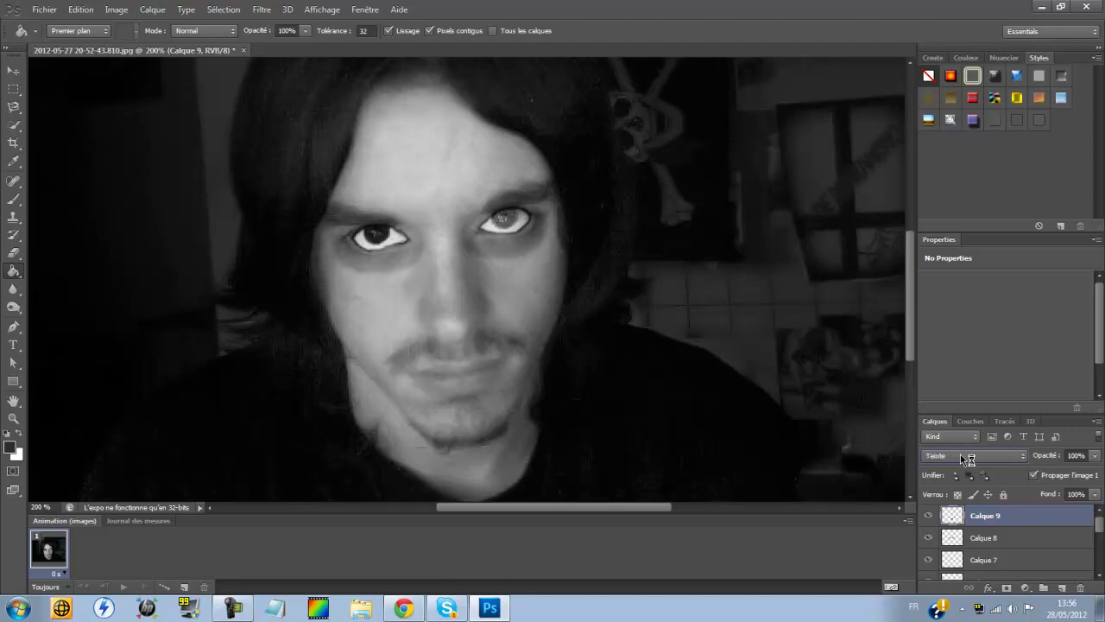
pyautogui.scroll(2, 960, 453)
pyautogui.scroll(-1, 960, 454)
pyautogui.scroll(1, 960, 453)
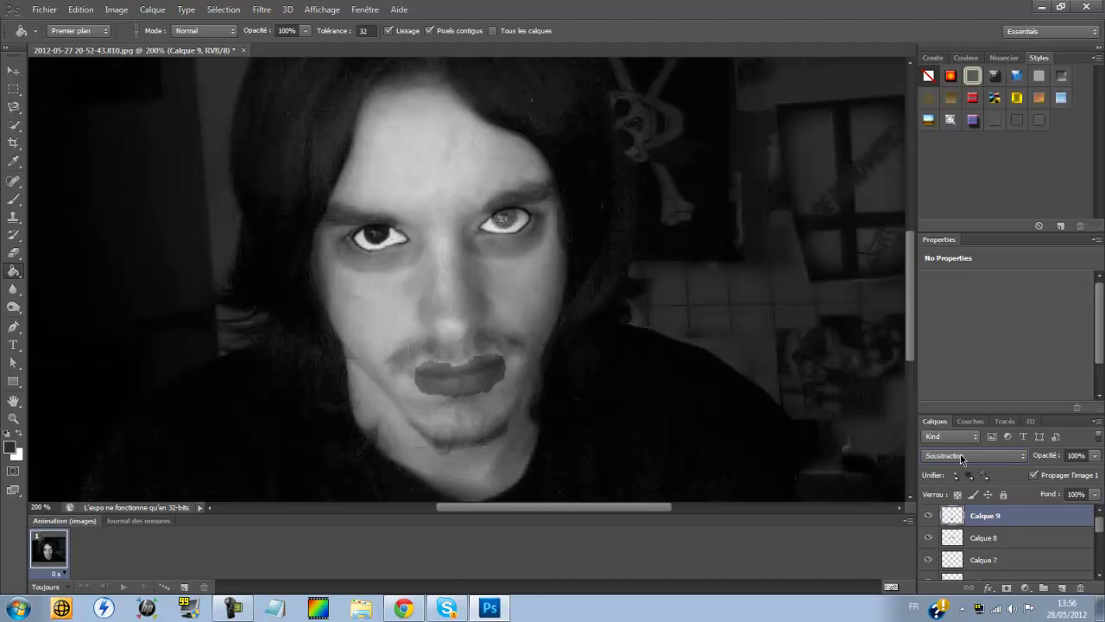
pyautogui.scroll(1, 960, 453)
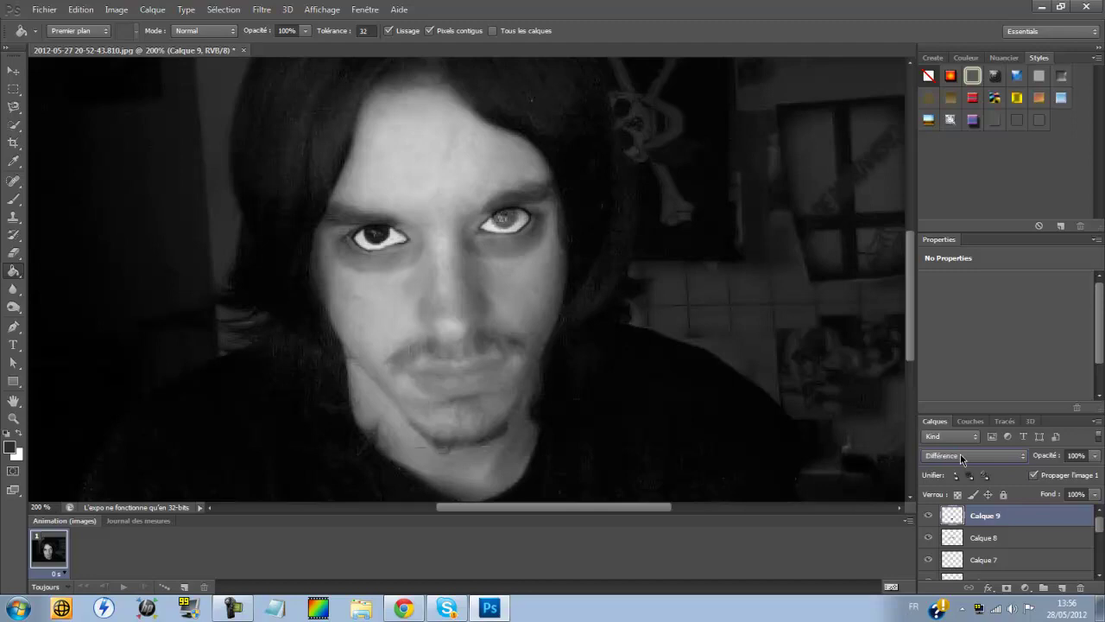
pyautogui.scroll(-2, 960, 456)
pyautogui.scroll(1, 960, 456)
pyautogui.moveTo(909, 337); pyautogui.dragTo(866, 334)
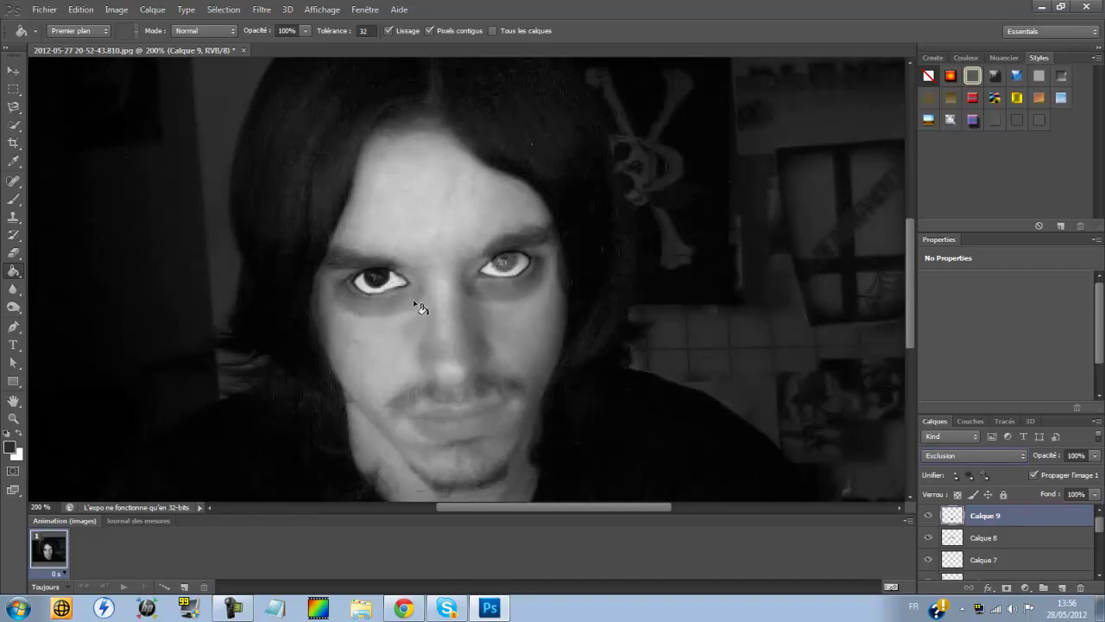
pyautogui.rightClick(171, 363)
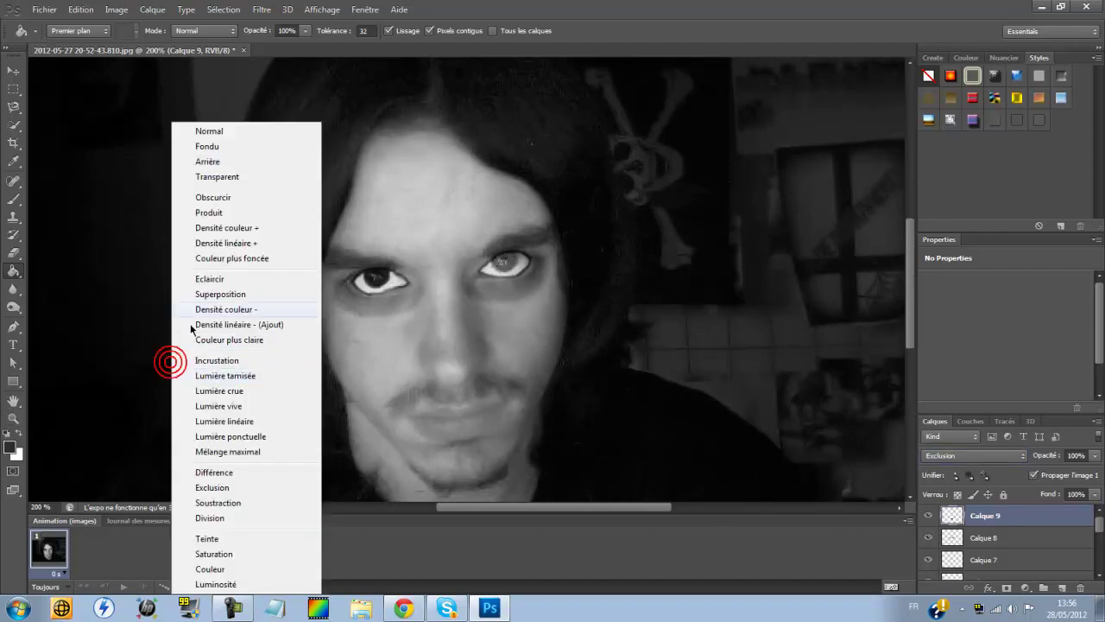
pyautogui.click(136, 377)
pyautogui.rightClick(207, 343)
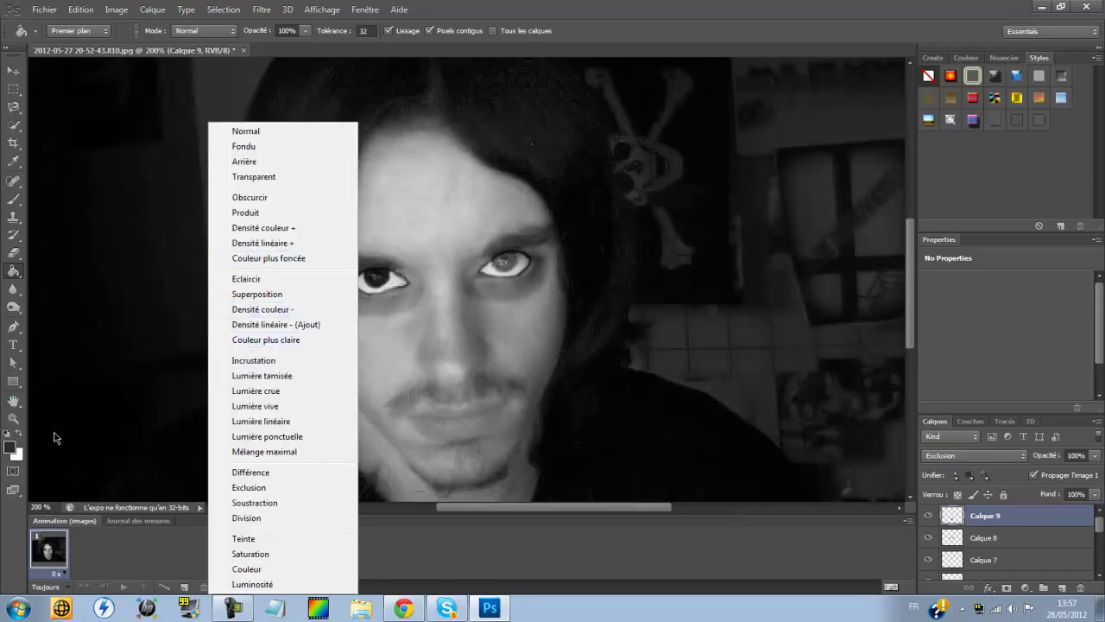
pyautogui.click(69, 402)
pyautogui.rightClick(202, 333)
# Inspect the whole retouched portrait and a 400% close-up of both eyes, and return to the fit-to-screen view.
pyautogui.click(17, 424)
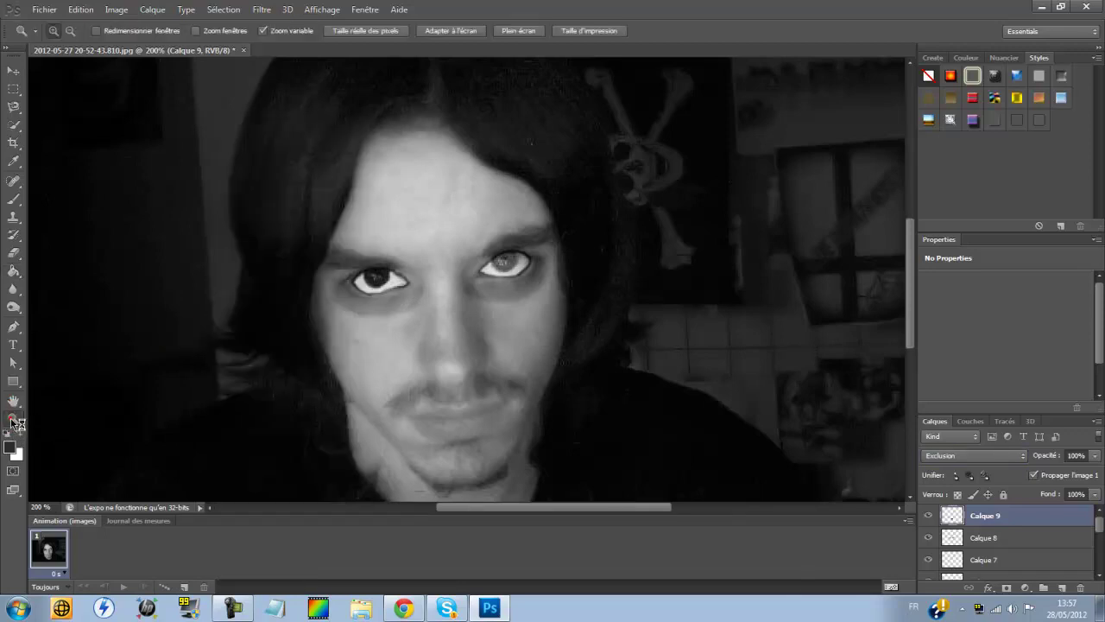
pyautogui.rightClick(209, 329)
pyautogui.click(229, 335)
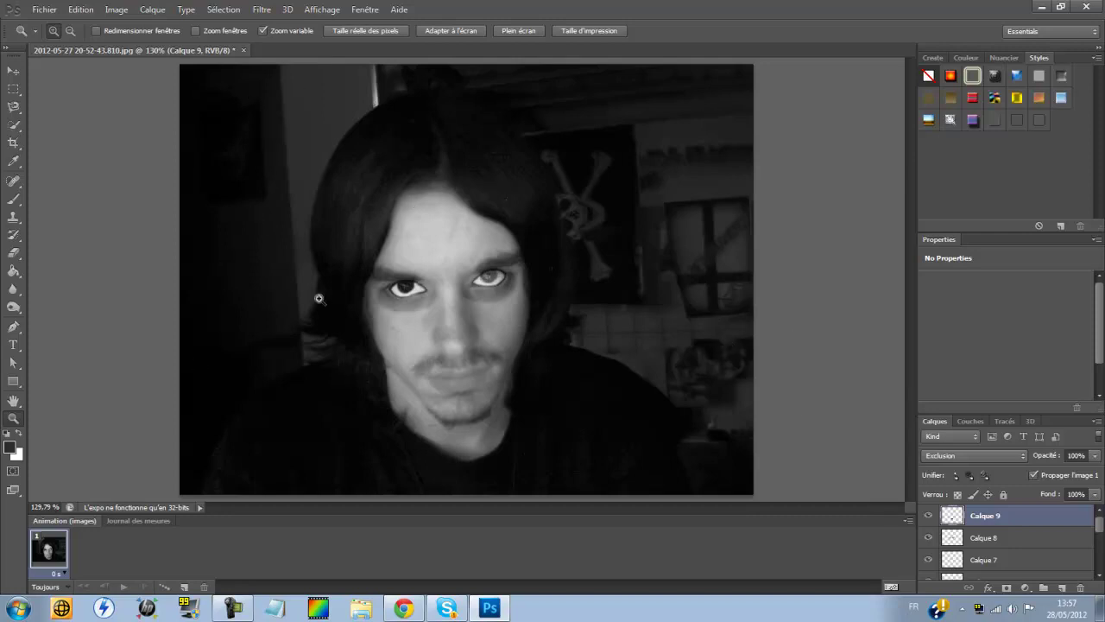
pyautogui.click(414, 300)
pyautogui.click(400, 307)
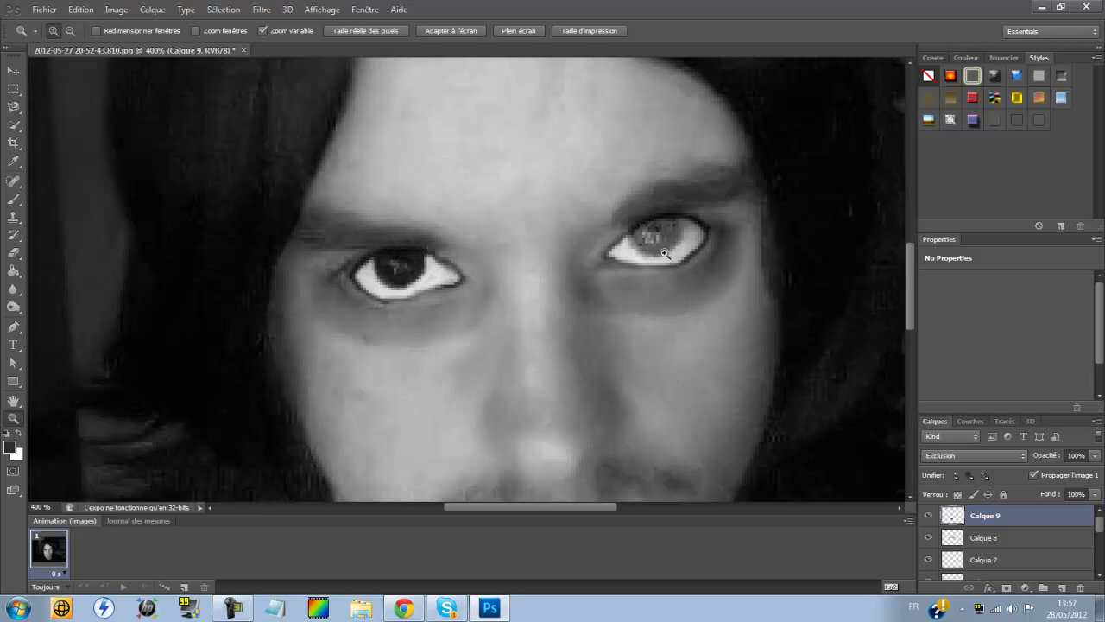
pyautogui.rightClick(469, 279)
pyautogui.click(480, 287)
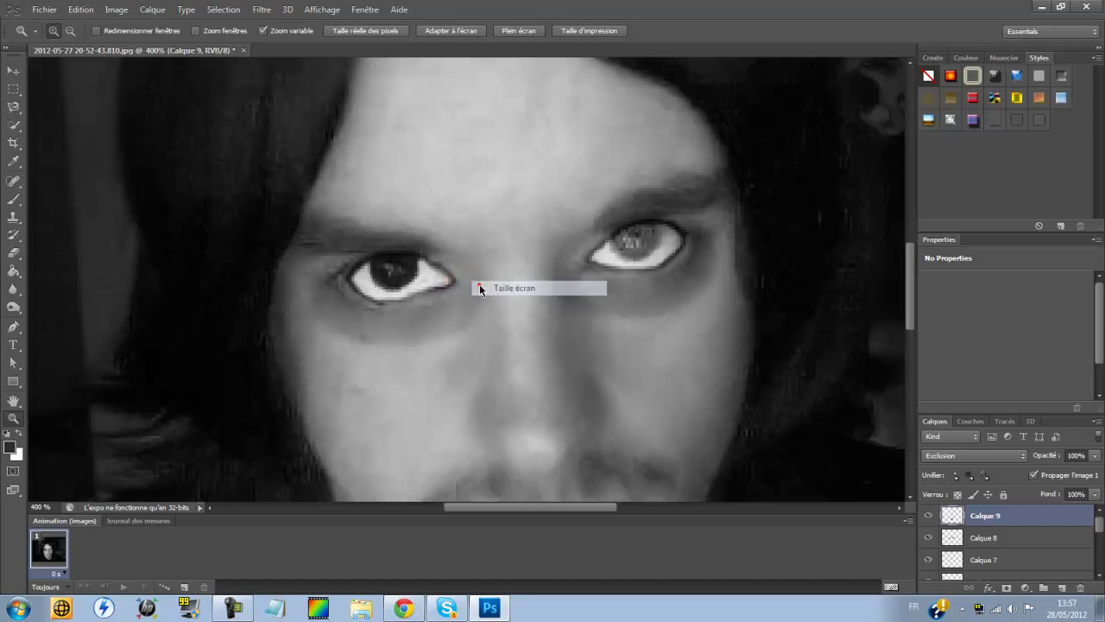